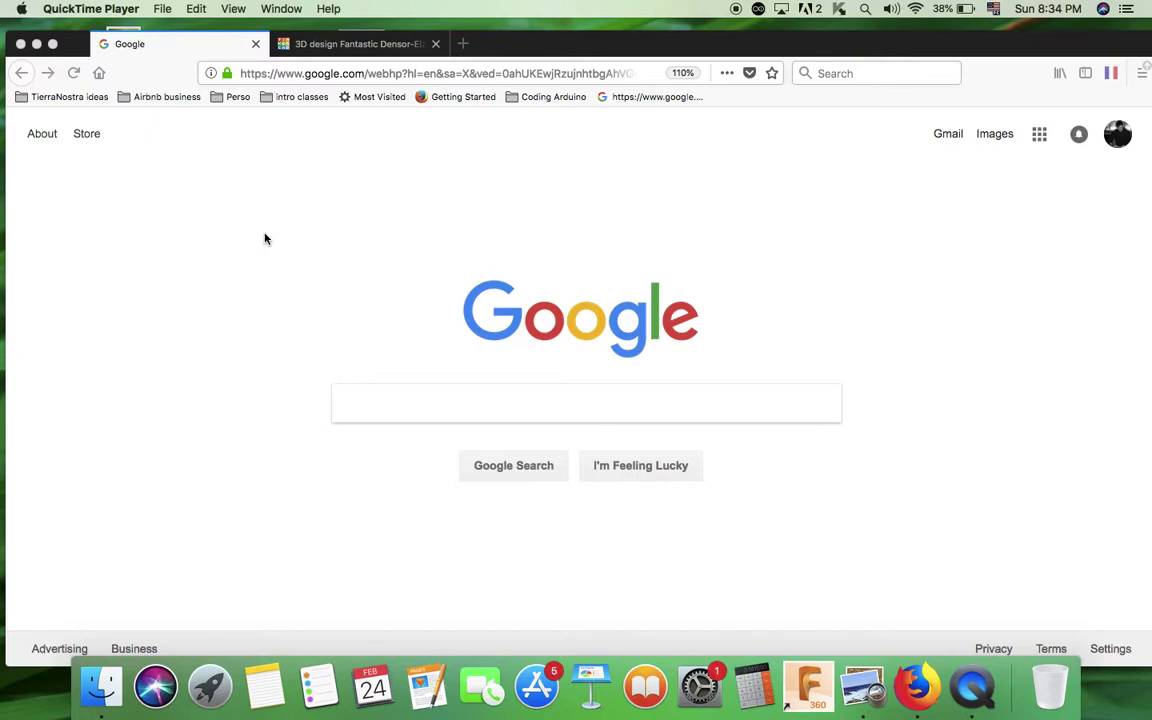
- Search Google Images for "drawing rhino" and open the "How to Draw a Rhinoceros" Step 15 picture
{"action": "left_click", "coordinate": [996, 141]}
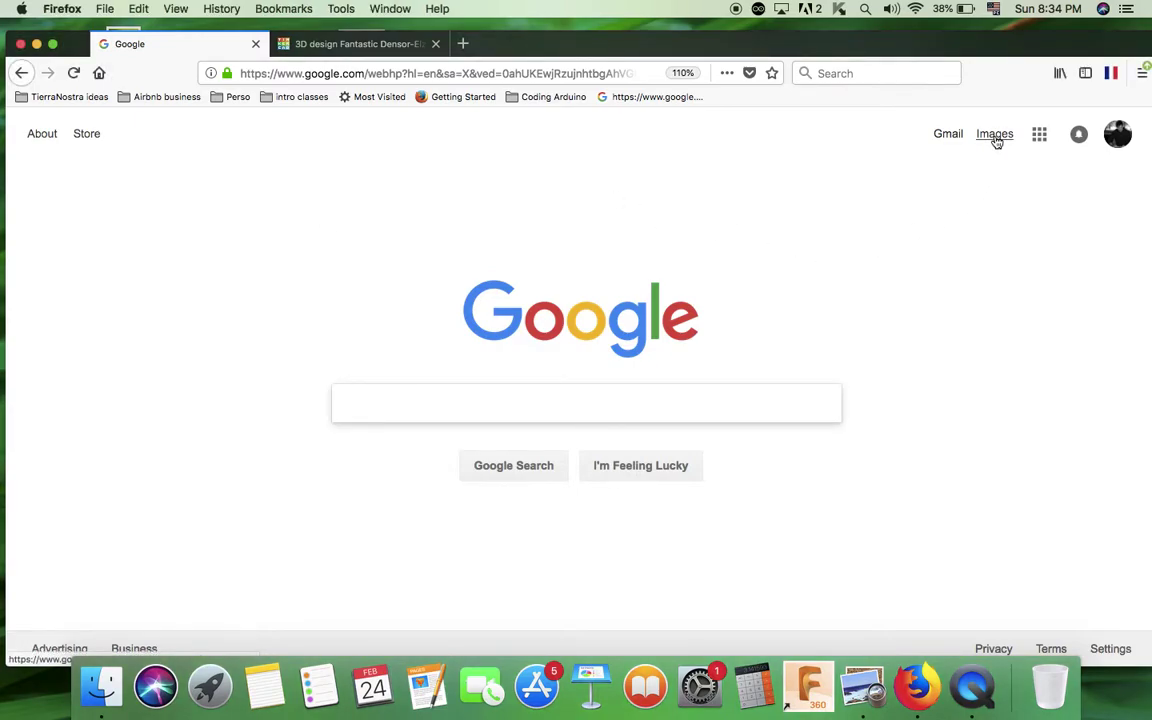
{"action": "left_click", "coordinate": [996, 136]}
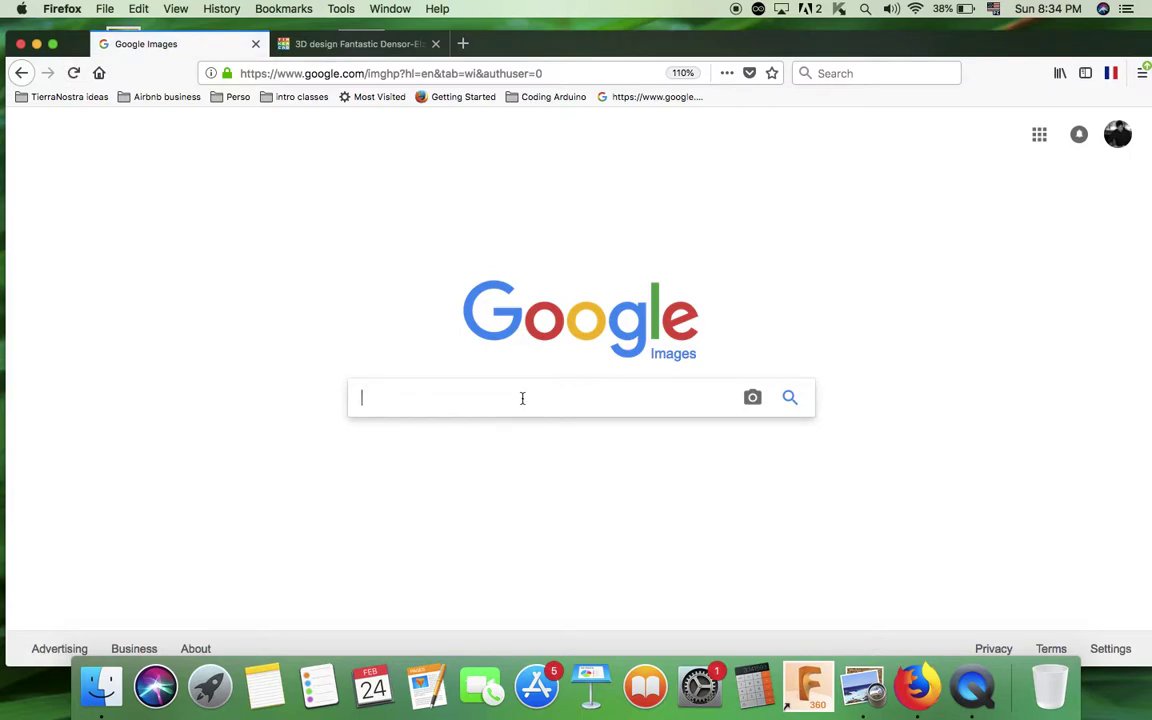
{"action": "type", "text": "drawing rhino"}
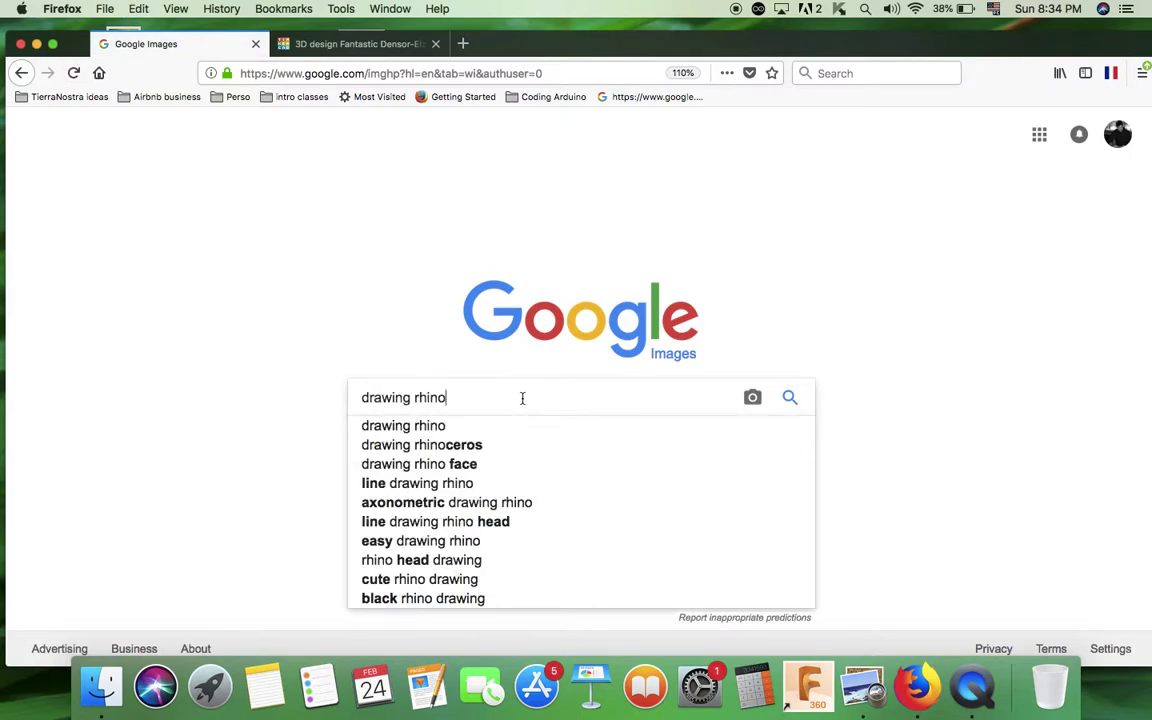
{"action": "key", "text": "Return"}
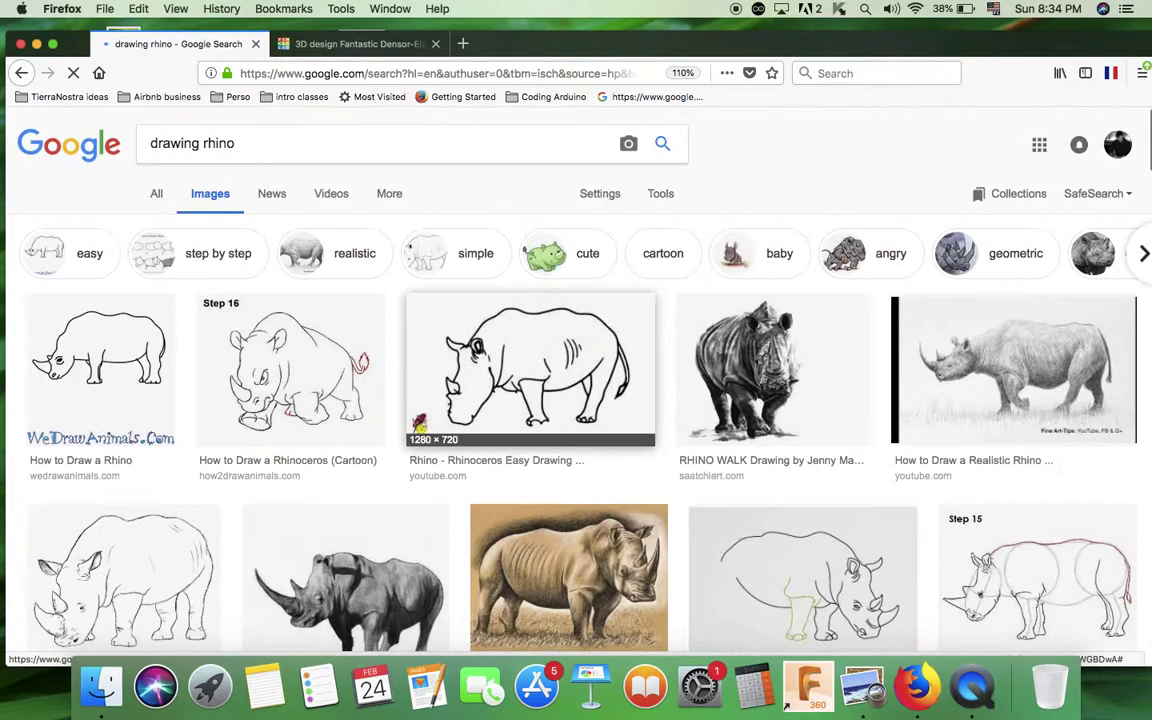
{"action": "scroll", "coordinate": [545, 484], "scroll_direction": "down", "scroll_amount": 5}
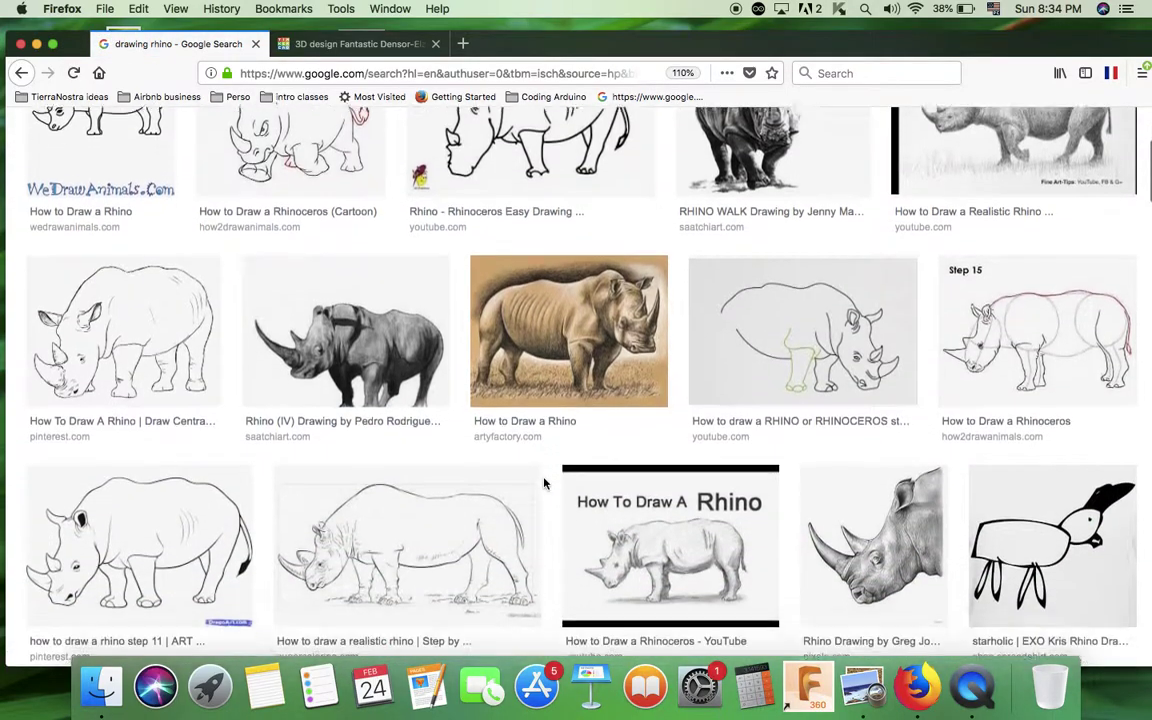
{"action": "scroll", "coordinate": [545, 484], "scroll_direction": "down", "scroll_amount": 3}
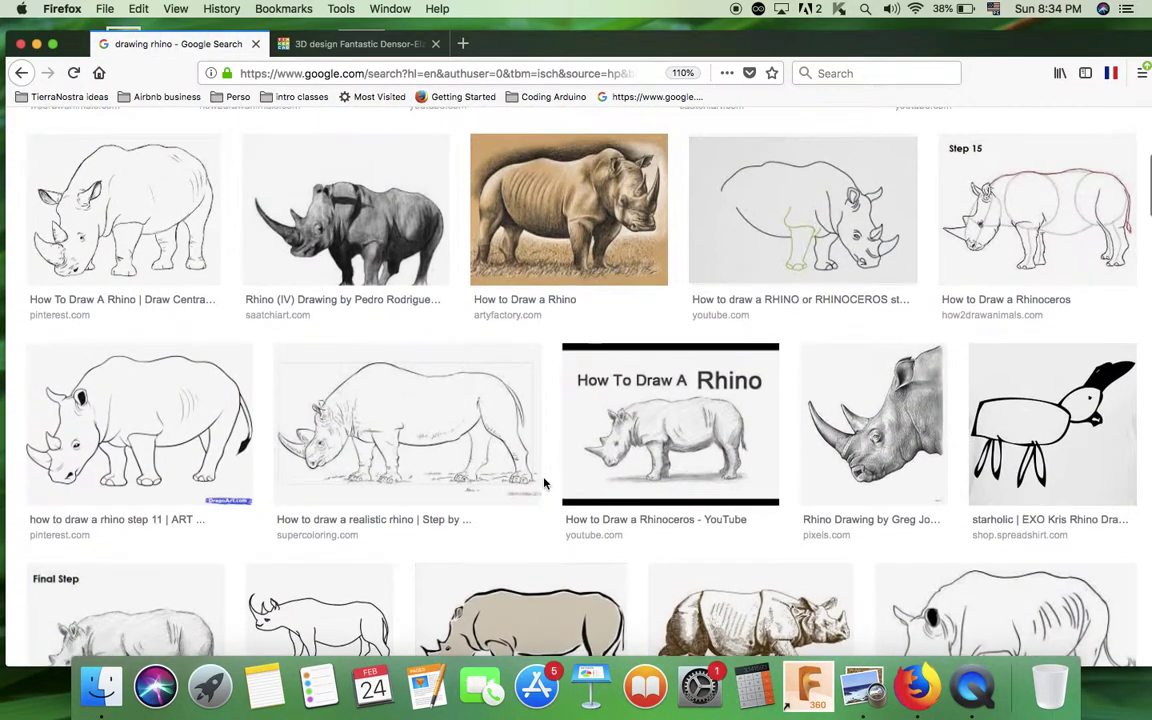
{"action": "left_click", "coordinate": [1069, 211]}
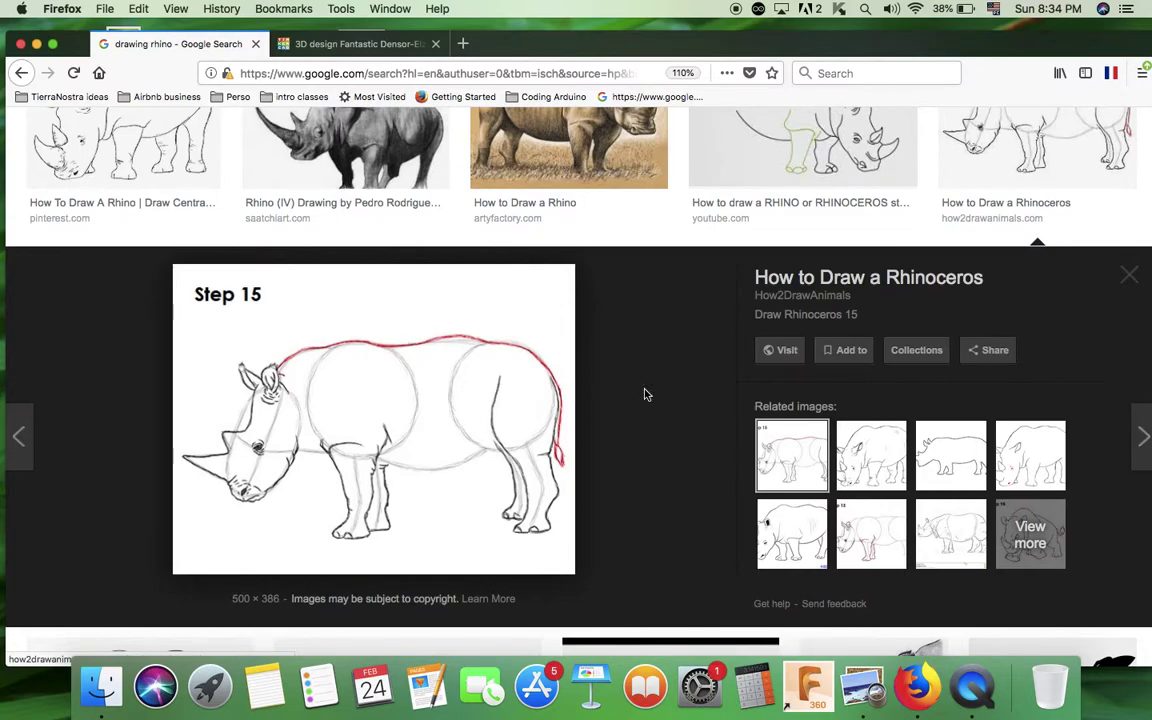
- Check the Step 14 rhino sketch in Preview, and switch to the Tinkercad design in Firefox
{"action": "left_click", "coordinate": [862, 686]}
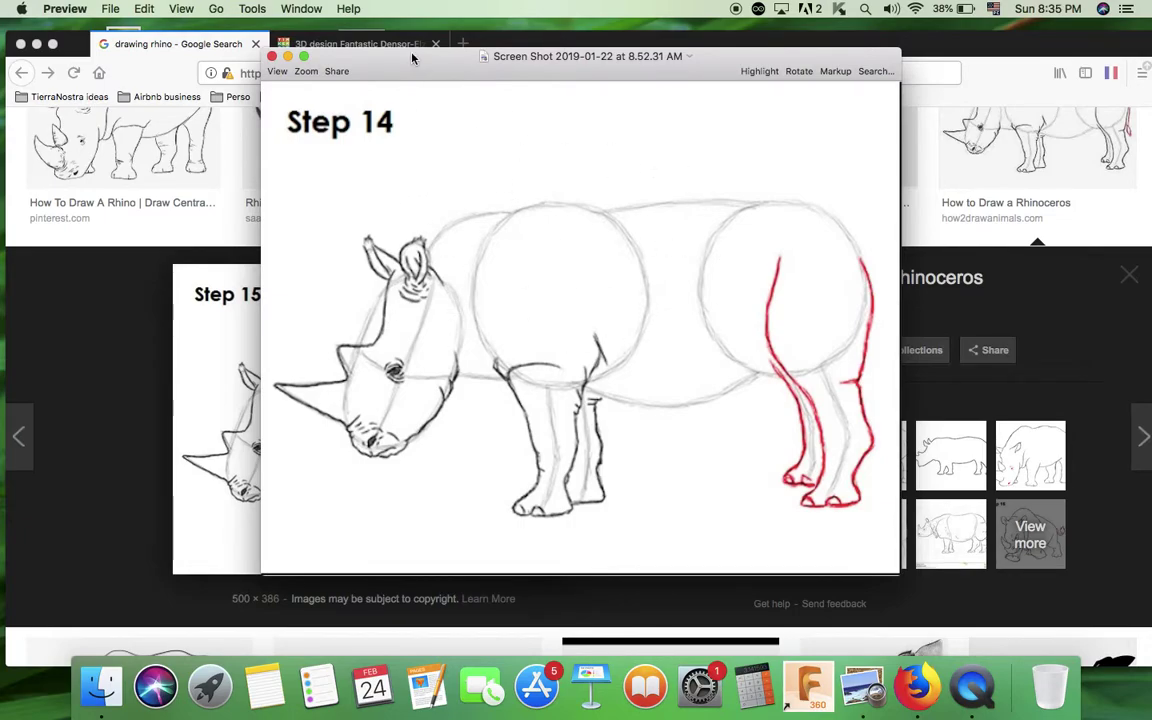
{"action": "left_click", "coordinate": [360, 44]}
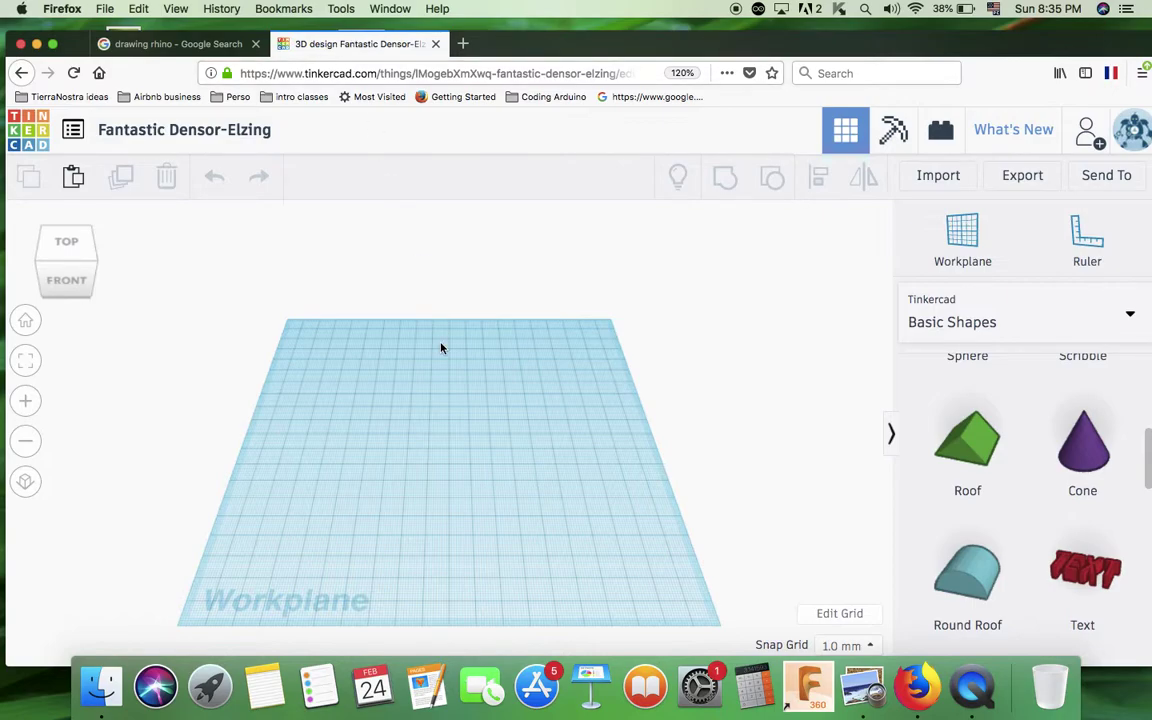
{"action": "scroll", "coordinate": [489, 431], "scroll_direction": "down", "scroll_amount": 3}
{"action": "scroll", "coordinate": [489, 431], "scroll_direction": "up", "scroll_amount": 4}
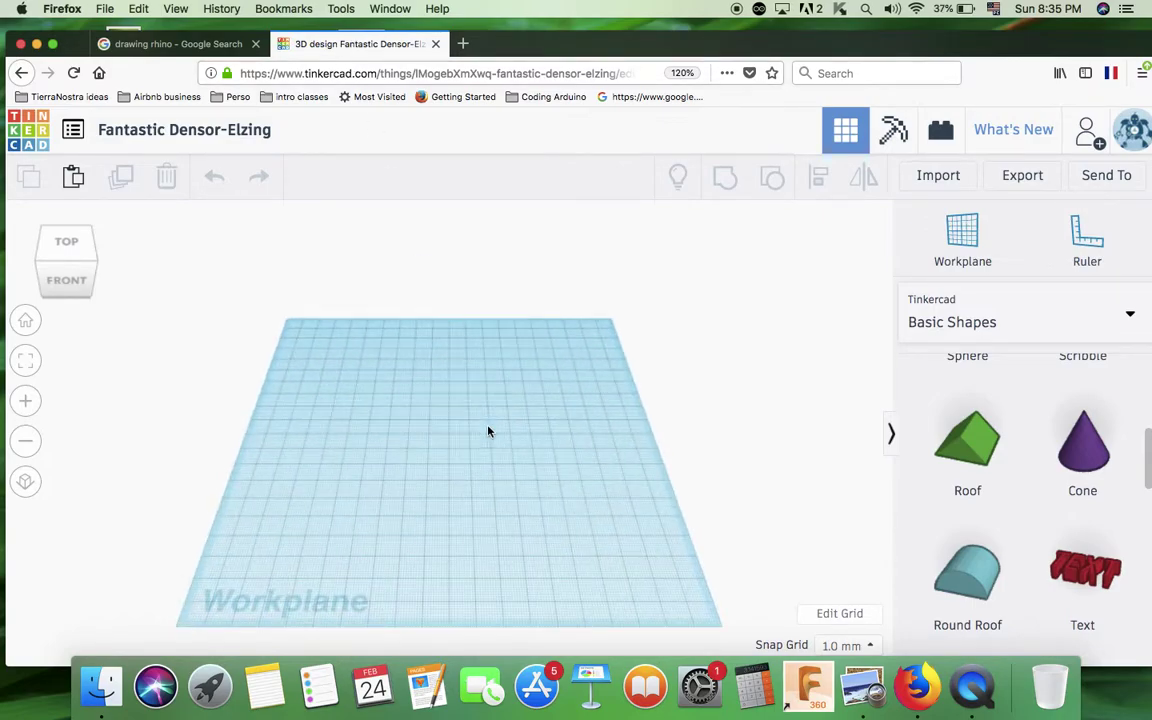
{"action": "scroll", "coordinate": [489, 431], "scroll_direction": "down", "scroll_amount": 3}
{"action": "scroll", "coordinate": [489, 431], "scroll_direction": "up", "scroll_amount": 4}
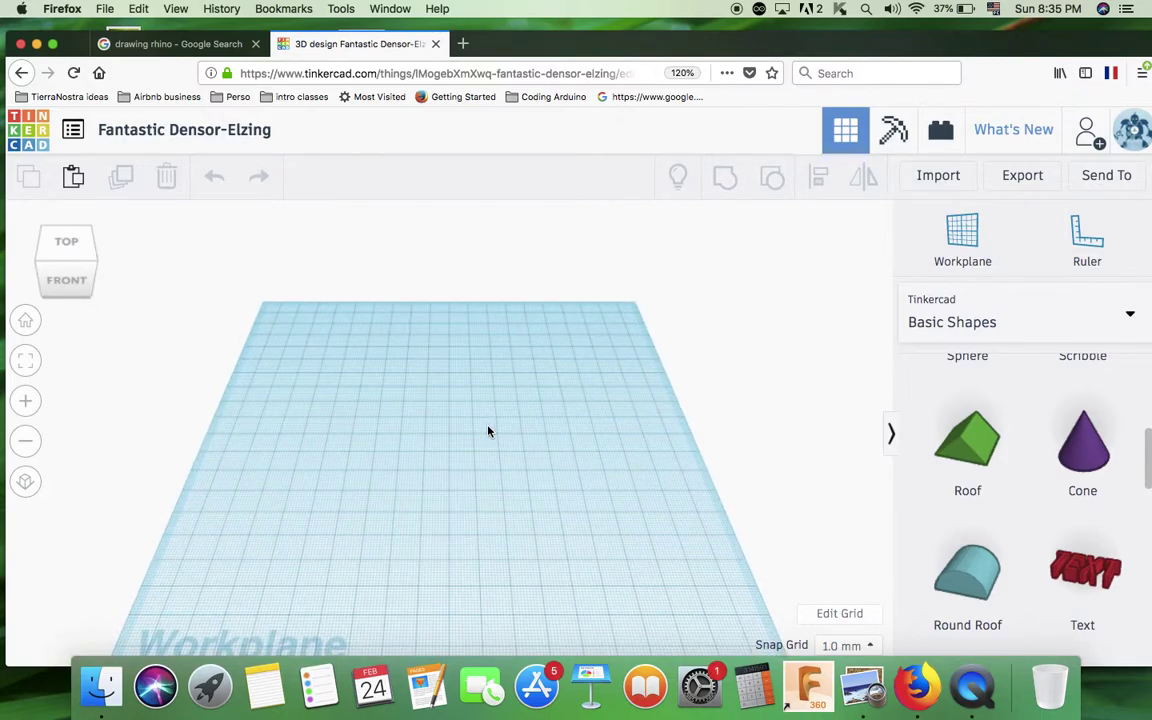
{"action": "scroll", "coordinate": [489, 431], "scroll_direction": "down", "scroll_amount": 3}
{"action": "scroll", "coordinate": [489, 431], "scroll_direction": "up", "scroll_amount": 3}
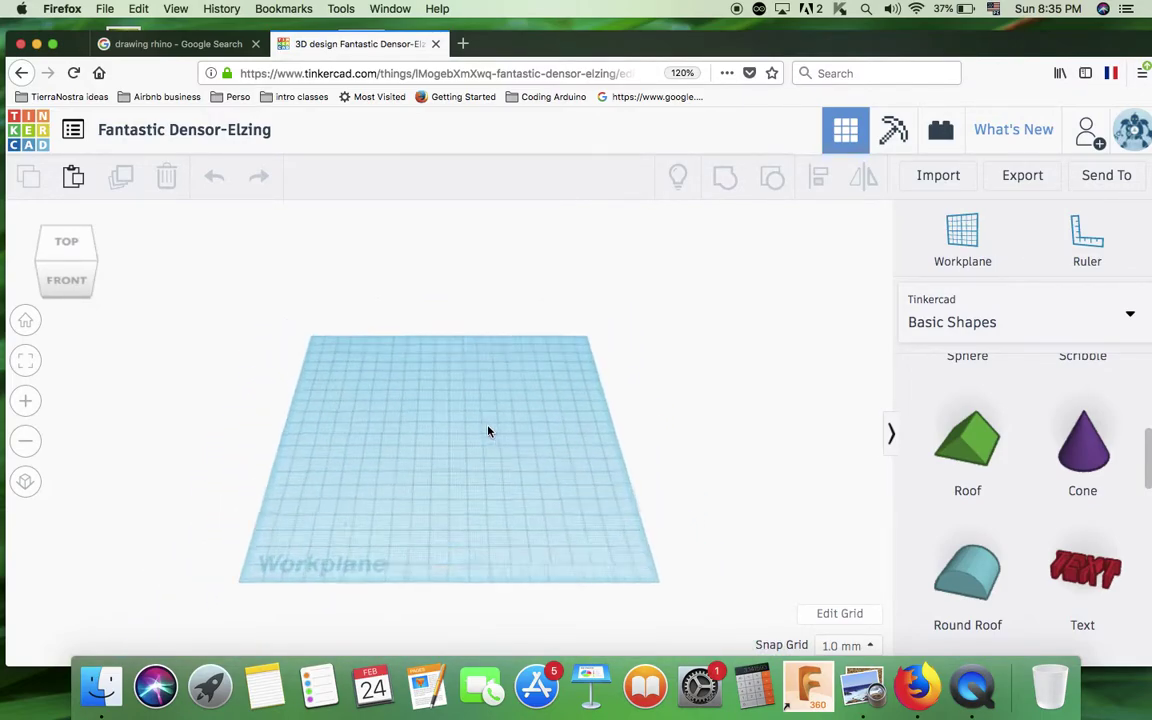
{"action": "scroll", "coordinate": [489, 431], "scroll_direction": "down", "scroll_amount": 3}
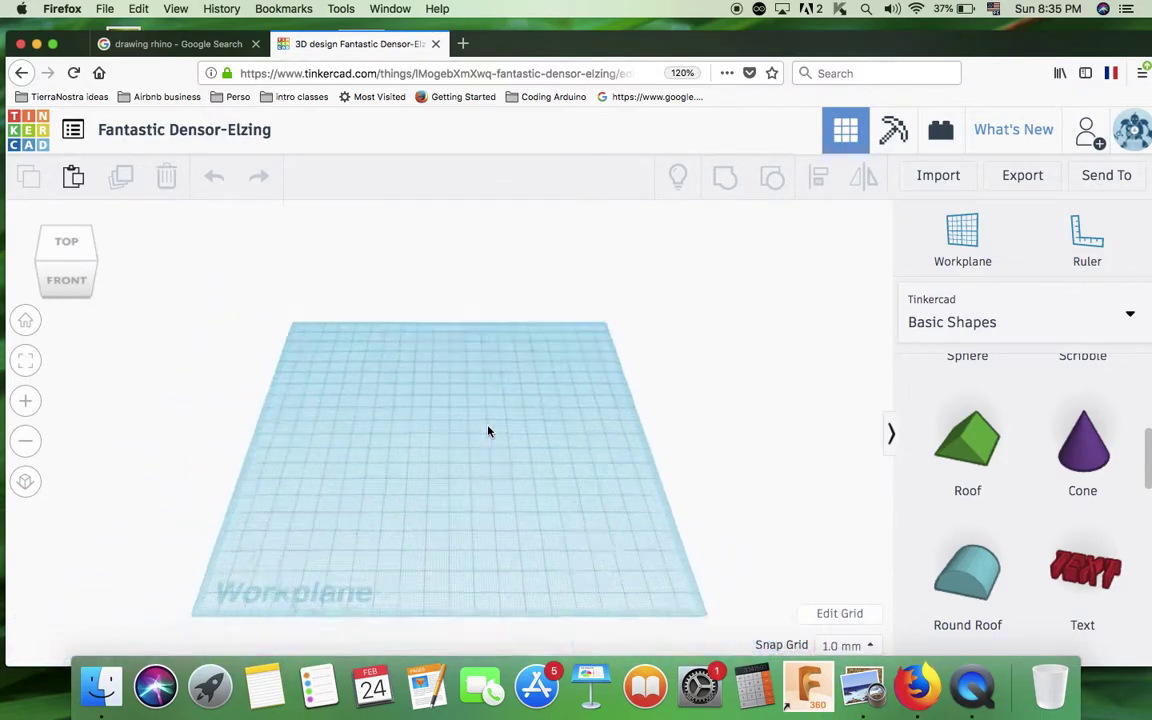
{"action": "scroll", "coordinate": [489, 431], "scroll_direction": "up", "scroll_amount": 4}
{"action": "scroll", "coordinate": [489, 431], "scroll_direction": "down", "scroll_amount": 3}
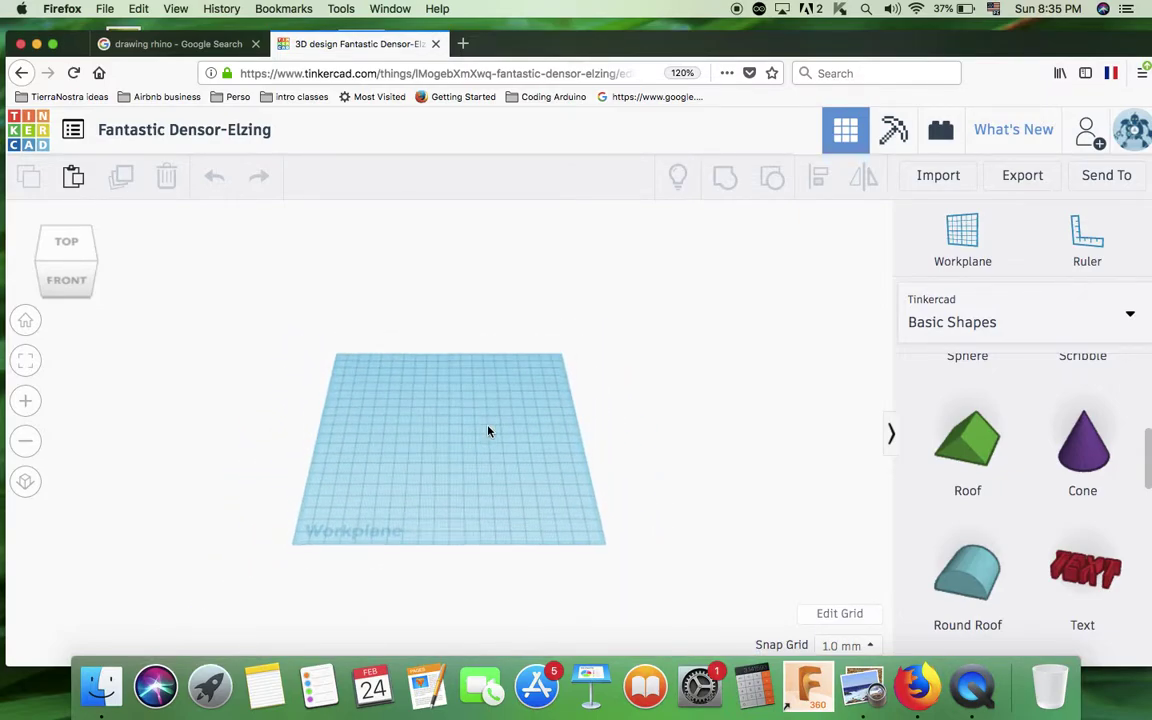
{"action": "scroll", "coordinate": [489, 431], "scroll_direction": "up", "scroll_amount": 2}
{"action": "mouse_move", "coordinate": [489, 431]}
{"action": "right_mouse_down"}
{"action": "mouse_move", "coordinate": [486, 411]}
{"action": "mouse_move", "coordinate": [445, 393]}
{"action": "mouse_move", "coordinate": [321, 396]}
{"action": "mouse_move", "coordinate": [392, 443]}
{"action": "mouse_move", "coordinate": [553, 419]}
{"action": "mouse_move", "coordinate": [573, 393]}
{"action": "mouse_move", "coordinate": [501, 357]}
{"action": "mouse_move", "coordinate": [442, 382]}
{"action": "mouse_move", "coordinate": [432, 424]}
{"action": "mouse_move", "coordinate": [506, 450]}
{"action": "mouse_move", "coordinate": [530, 440]}
{"action": "mouse_move", "coordinate": [455, 406]}
{"action": "mouse_move", "coordinate": [576, 417]}
{"action": "mouse_move", "coordinate": [571, 404]}
{"action": "mouse_move", "coordinate": [521, 375]}
{"action": "mouse_move", "coordinate": [483, 437]}
{"action": "mouse_move", "coordinate": [489, 465]}
{"action": "mouse_move", "coordinate": [437, 432]}
{"action": "mouse_move", "coordinate": [428, 405]}
{"action": "mouse_move", "coordinate": [447, 406]}
{"action": "mouse_move", "coordinate": [447, 393]}
{"action": "mouse_move", "coordinate": [503, 408]}
{"action": "mouse_move", "coordinate": [501, 425]}
{"action": "right_mouse_up"}
{"action": "scroll", "coordinate": [501, 425], "scroll_direction": "up", "scroll_amount": 5}
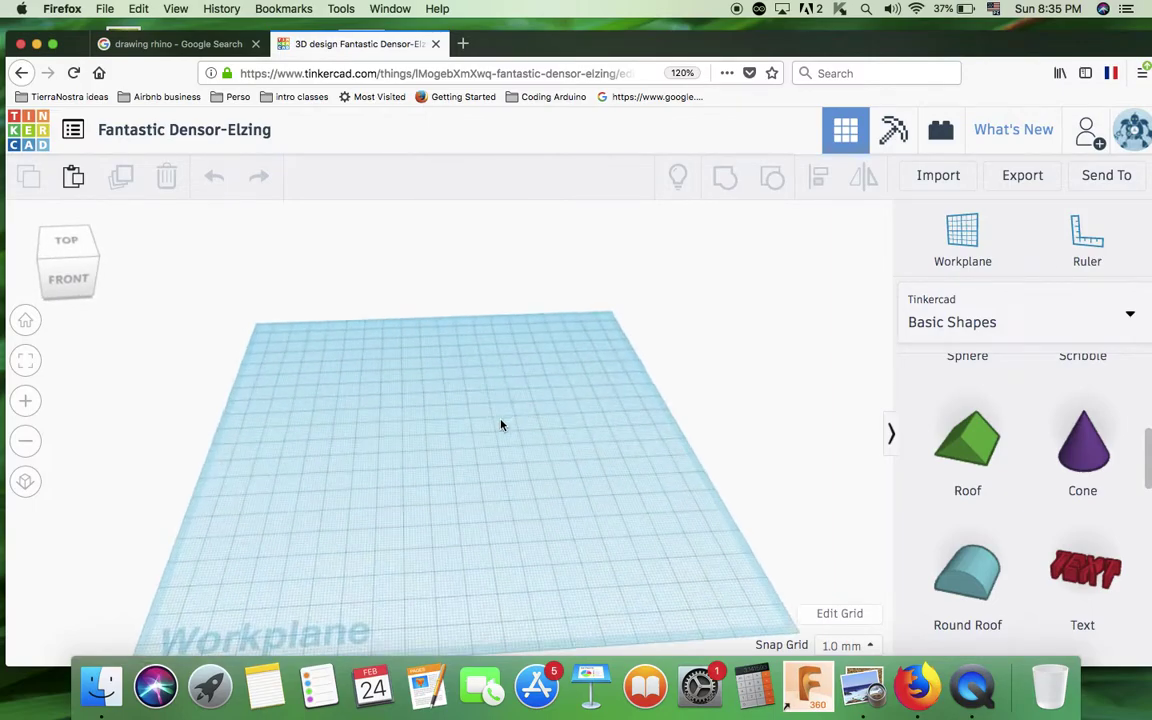
{"action": "right_click_drag", "start_coordinate": [501, 425], "coordinate": [488, 457]}
{"action": "scroll", "coordinate": [488, 457], "scroll_direction": "down", "scroll_amount": 3}
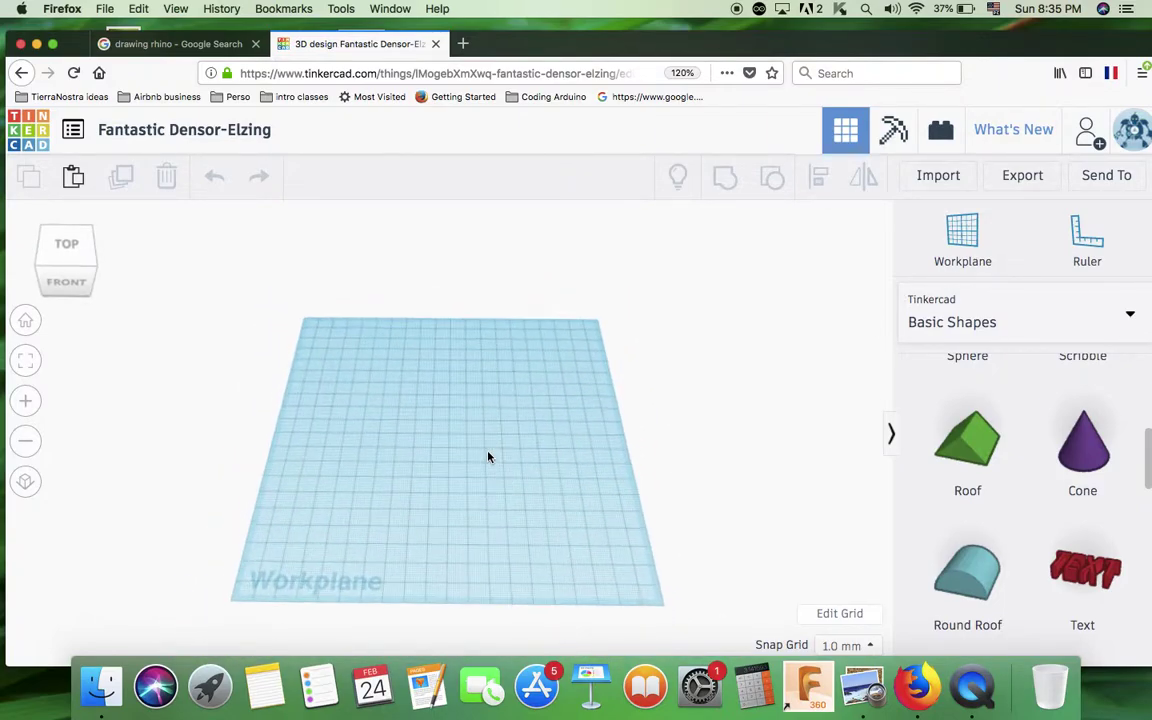
{"action": "scroll", "coordinate": [488, 457], "scroll_direction": "up", "scroll_amount": 4}
{"action": "right_click_drag", "start_coordinate": [607, 491], "coordinate": [614, 489]}
{"action": "scroll", "coordinate": [614, 489], "scroll_direction": "down", "scroll_amount": 3}
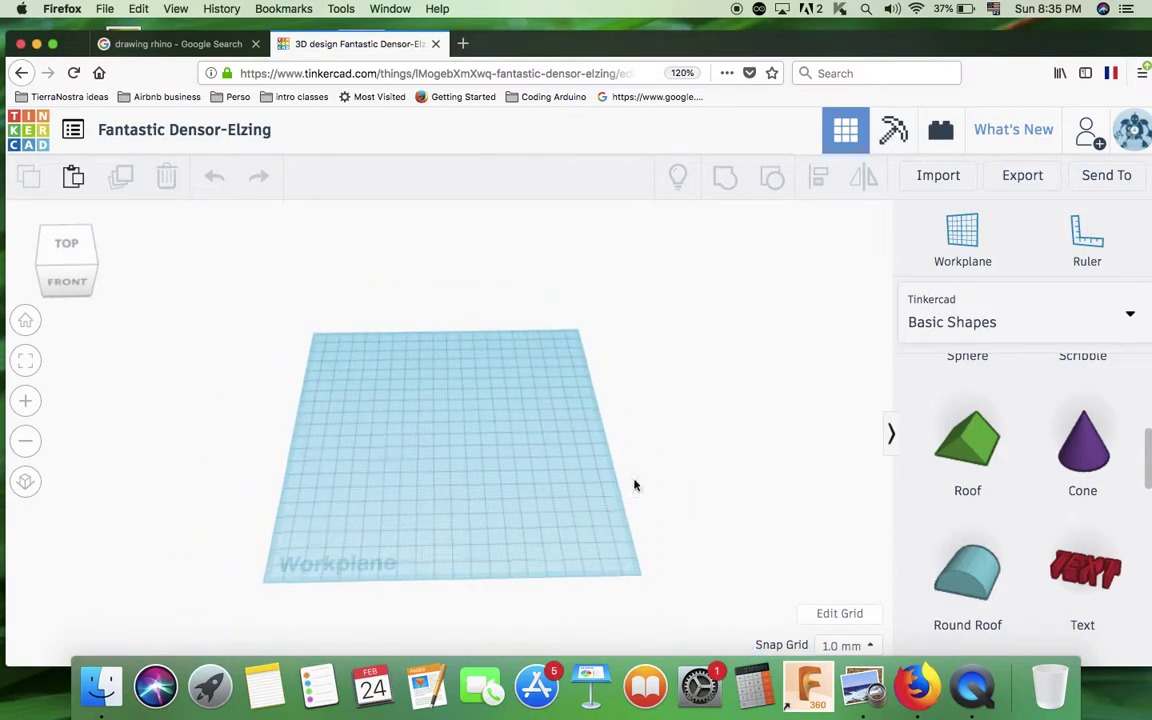
- Place a solid cylinder from Basic Shapes near the centre of the workplane
{"action": "scroll", "coordinate": [956, 424], "scroll_direction": "up", "scroll_amount": 5}
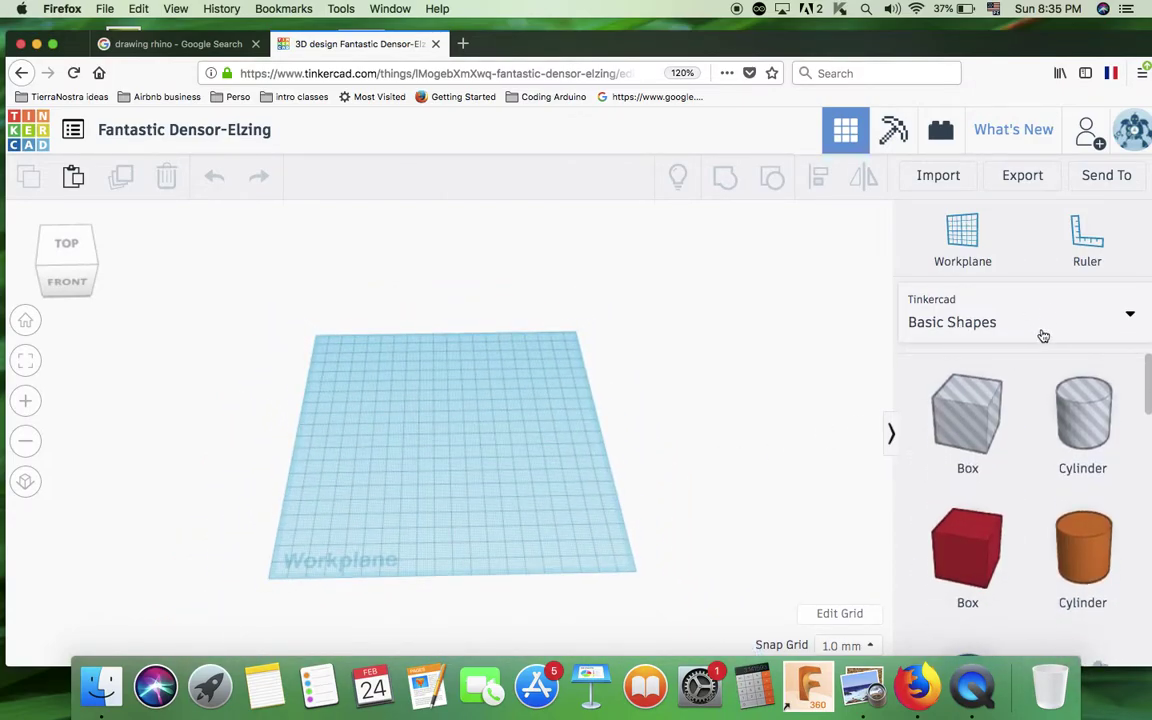
{"action": "scroll", "coordinate": [1034, 365], "scroll_direction": "down", "scroll_amount": 2}
{"action": "left_click", "coordinate": [1088, 445]}
{"action": "left_click", "coordinate": [457, 461]}
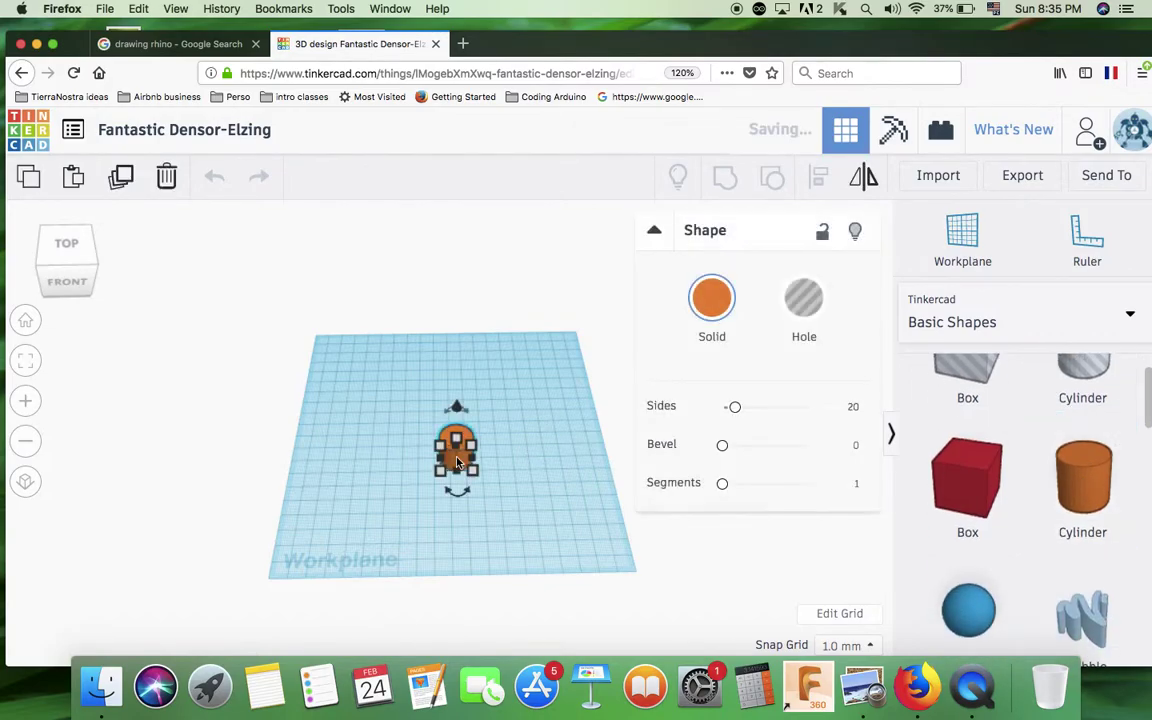
- Set the cylinder's height to 4 mm to flatten it into a disc
{"action": "scroll", "coordinate": [457, 461], "scroll_direction": "up", "scroll_amount": 5}
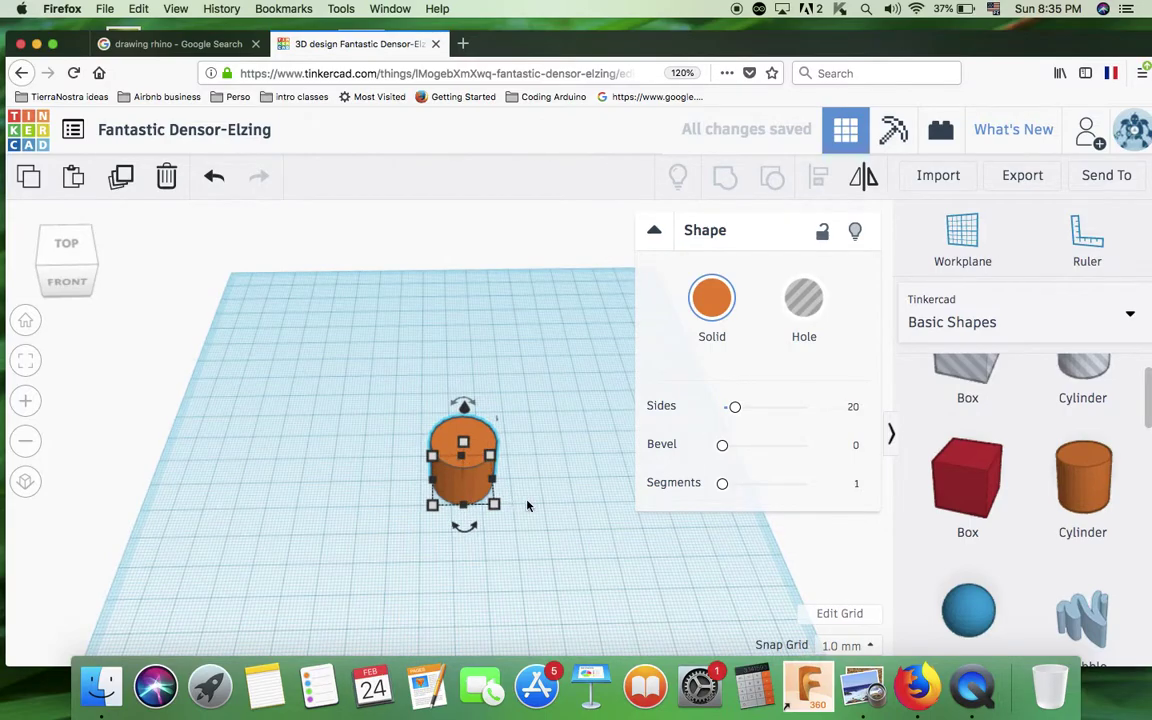
{"action": "right_click_drag", "start_coordinate": [528, 505], "coordinate": [527, 463]}
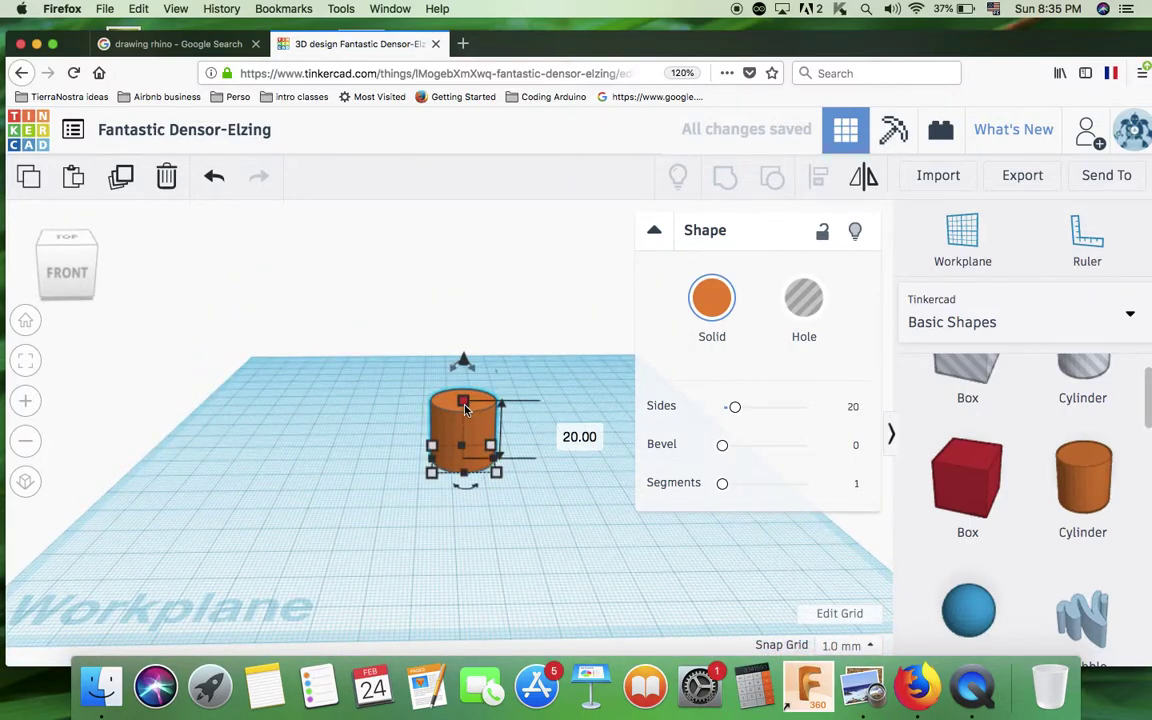
{"action": "left_click", "coordinate": [550, 434]}
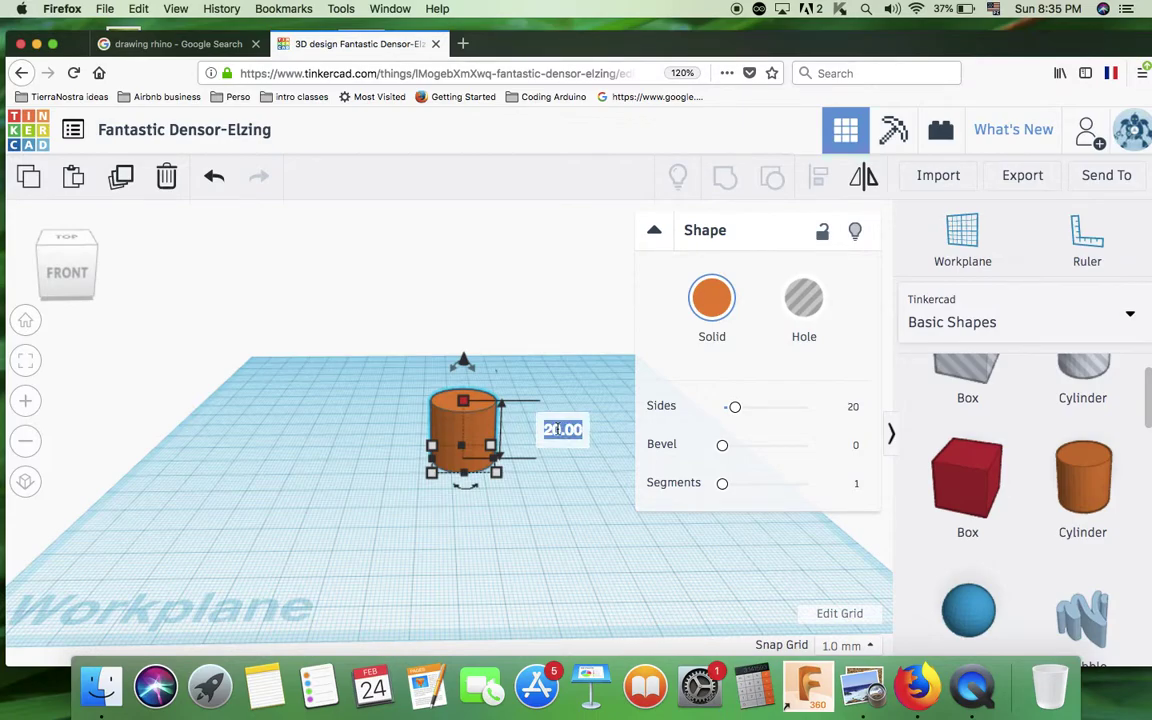
{"action": "type", "text": "4"}
{"action": "key", "text": "Return"}
- Enlarge the disc to about 37 × 34 mm and move it toward the workplane's back left
{"action": "right_click_drag", "start_coordinate": [483, 506], "coordinate": [482, 557]}
{"action": "scroll", "coordinate": [485, 552], "scroll_direction": "up", "scroll_amount": 5}
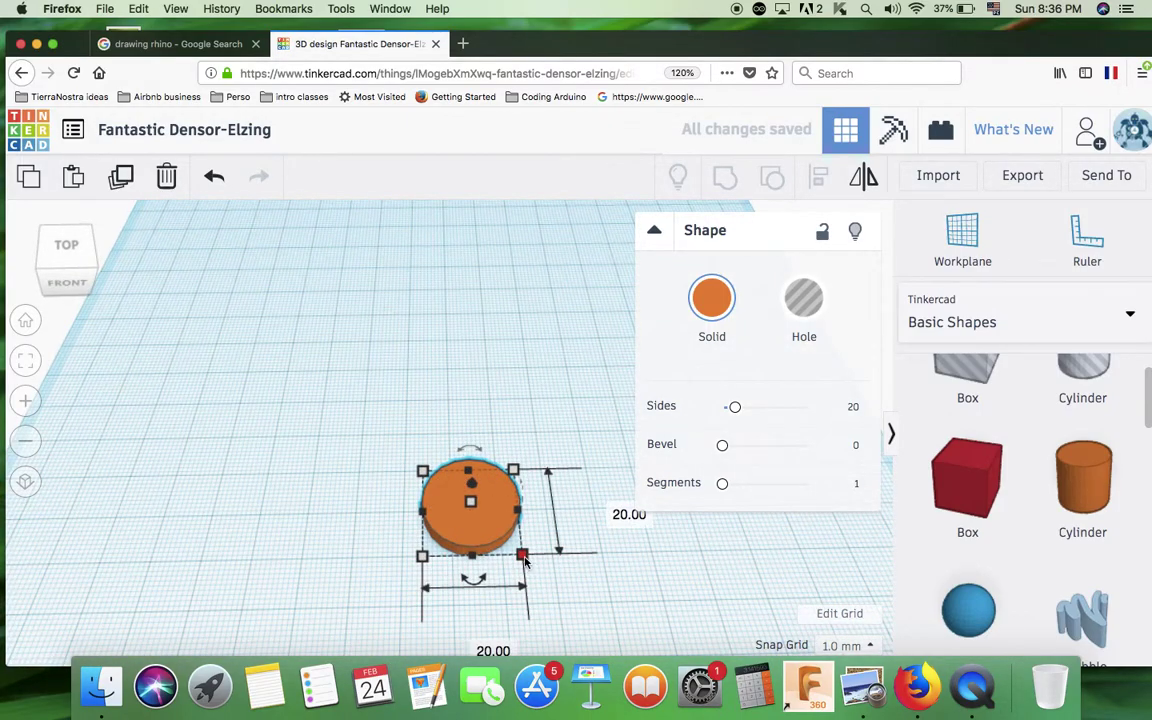
{"action": "scroll", "coordinate": [523, 561], "scroll_direction": "down", "scroll_amount": 2}
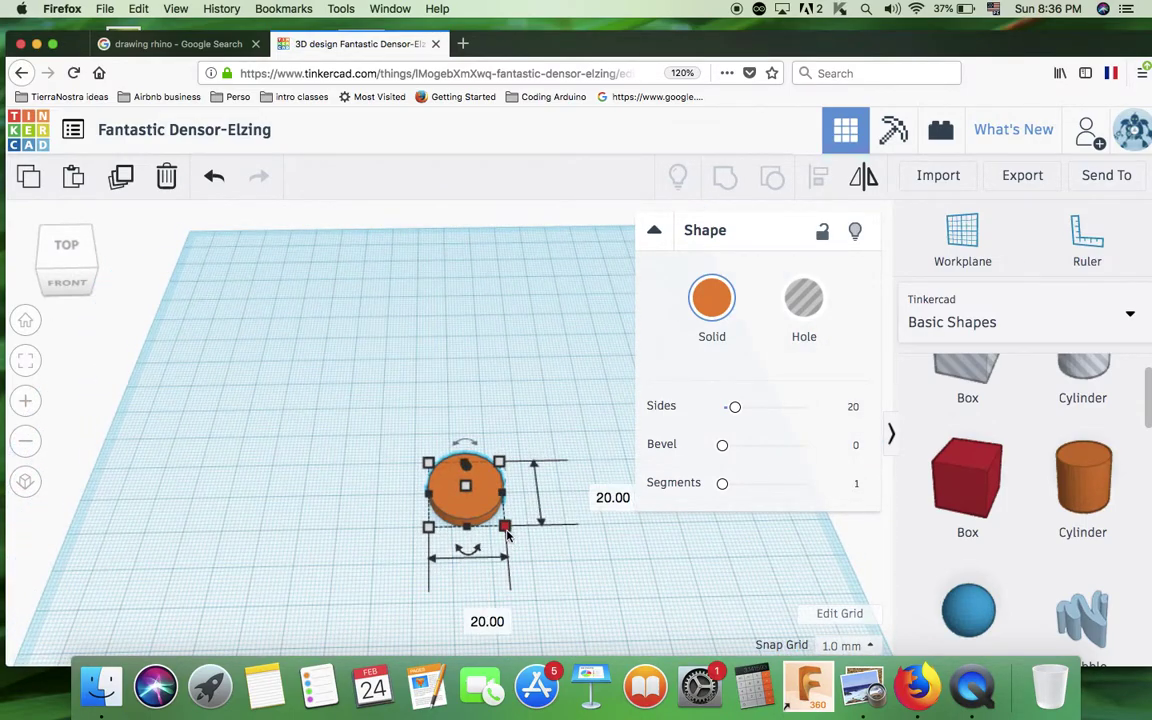
{"action": "left_click_drag", "start_coordinate": [507, 535], "coordinate": [565, 563]}
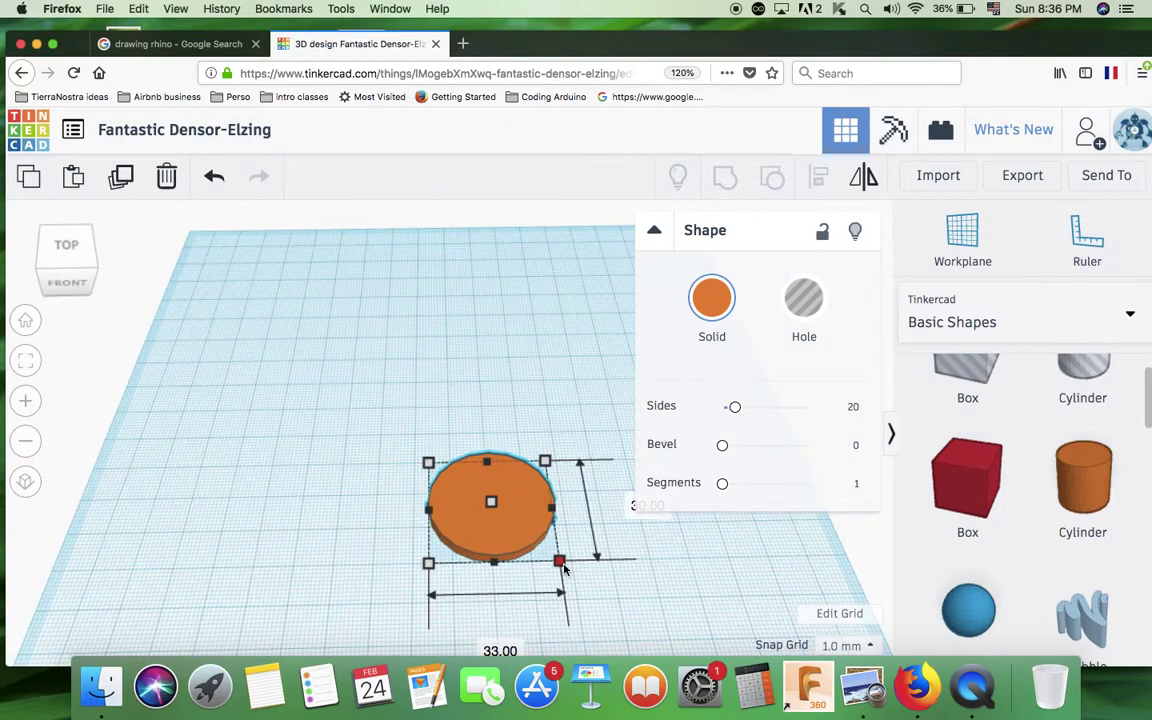
{"action": "left_click_drag", "start_coordinate": [519, 530], "coordinate": [451, 479]}
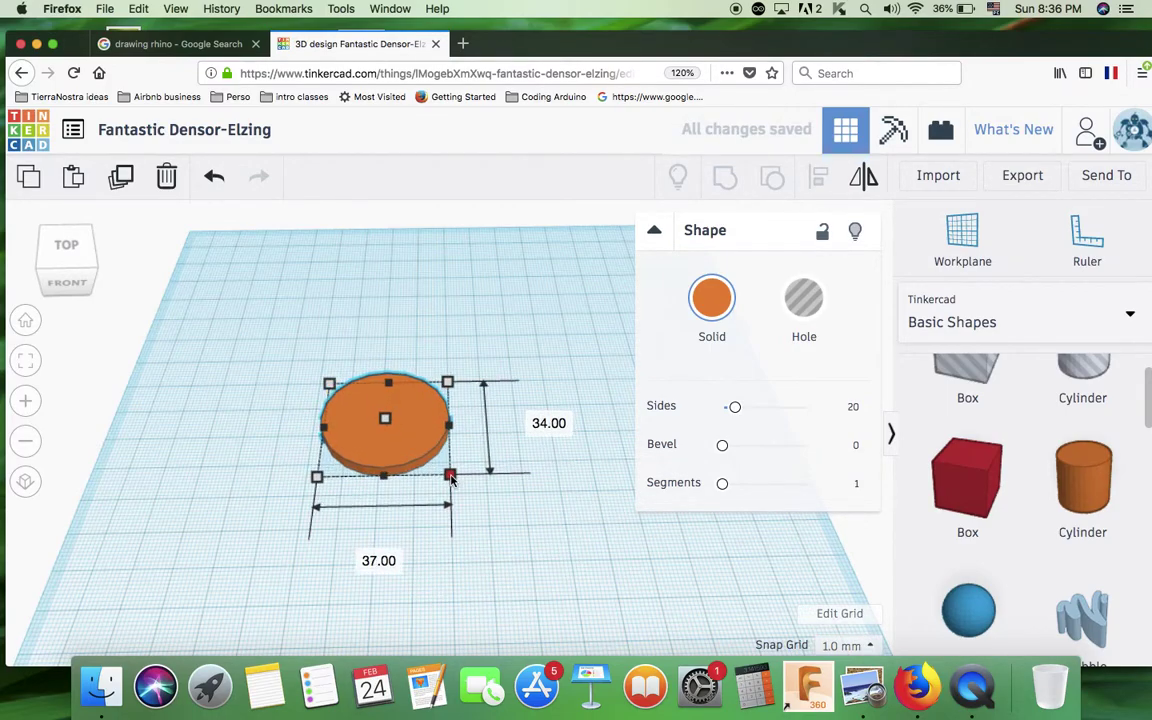
- Compare the disc with the front body circle of the Step 14 rhino sketch in Preview, and enlarge it to about 40 × 38 mm
{"action": "left_click", "coordinate": [862, 686]}
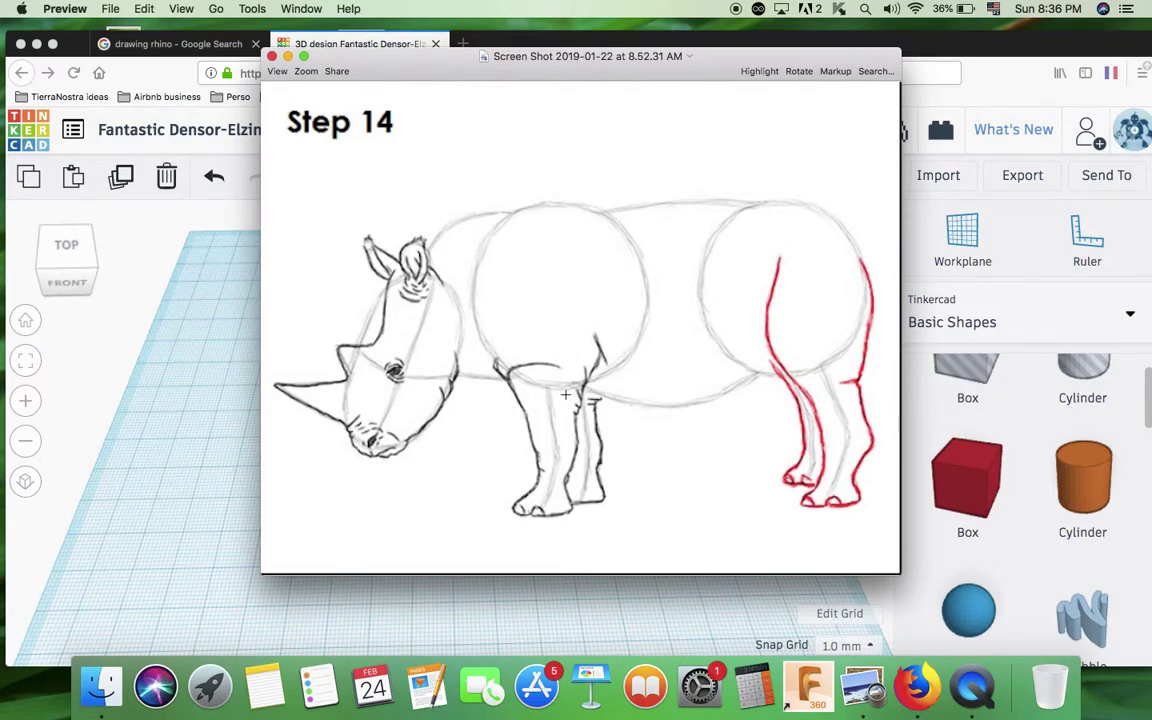
{"action": "left_click", "coordinate": [239, 490]}
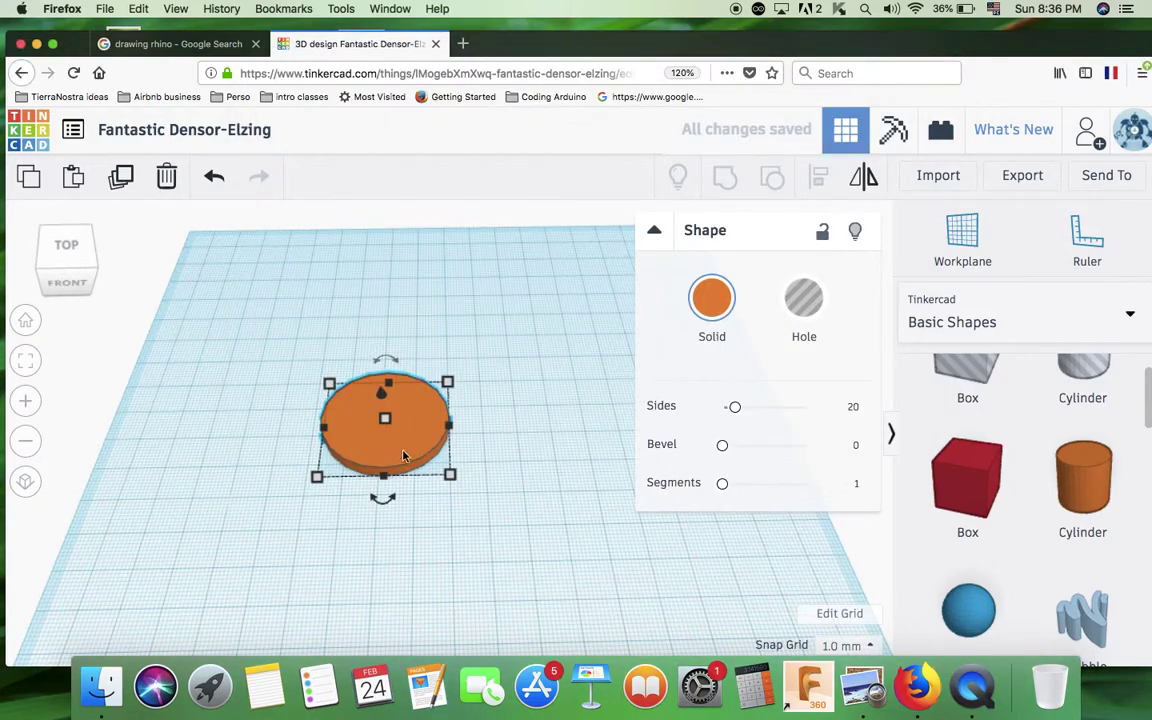
{"action": "right_click_drag", "start_coordinate": [444, 540], "coordinate": [443, 577]}
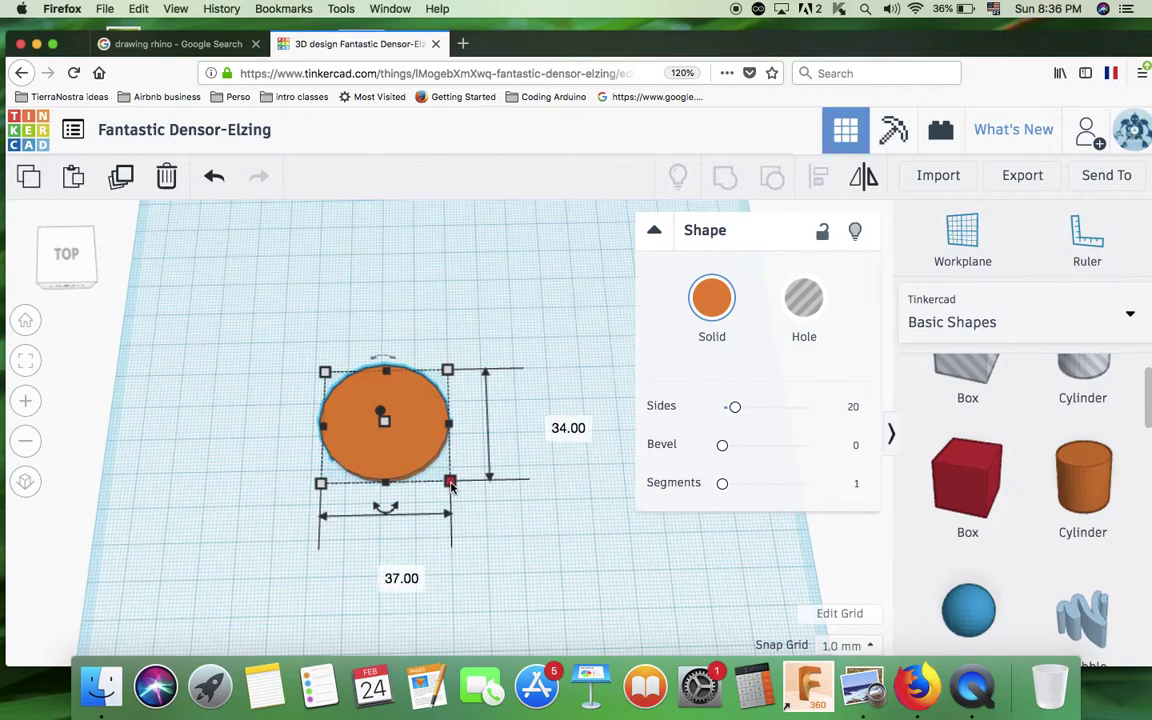
{"action": "left_click_drag", "start_coordinate": [450, 478], "coordinate": [461, 497]}
{"action": "right_click_drag", "start_coordinate": [519, 537], "coordinate": [490, 485]}
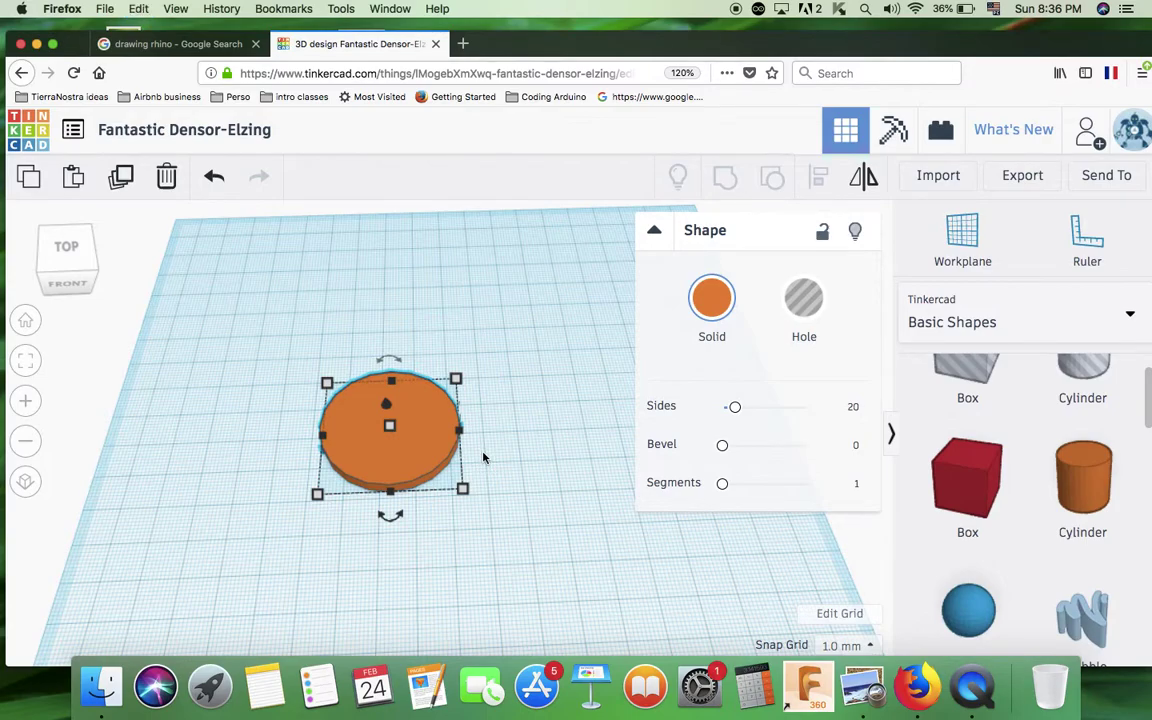
- Add a copy of the disc to the right of the original and shrink it to 36 × 36 mm
{"action": "key", "text": "super+v"}
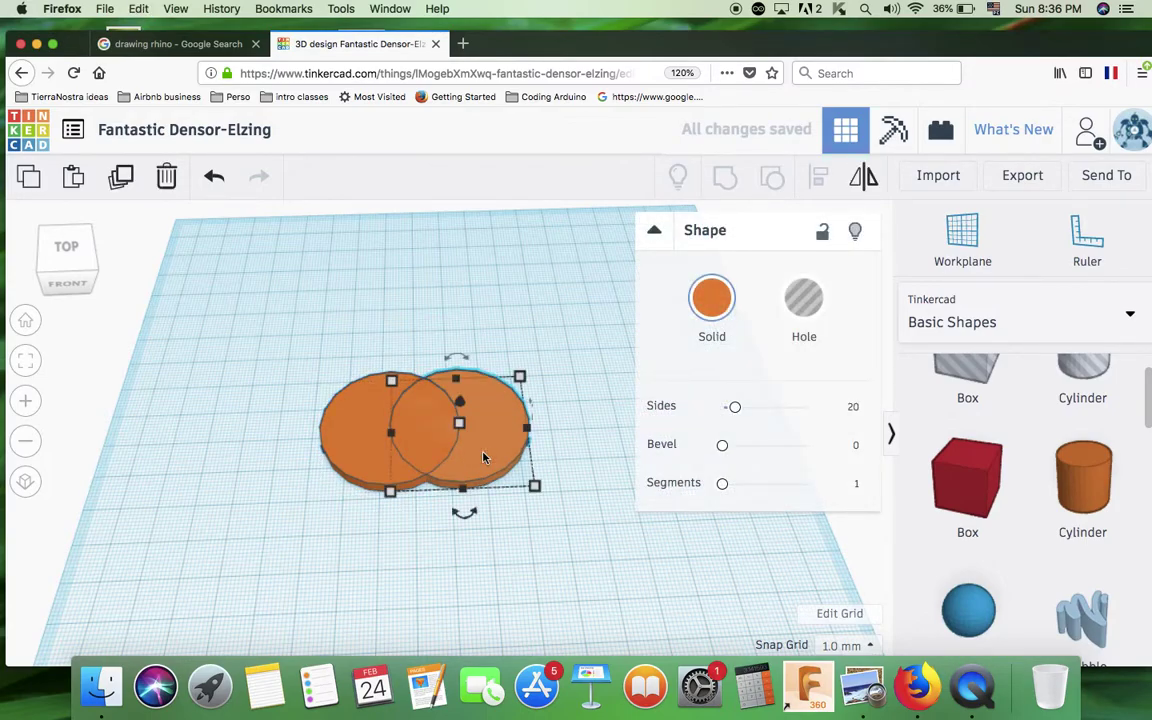
{"action": "left_click_drag", "start_coordinate": [496, 444], "coordinate": [629, 436]}
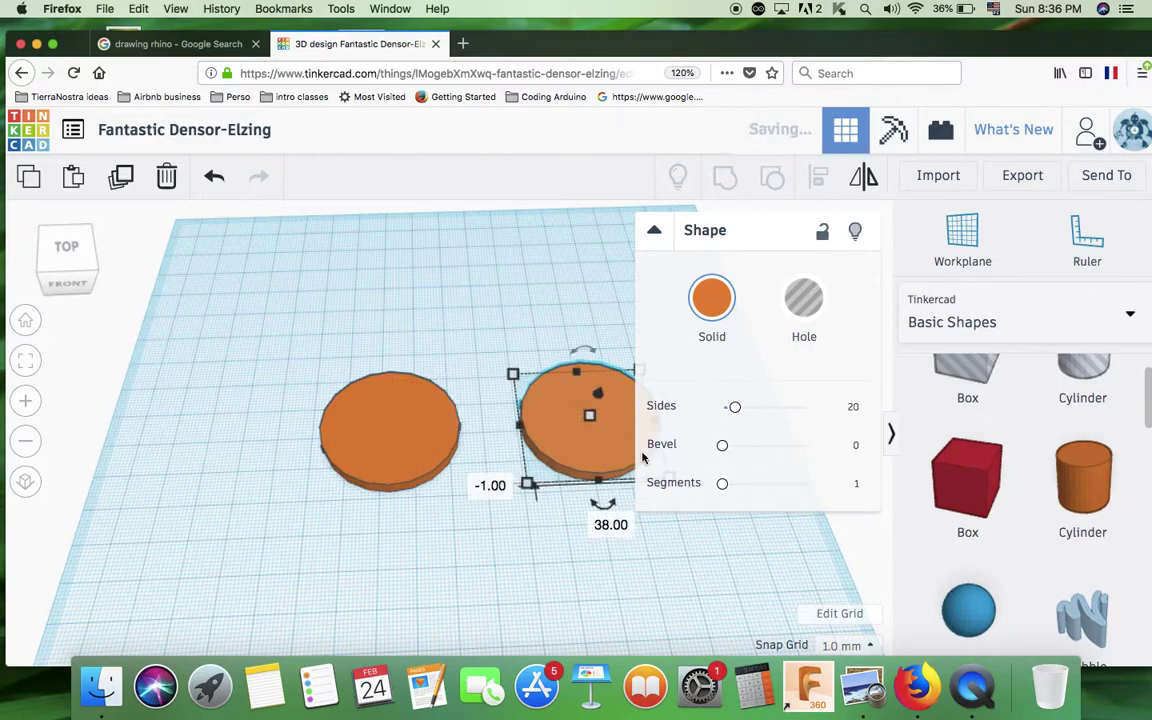
{"action": "left_click", "coordinate": [891, 432]}
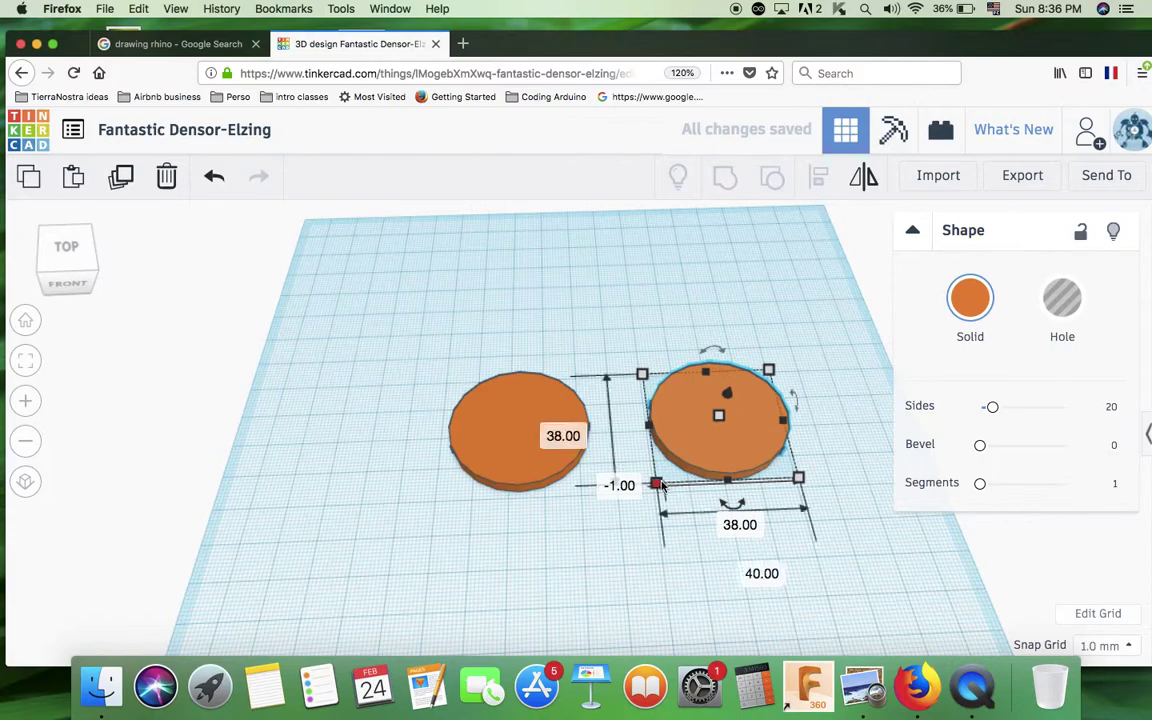
{"action": "left_click_drag", "start_coordinate": [656, 485], "coordinate": [669, 476]}
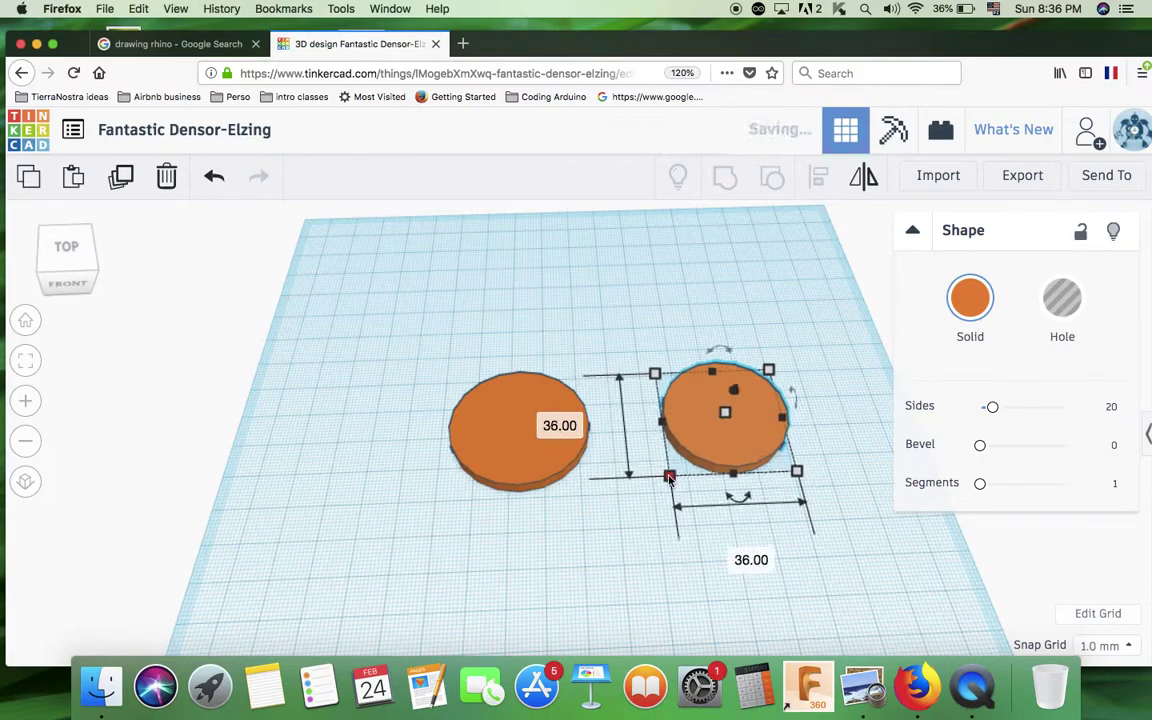
- Reposition both discs farther back on the workplane, keeping a gap between them like the sketch's two body circles
{"action": "left_click_drag", "start_coordinate": [515, 449], "coordinate": [446, 403]}
{"action": "left_click_drag", "start_coordinate": [708, 404], "coordinate": [682, 389]}
{"action": "left_click_drag", "start_coordinate": [485, 405], "coordinate": [513, 407]}
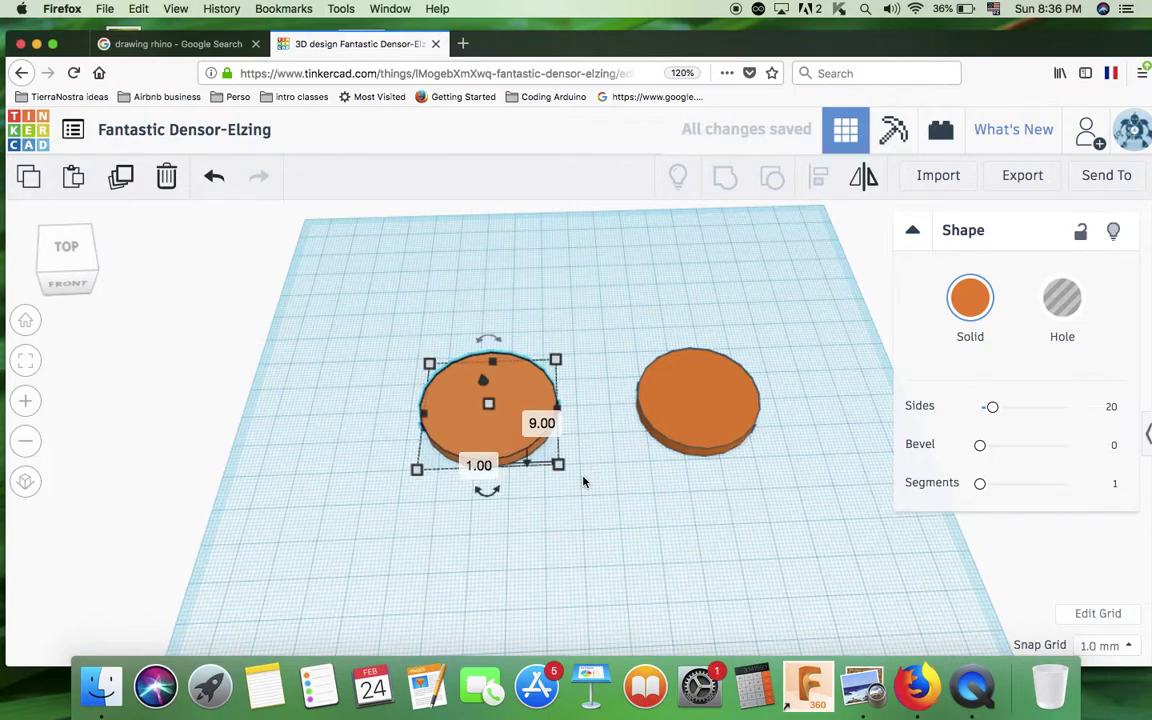
- Add a copy of the front body disc to its front left and narrow it into an oval for the rhino's head
{"action": "key", "text": "ctrl+c"}
{"action": "key", "text": "ctrl+v"}
{"action": "left_click_drag", "start_coordinate": [586, 415], "coordinate": [368, 481]}
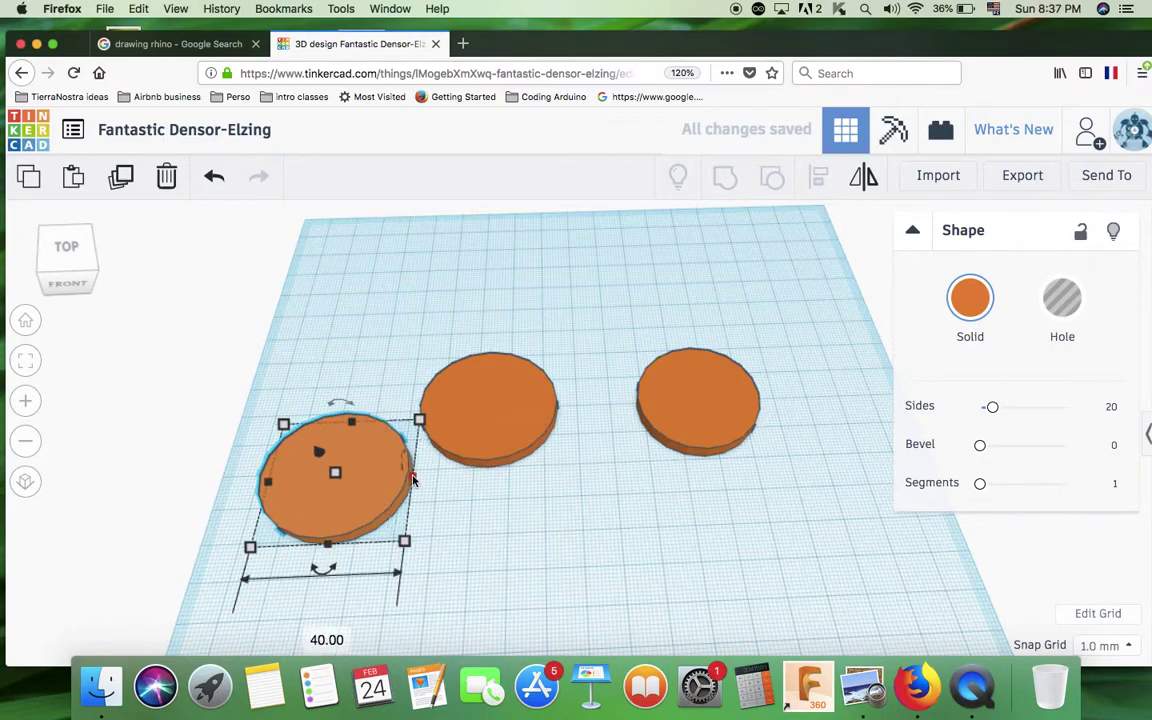
{"action": "left_click_drag", "start_coordinate": [413, 480], "coordinate": [359, 480]}
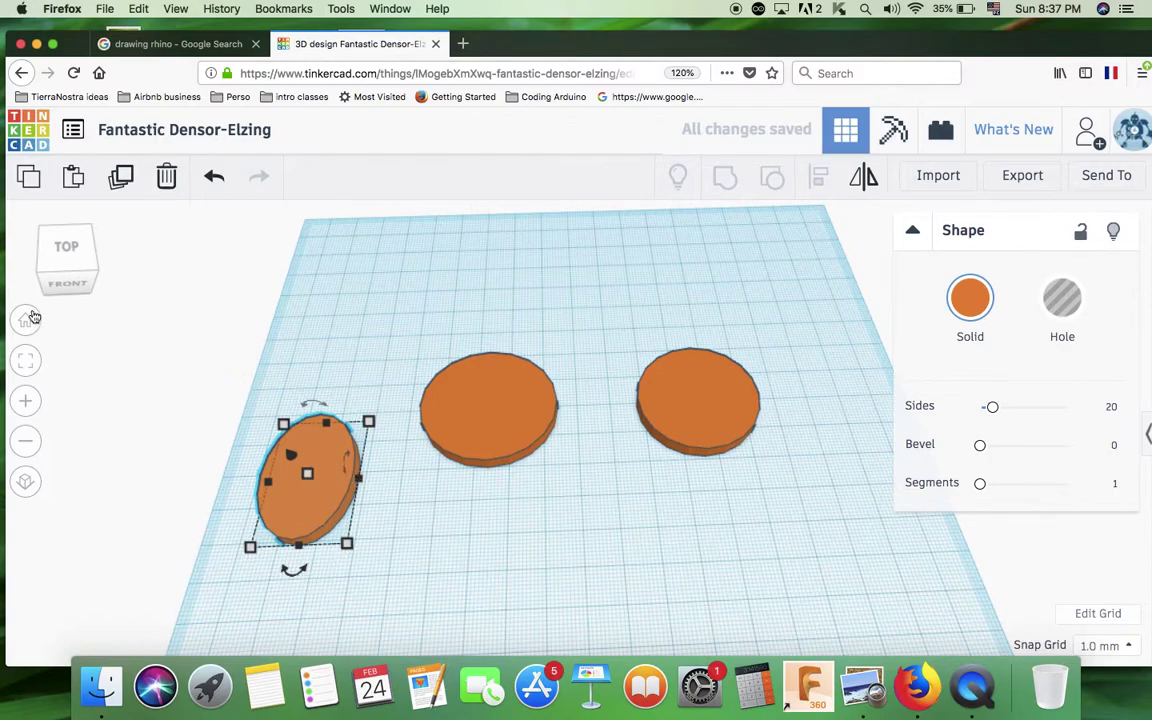
- Compare the head oval with the Step 14 sketch in Preview, rotate it 27° clockwise and move it closer to the front body disc
{"action": "left_click", "coordinate": [27, 361]}
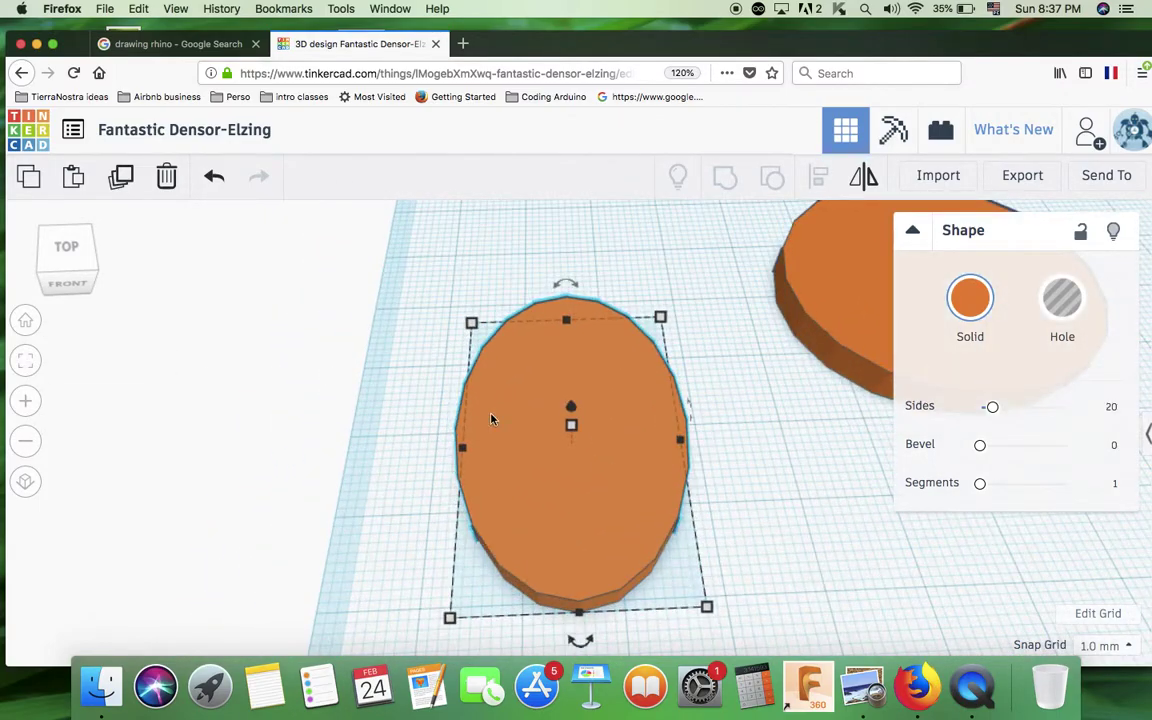
{"action": "scroll", "coordinate": [540, 450], "scroll_direction": "down", "scroll_amount": 3}
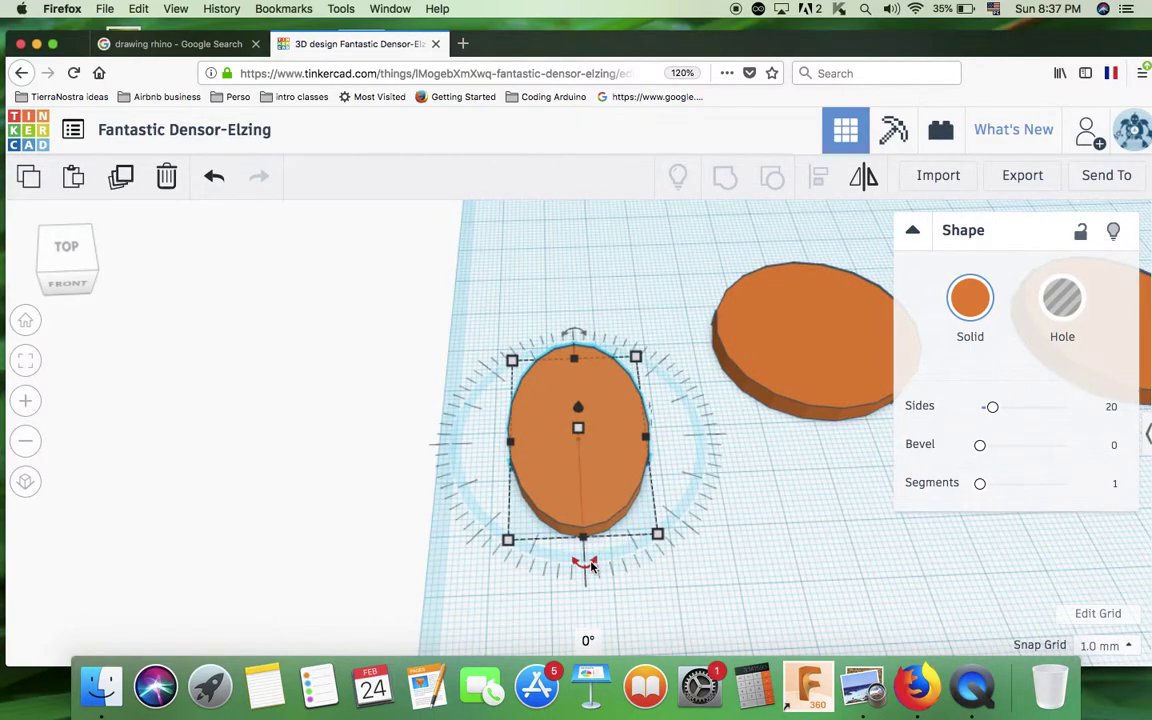
{"action": "right_click_drag", "start_coordinate": [717, 547], "coordinate": [717, 490]}
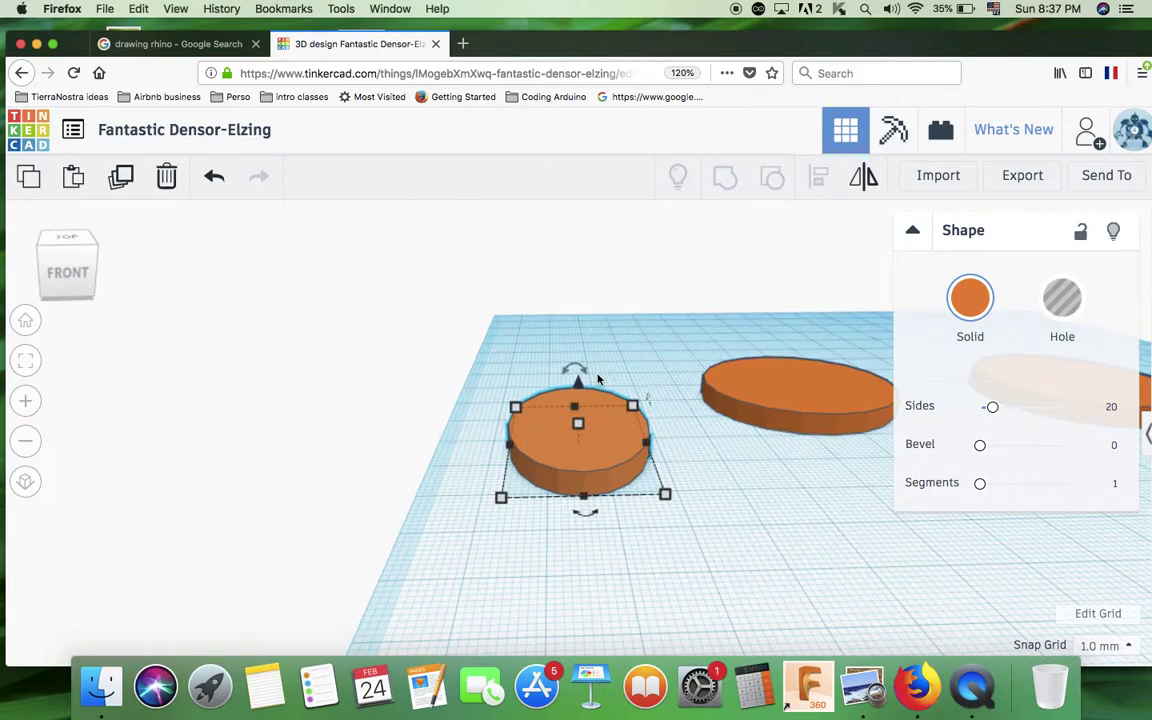
{"action": "right_click_drag", "start_coordinate": [650, 544], "coordinate": [663, 599]}
{"action": "right_click_drag", "start_coordinate": [705, 461], "coordinate": [660, 401]}
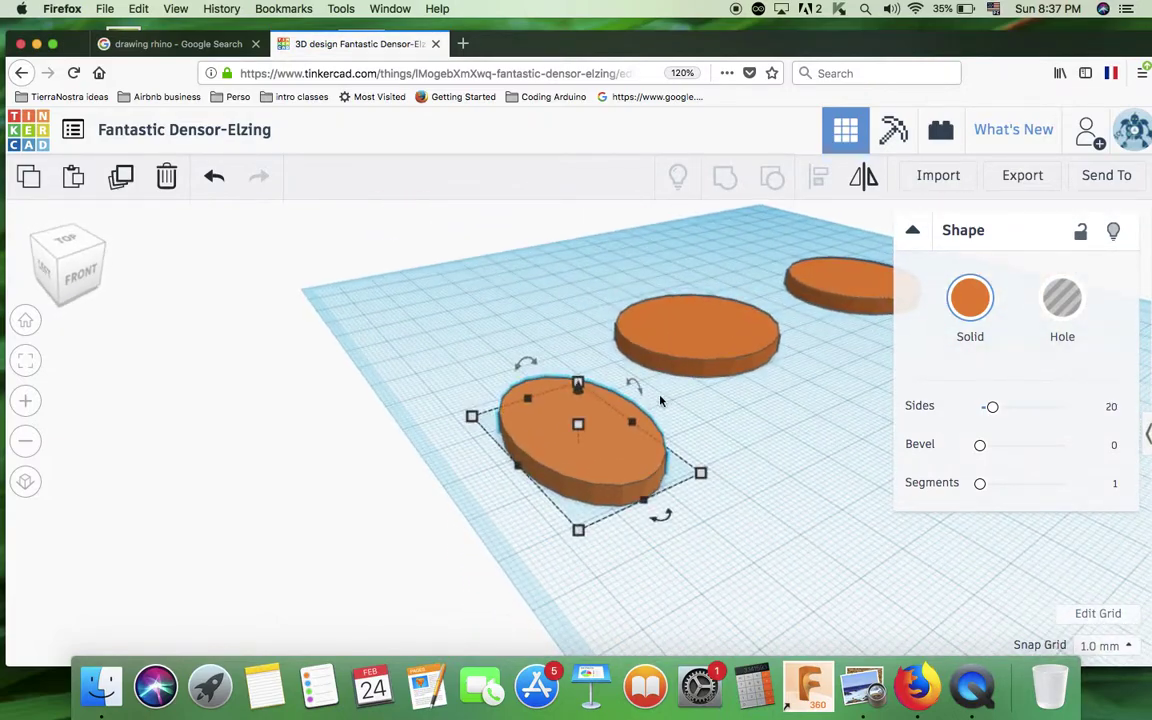
{"action": "mouse_move", "coordinate": [769, 445]}
{"action": "right_mouse_down"}
{"action": "mouse_move", "coordinate": [797, 478]}
{"action": "mouse_move", "coordinate": [645, 548]}
{"action": "mouse_move", "coordinate": [679, 545]}
{"action": "right_mouse_up"}
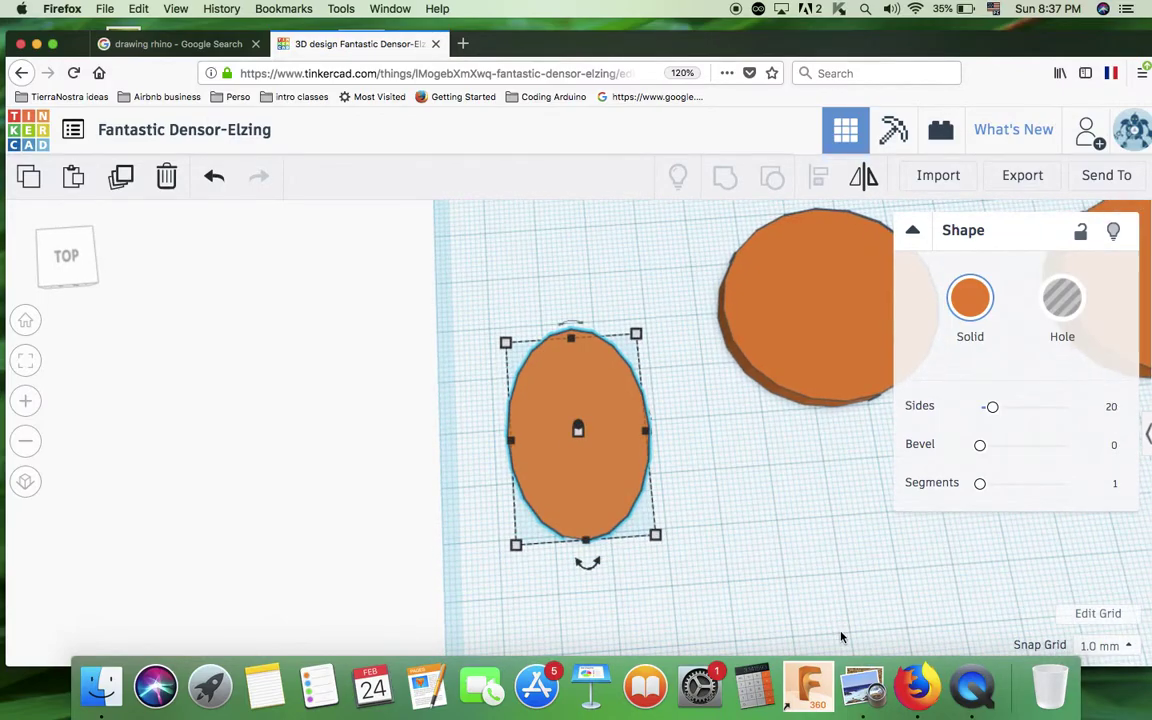
{"action": "left_click", "coordinate": [869, 688]}
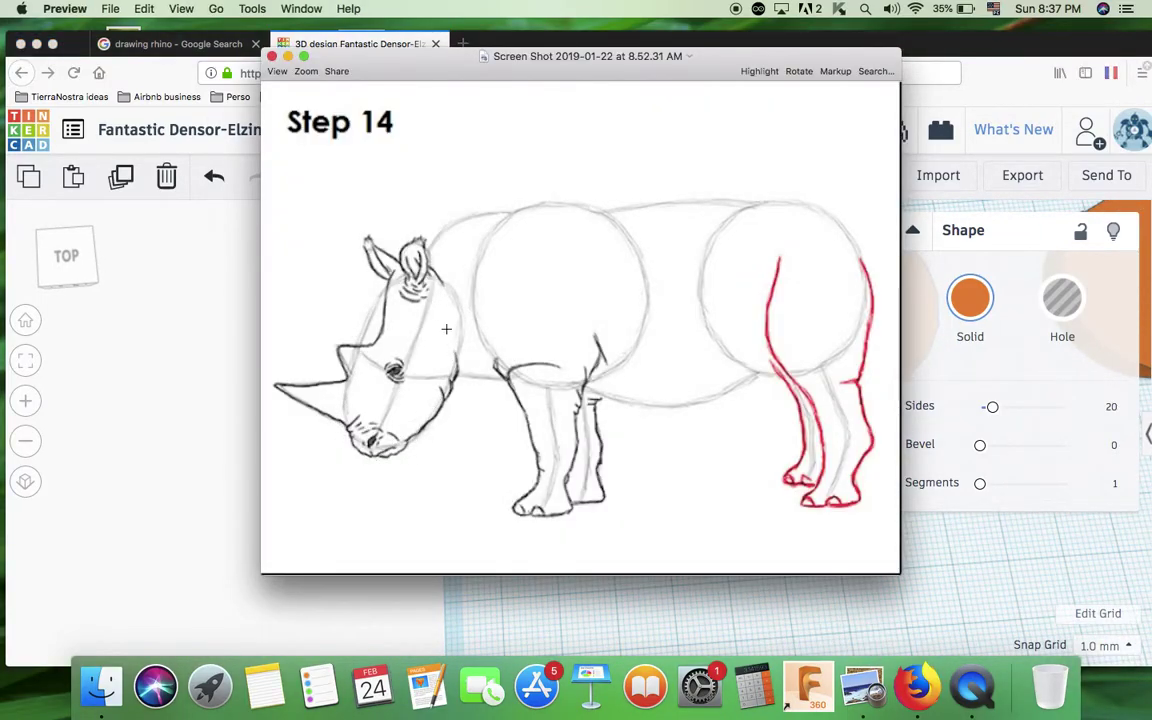
{"action": "left_click", "coordinate": [250, 415]}
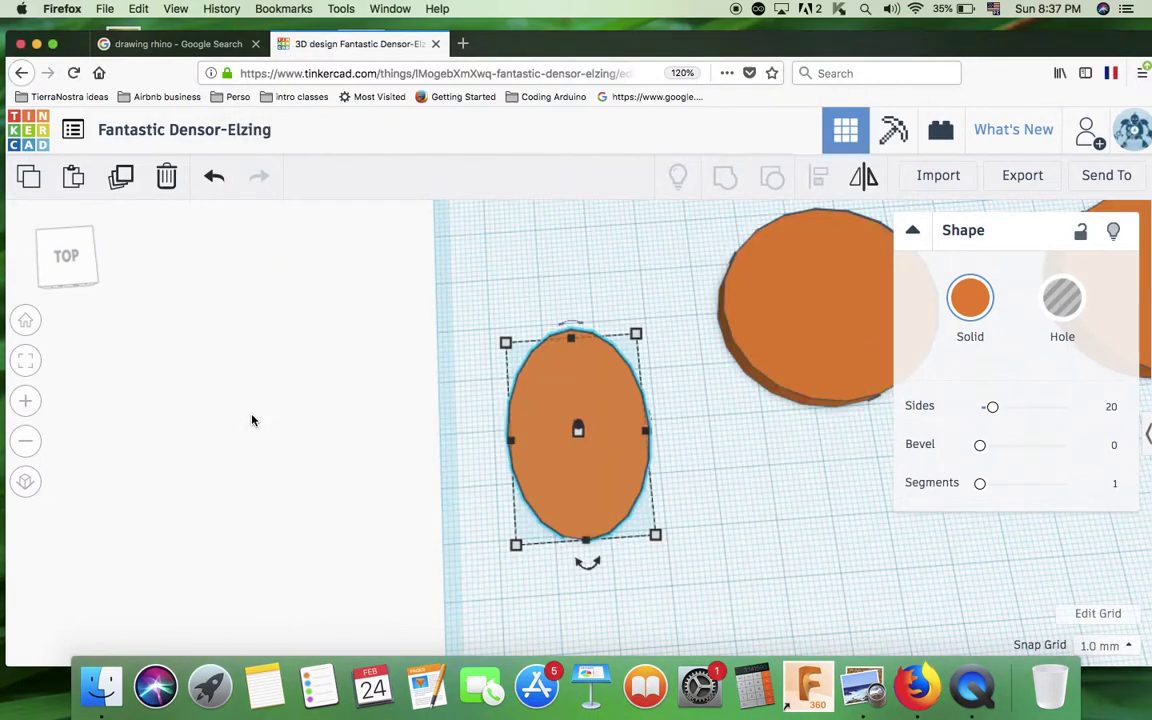
{"action": "left_click_drag", "start_coordinate": [591, 569], "coordinate": [499, 622]}
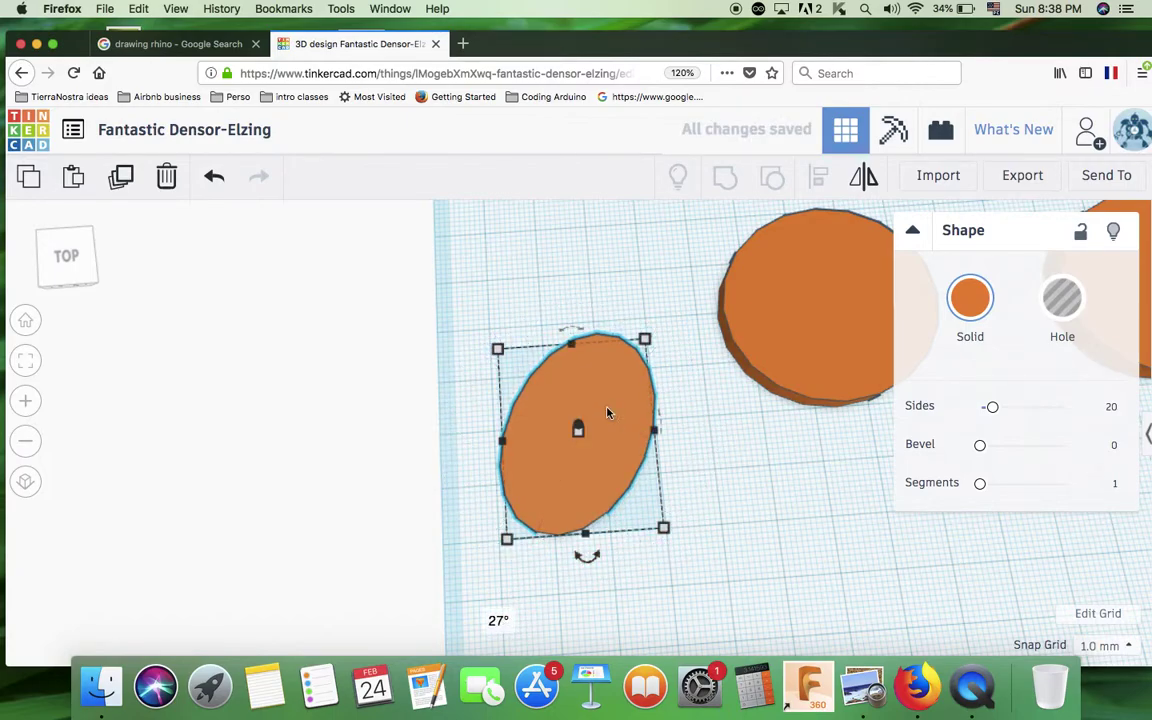
{"action": "left_click_drag", "start_coordinate": [607, 412], "coordinate": [645, 365]}
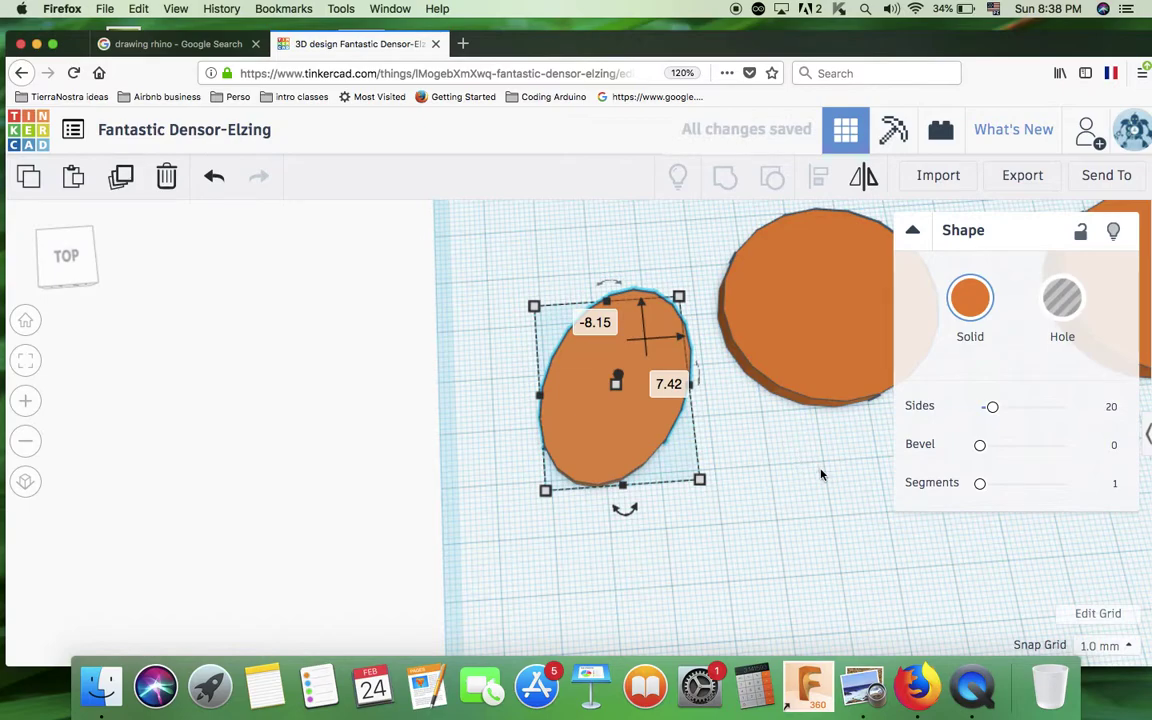
- Enlarge the front body disc slightly and the rear body disc to about 40 × 42 mm
{"action": "scroll", "coordinate": [826, 512], "scroll_direction": "down", "scroll_amount": 5}
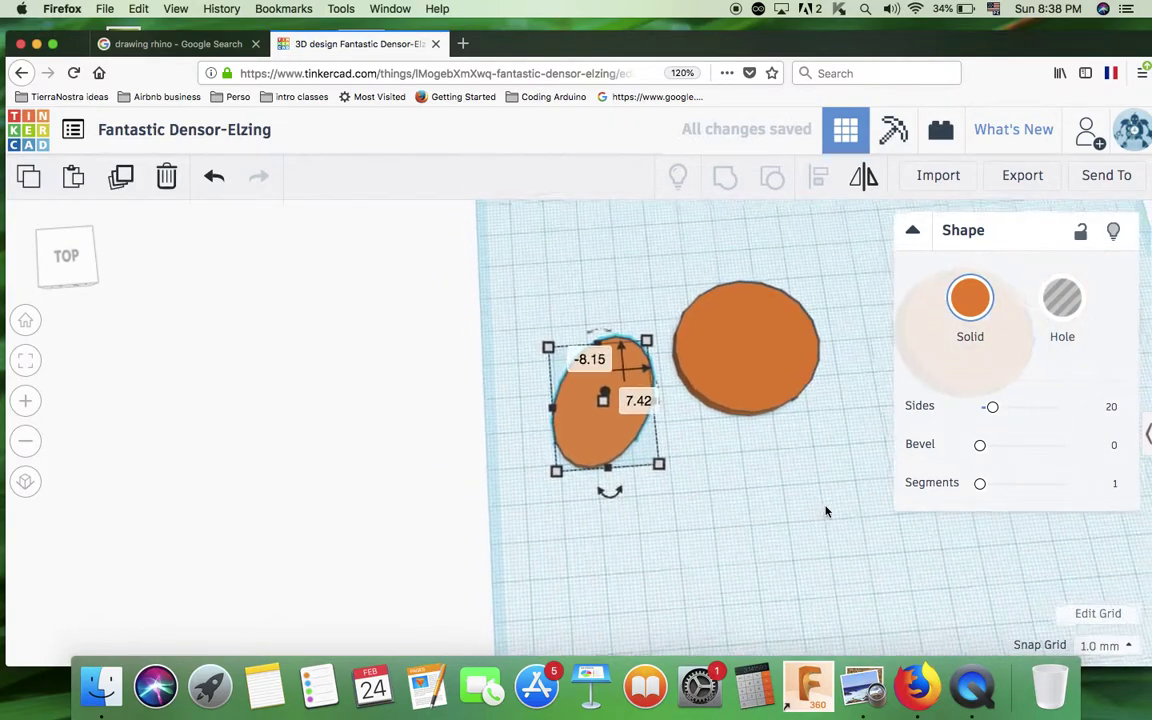
{"action": "left_click_drag", "start_coordinate": [927, 562], "coordinate": [534, 245]}
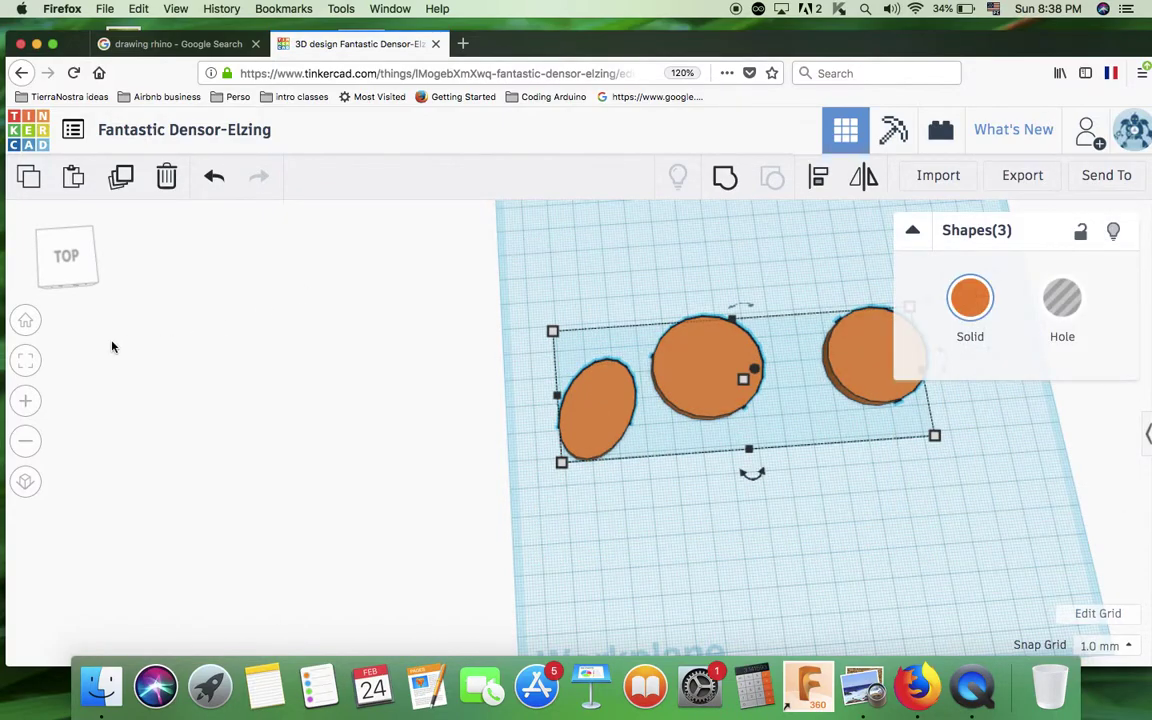
{"action": "left_click", "coordinate": [26, 361]}
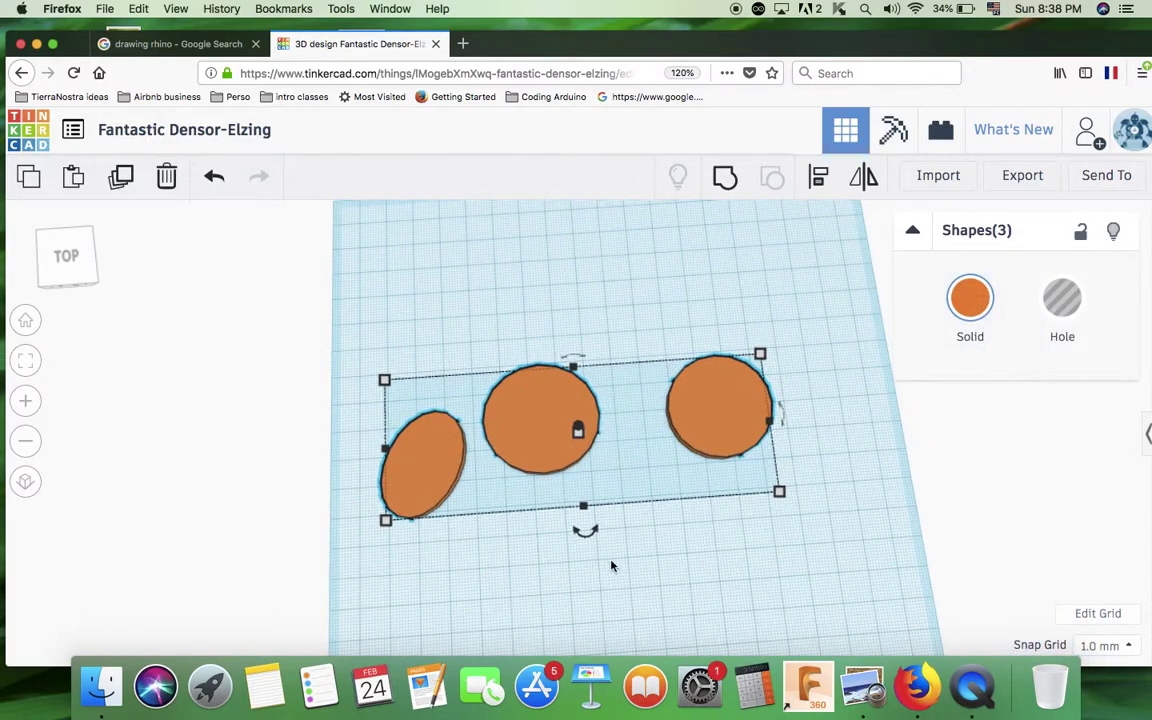
{"action": "left_click", "coordinate": [653, 534]}
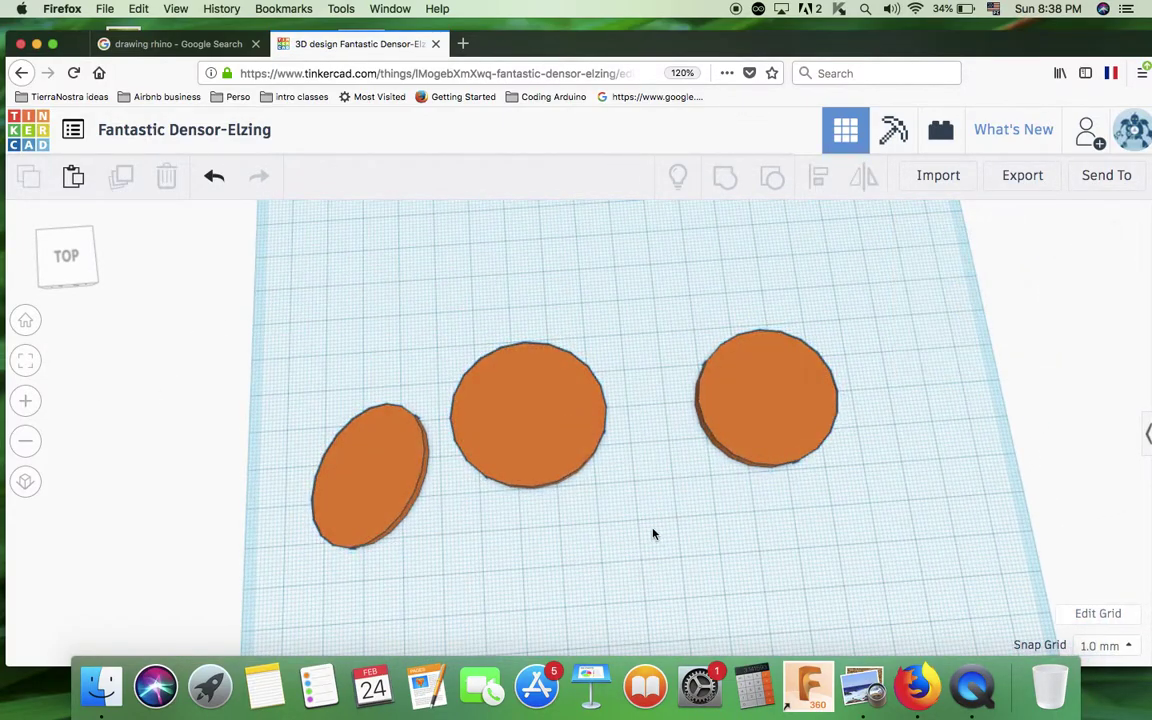
{"action": "left_click", "coordinate": [528, 421]}
{"action": "left_click_drag", "start_coordinate": [611, 484], "coordinate": [631, 511]}
{"action": "left_click", "coordinate": [764, 453]}
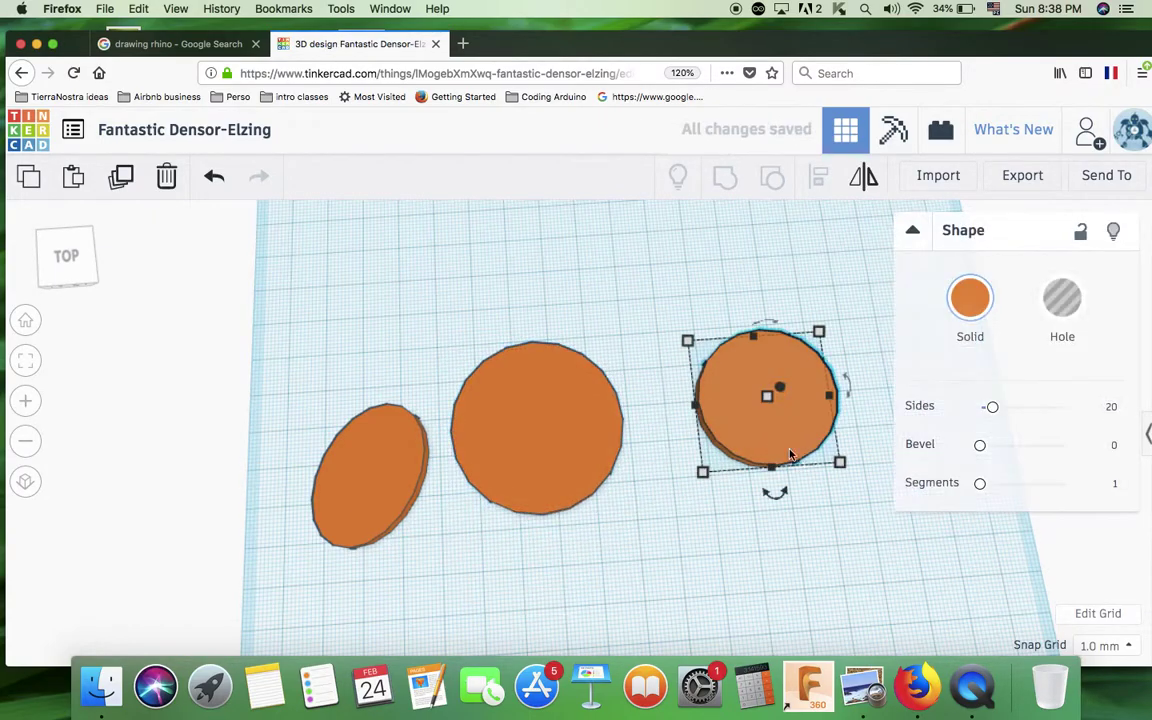
{"action": "left_click_drag", "start_coordinate": [841, 464], "coordinate": [859, 485]}
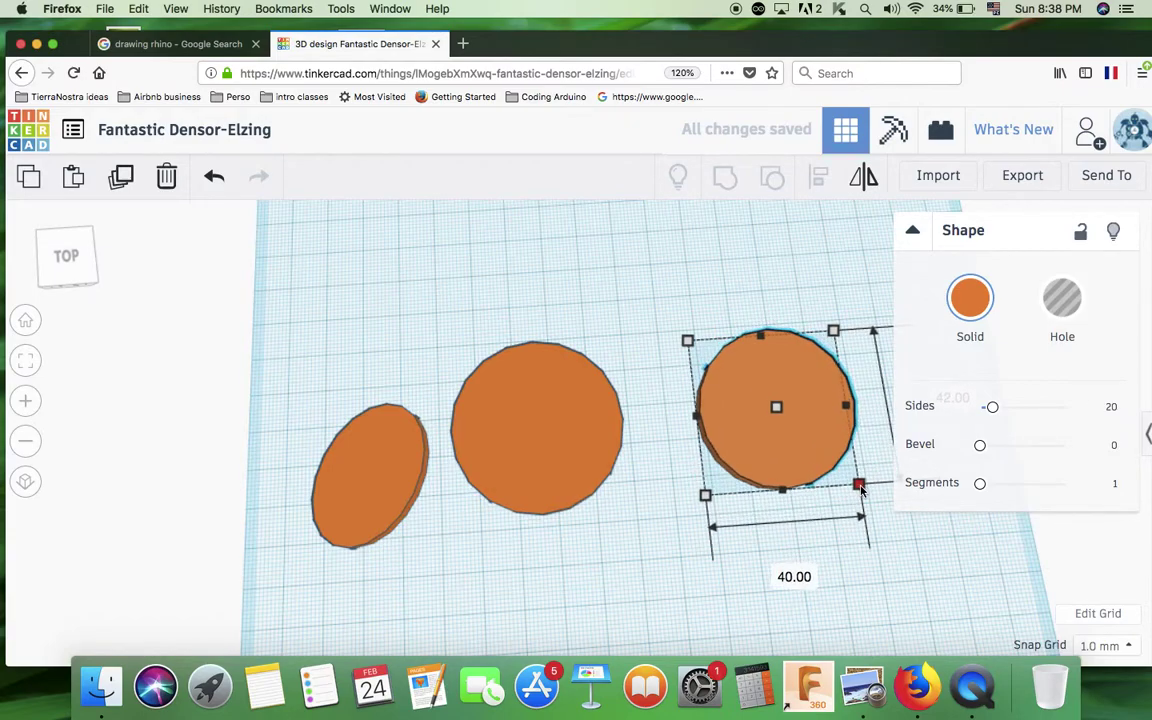
- Move the front body disc 7 mm toward the rear disc and shift the head oval to follow it
{"action": "left_click", "coordinate": [537, 418]}
{"action": "left_click_drag", "start_coordinate": [537, 418], "coordinate": [579, 411]}
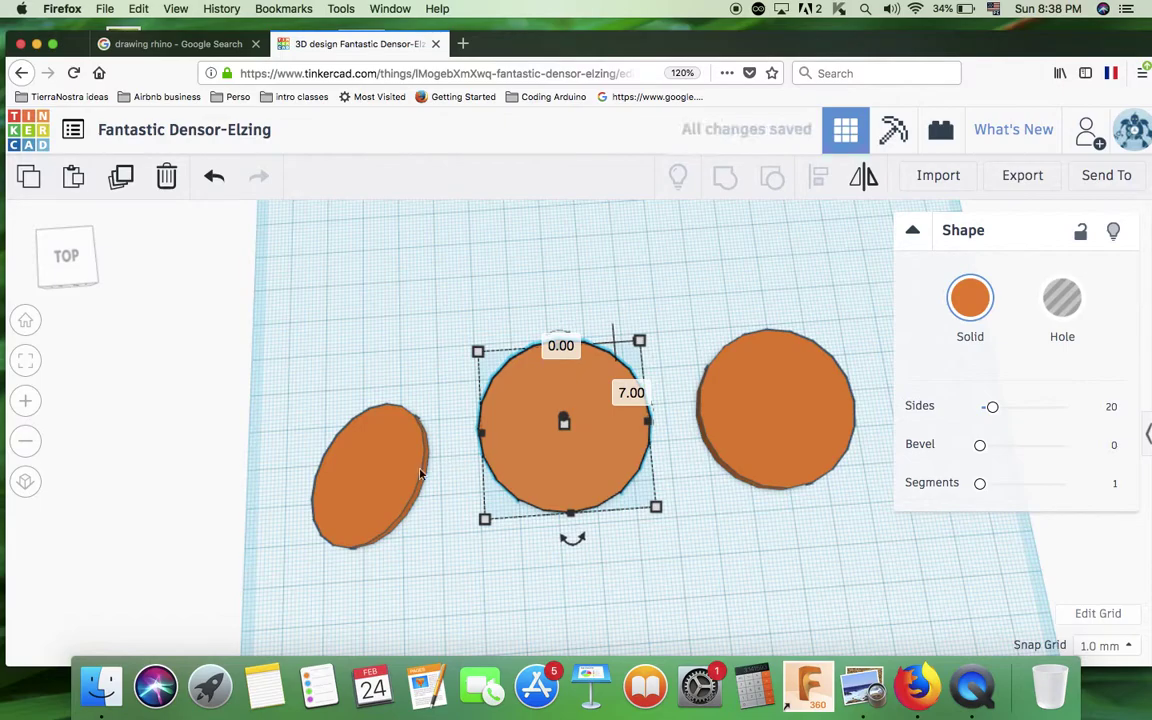
{"action": "left_click", "coordinate": [368, 474]}
{"action": "left_click_drag", "start_coordinate": [391, 470], "coordinate": [421, 460]}
- Add an Extrusion from the Featured shape generators in front of the front body disc and set its height to 4 mm
{"action": "mouse_move", "coordinate": [640, 525]}
{"action": "right_mouse_down"}
{"action": "mouse_move", "coordinate": [636, 420]}
{"action": "mouse_move", "coordinate": [643, 455]}
{"action": "mouse_move", "coordinate": [633, 434]}
{"action": "mouse_move", "coordinate": [612, 519]}
{"action": "mouse_move", "coordinate": [633, 532]}
{"action": "mouse_move", "coordinate": [633, 424]}
{"action": "mouse_move", "coordinate": [625, 515]}
{"action": "right_mouse_up"}
{"action": "scroll", "coordinate": [625, 515], "scroll_direction": "down", "scroll_amount": 3}
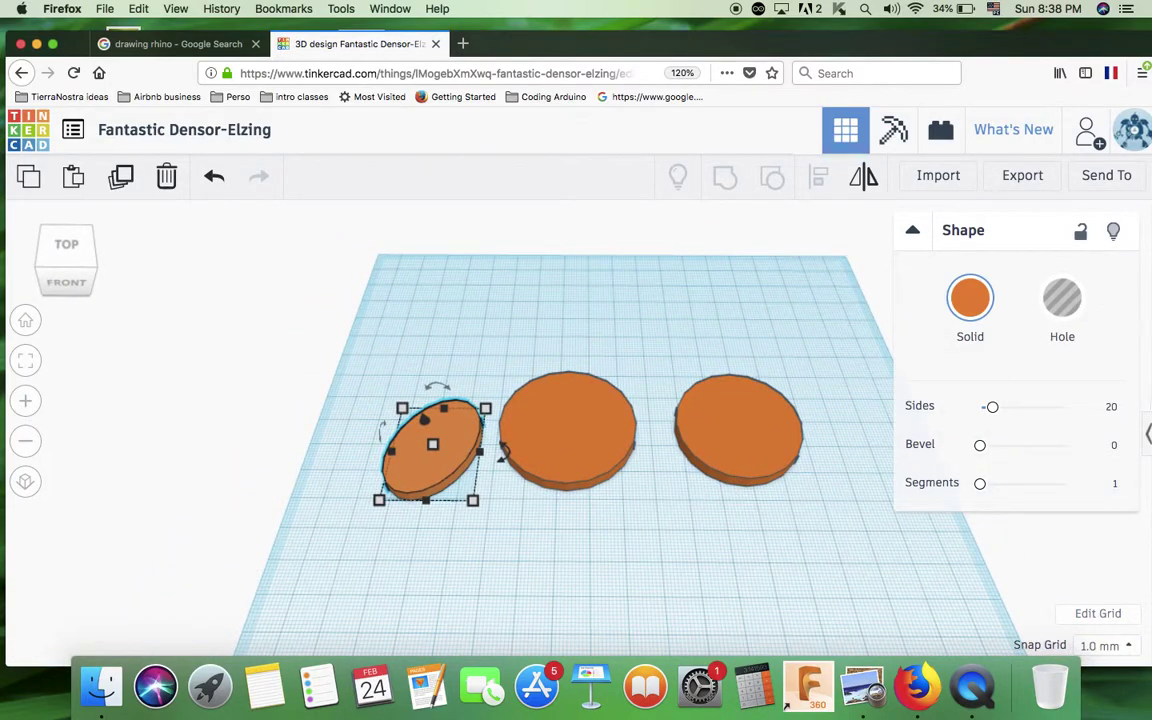
{"action": "left_click", "coordinate": [1149, 432]}
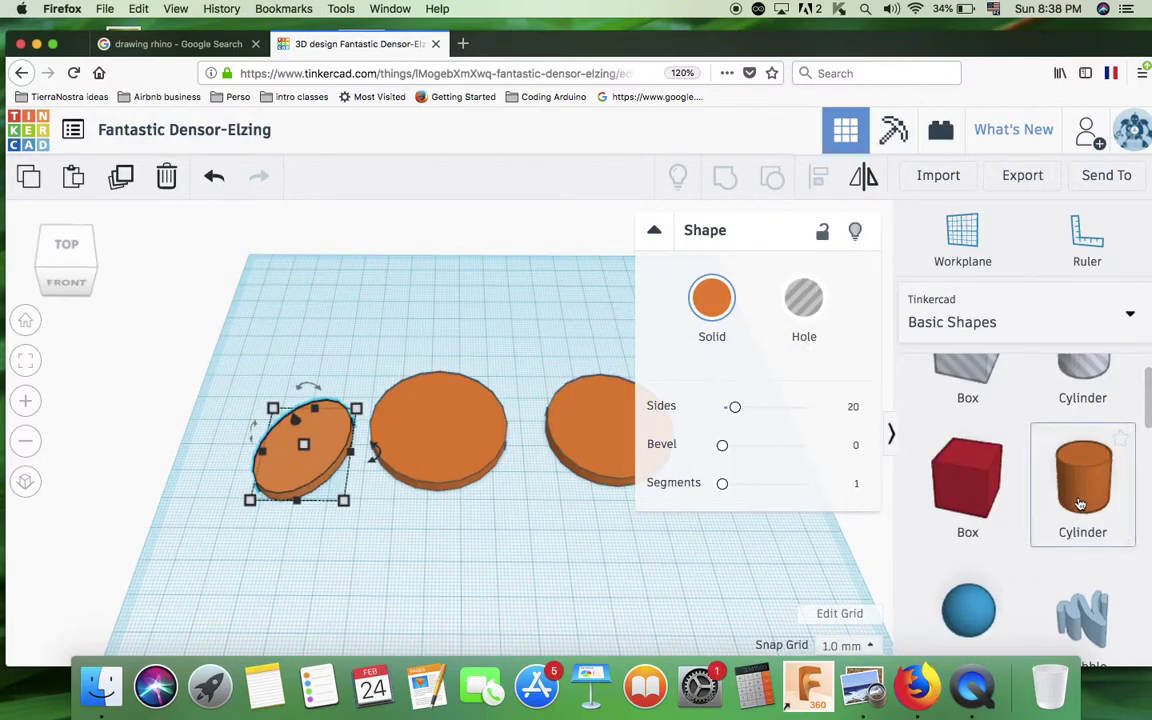
{"action": "scroll", "coordinate": [1071, 470], "scroll_direction": "down", "scroll_amount": 3}
{"action": "scroll", "coordinate": [1030, 420], "scroll_direction": "up", "scroll_amount": 3}
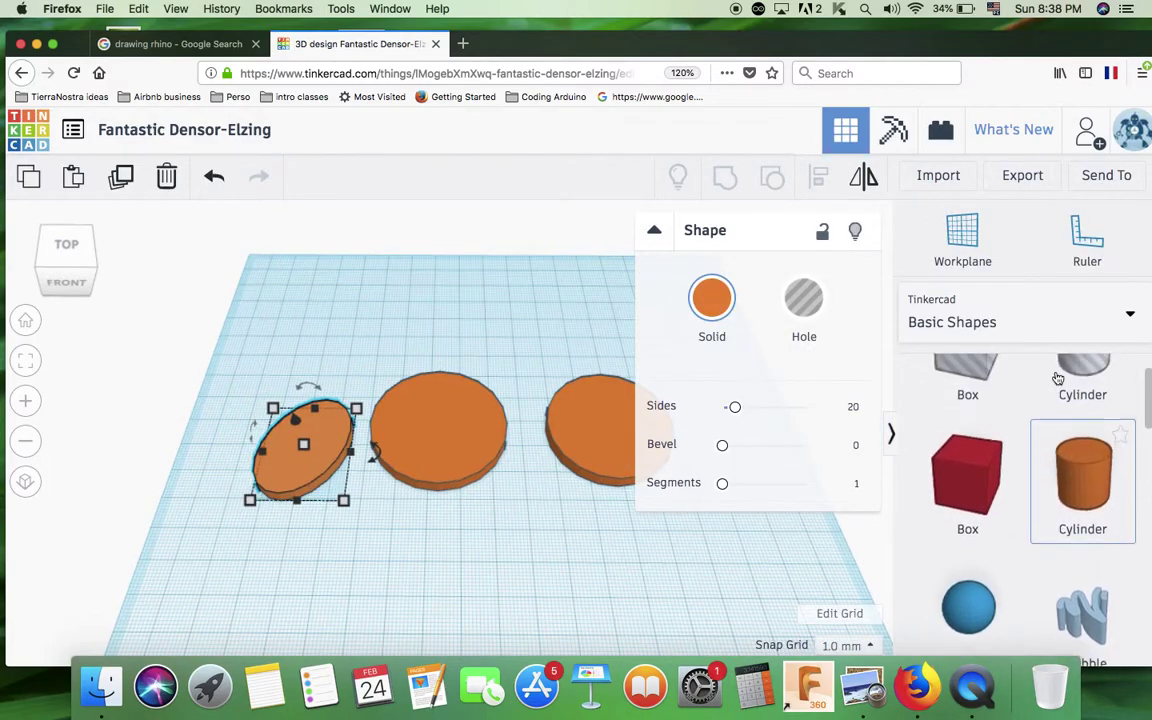
{"action": "left_click", "coordinate": [1025, 316]}
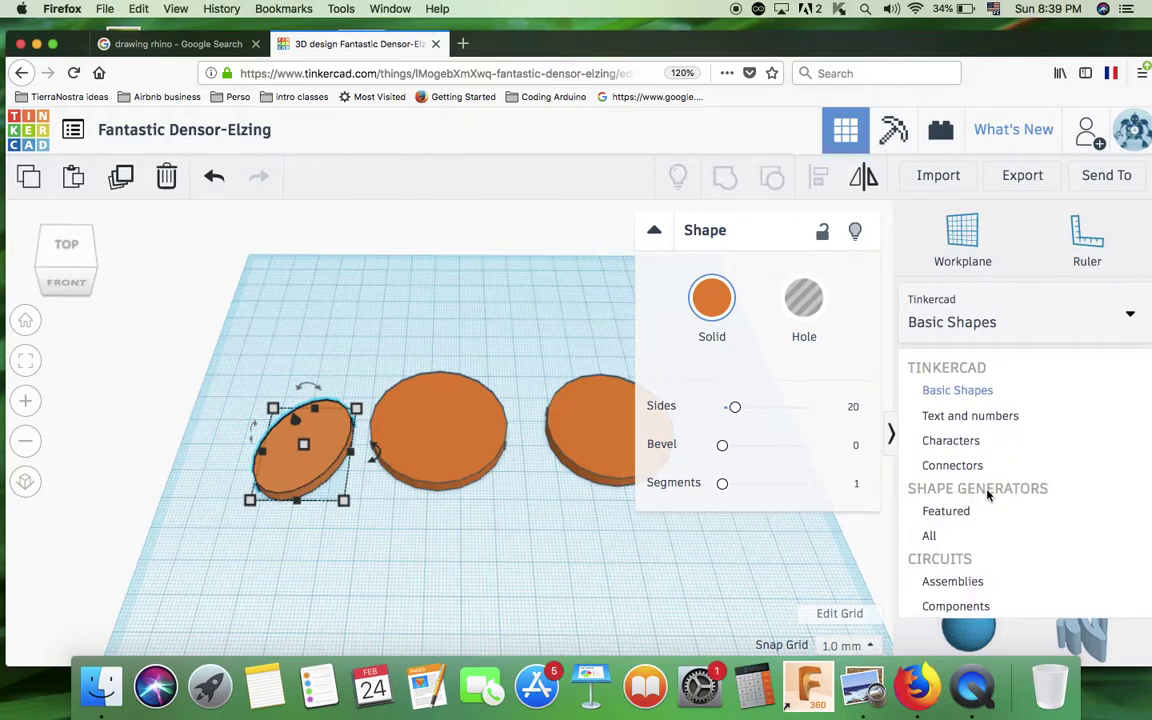
{"action": "left_click", "coordinate": [946, 512]}
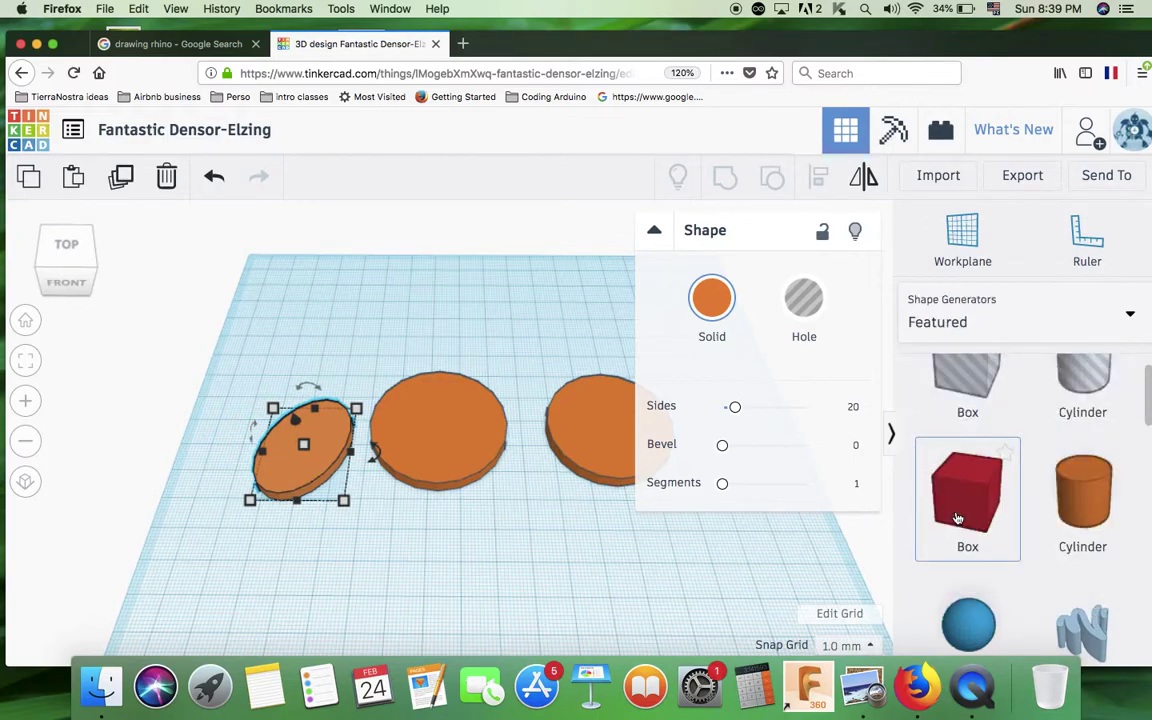
{"action": "left_click_drag", "start_coordinate": [974, 411], "coordinate": [423, 546]}
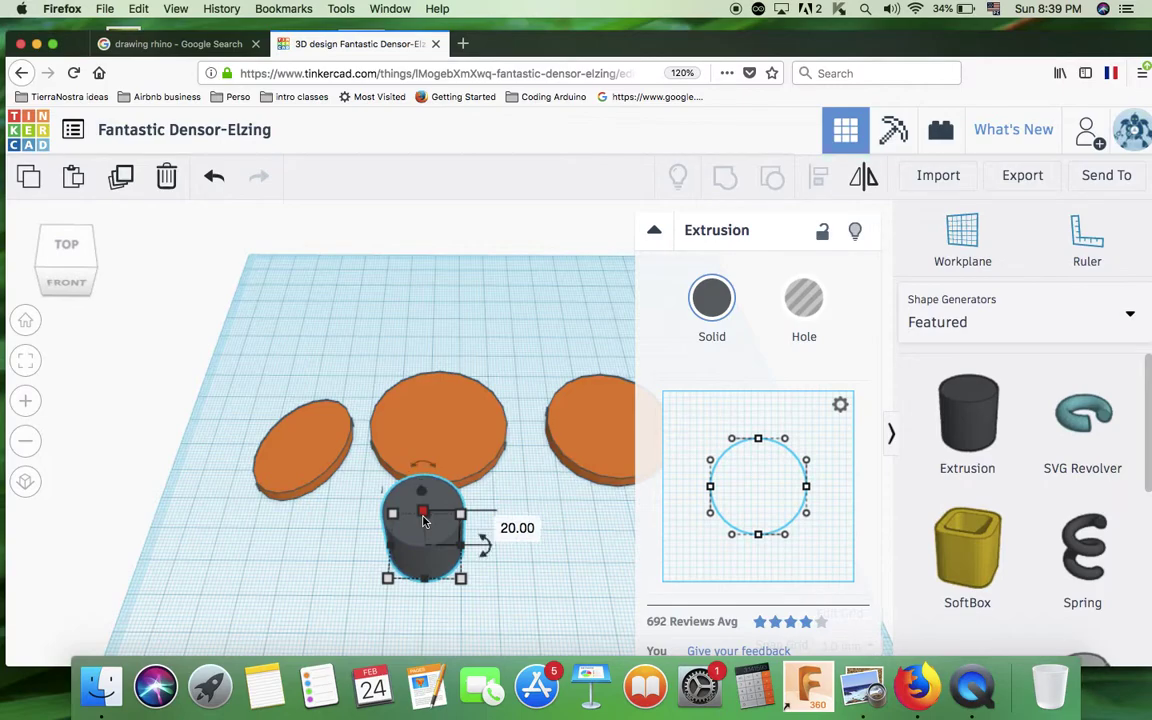
{"action": "left_click", "coordinate": [517, 530]}
{"action": "type", "text": "4"}
{"action": "key", "text": "Return"}
- Place the extrusion between the two body discs and, following the Step 14 sketch, stretch it to about 52 mm wide
{"action": "left_click_drag", "start_coordinate": [443, 557], "coordinate": [604, 487]}
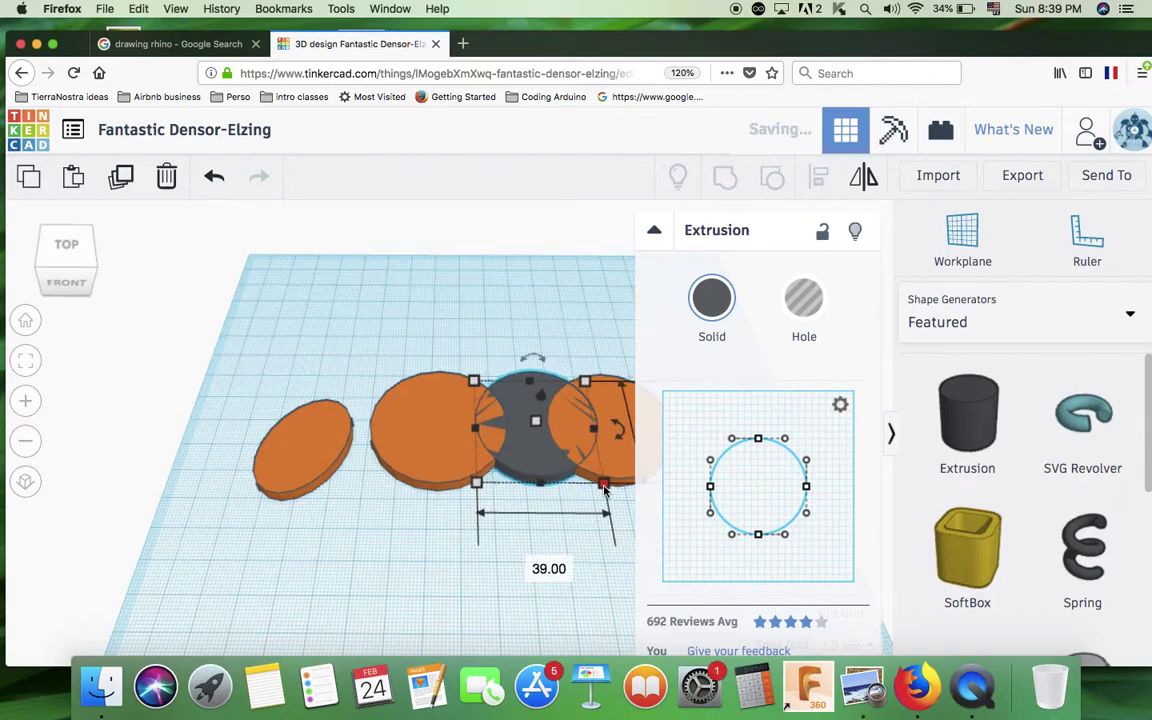
{"action": "left_click", "coordinate": [862, 688]}
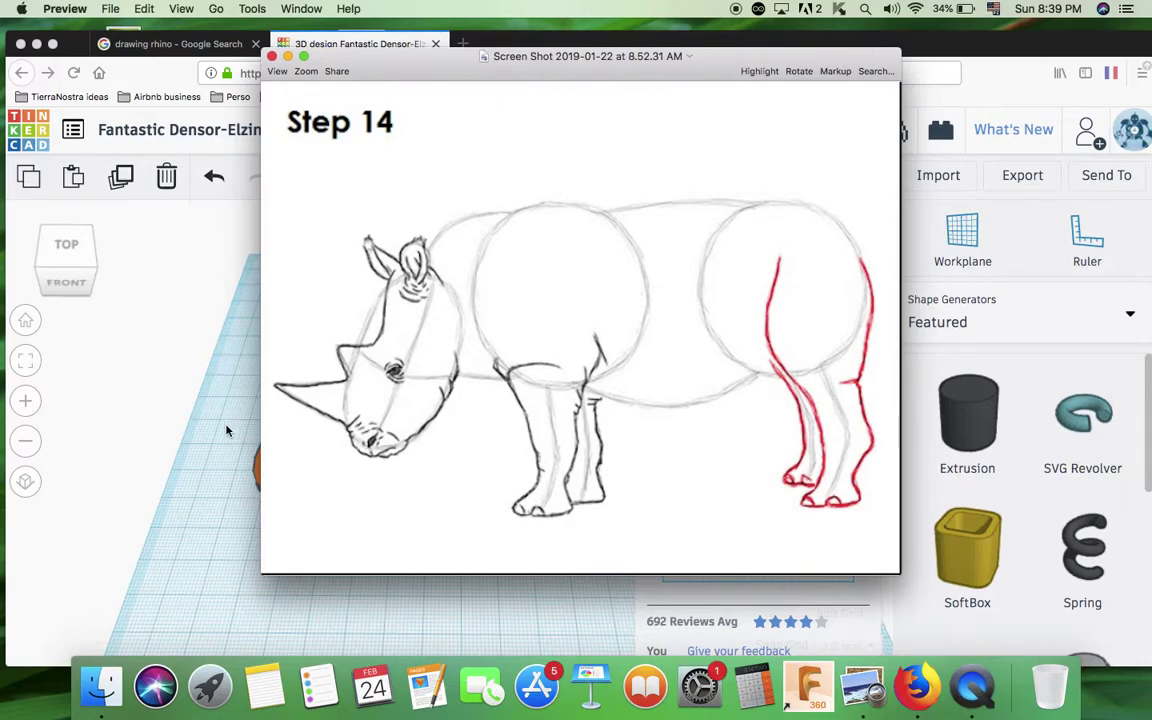
{"action": "left_click", "coordinate": [202, 381]}
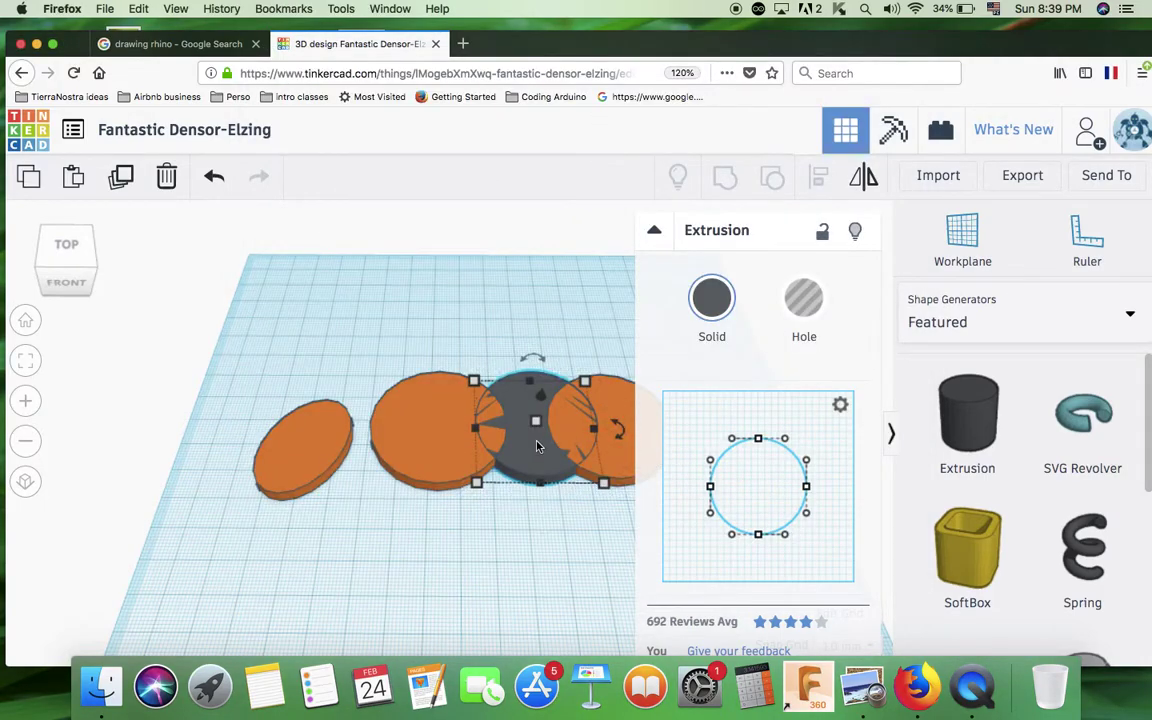
{"action": "left_click_drag", "start_coordinate": [476, 432], "coordinate": [447, 433]}
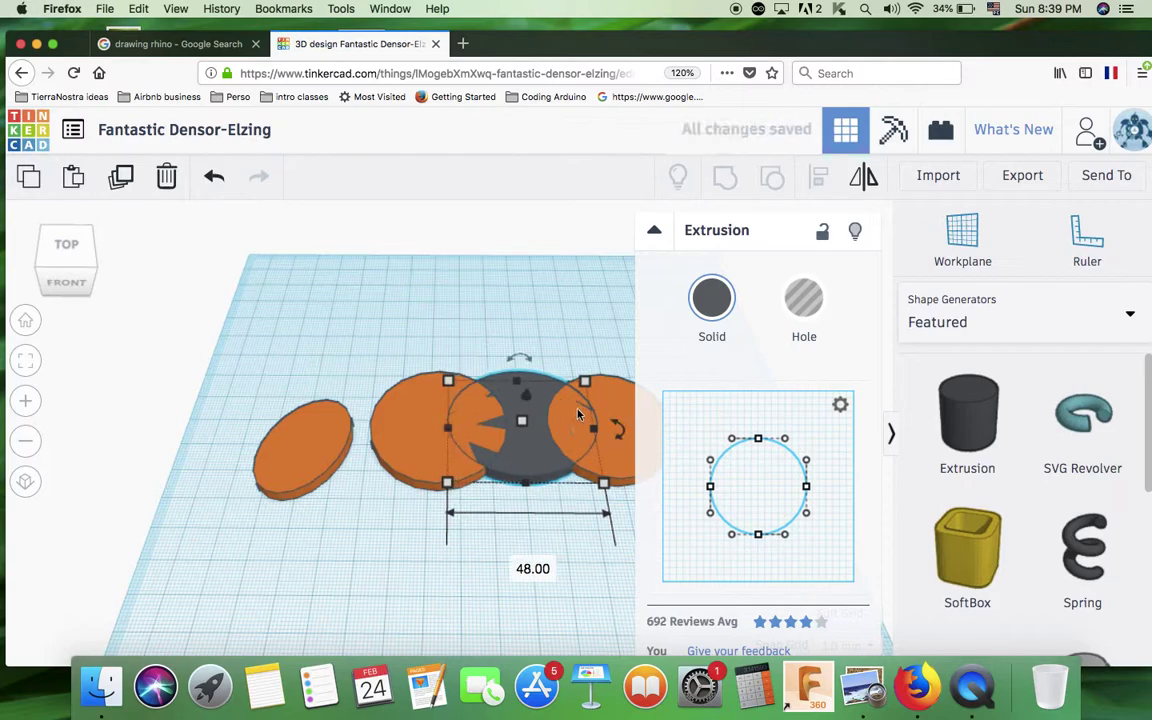
{"action": "left_click_drag", "start_coordinate": [595, 435], "coordinate": [606, 430]}
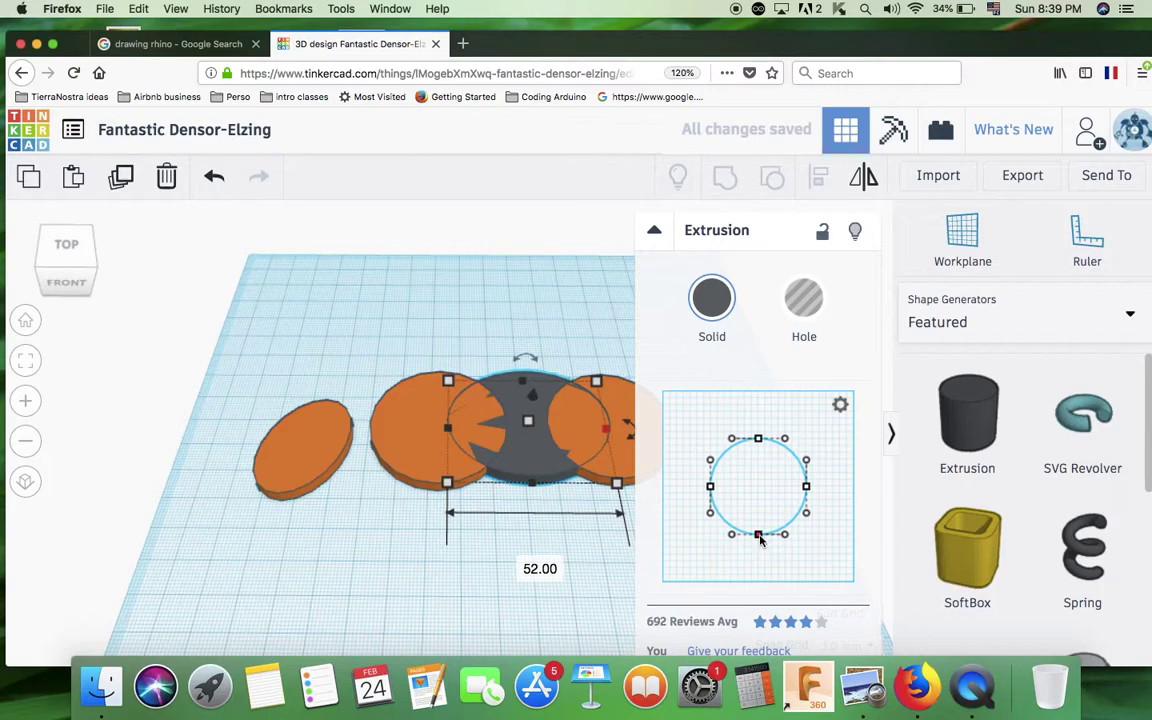
- Reshape the extrusion's profile by spreading both side points outward and lowering the bottom point to form a rounded belly
{"action": "left_click_drag", "start_coordinate": [759, 536], "coordinate": [758, 541]}
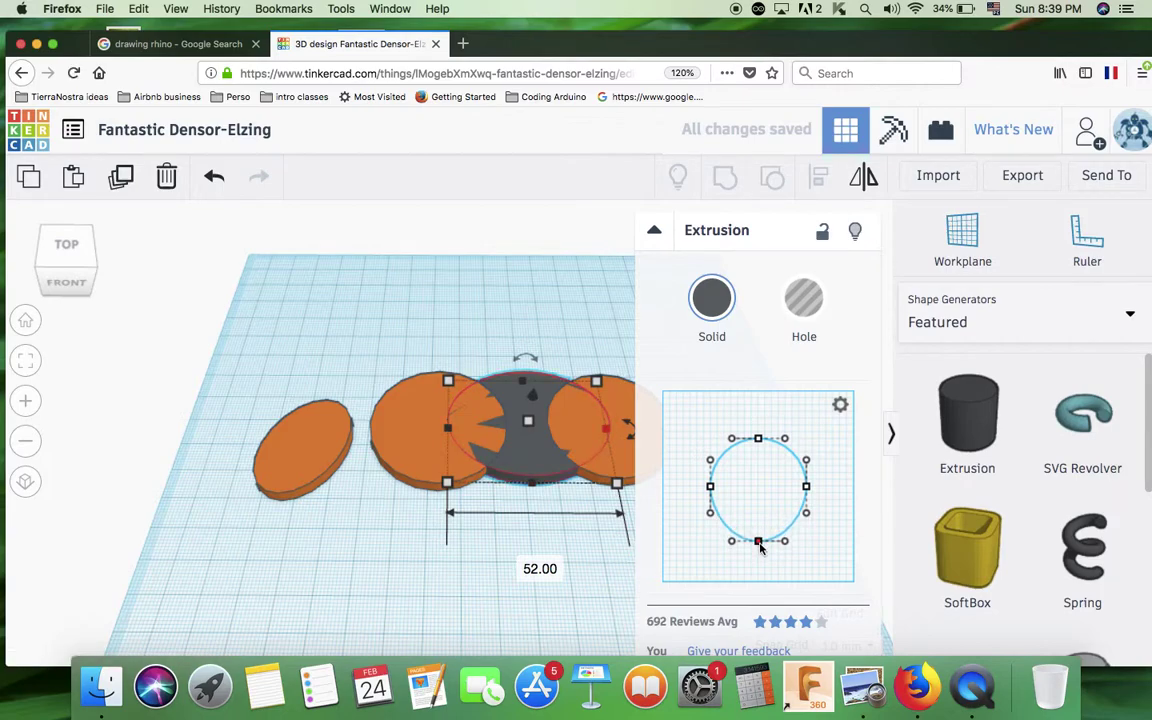
{"action": "left_click_drag", "start_coordinate": [710, 487], "coordinate": [692, 488]}
{"action": "left_click_drag", "start_coordinate": [806, 487], "coordinate": [828, 490]}
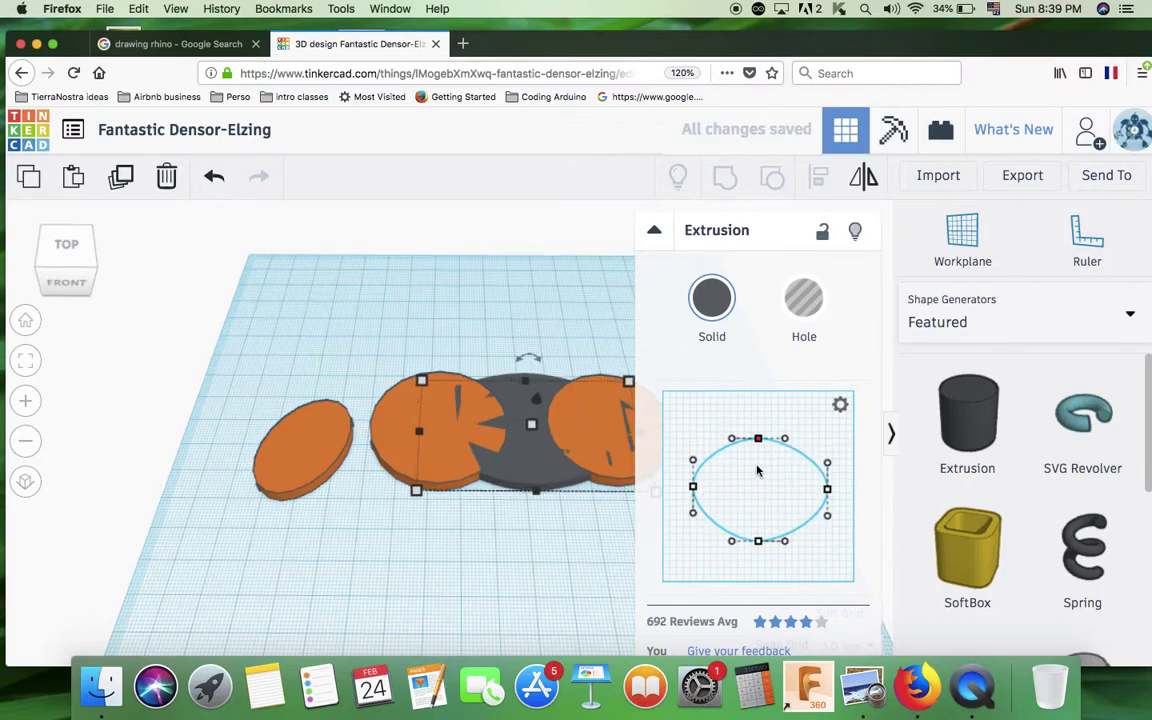
{"action": "left_click_drag", "start_coordinate": [760, 544], "coordinate": [759, 551]}
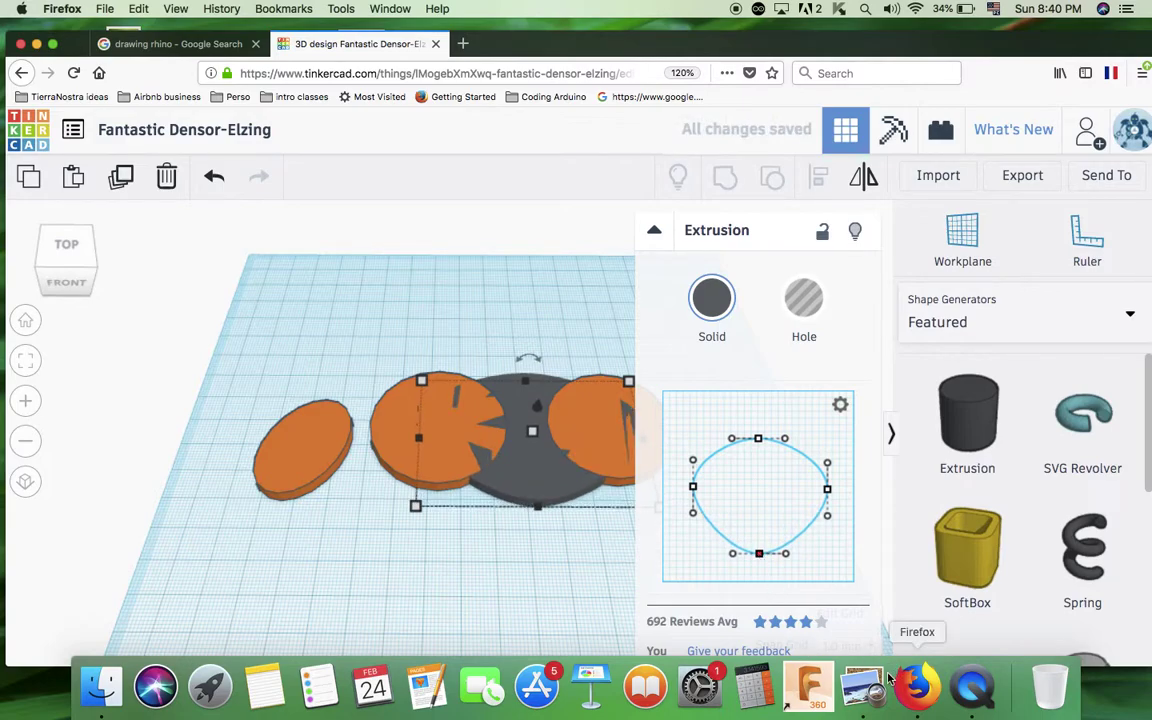
- Compare the belly extrusion with the Step 14 sketch in Preview and nudge it slightly toward the back of the workplane
{"action": "left_click", "coordinate": [866, 688]}
{"action": "left_click", "coordinate": [161, 392]}
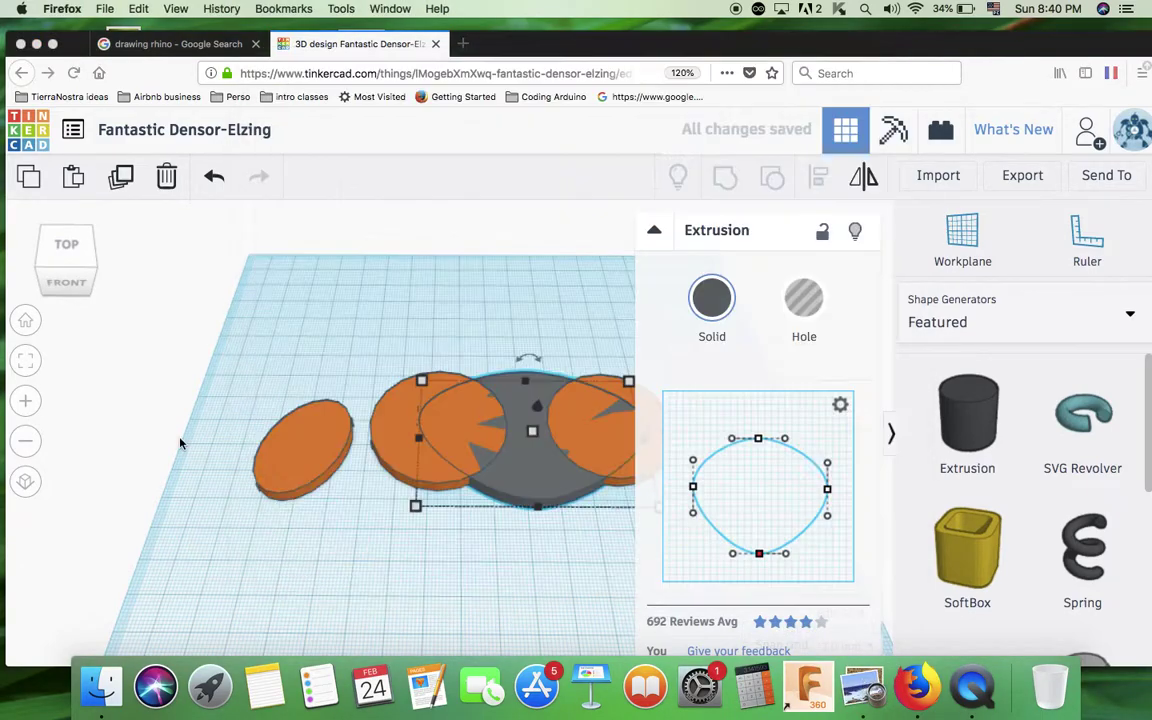
{"action": "left_click", "coordinate": [26, 360]}
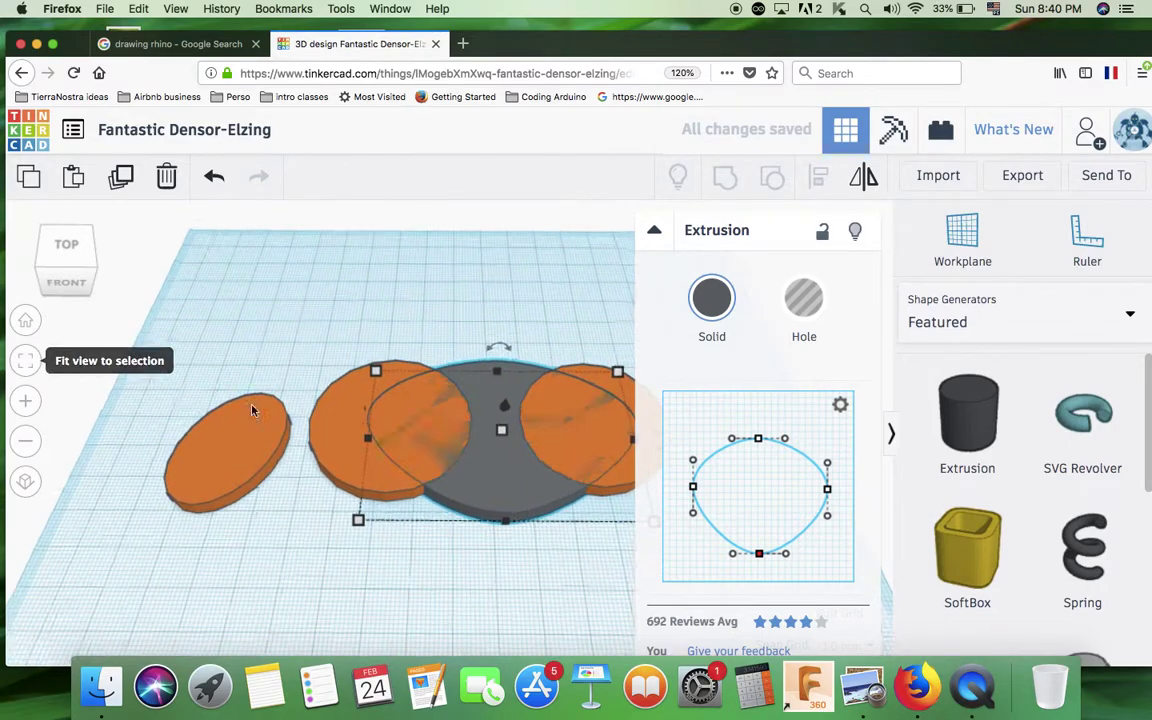
{"action": "right_click_drag", "start_coordinate": [365, 484], "coordinate": [393, 573]}
{"action": "left_click_drag", "start_coordinate": [458, 400], "coordinate": [453, 390]}
{"action": "left_click", "coordinate": [501, 532]}
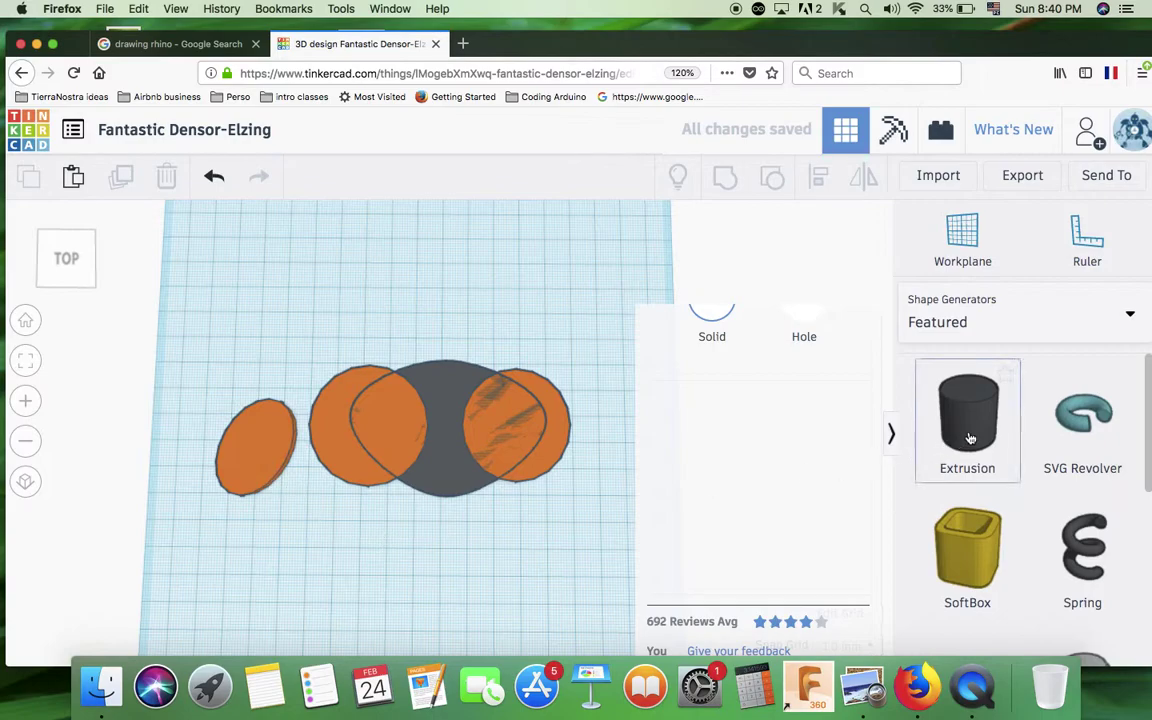
- Duplicate the belly extrusion, place the copy behind the head oval, and shrink it to roughly the head's size
{"action": "left_click", "coordinate": [448, 384]}
{"action": "key", "text": "ctrl+c"}
{"action": "key", "text": "ctrl+v"}
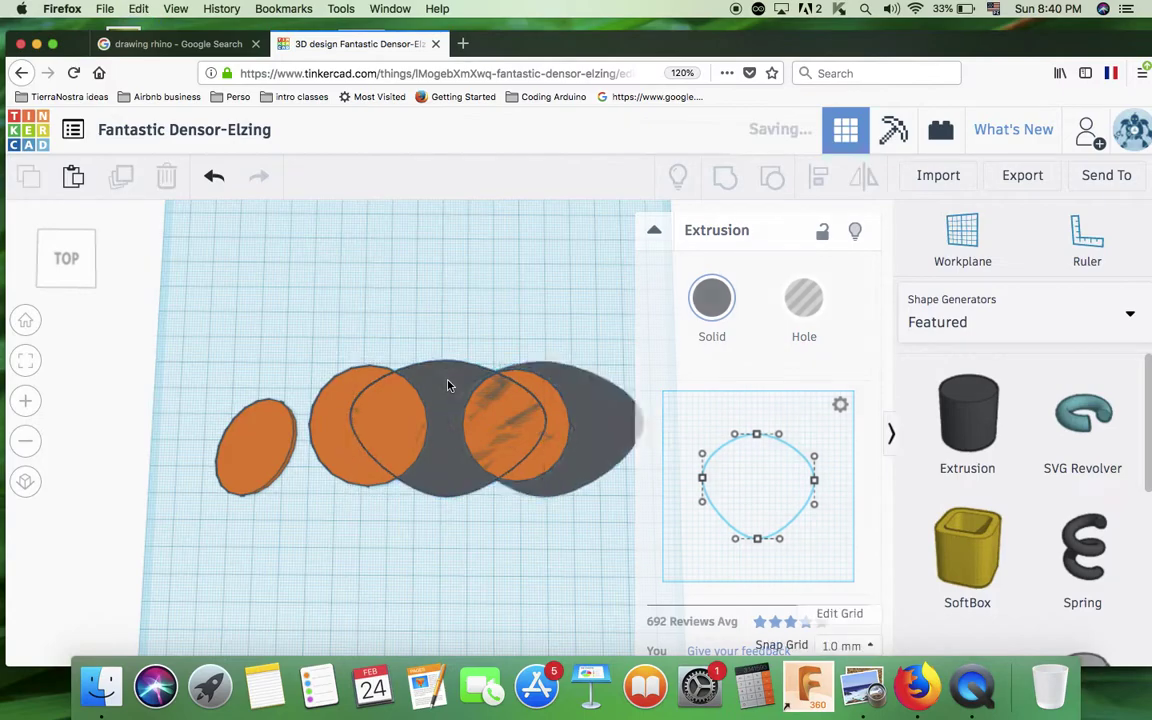
{"action": "left_click_drag", "start_coordinate": [586, 391], "coordinate": [338, 270]}
{"action": "left_click_drag", "start_coordinate": [396, 367], "coordinate": [264, 356]}
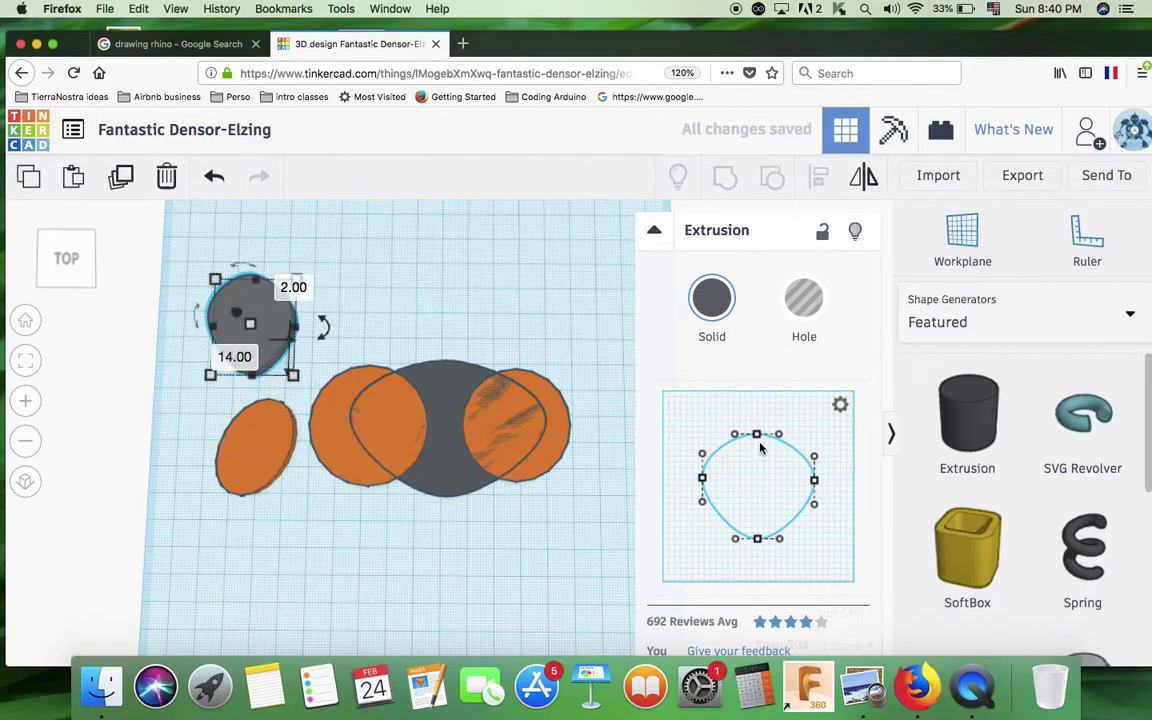
- Reshape the copied extrusion's profile into a curved horn with a pointed tip, a concave back edge and a rounded base
{"action": "left_click_drag", "start_coordinate": [703, 480], "coordinate": [693, 432]}
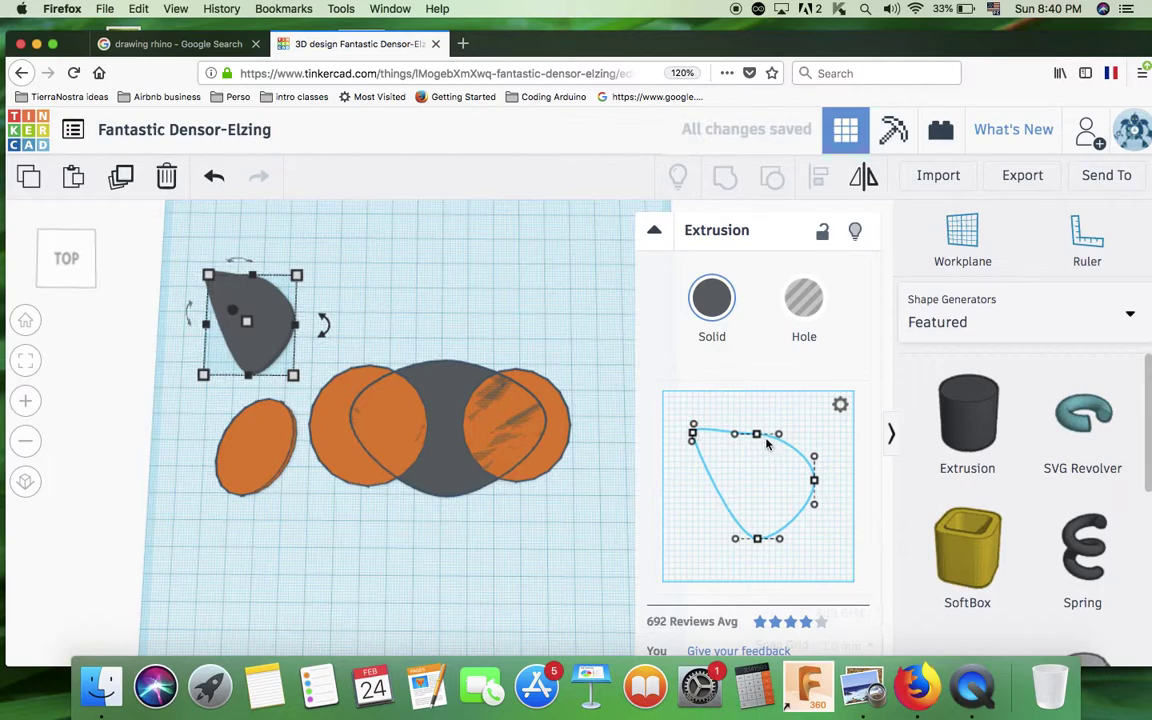
{"action": "left_click_drag", "start_coordinate": [757, 436], "coordinate": [779, 452]}
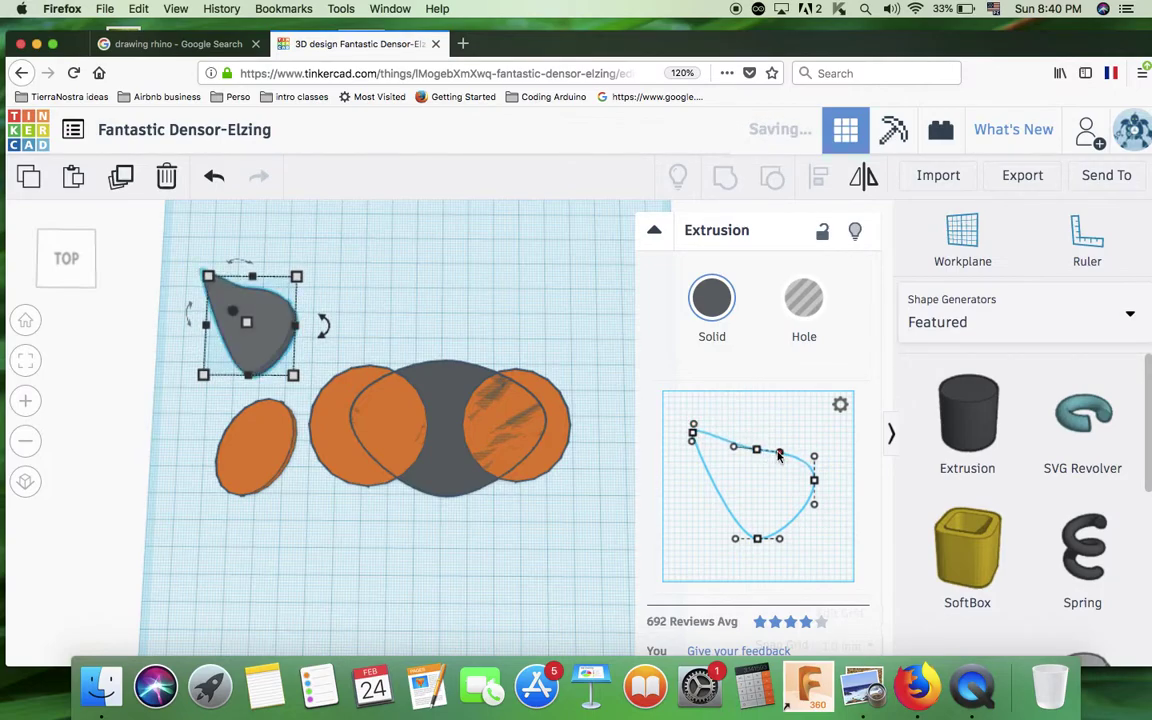
{"action": "left_click_drag", "start_coordinate": [763, 461], "coordinate": [796, 459]}
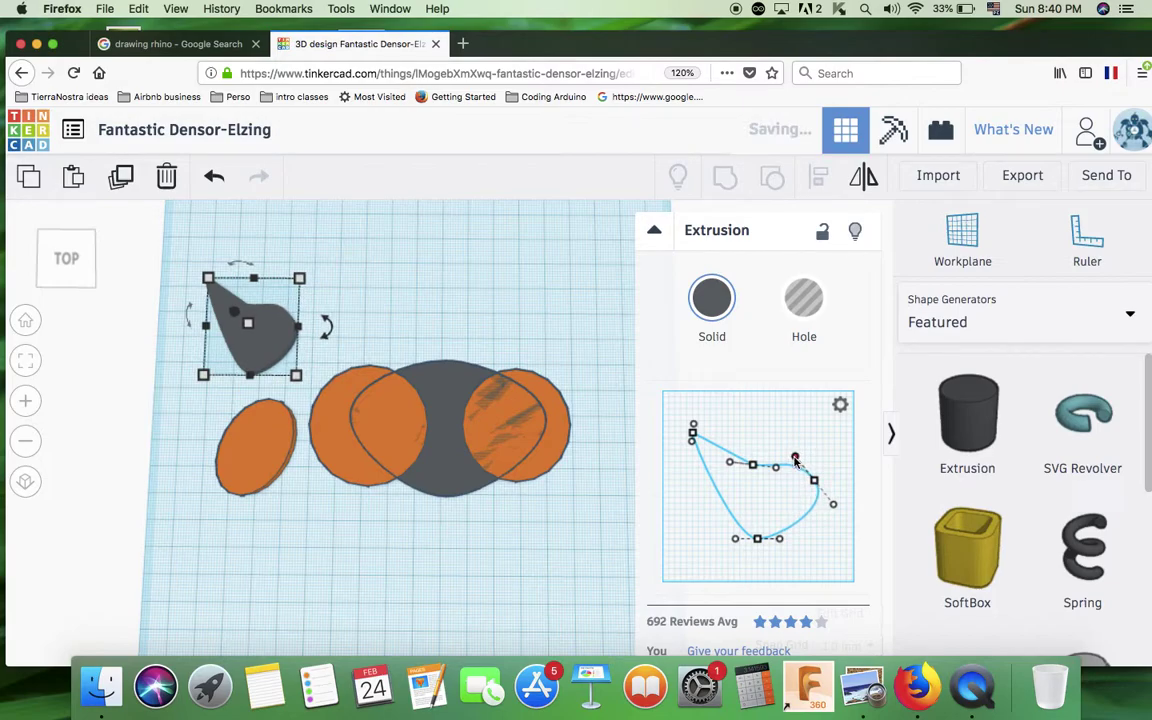
{"action": "left_click", "coordinate": [757, 470]}
{"action": "left_click_drag", "start_coordinate": [753, 468], "coordinate": [756, 466]}
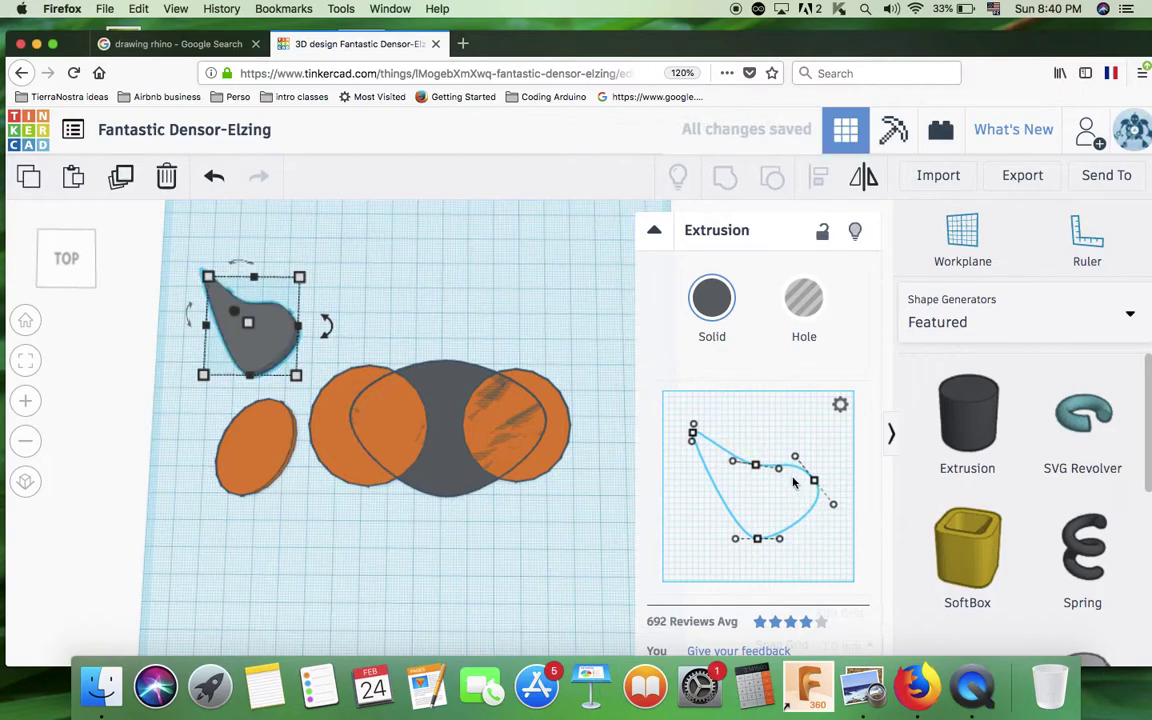
{"action": "mouse_move", "coordinate": [813, 481]}
{"action": "left_mouse_down"}
{"action": "mouse_move", "coordinate": [823, 496]}
{"action": "mouse_move", "coordinate": [783, 475]}
{"action": "mouse_move", "coordinate": [790, 481]}
{"action": "left_mouse_up"}
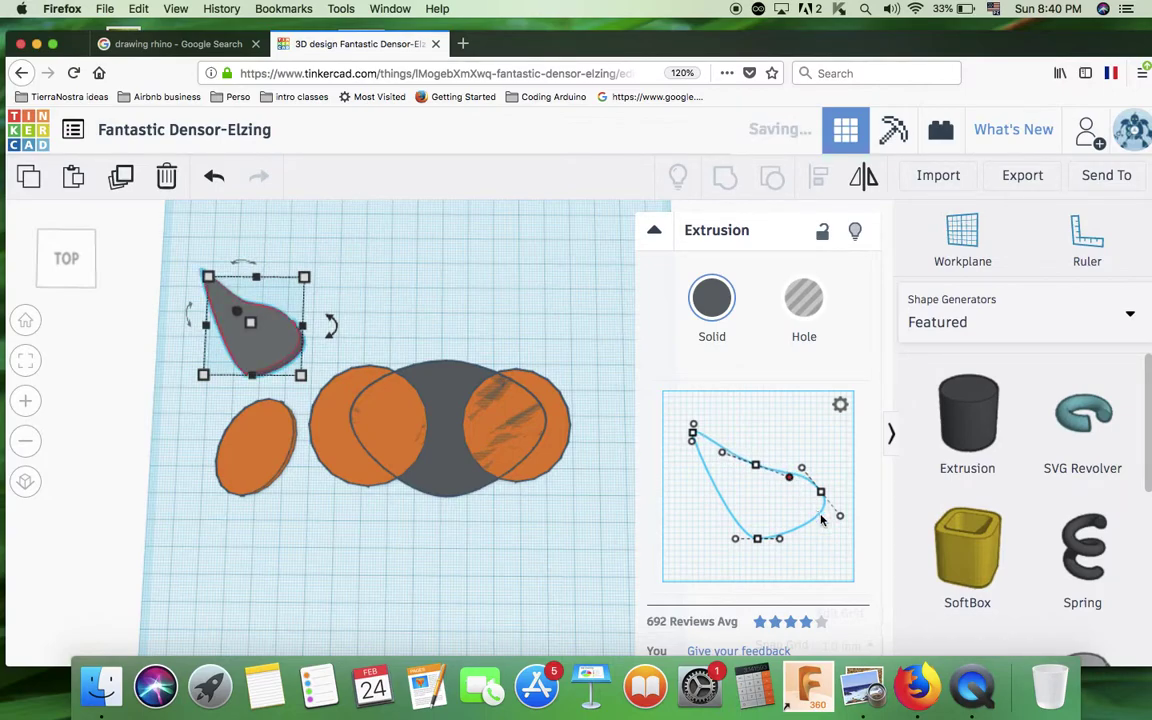
{"action": "left_click_drag", "start_coordinate": [757, 538], "coordinate": [776, 522]}
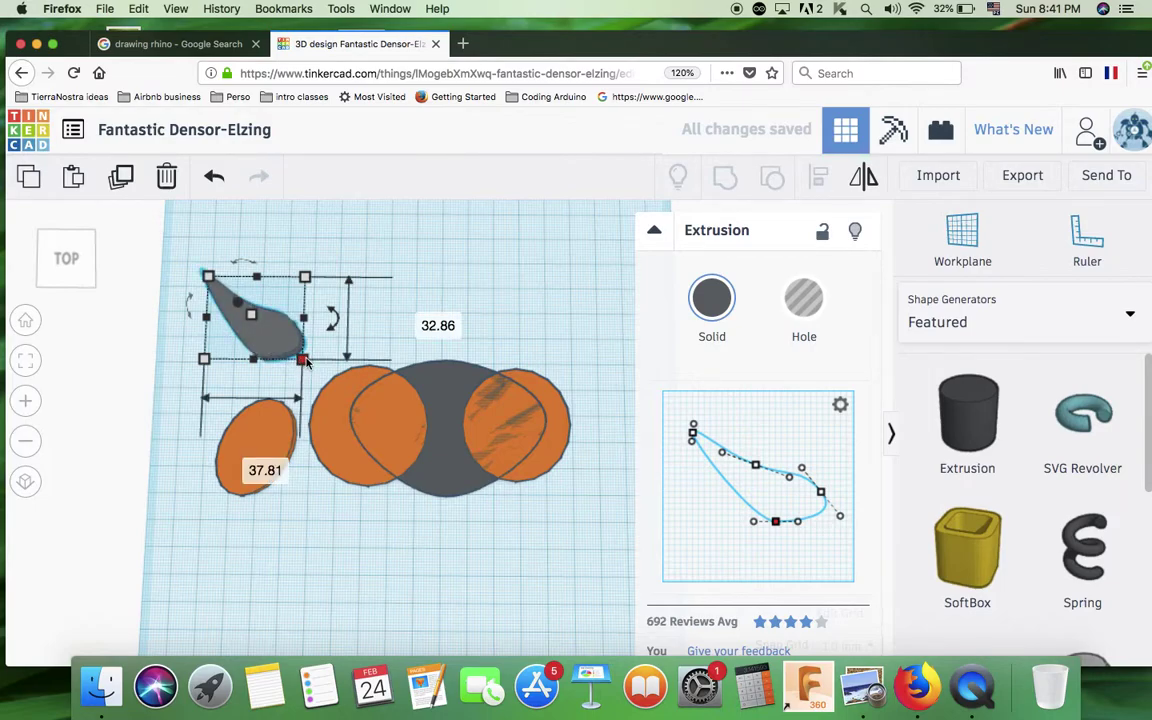
- Shrink the horn and place its rounded base over the front of the head oval with the tip projecting outward
{"action": "left_click_drag", "start_coordinate": [305, 362], "coordinate": [230, 471]}
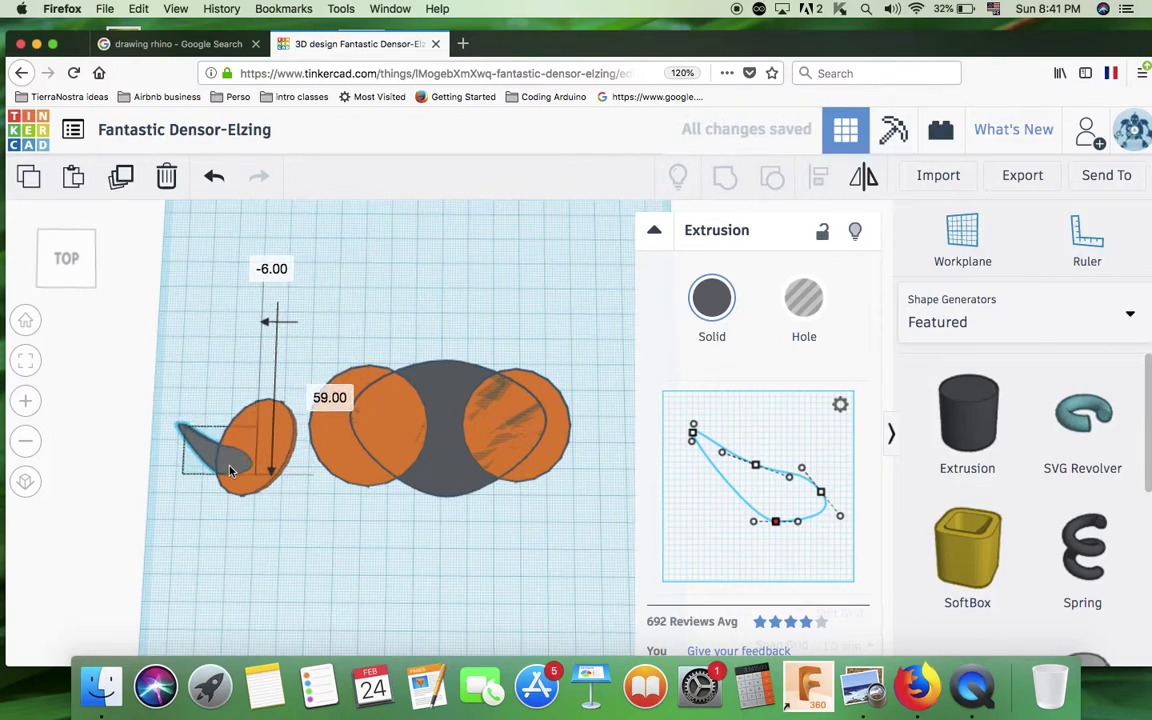
{"action": "left_click", "coordinate": [257, 535]}
{"action": "right_click_drag", "start_coordinate": [257, 535], "coordinate": [221, 548]}
{"action": "left_click", "coordinate": [224, 525]}
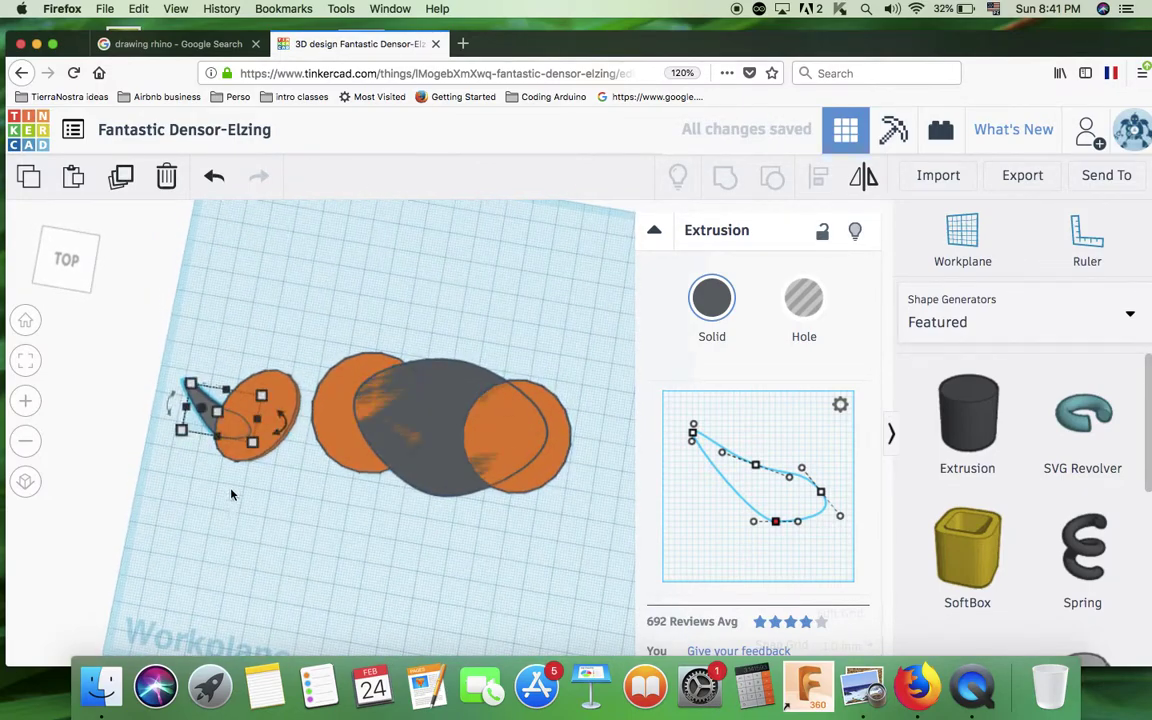
- Enlarge the head oval slightly to about 29 mm by 40 mm
{"action": "left_click", "coordinate": [282, 390]}
{"action": "left_click_drag", "start_coordinate": [306, 362], "coordinate": [309, 367]}
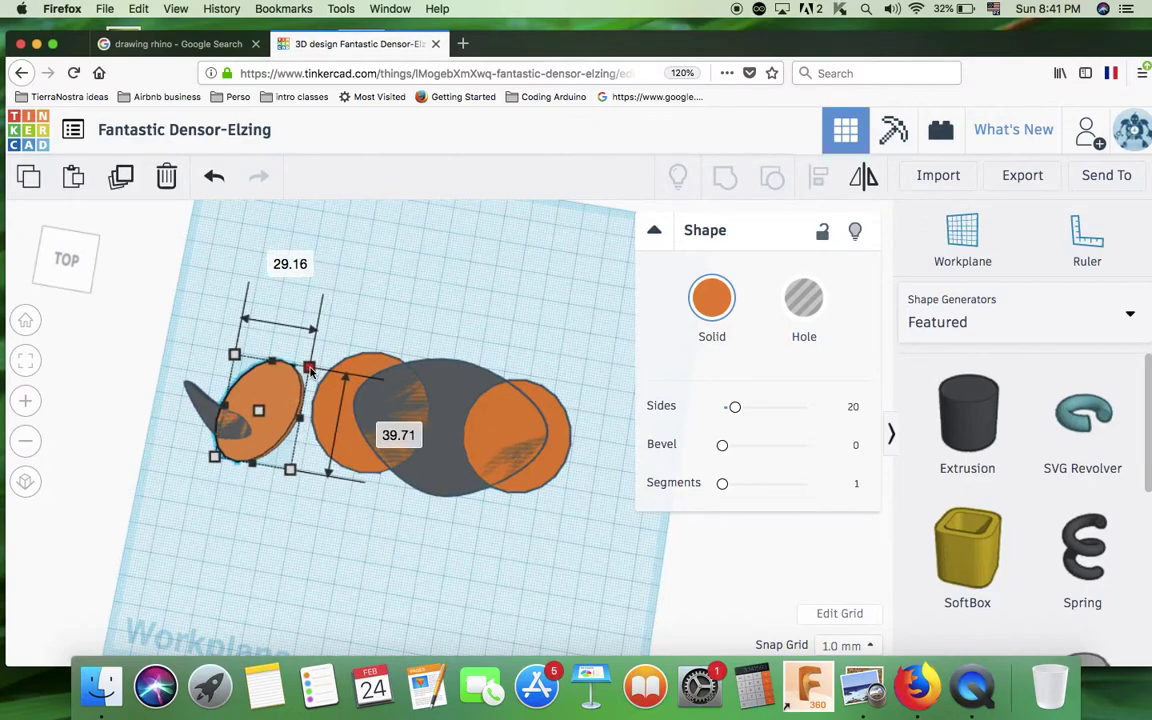
{"action": "left_click", "coordinate": [226, 534]}
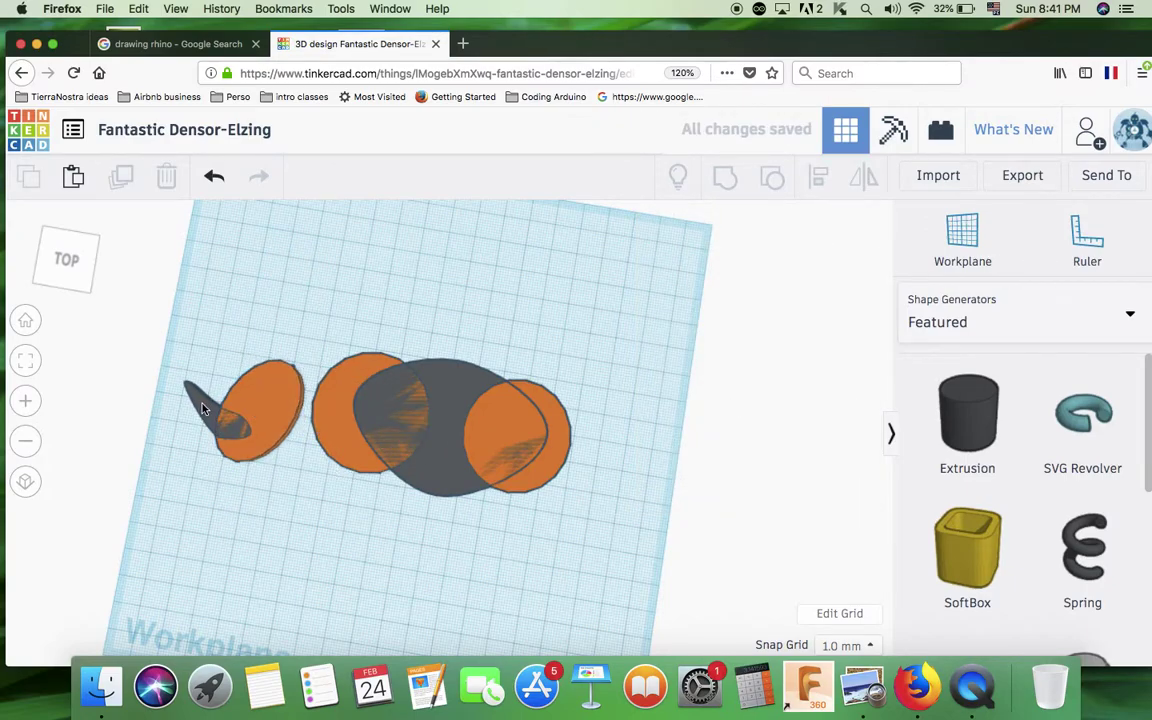
- Duplicate the horn, shift the copy onto the head behind the first horn, and scale it down slightly
{"action": "left_click", "coordinate": [195, 402]}
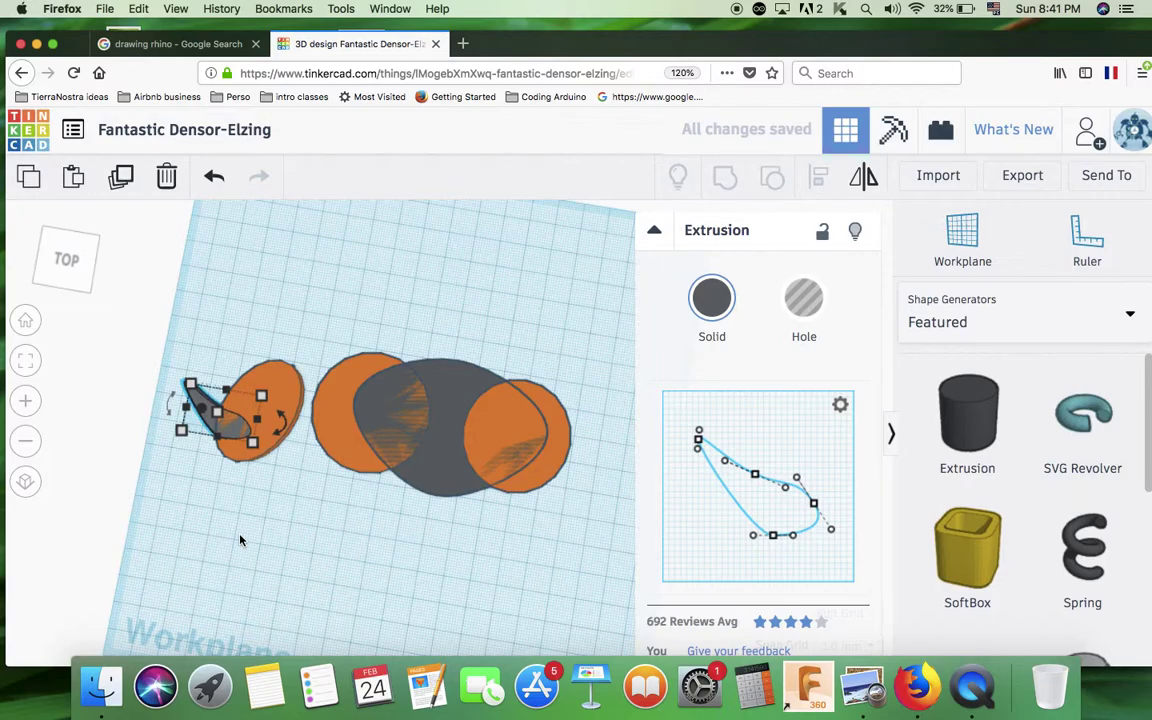
{"action": "key", "text": "Right"}
{"action": "key", "text": "Right"}
{"action": "key", "text": "Right"}
{"action": "key", "text": "Right"}
{"action": "key", "text": "Right"}
{"action": "key", "text": "Right"}
{"action": "key", "text": "Right"}
{"action": "key", "text": "Right"}
{"action": "key", "text": "Right"}
{"action": "key", "text": "Right"}
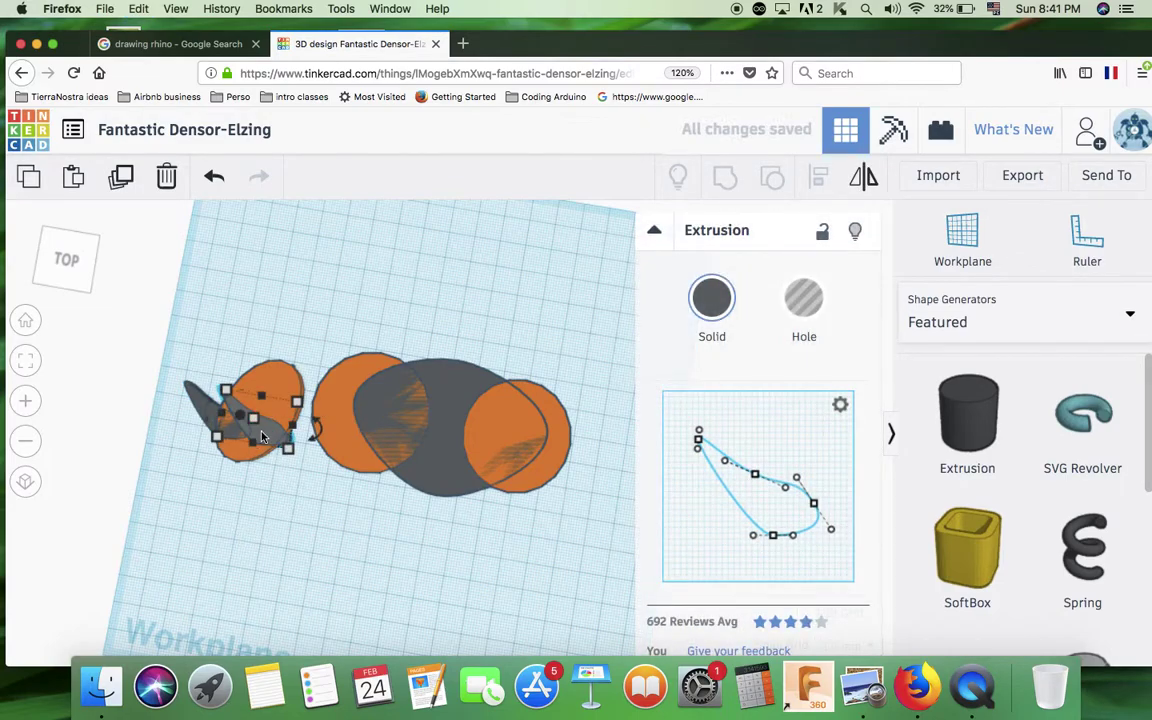
{"action": "left_click_drag", "start_coordinate": [289, 452], "coordinate": [257, 420]}
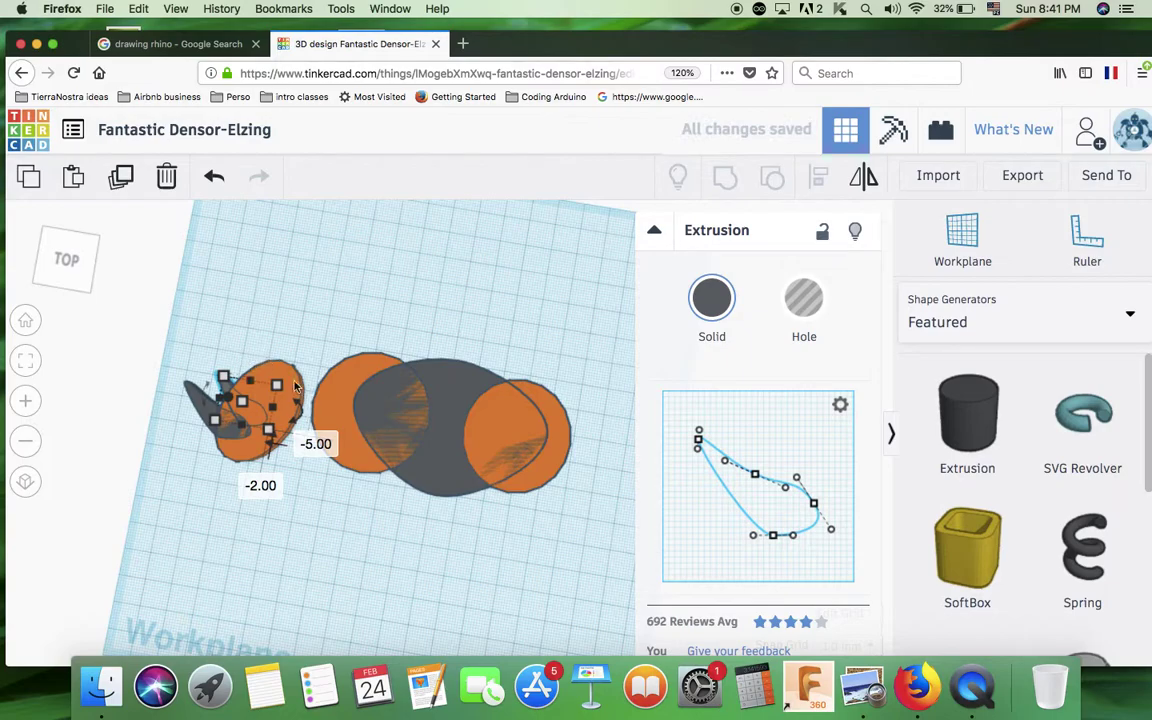
- Rotate the smaller horn slightly counterclockwise and nudge it so its tip projects from the head's edge
{"action": "scroll", "coordinate": [305, 412], "scroll_direction": "up", "scroll_amount": 5}
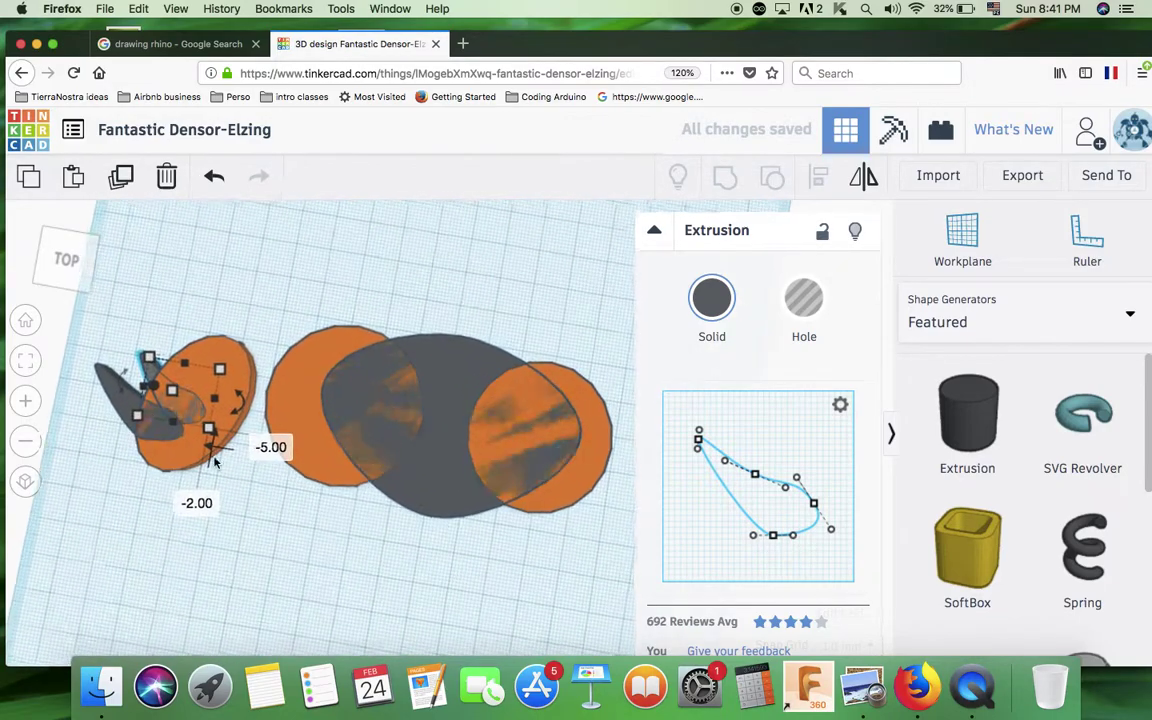
{"action": "left_click", "coordinate": [56, 370]}
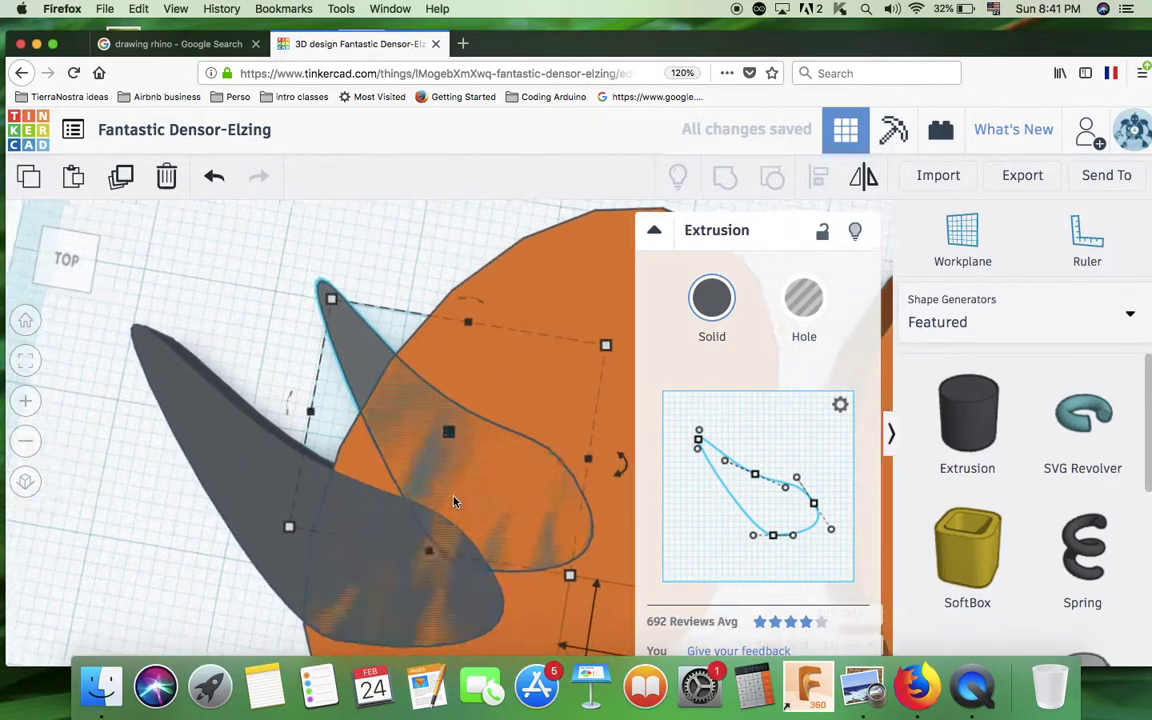
{"action": "left_click_drag", "start_coordinate": [585, 457], "coordinate": [668, 410]}
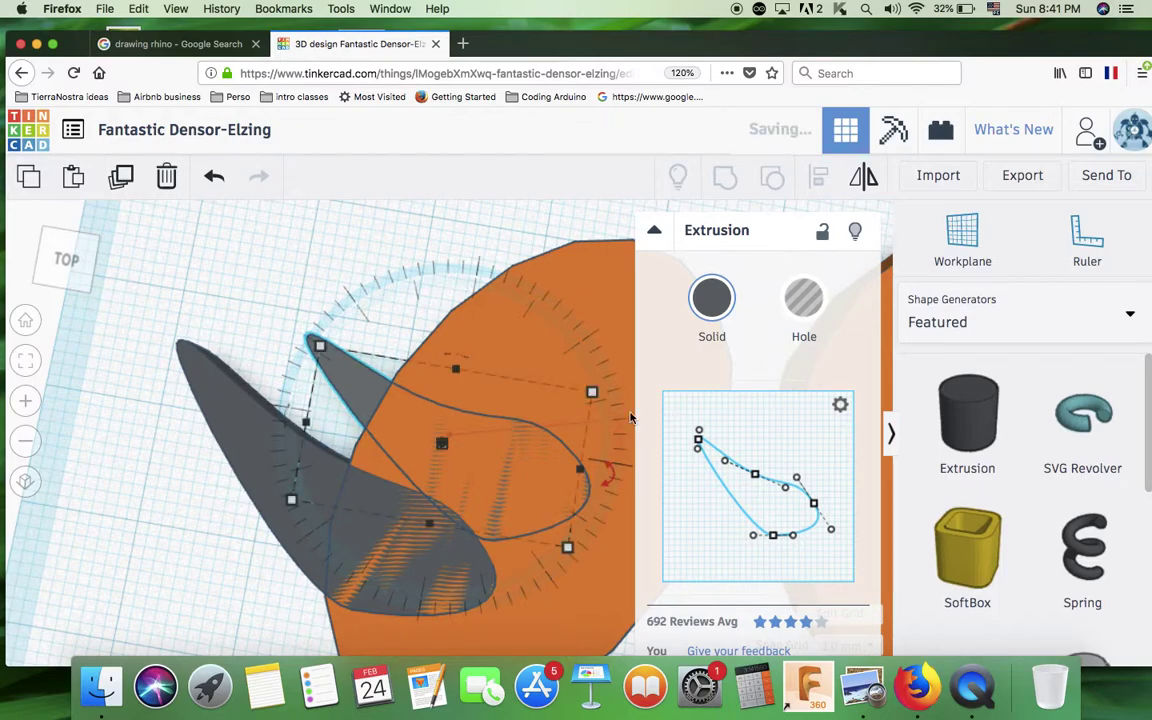
{"action": "left_click_drag", "start_coordinate": [370, 386], "coordinate": [381, 374]}
{"action": "scroll", "coordinate": [452, 432], "scroll_direction": "down", "scroll_amount": 2}
{"action": "scroll", "coordinate": [495, 508], "scroll_direction": "down", "scroll_amount": 5}
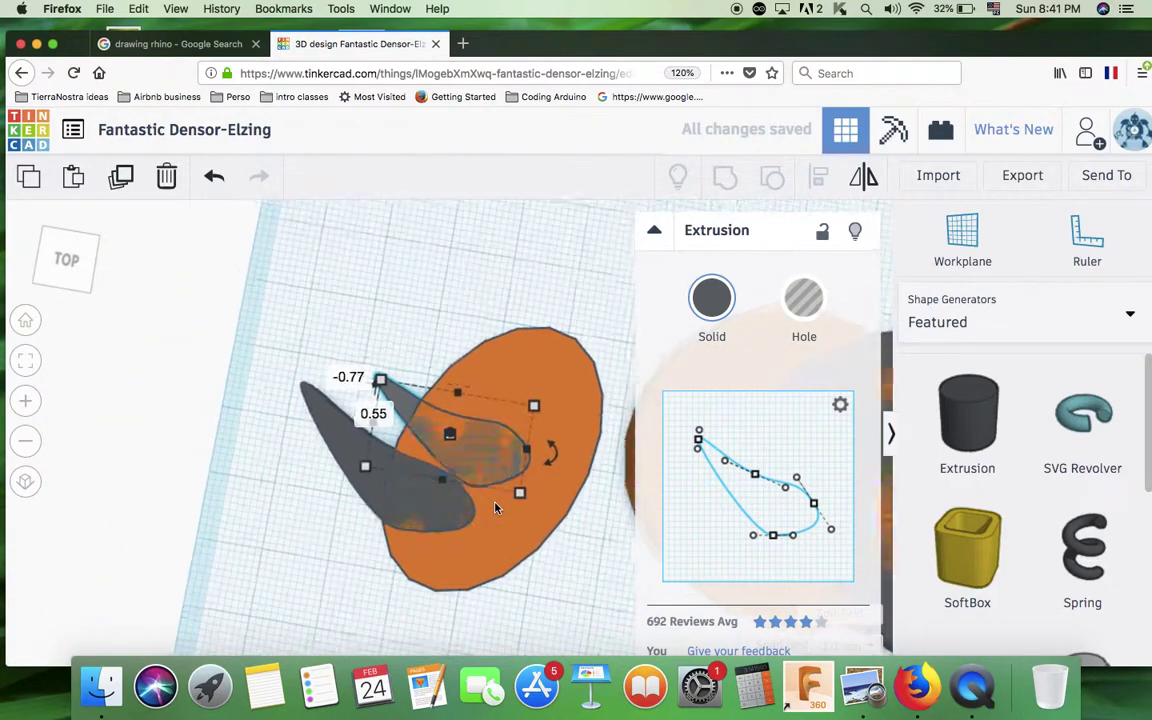
- Following the Step 14 sketch in Preview, rotate the larger front horn counterclockwise and lower it on the head toward the snout
{"action": "left_click", "coordinate": [866, 688]}
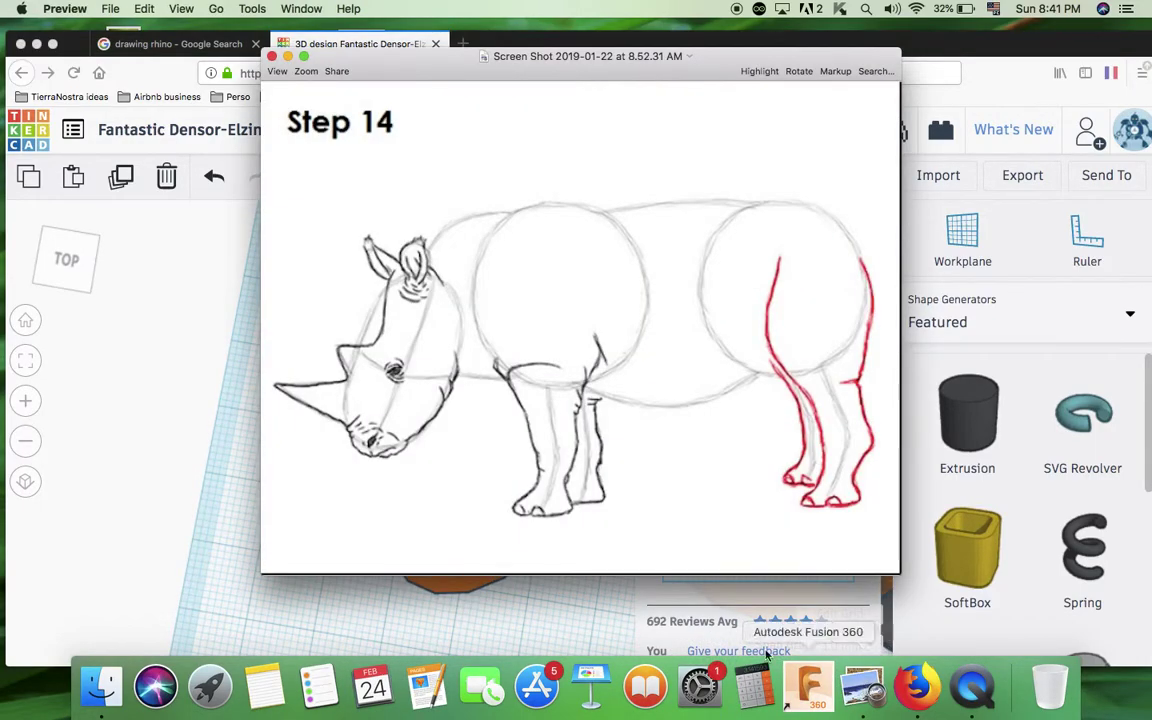
{"action": "left_click", "coordinate": [237, 473]}
{"action": "left_click", "coordinate": [335, 448]}
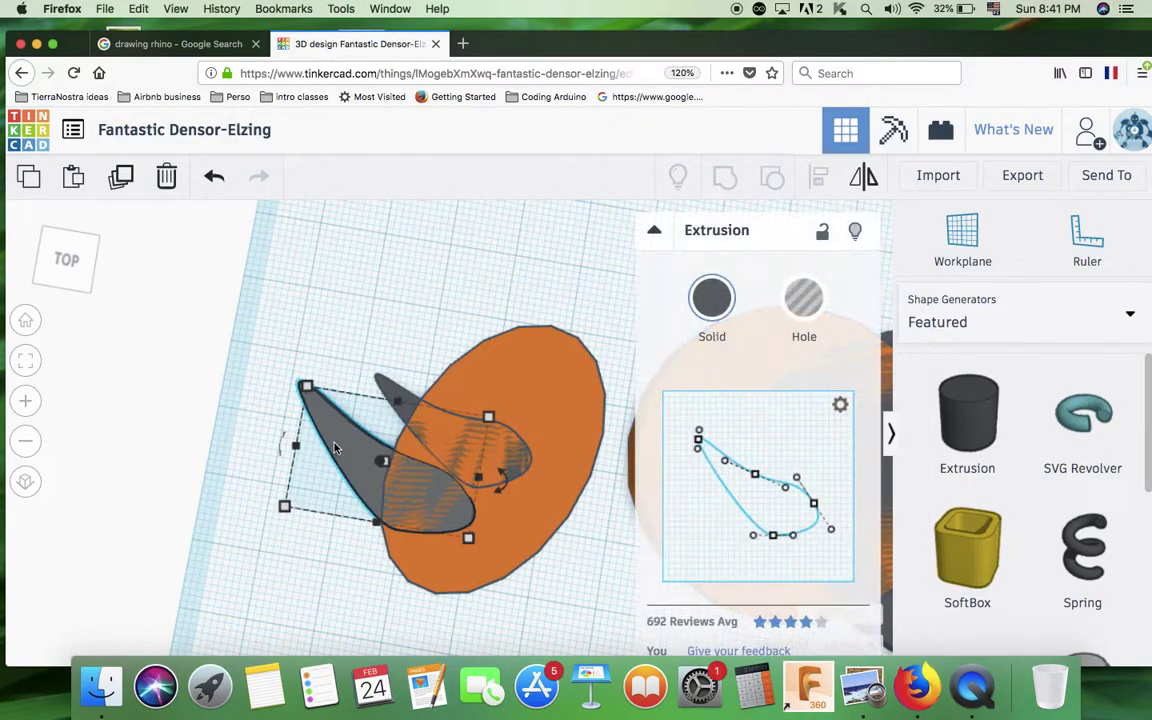
{"action": "right_click_drag", "start_coordinate": [446, 535], "coordinate": [503, 494]}
{"action": "left_click_drag", "start_coordinate": [505, 494], "coordinate": [597, 429]}
{"action": "left_click_drag", "start_coordinate": [324, 462], "coordinate": [341, 483]}
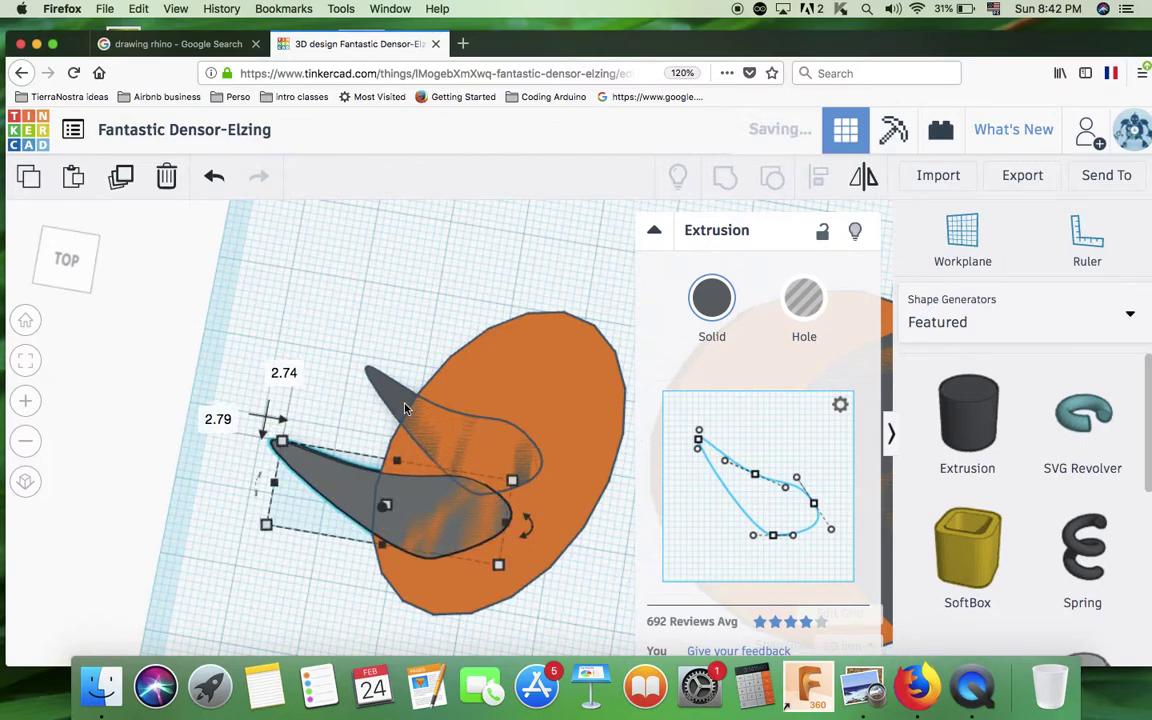
- Check the Step 14 sketch again, rotate the smaller horn 21° counterclockwise, and nudge it down closer to the front horn
{"action": "left_click", "coordinate": [366, 368]}
{"action": "left_click", "coordinate": [866, 688]}
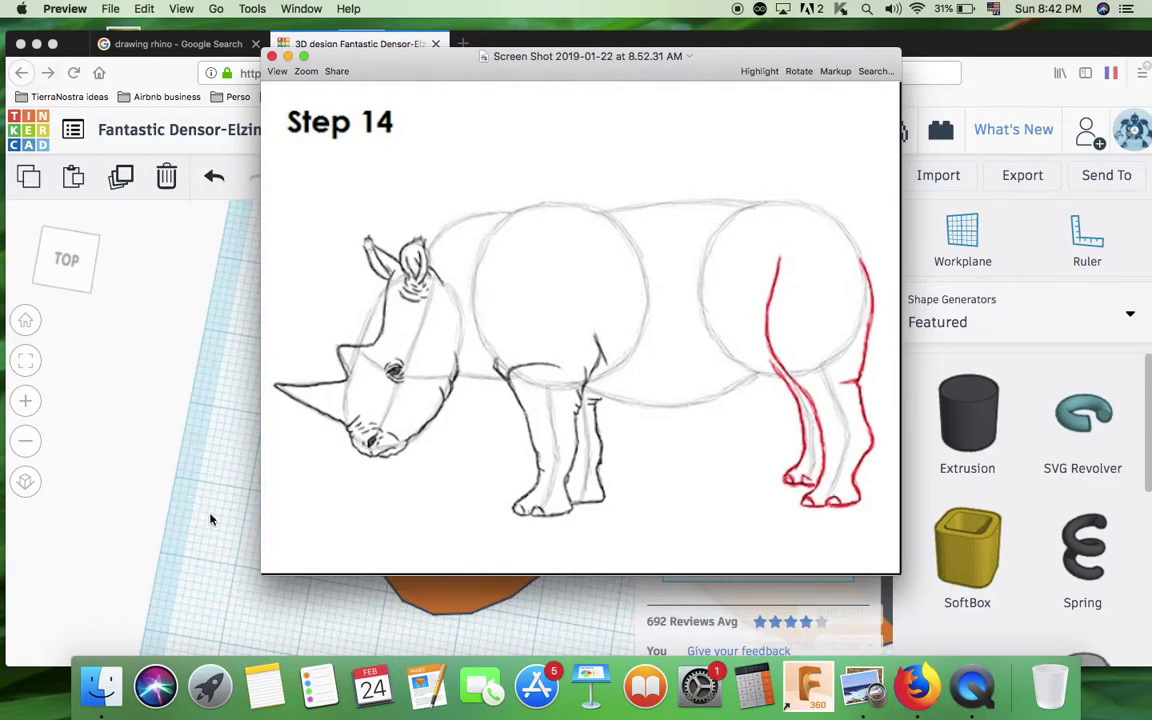
{"action": "left_click", "coordinate": [190, 466]}
{"action": "left_click_drag", "start_coordinate": [458, 387], "coordinate": [440, 360]}
{"action": "left_click_drag", "start_coordinate": [565, 440], "coordinate": [610, 383]}
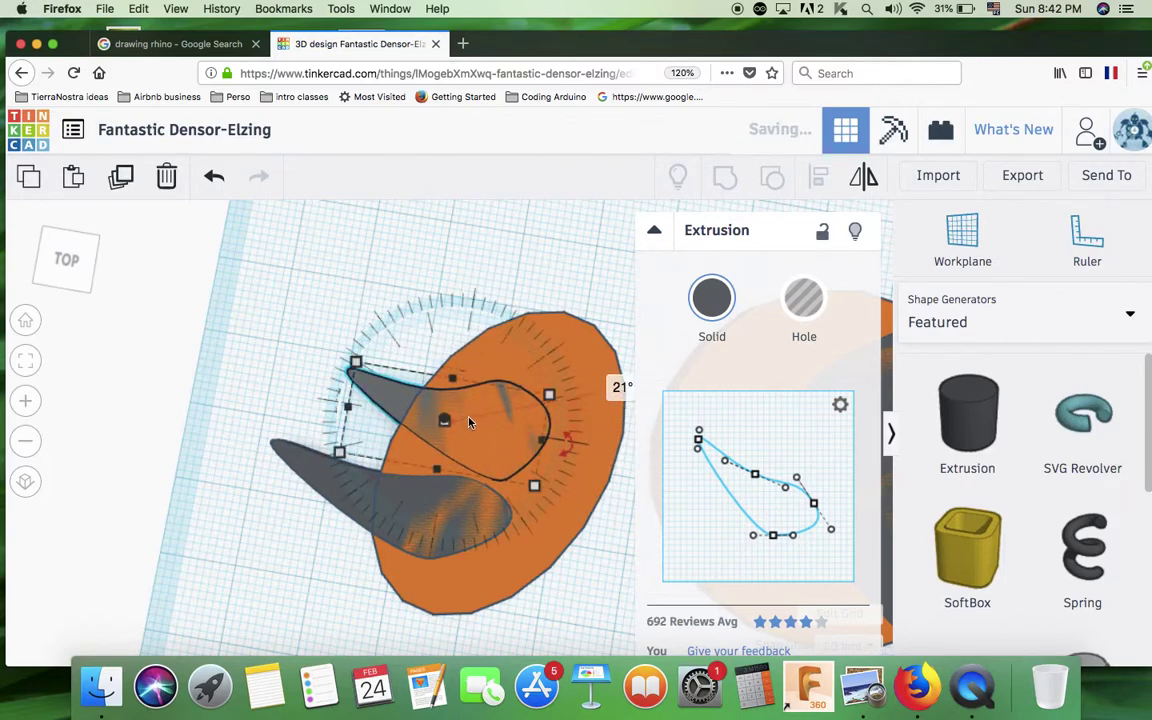
{"action": "key", "text": "Down"}
{"action": "key", "text": "Down"}
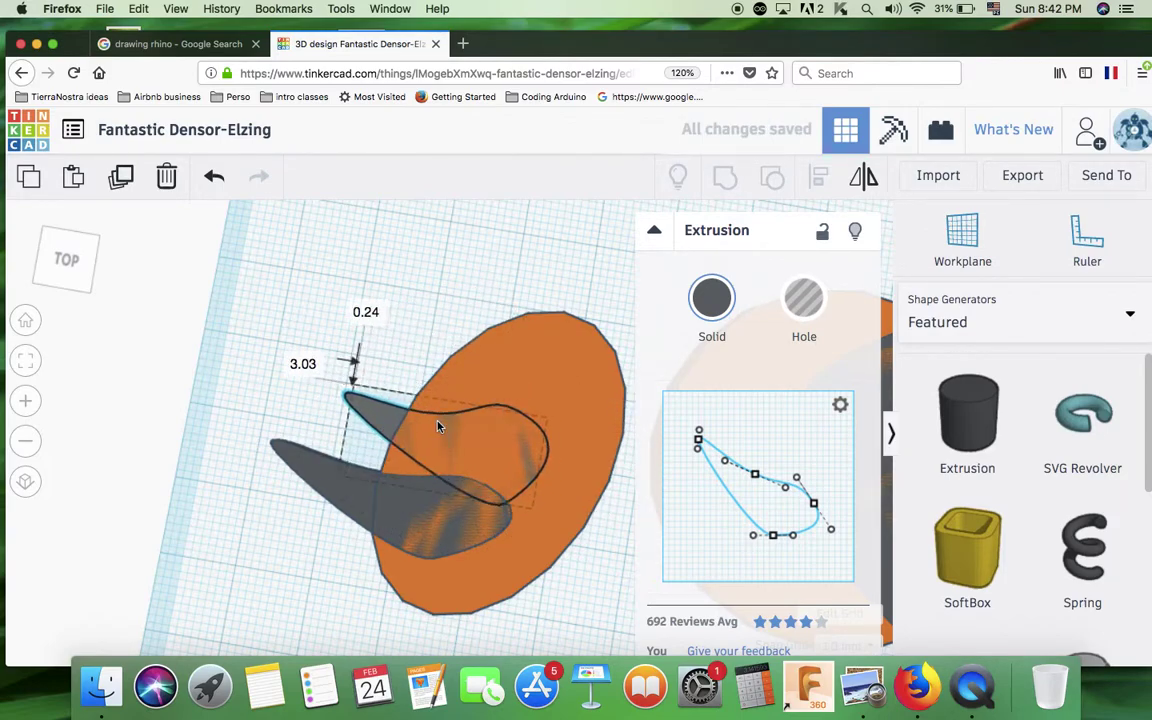
{"action": "key", "text": "Up"}
- Hide the shape library and fit all six rhino shapes squarely in the top view
{"action": "scroll", "coordinate": [534, 509], "scroll_direction": "down", "scroll_amount": 3}
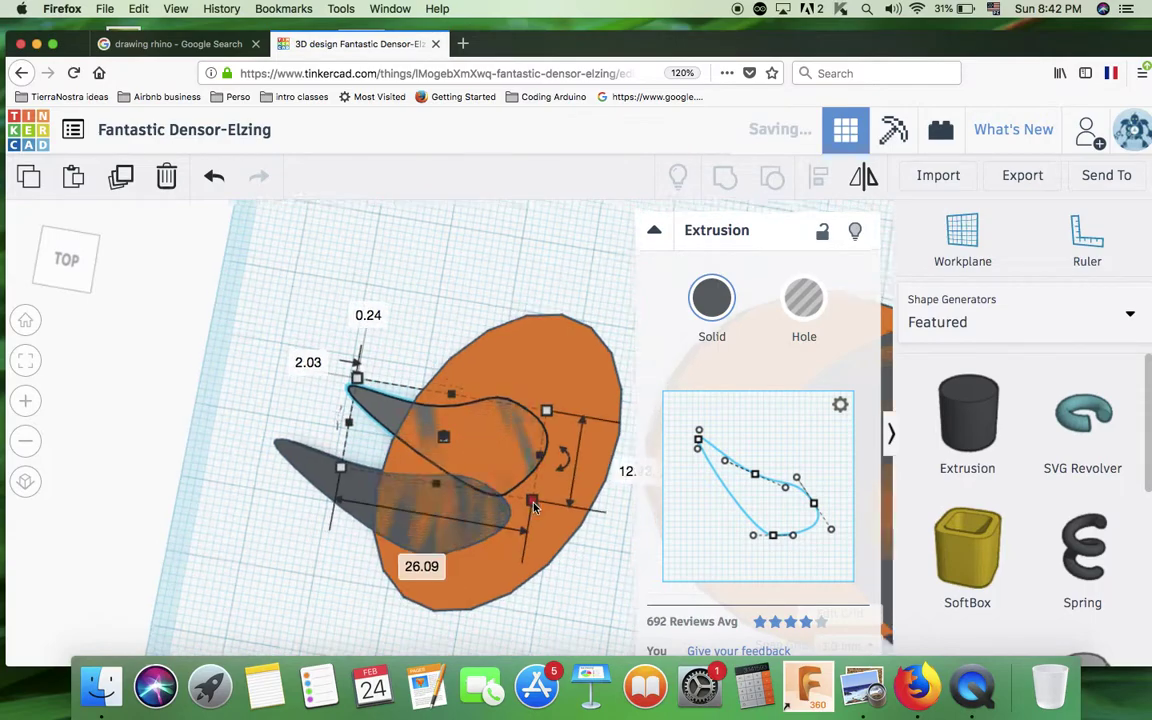
{"action": "scroll", "coordinate": [534, 509], "scroll_direction": "down", "scroll_amount": 5}
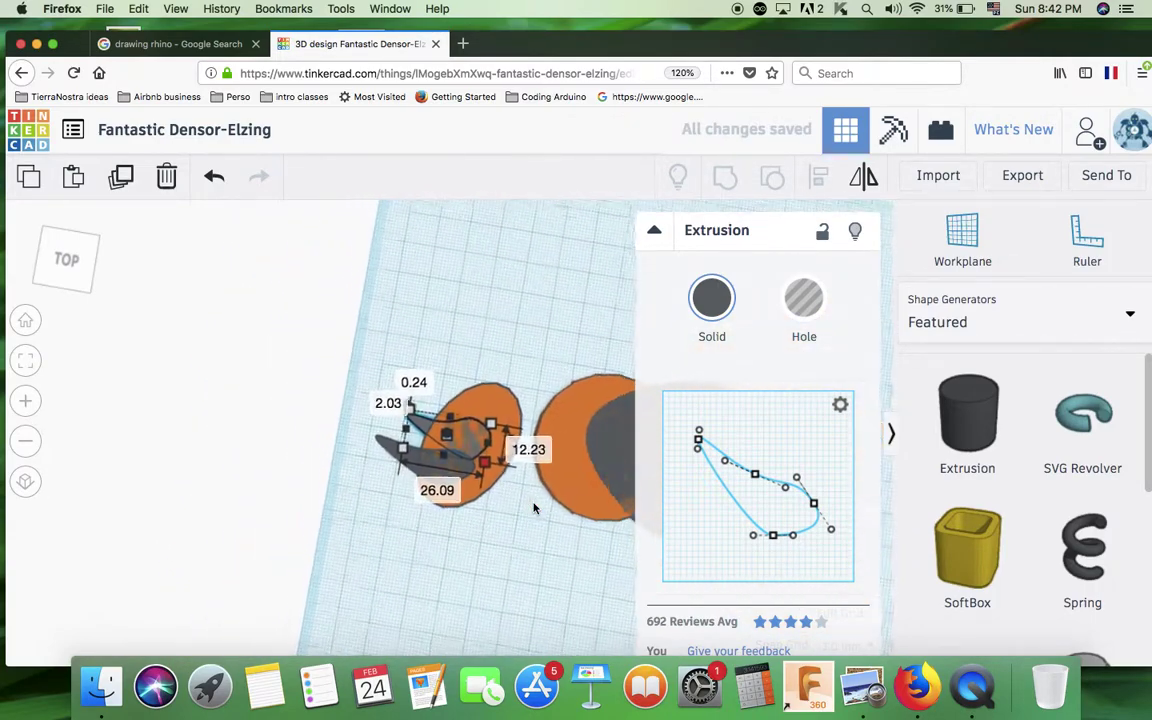
{"action": "left_click", "coordinate": [894, 434]}
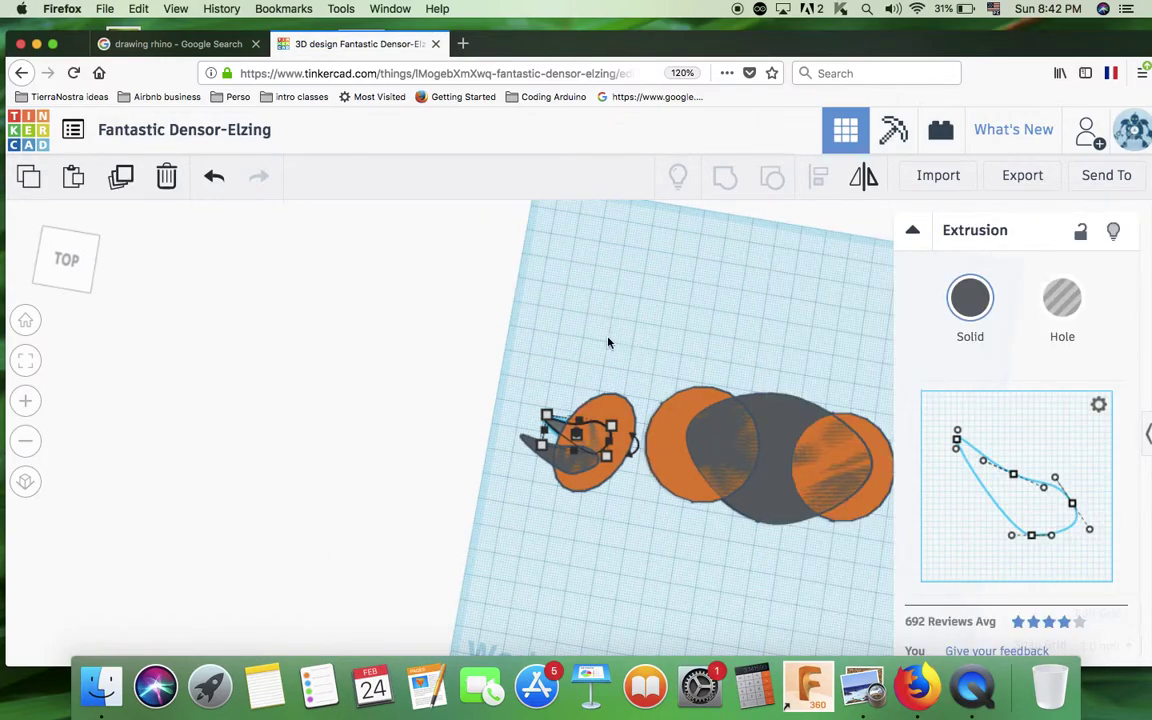
{"action": "left_click_drag", "start_coordinate": [518, 341], "coordinate": [920, 607]}
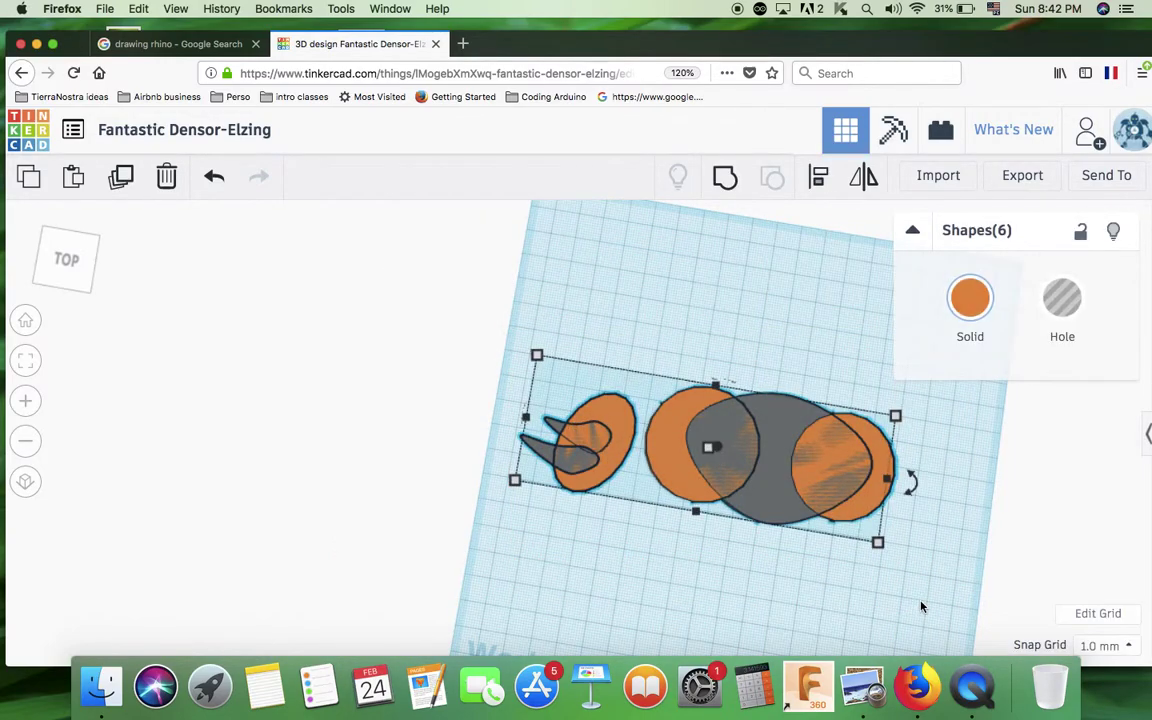
{"action": "left_click", "coordinate": [25, 360]}
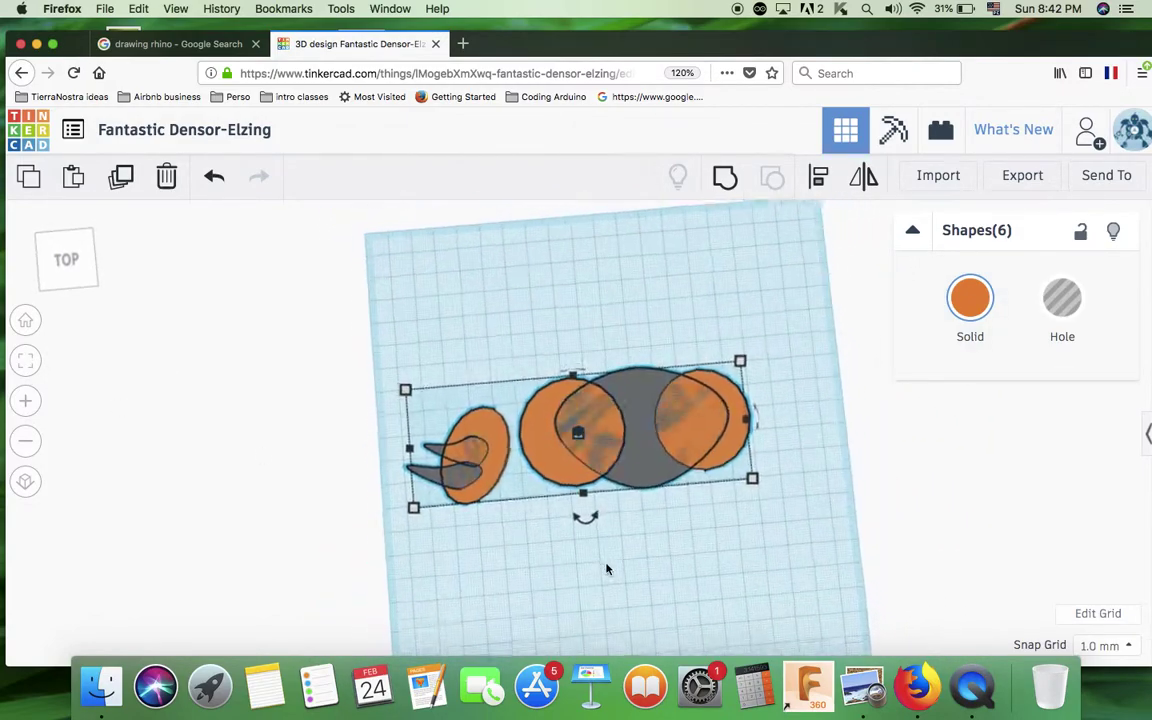
{"action": "left_click", "coordinate": [646, 562]}
{"action": "right_click_drag", "start_coordinate": [646, 562], "coordinate": [648, 518]}
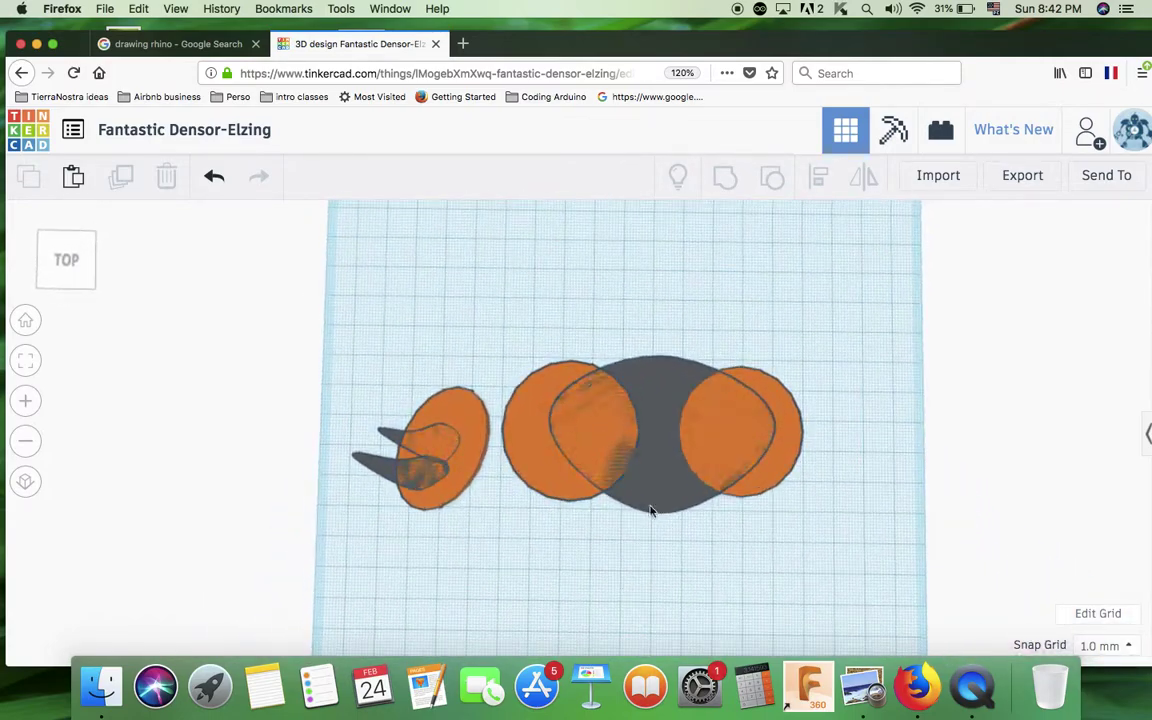
- Duplicate the belly extrusion, place the copy between the head and front body disc, and resize it to 38.80 by 41 mm
{"action": "left_click", "coordinate": [658, 489]}
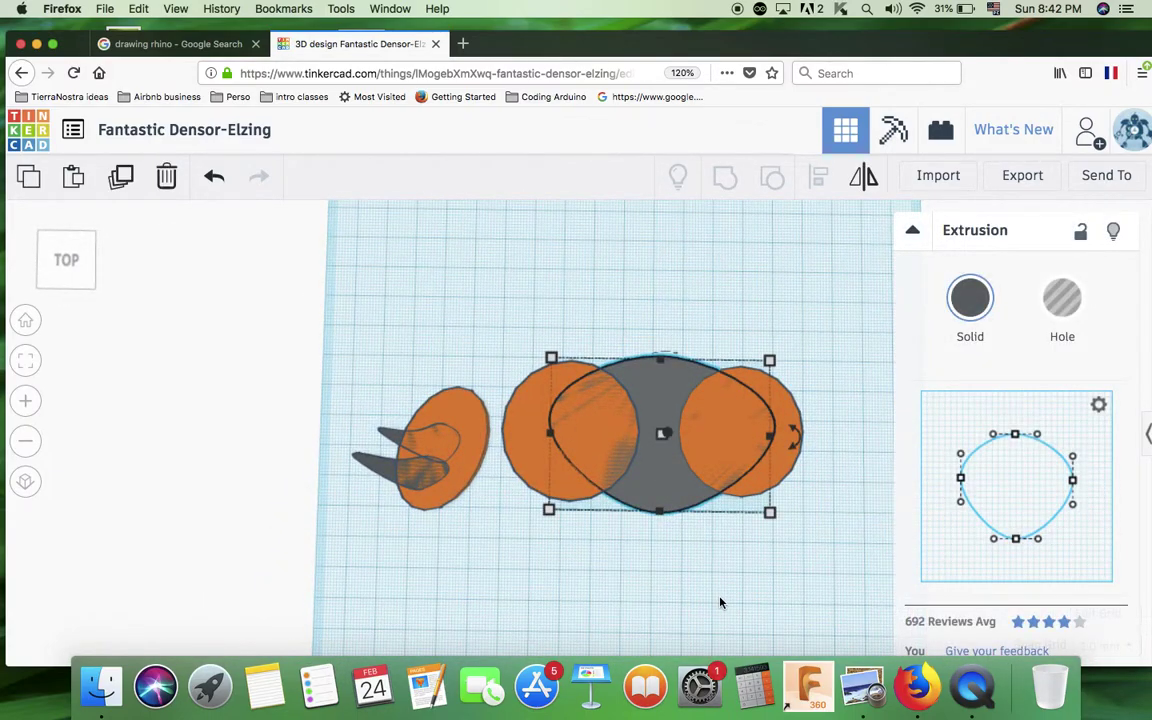
{"action": "key", "text": "shift+Right"}
{"action": "key", "text": "shift+Right"}
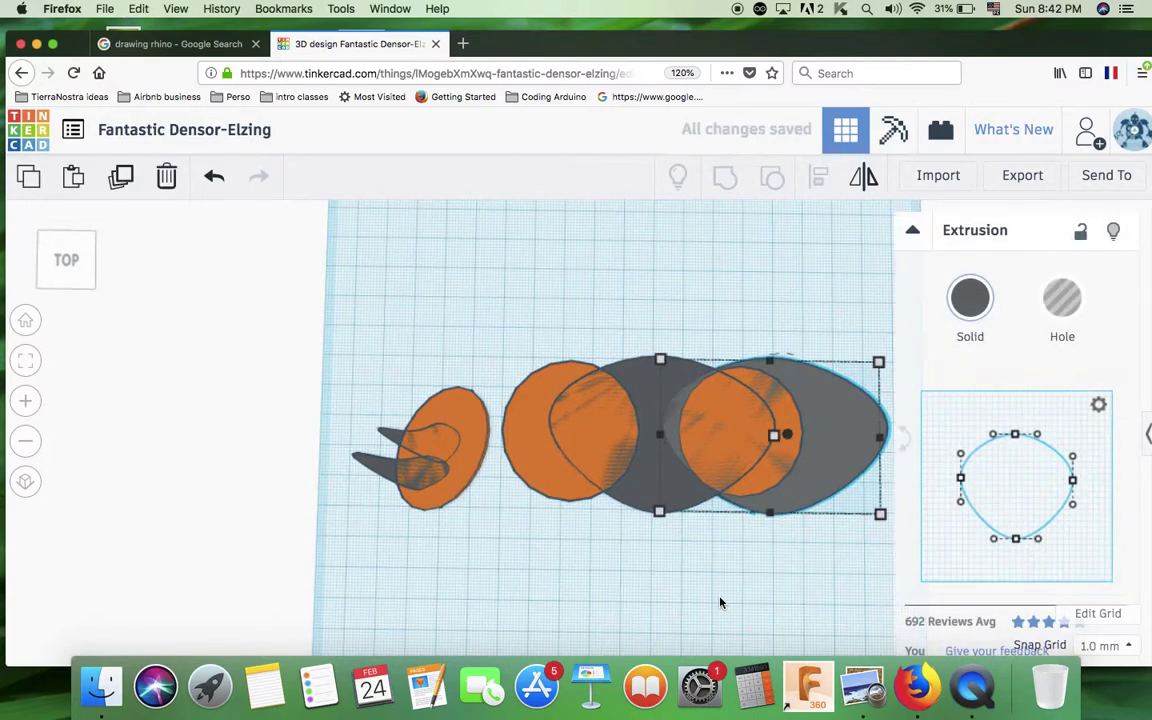
{"action": "left_click_drag", "start_coordinate": [829, 425], "coordinate": [630, 440]}
{"action": "left_click_drag", "start_coordinate": [676, 527], "coordinate": [572, 505]}
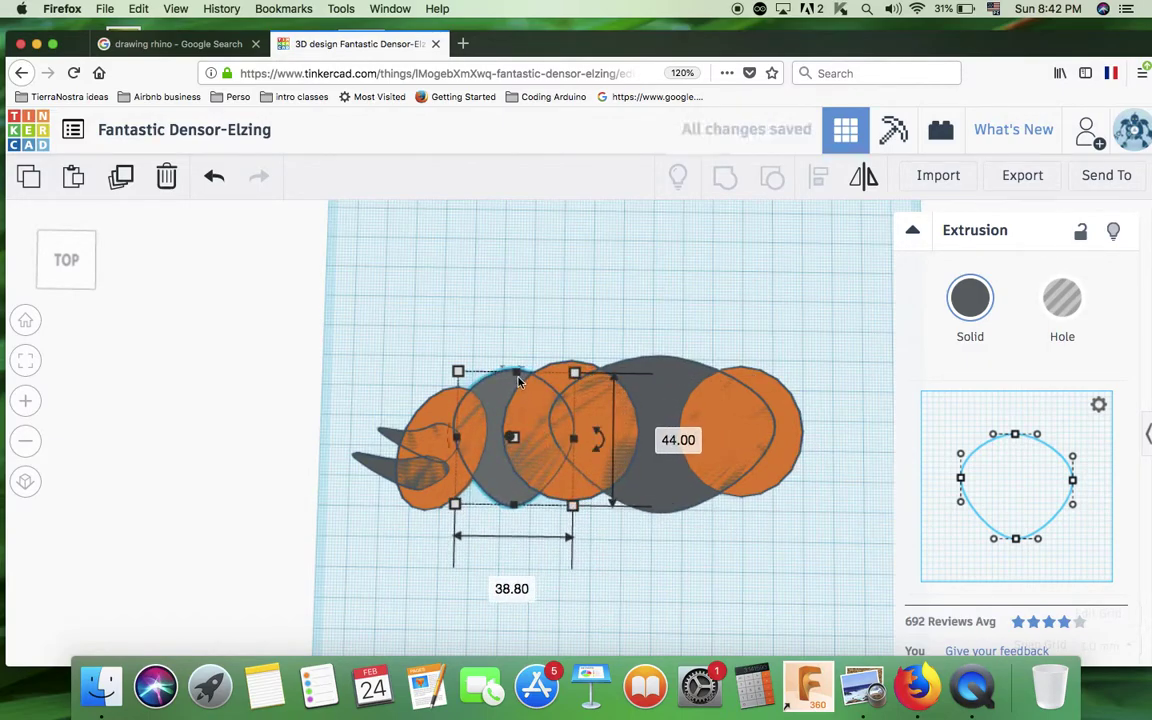
{"action": "left_click_drag", "start_coordinate": [516, 374], "coordinate": [516, 382]}
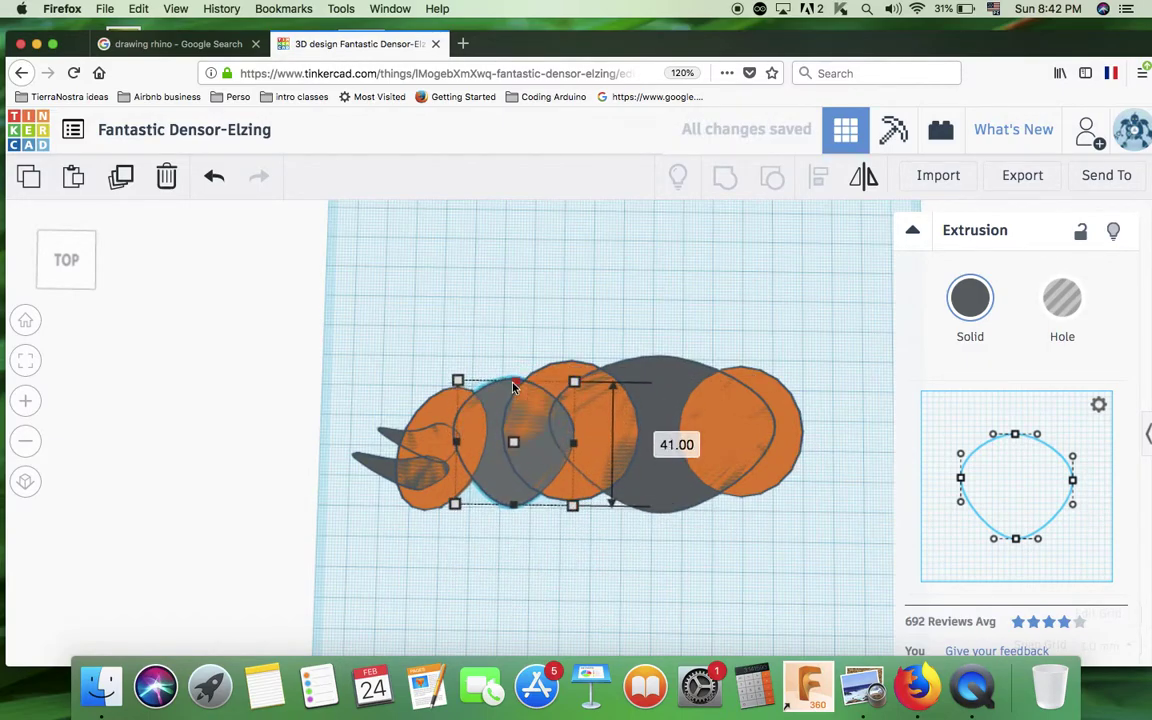
- Following the Step 14 sketch in Preview, reshape the neck extrusion's profile into a rounder oval and widen the neck to 34.67 mm toward the head
{"action": "left_click", "coordinate": [876, 690]}
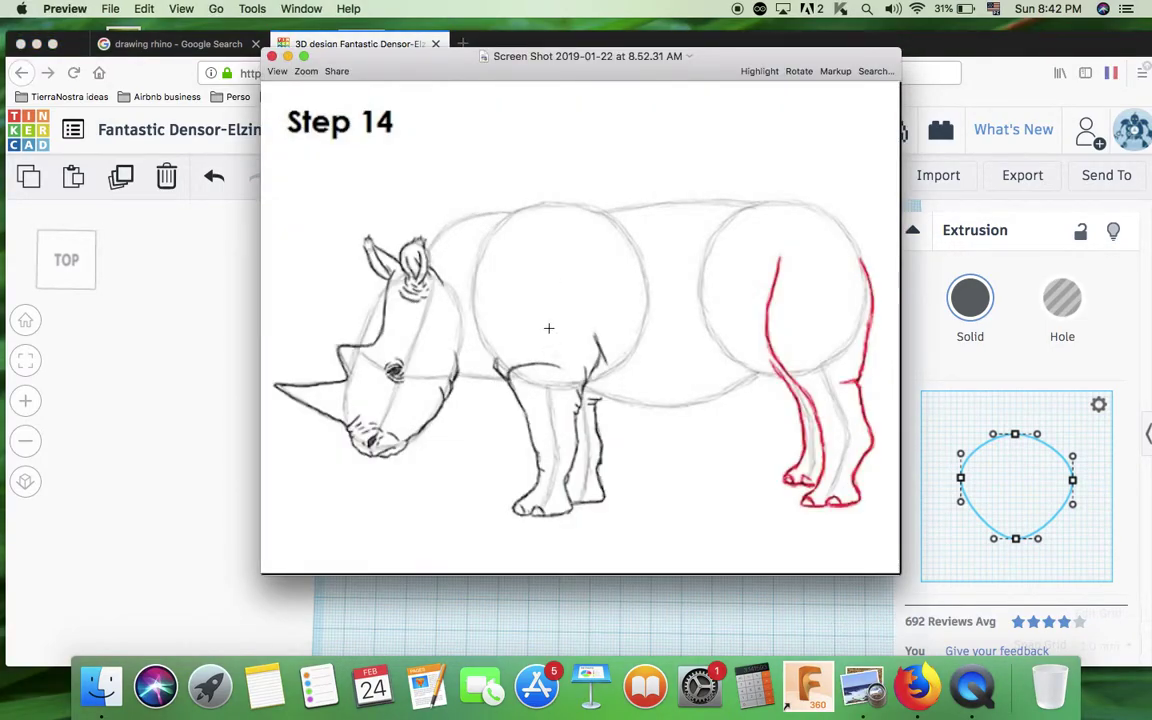
{"action": "left_click", "coordinate": [237, 338]}
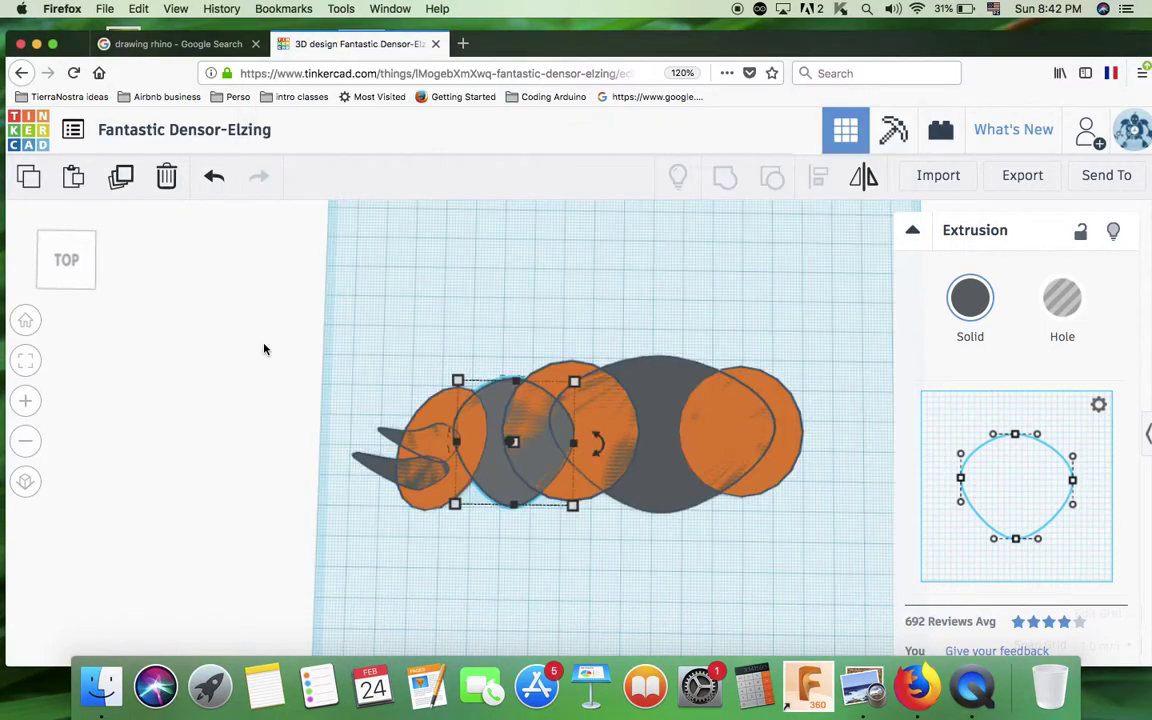
{"action": "left_click_drag", "start_coordinate": [1019, 541], "coordinate": [1016, 520]}
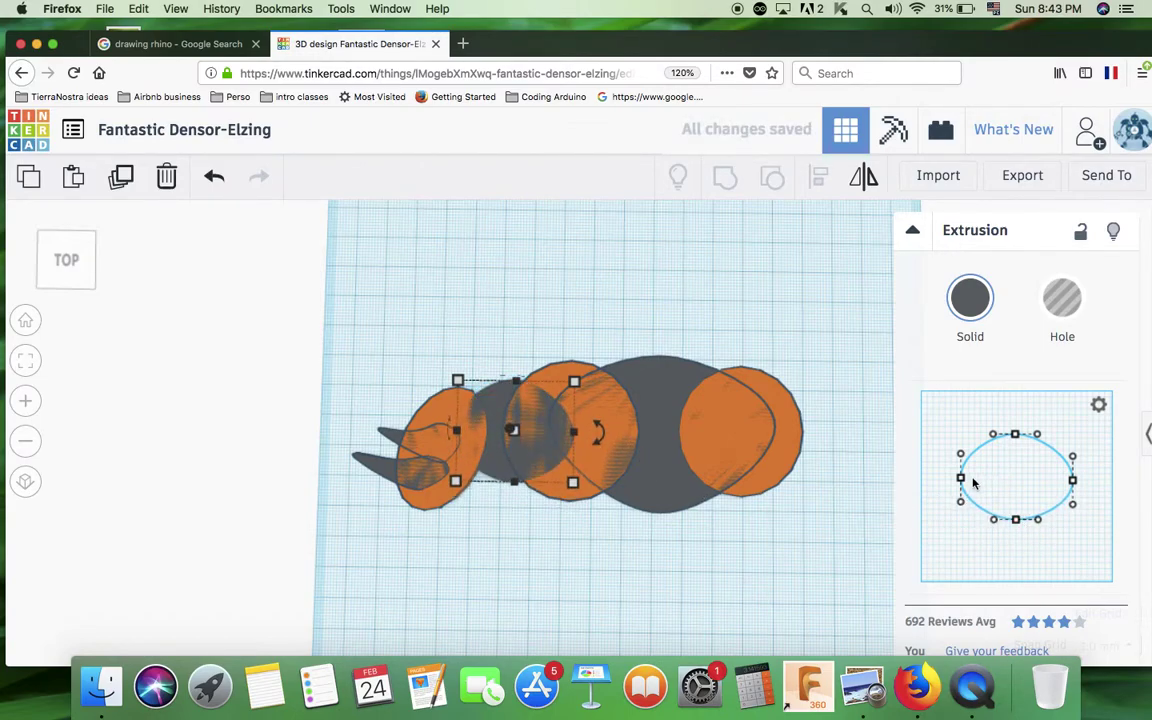
{"action": "left_click_drag", "start_coordinate": [961, 481], "coordinate": [972, 476]}
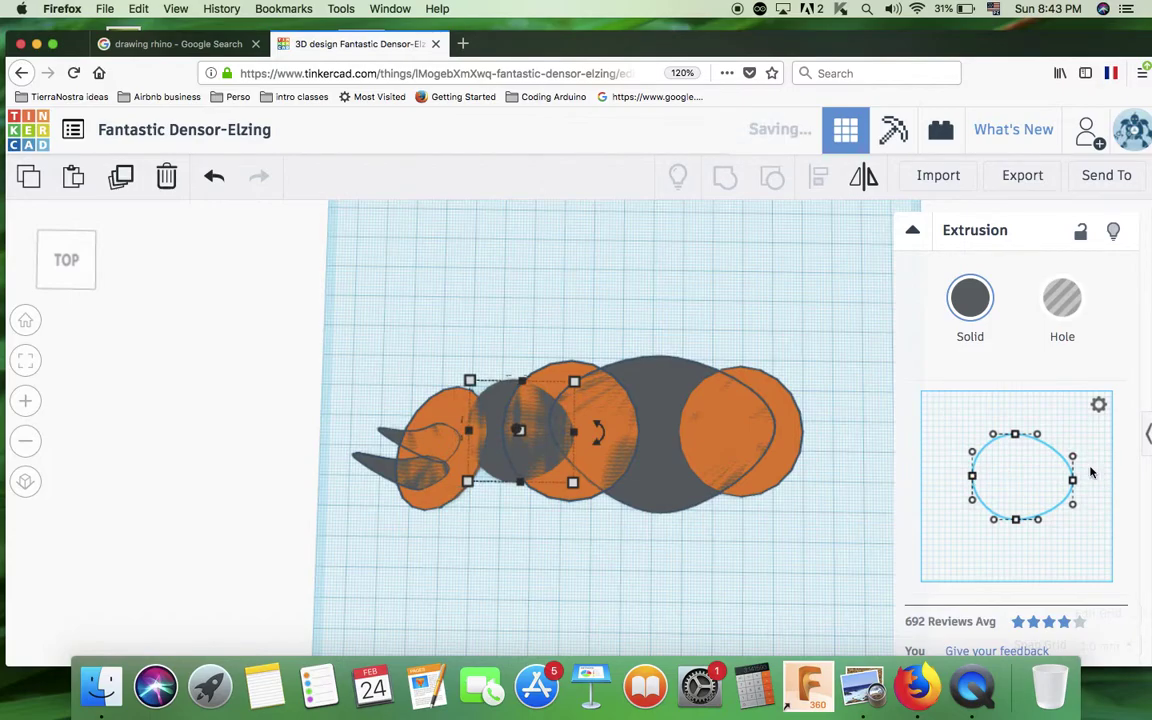
{"action": "left_click_drag", "start_coordinate": [1072, 482], "coordinate": [1063, 481]}
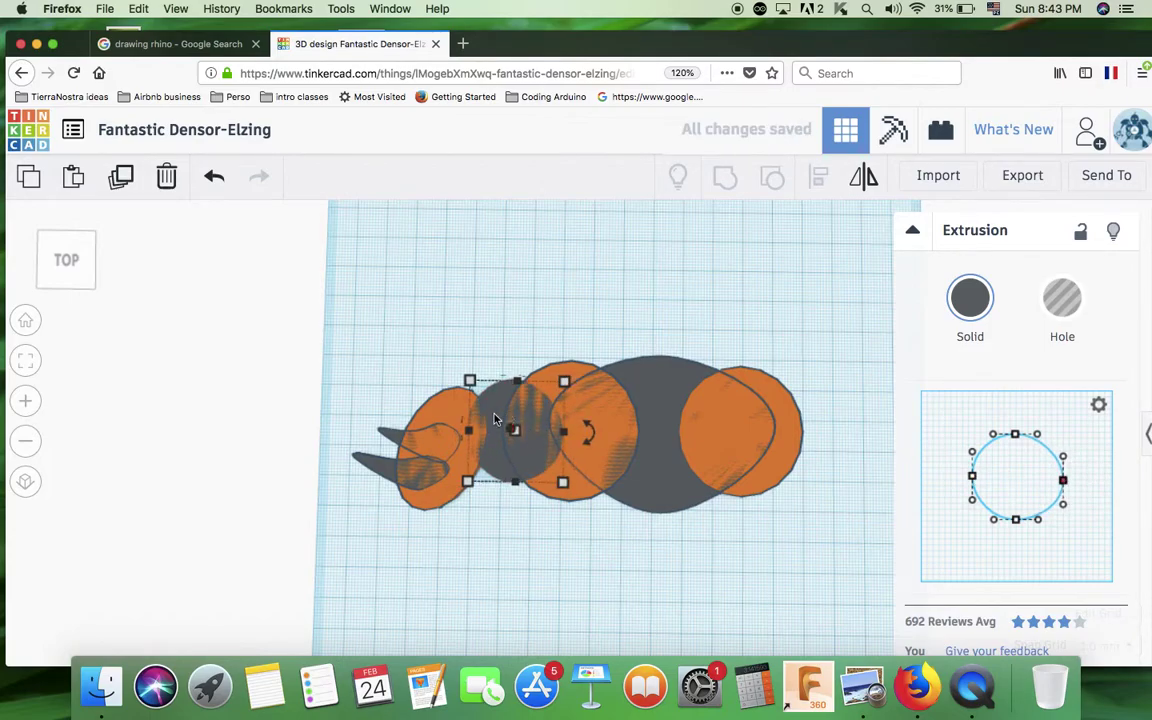
{"action": "mouse_move", "coordinate": [469, 433]}
{"action": "left_click_drag", "start_coordinate": [469, 433], "coordinate": [461, 441]}
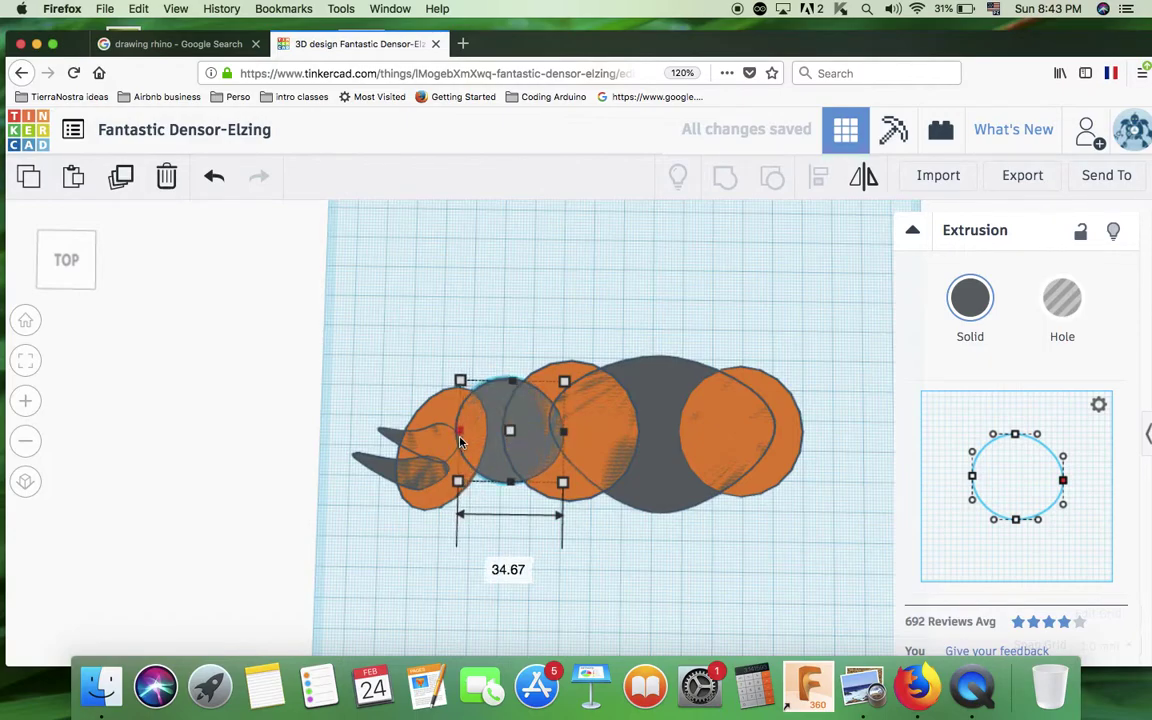
{"action": "left_click", "coordinate": [652, 585]}
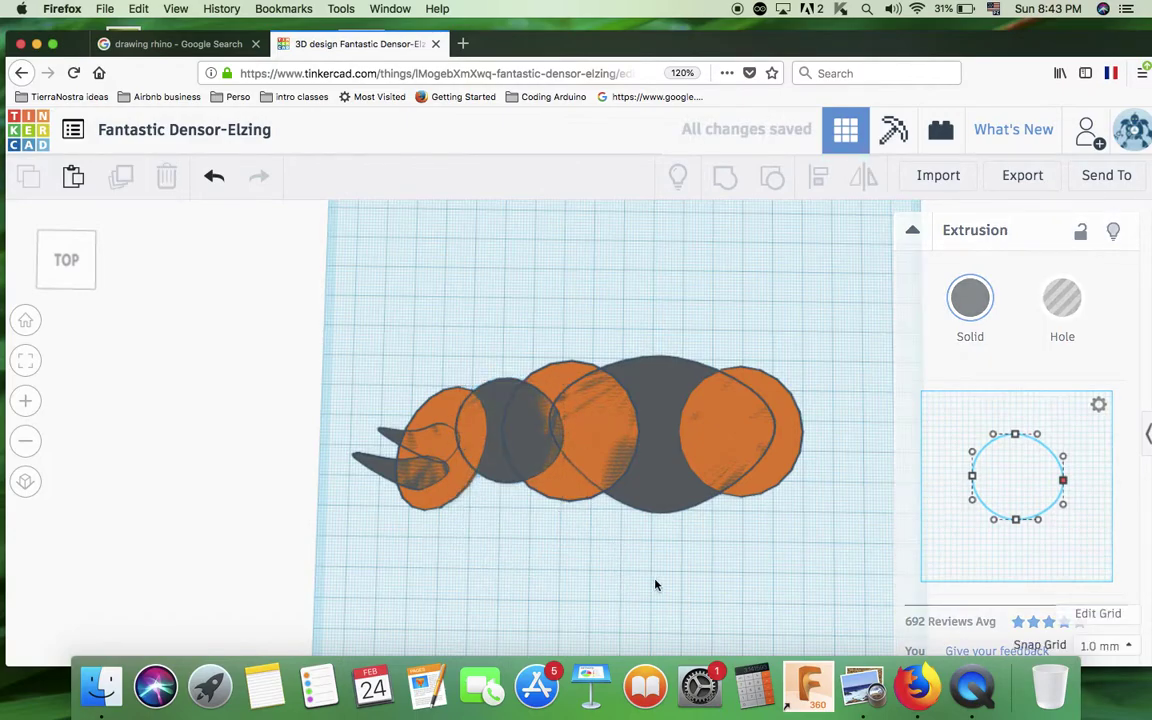
- Check the Step 14 sketch again, then flatten the neck profile's lower edge, extend it into the front body disc and broaden its upper curve
{"action": "left_click", "coordinate": [862, 688]}
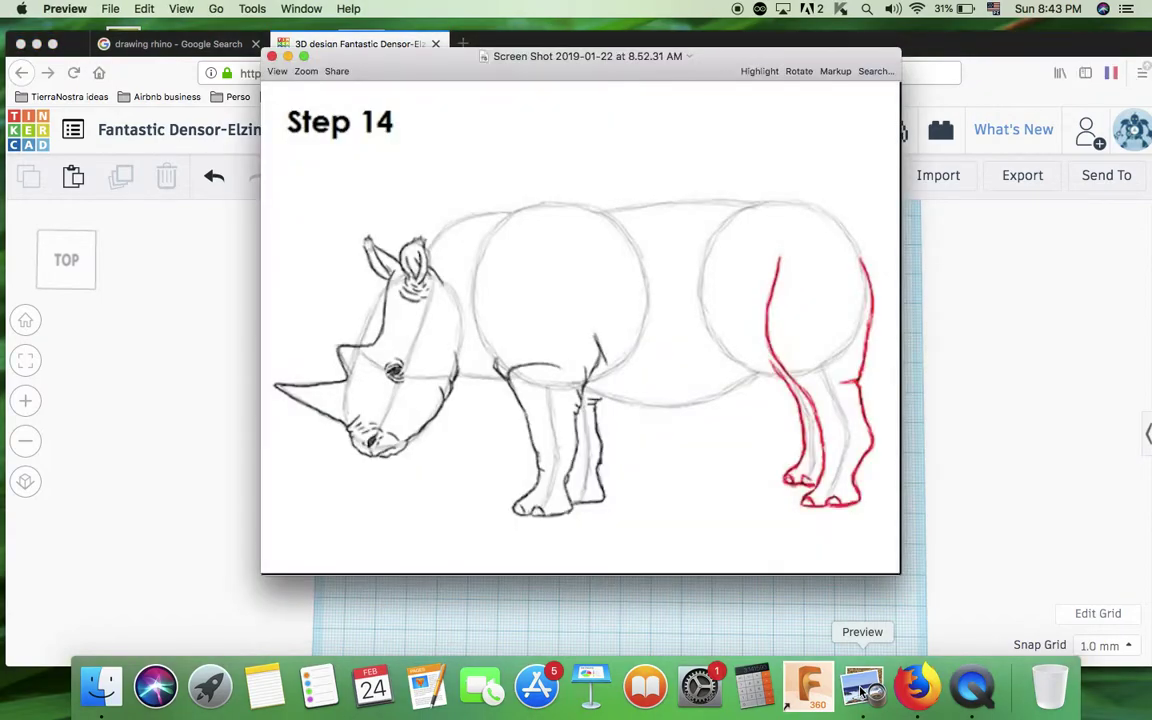
{"action": "left_click", "coordinate": [159, 483]}
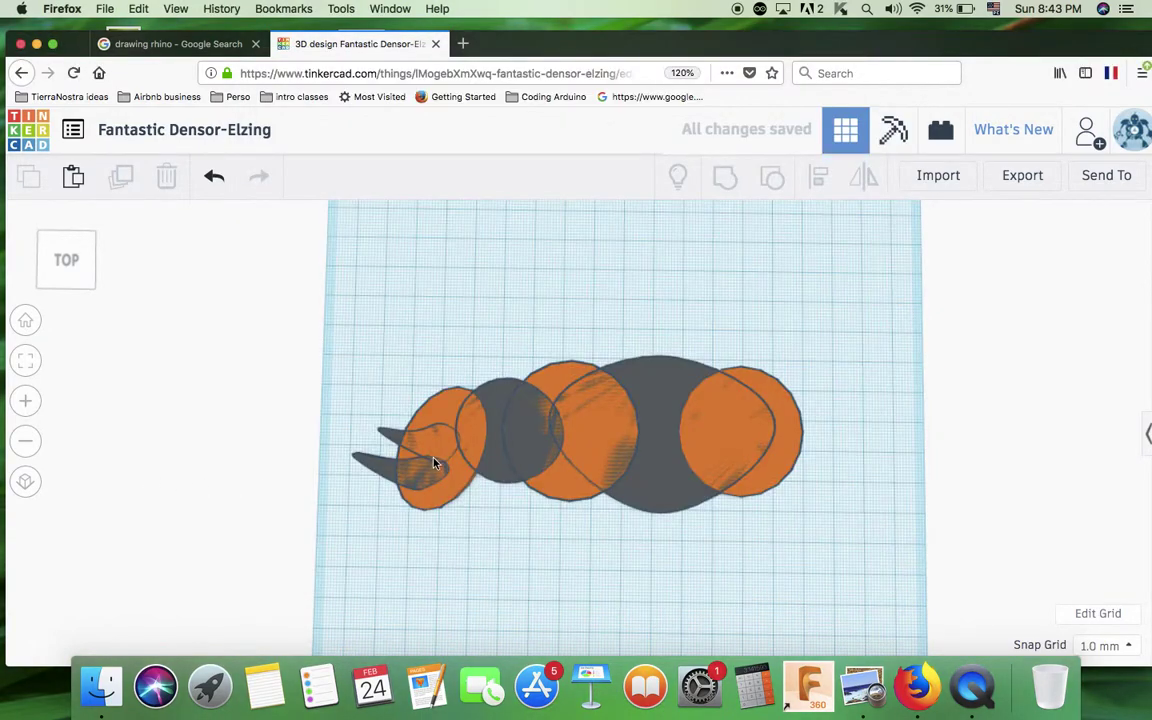
{"action": "left_click", "coordinate": [496, 473]}
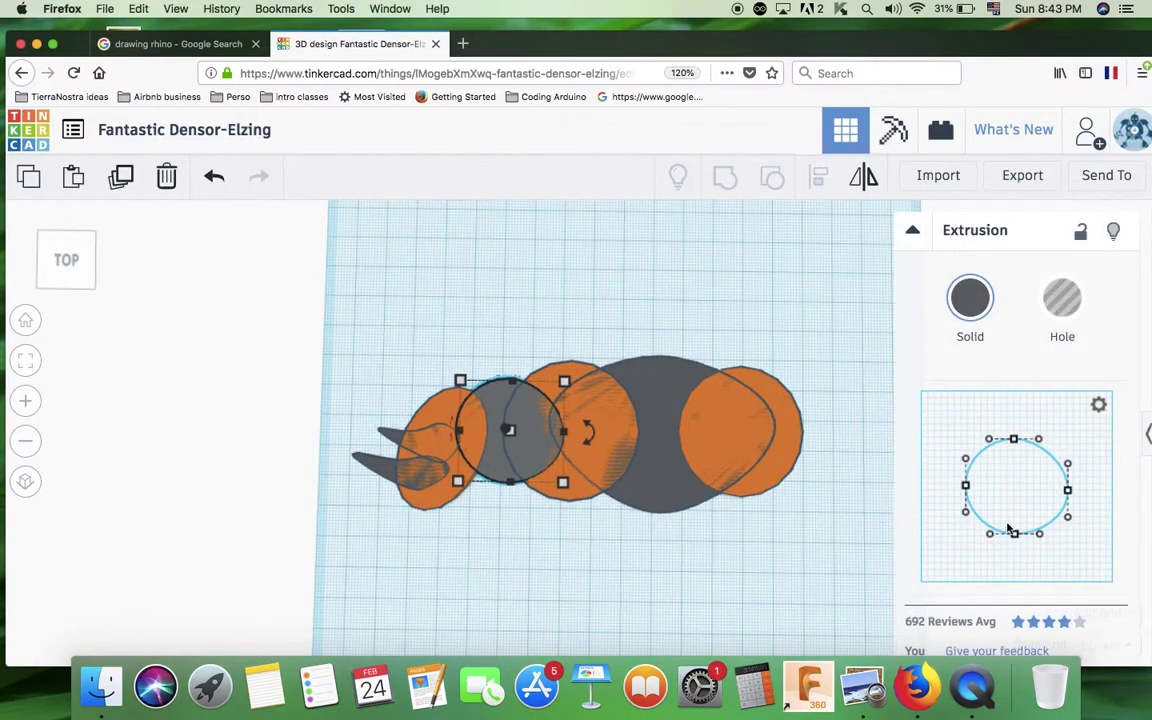
{"action": "left_click_drag", "start_coordinate": [1015, 537], "coordinate": [1016, 531]}
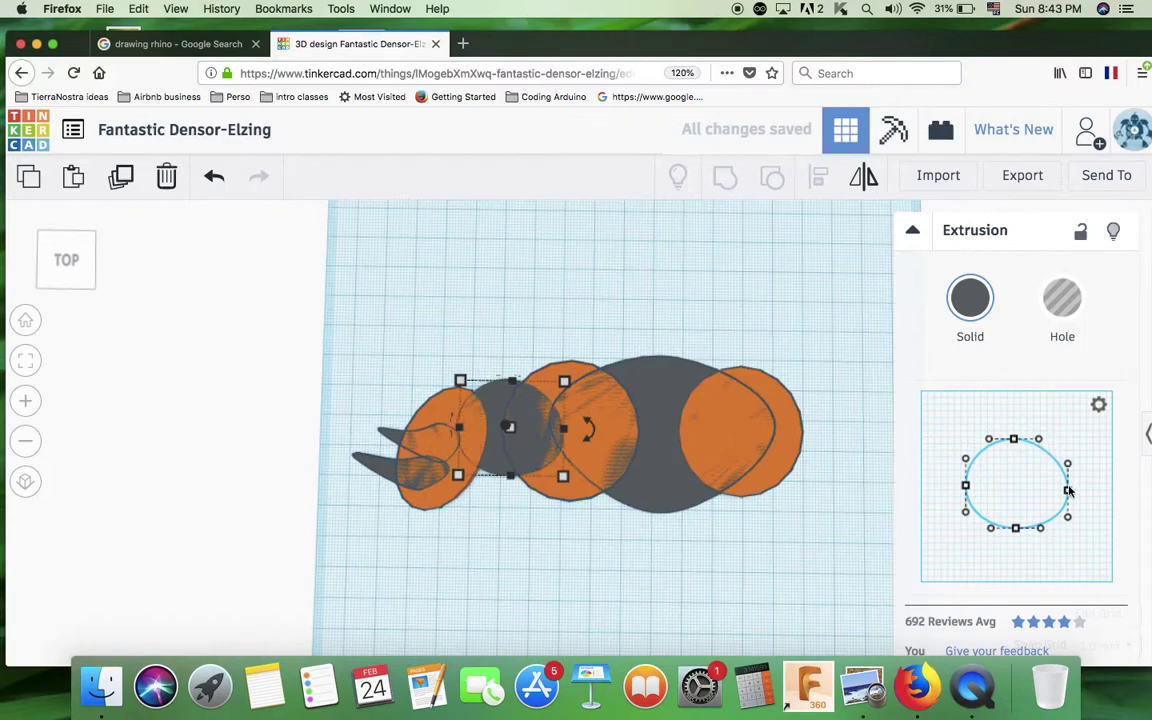
{"action": "left_click_drag", "start_coordinate": [1068, 490], "coordinate": [1081, 490]}
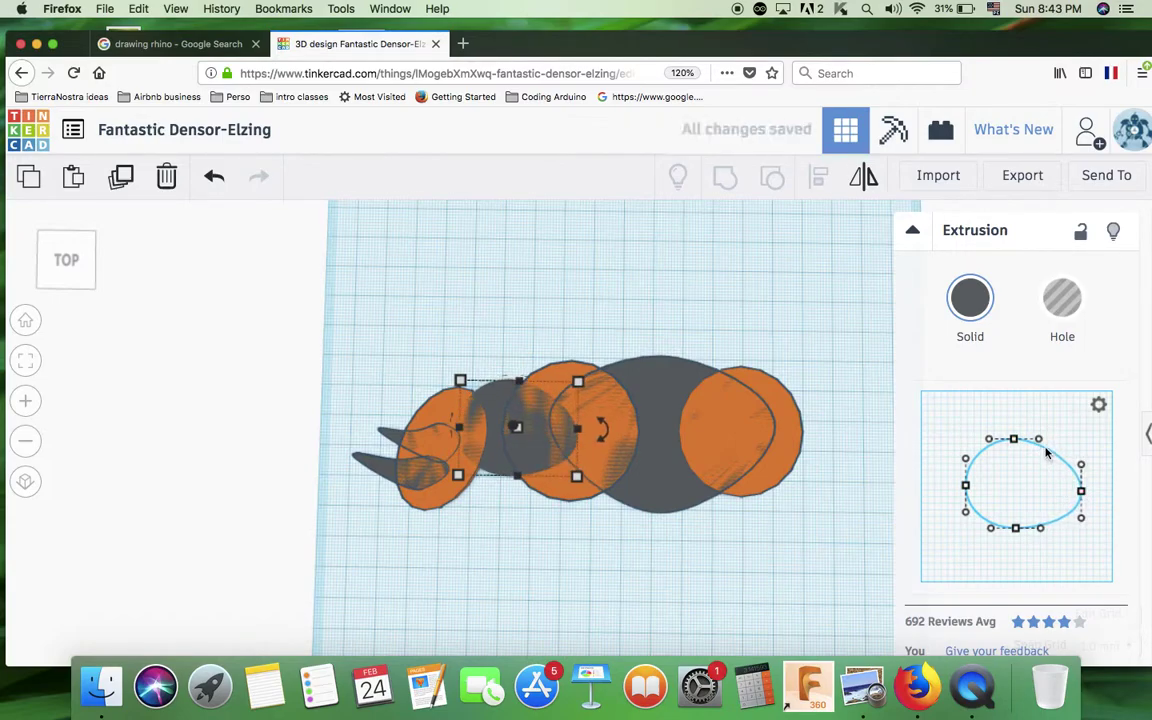
{"action": "left_click_drag", "start_coordinate": [1040, 444], "coordinate": [1060, 446]}
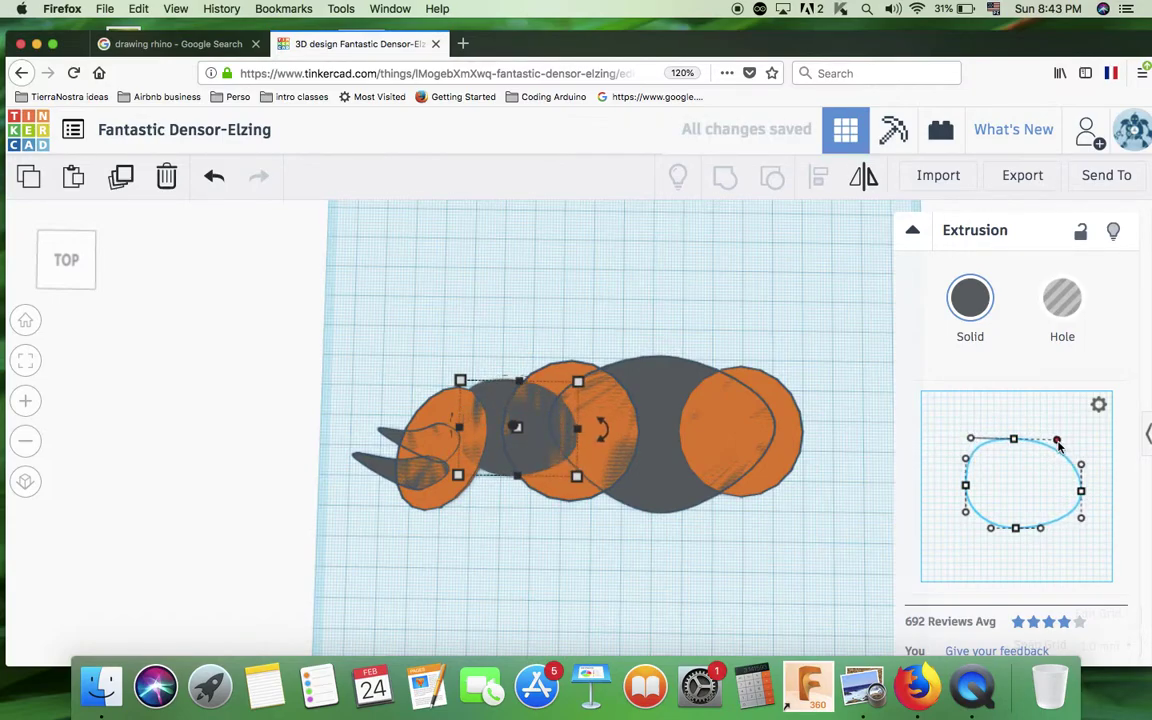
{"action": "left_click", "coordinate": [586, 603]}
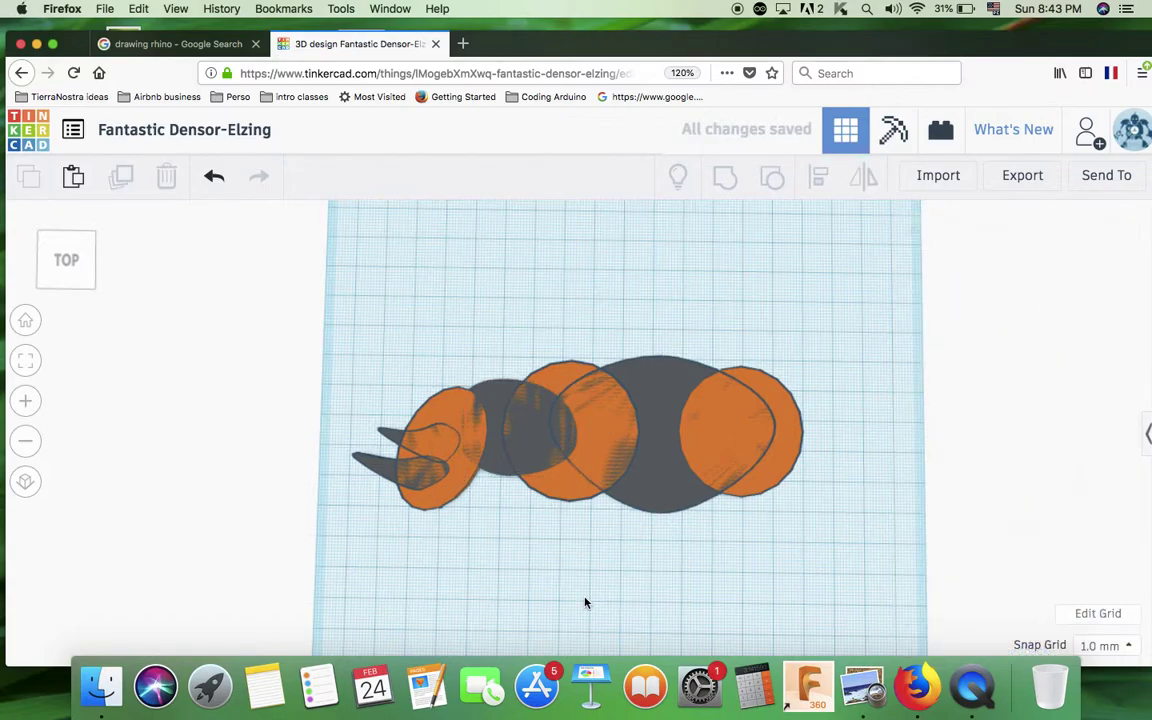
- Select the head together with both horns and nudge them 3 mm toward the neck
{"action": "left_click", "coordinate": [432, 420]}
{"action": "left_click", "coordinate": [341, 380]}
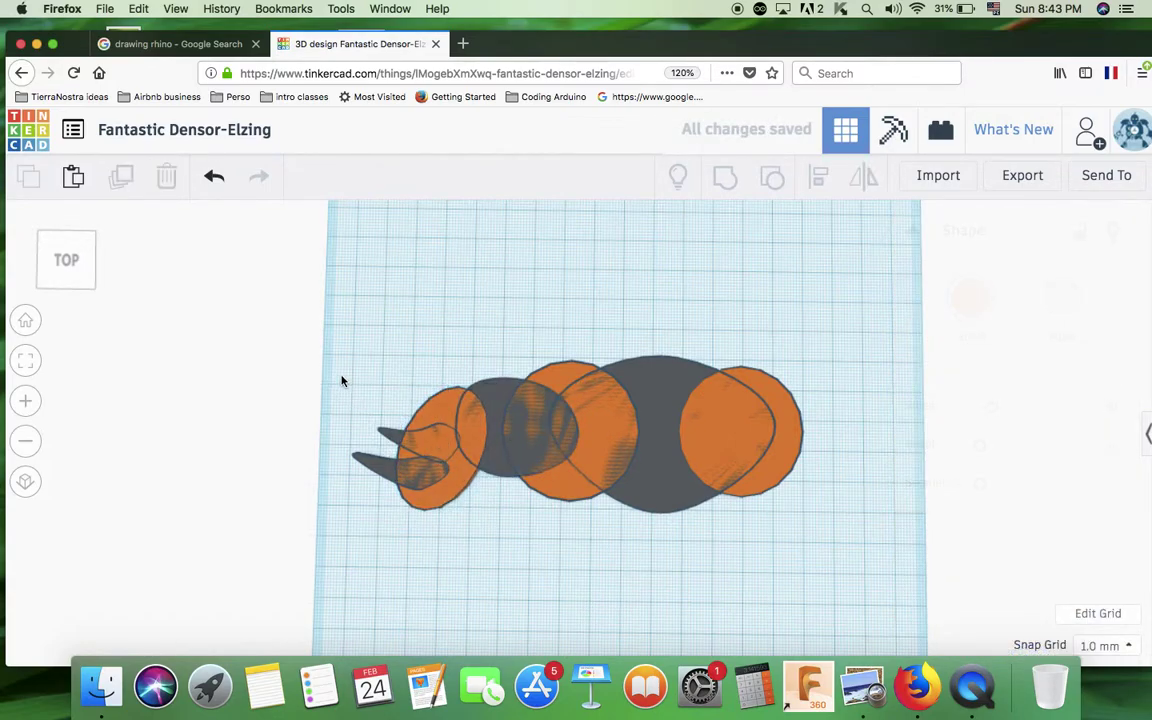
{"action": "left_click_drag", "start_coordinate": [349, 377], "coordinate": [368, 457]}
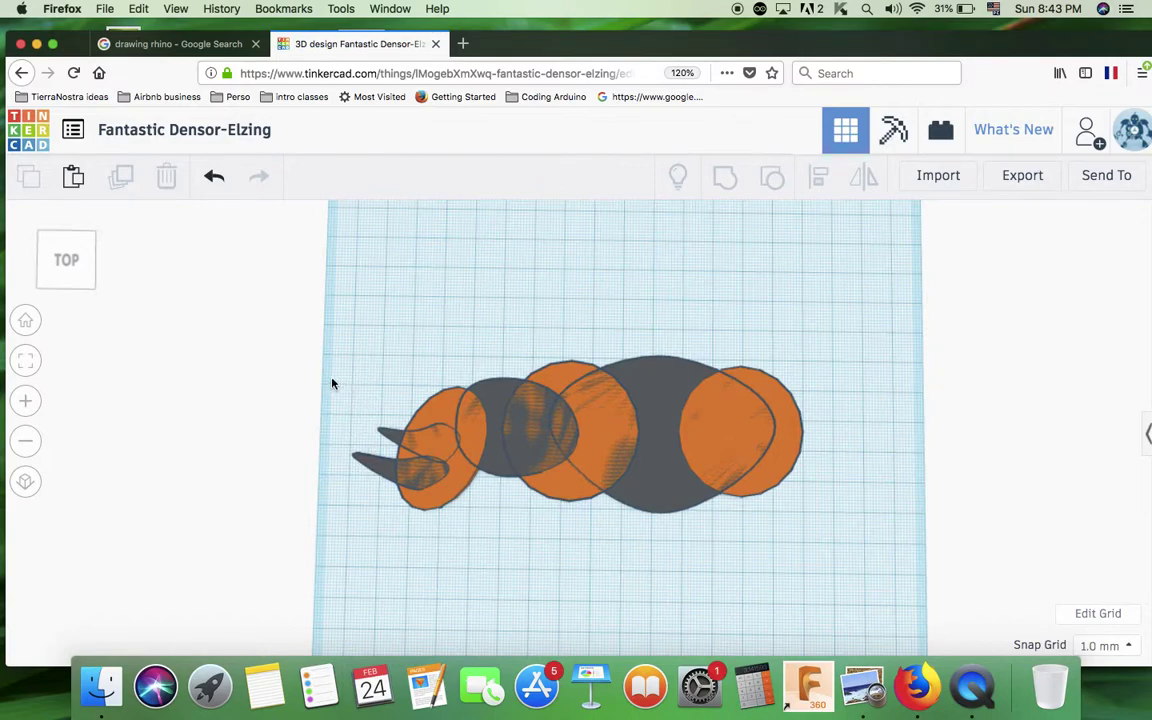
{"action": "left_click_drag", "start_coordinate": [427, 547], "coordinate": [432, 548]}
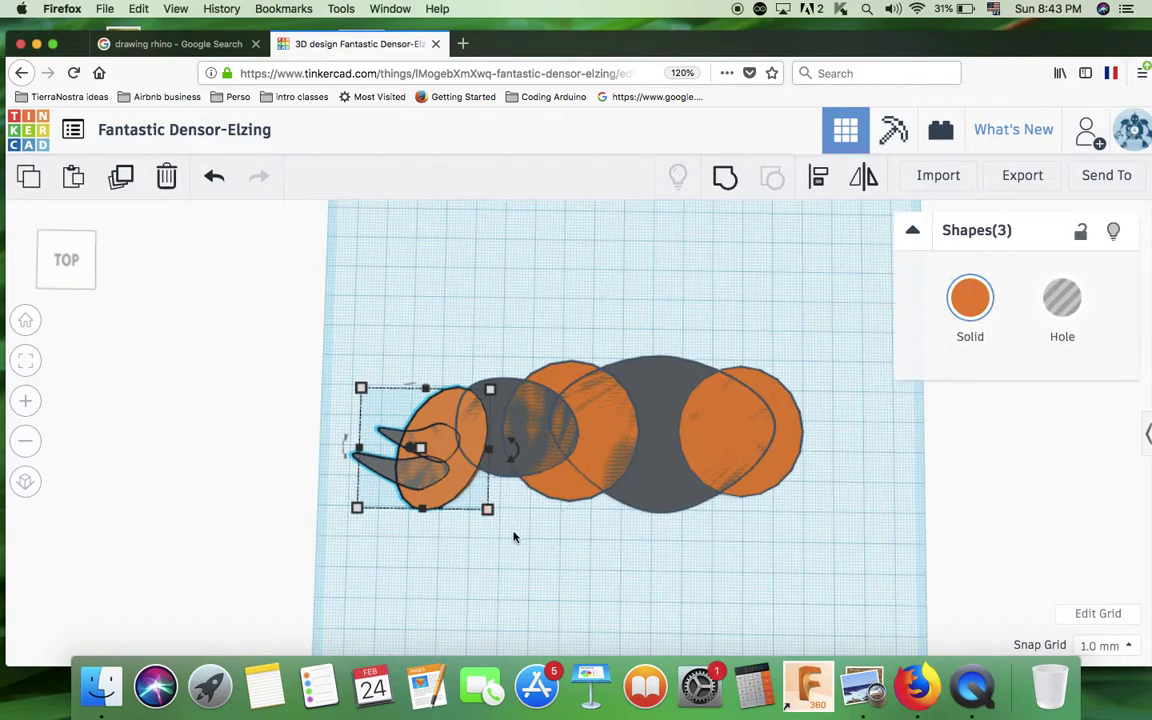
{"action": "key", "text": "Right"}
{"action": "key", "text": "Right"}
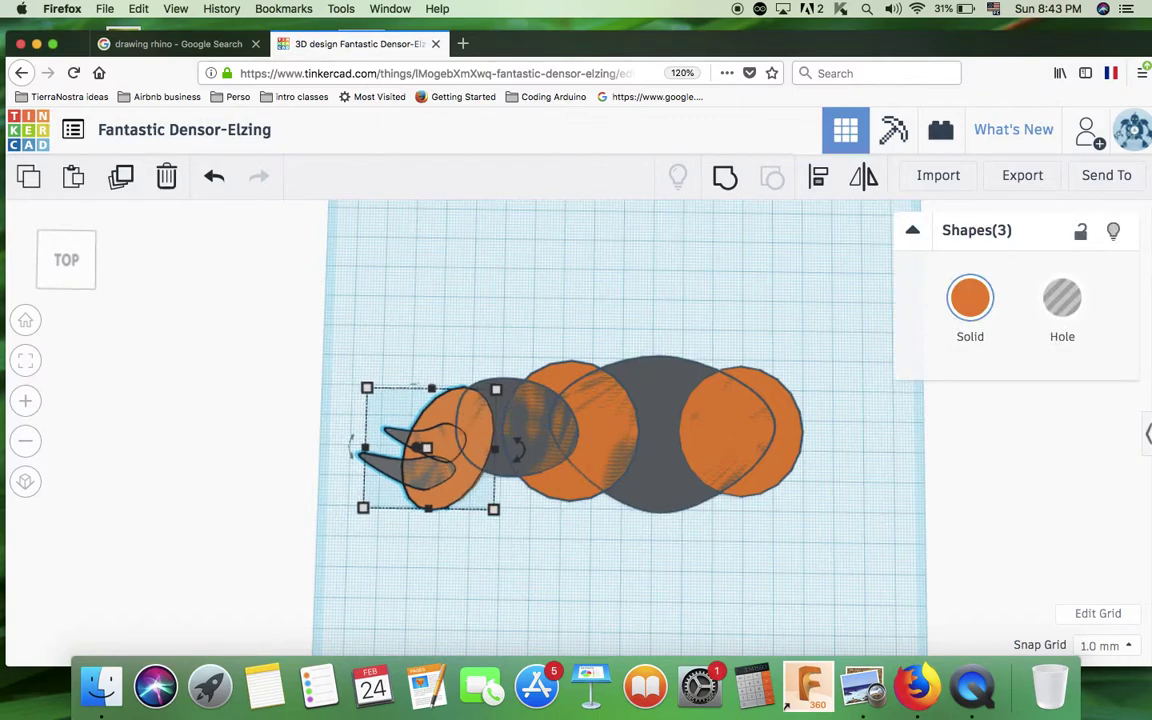
{"action": "key", "text": "Right"}
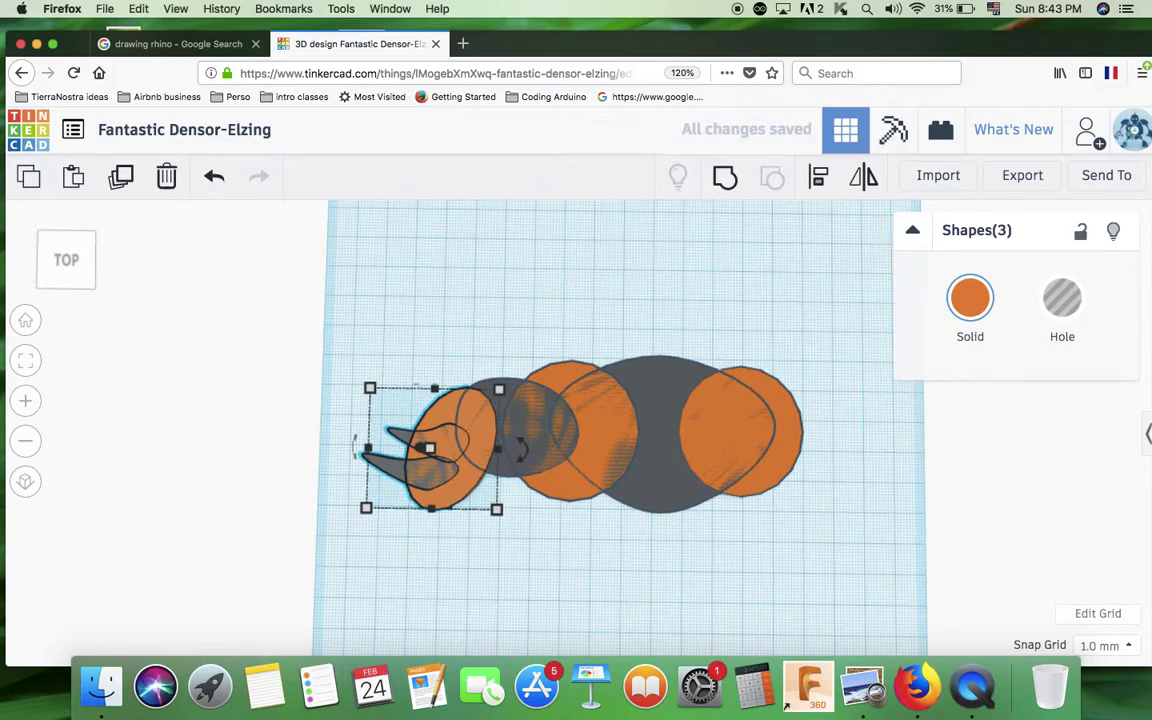
{"action": "left_click", "coordinate": [630, 570]}
- Enlarge the front body disc to 47 by 50 mm and the rear body disc to a width of 44 mm
{"action": "right_click_drag", "start_coordinate": [754, 525], "coordinate": [720, 587]}
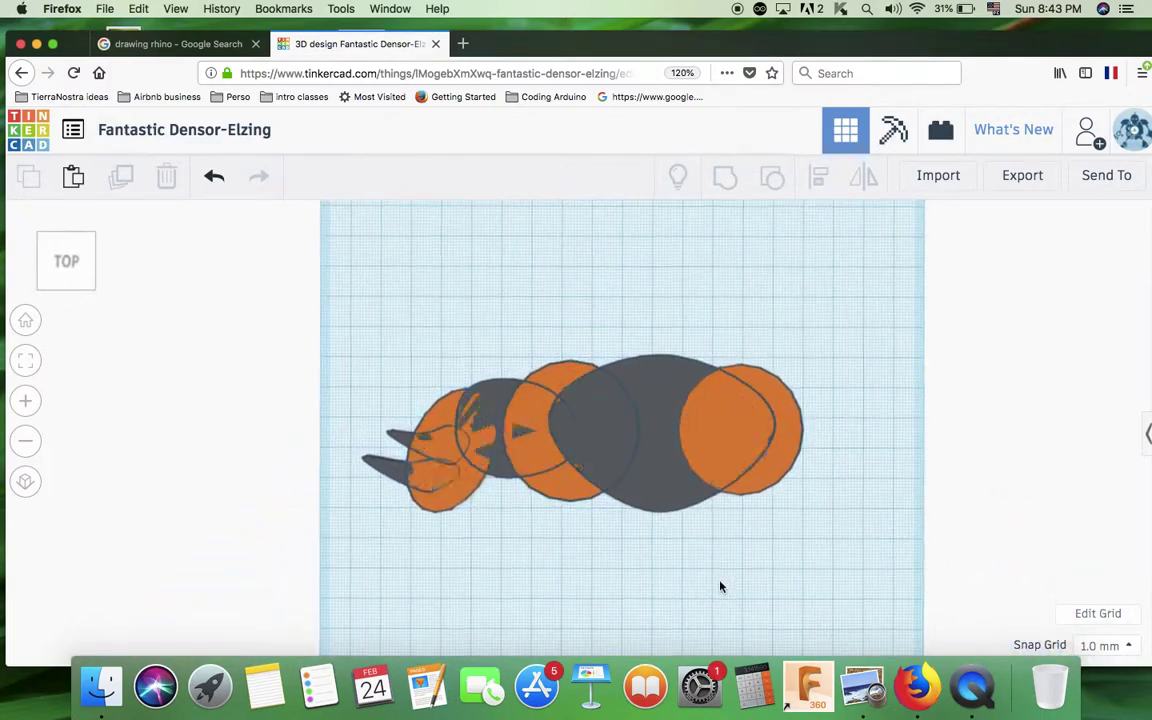
{"action": "left_click", "coordinate": [566, 492]}
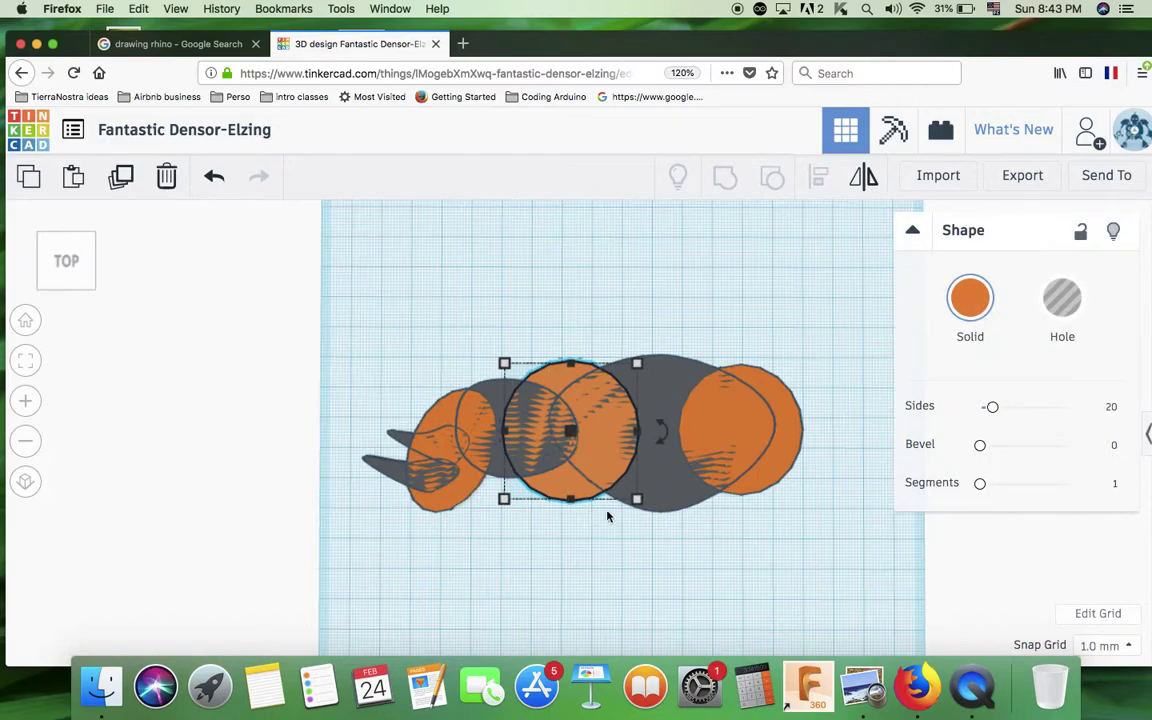
{"action": "left_click_drag", "start_coordinate": [637, 500], "coordinate": [646, 514]}
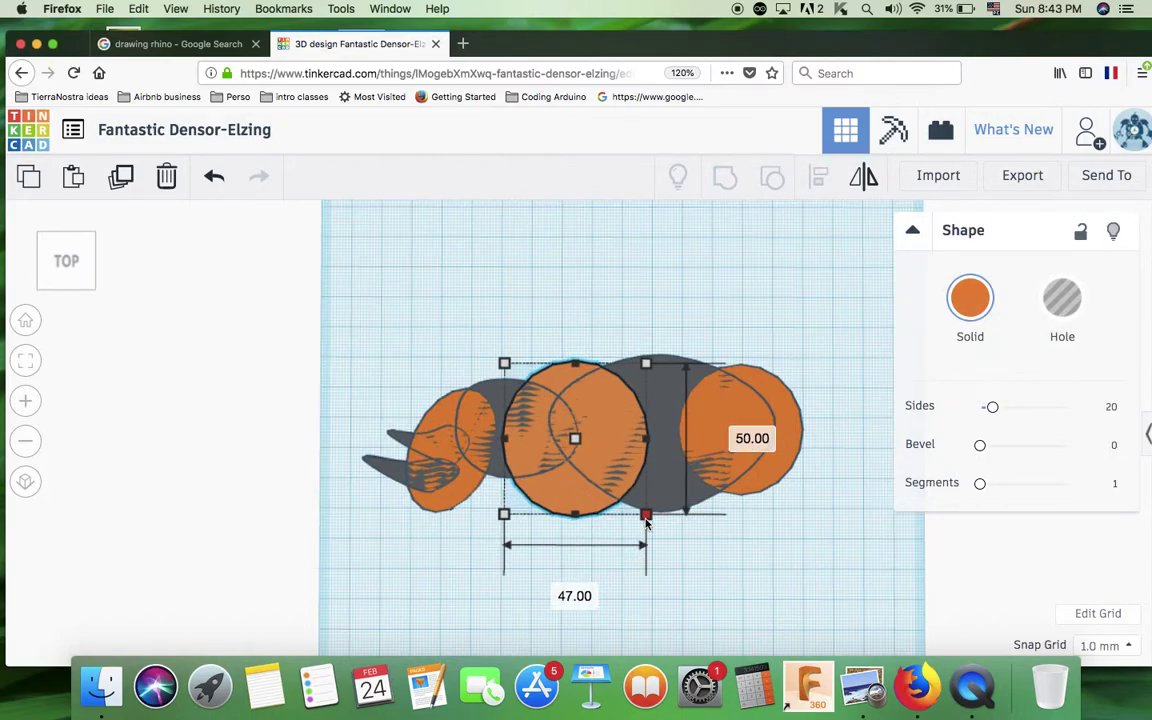
{"action": "left_click", "coordinate": [770, 488]}
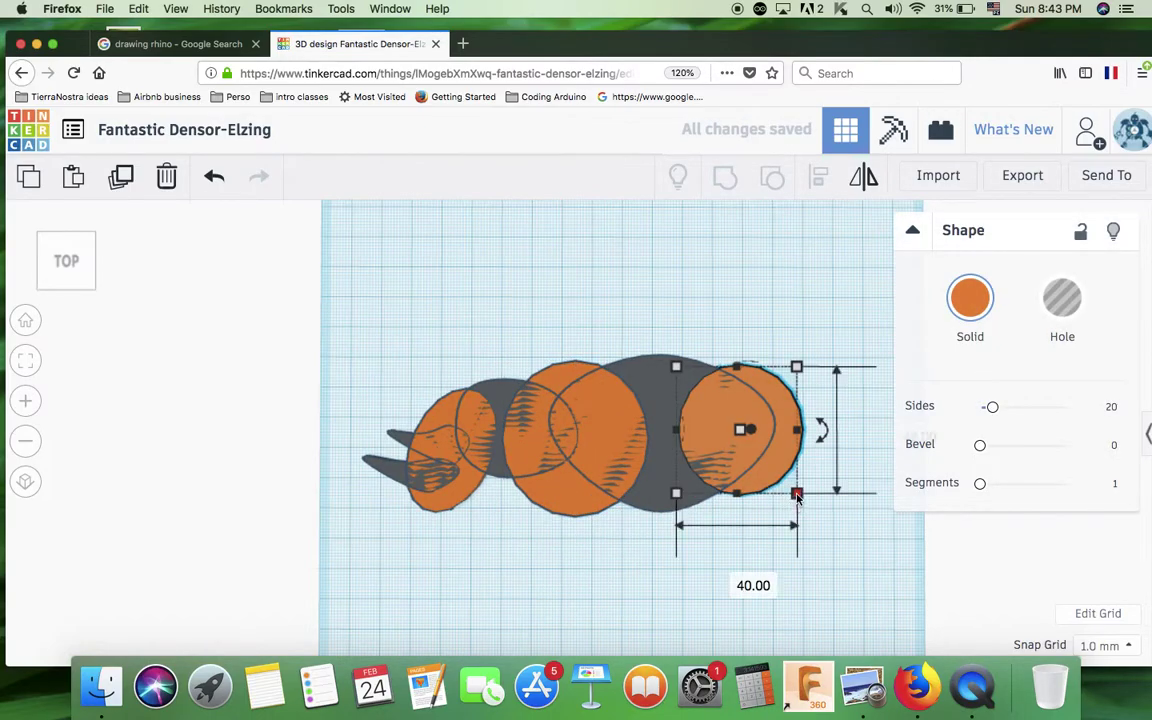
{"action": "left_click_drag", "start_coordinate": [795, 496], "coordinate": [810, 509]}
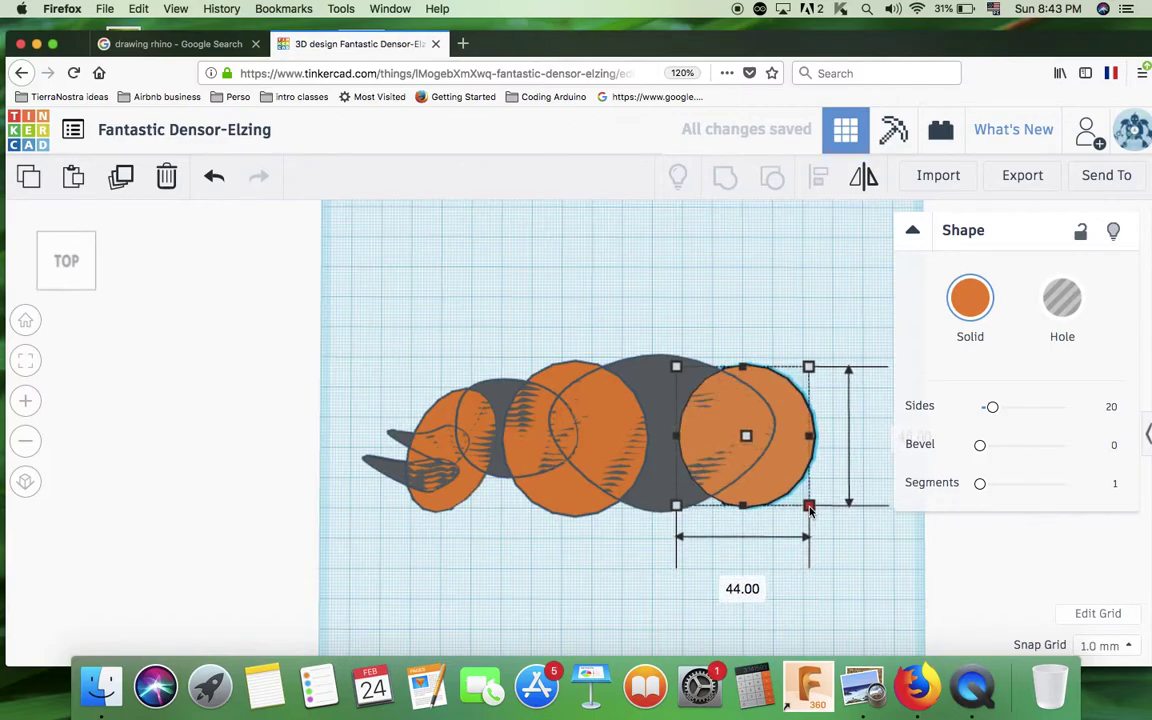
{"action": "left_click", "coordinate": [588, 578]}
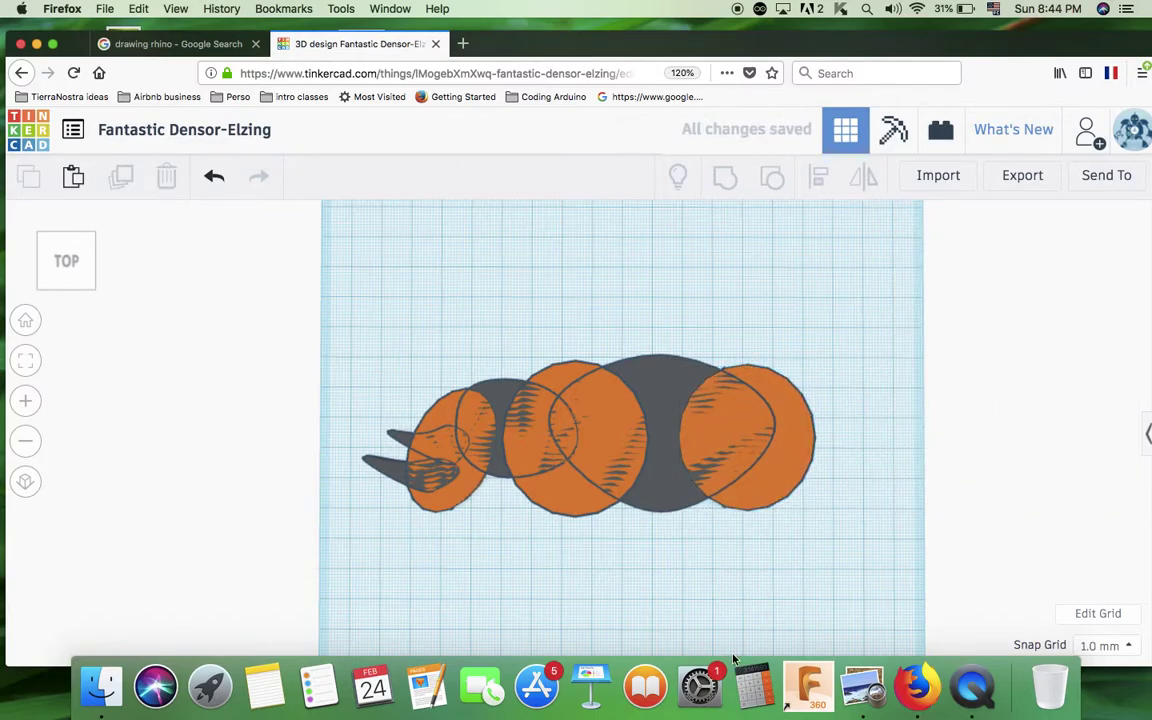
- Compare with the Step 14 sketch in Preview and stretch the head slightly downward at the snout
{"action": "left_click", "coordinate": [873, 693]}
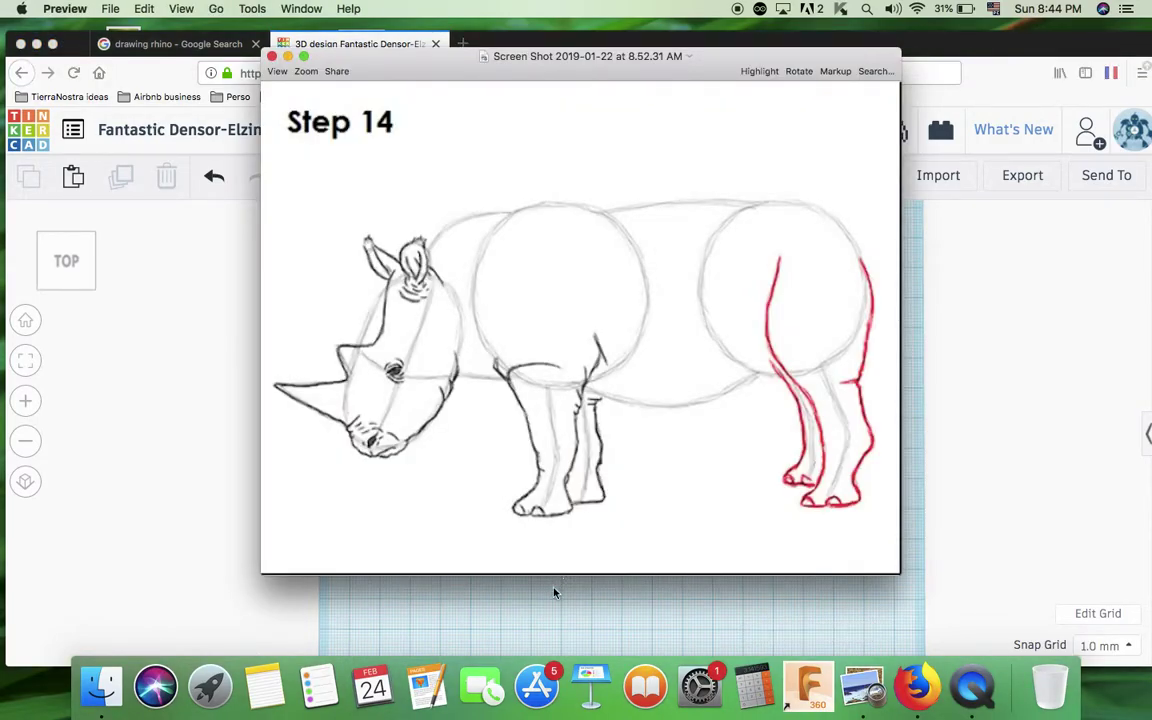
{"action": "left_click", "coordinate": [549, 616]}
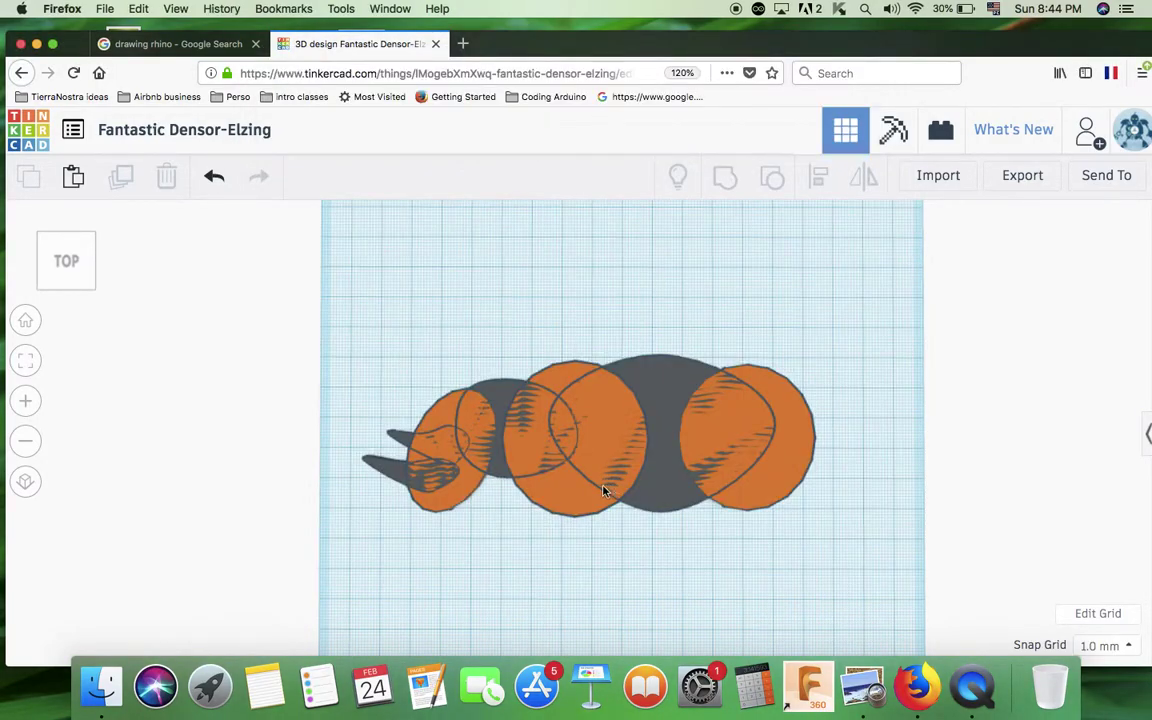
{"action": "left_click", "coordinate": [445, 418]}
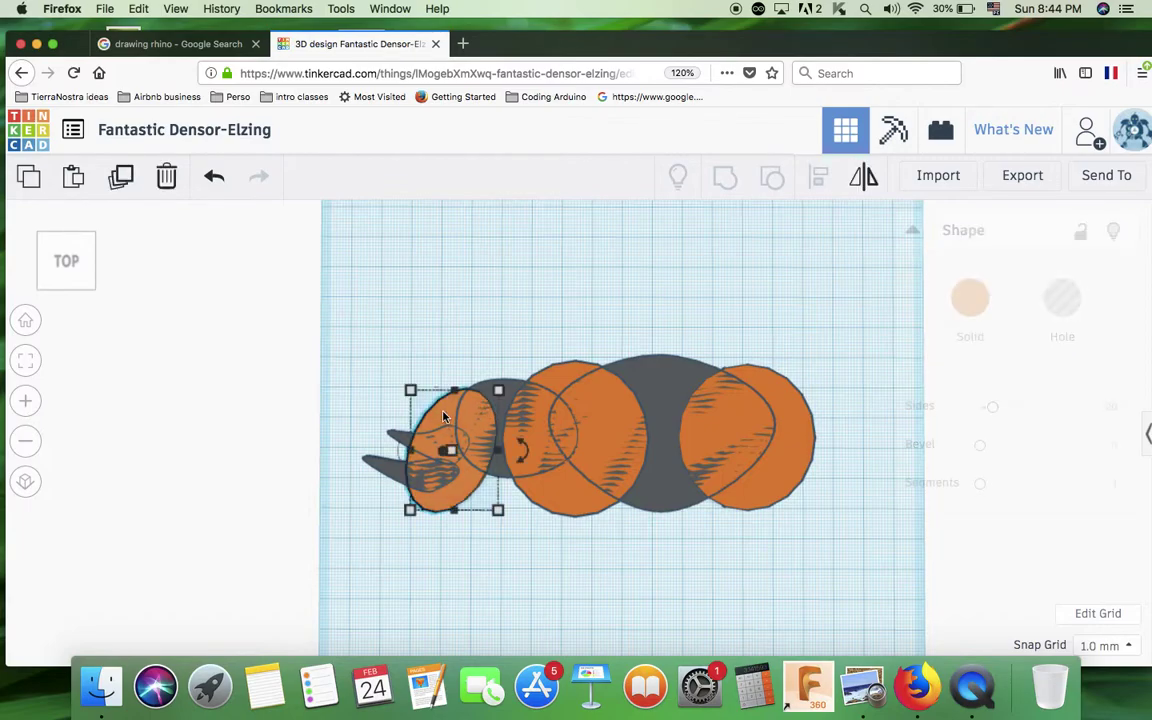
{"action": "left_click_drag", "start_coordinate": [454, 512], "coordinate": [453, 528]}
- Move the front horn 6 mm down and 2 mm toward the neck, and the smaller horn 7 mm down and 1 mm forward
{"action": "left_click", "coordinate": [377, 470]}
{"action": "left_click_drag", "start_coordinate": [377, 469], "coordinate": [394, 493]}
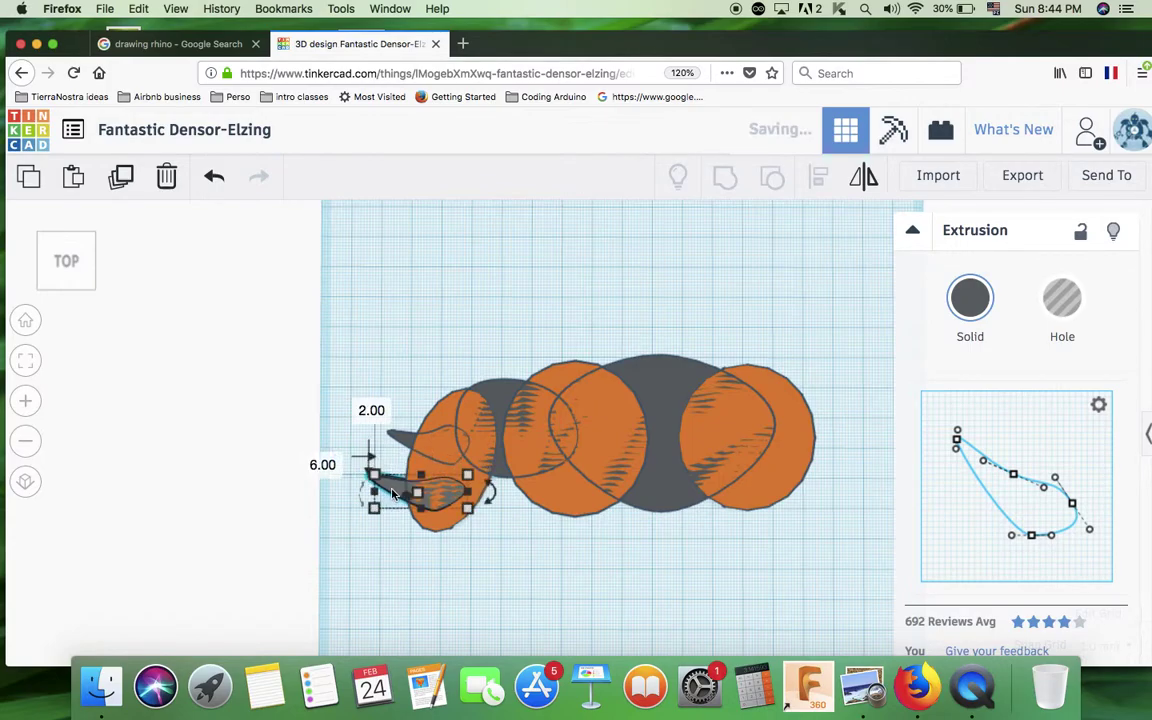
{"action": "left_click", "coordinate": [397, 437]}
{"action": "left_click_drag", "start_coordinate": [399, 441], "coordinate": [405, 465]}
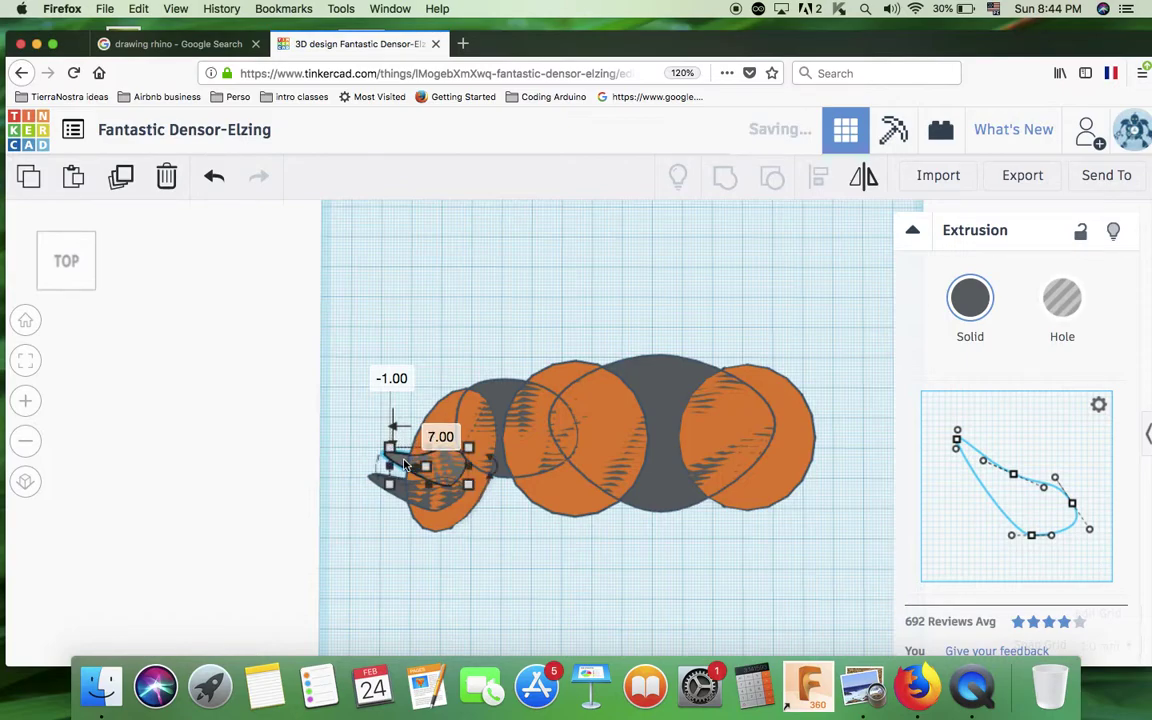
{"action": "left_click", "coordinate": [562, 556]}
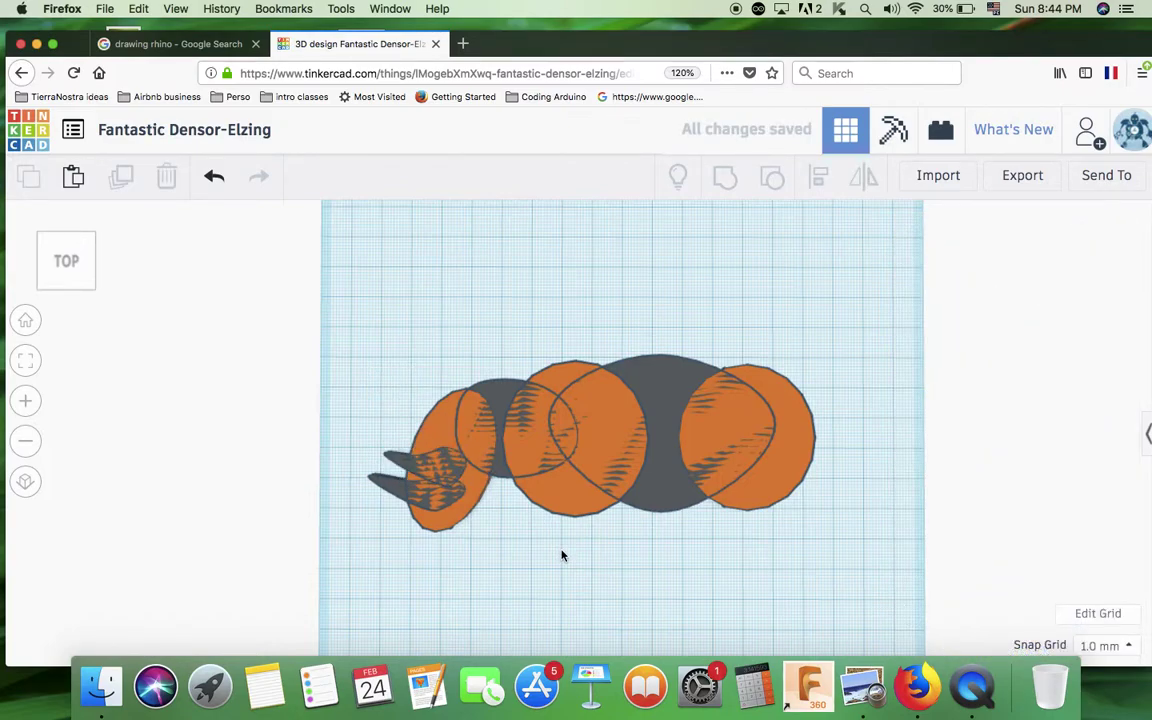
- Lift the front body disc 24 mm off the workplane and return its elevation to 0
{"action": "right_click_drag", "start_coordinate": [592, 567], "coordinate": [709, 562]}
{"action": "right_click_drag", "start_coordinate": [514, 538], "coordinate": [502, 509]}
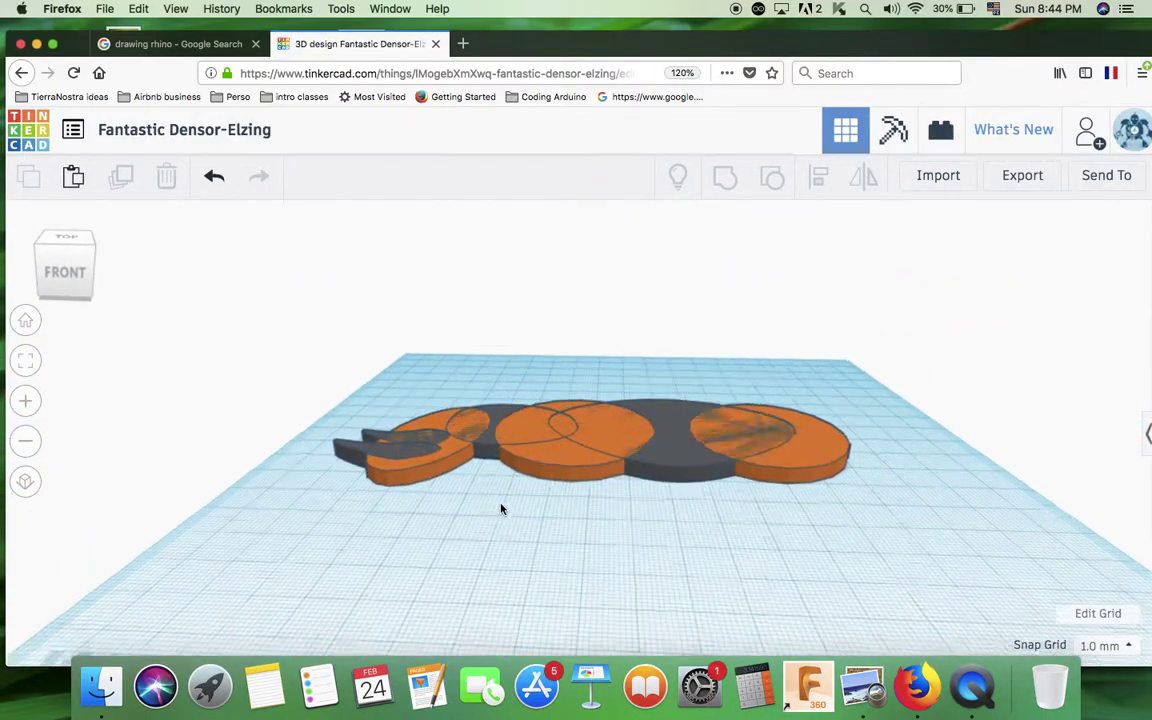
{"action": "scroll", "coordinate": [502, 509], "scroll_direction": "up", "scroll_amount": 3}
{"action": "right_click_drag", "start_coordinate": [708, 550], "coordinate": [703, 445]}
{"action": "left_click", "coordinate": [703, 445]}
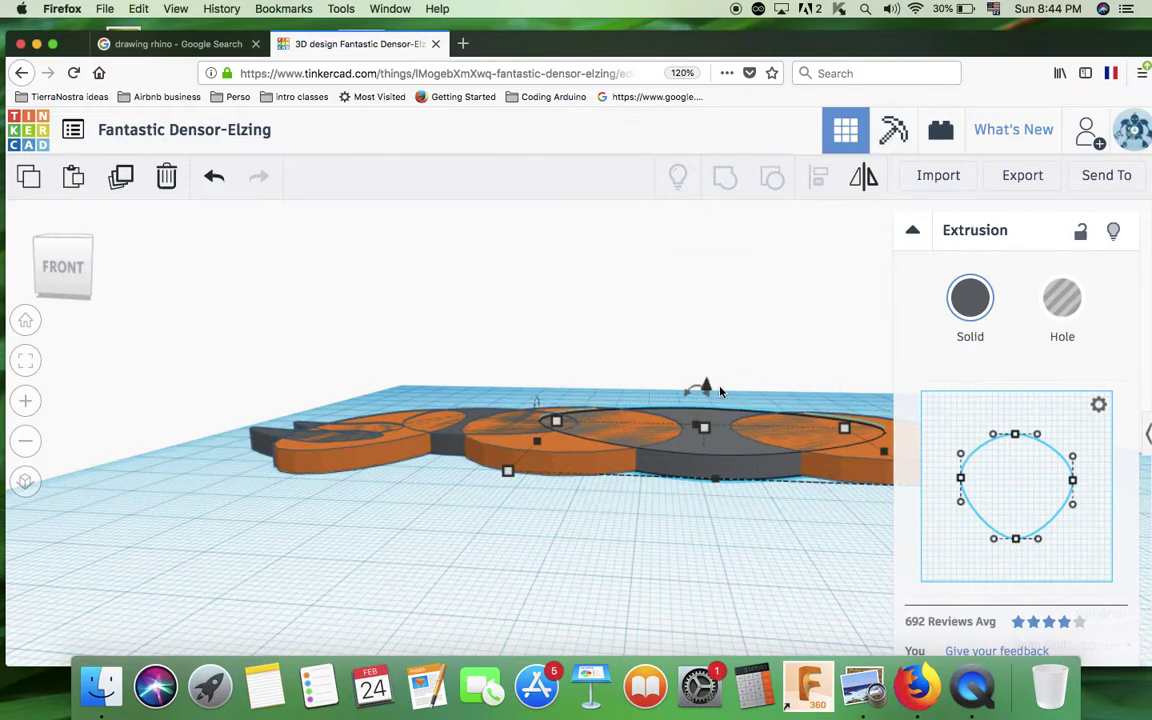
{"action": "left_click", "coordinate": [557, 448]}
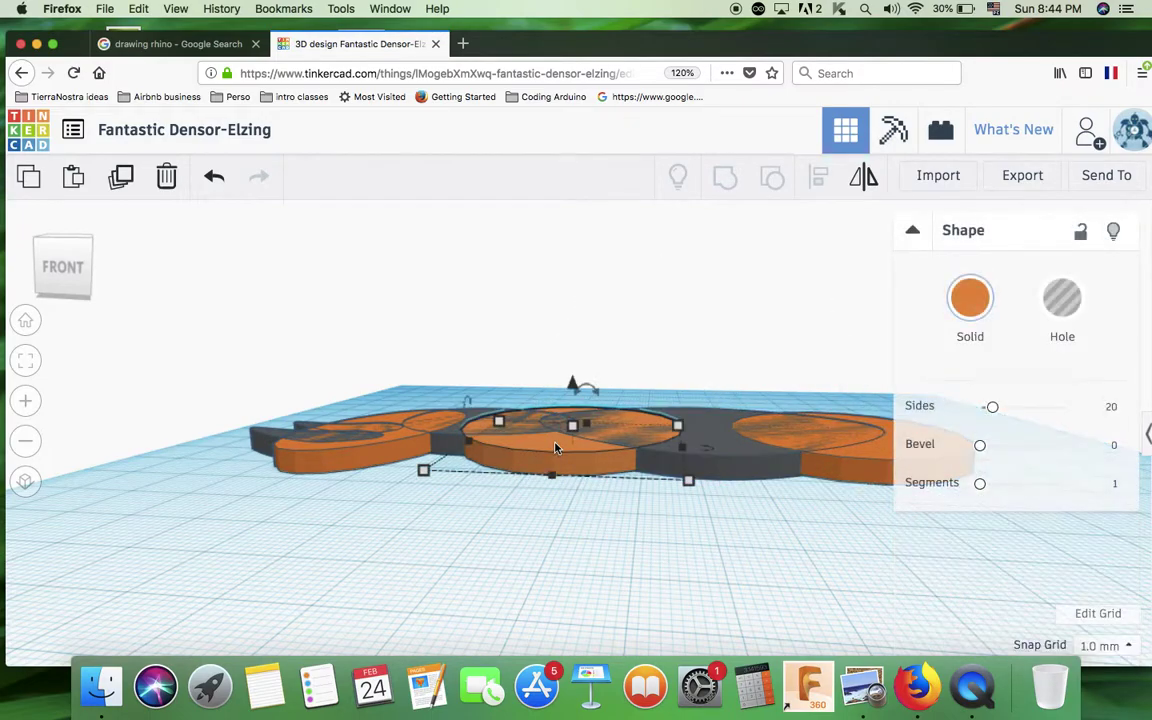
{"action": "left_click", "coordinate": [571, 384]}
{"action": "left_click_drag", "start_coordinate": [573, 388], "coordinate": [550, 268]}
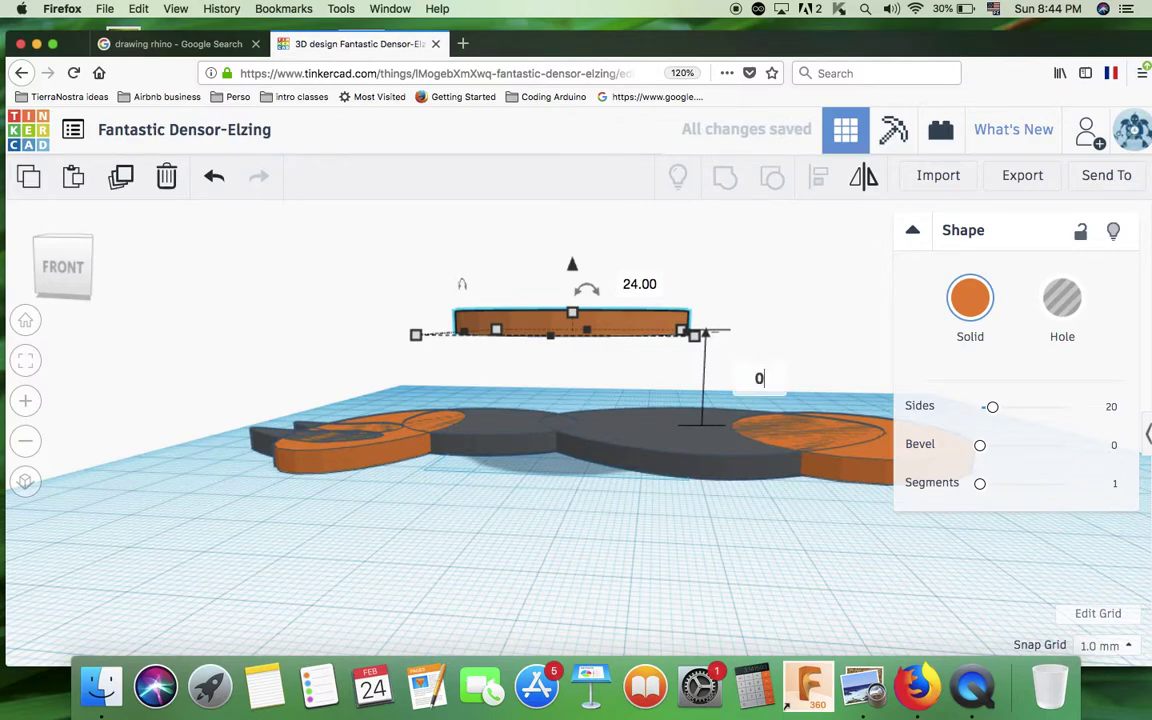
{"action": "key", "text": "d"}
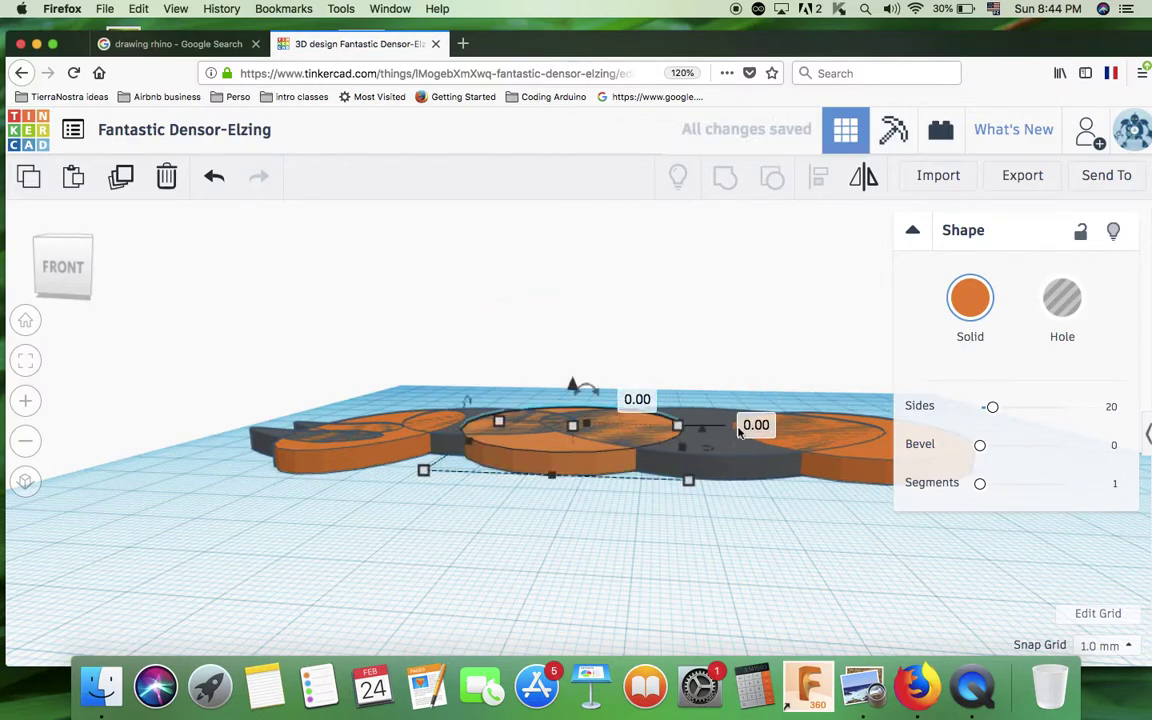
- Try grouping all seven rhino shapes into one solid to inspect the silhouette, and undo the grouping
{"action": "left_click", "coordinate": [628, 502]}
{"action": "right_click_drag", "start_coordinate": [627, 501], "coordinate": [656, 569]}
{"action": "scroll", "coordinate": [656, 569], "scroll_direction": "down", "scroll_amount": 3}
{"action": "left_click_drag", "start_coordinate": [231, 319], "coordinate": [955, 614]}
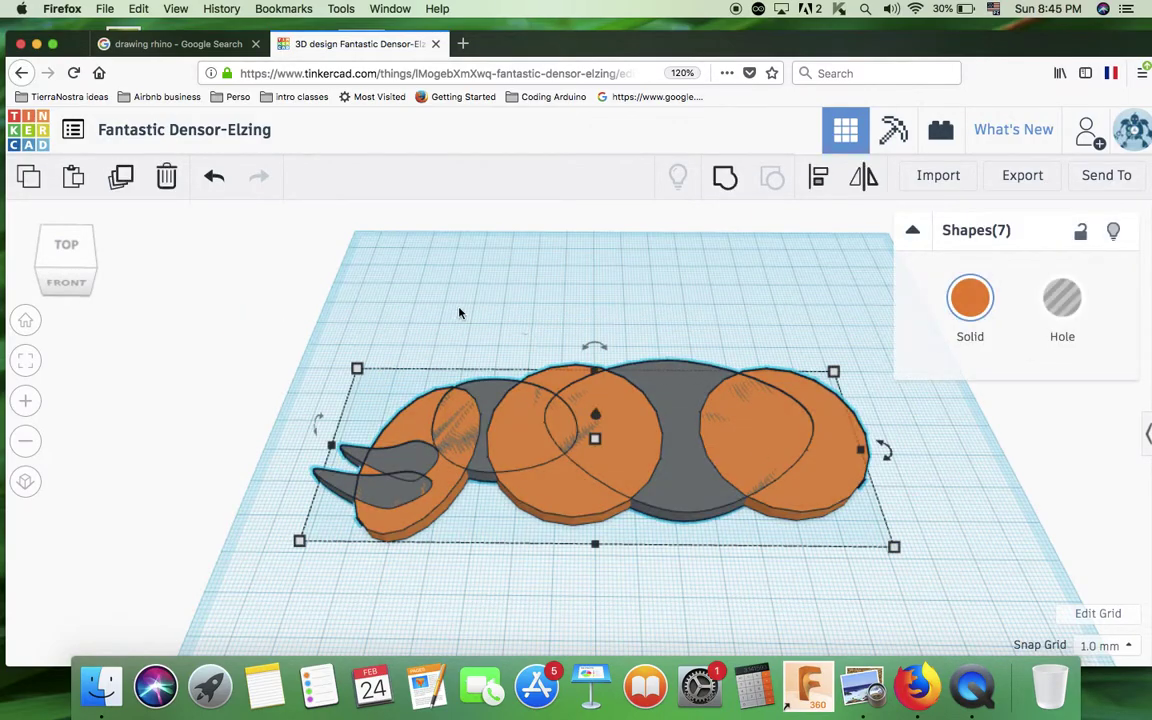
{"action": "left_click", "coordinate": [725, 180]}
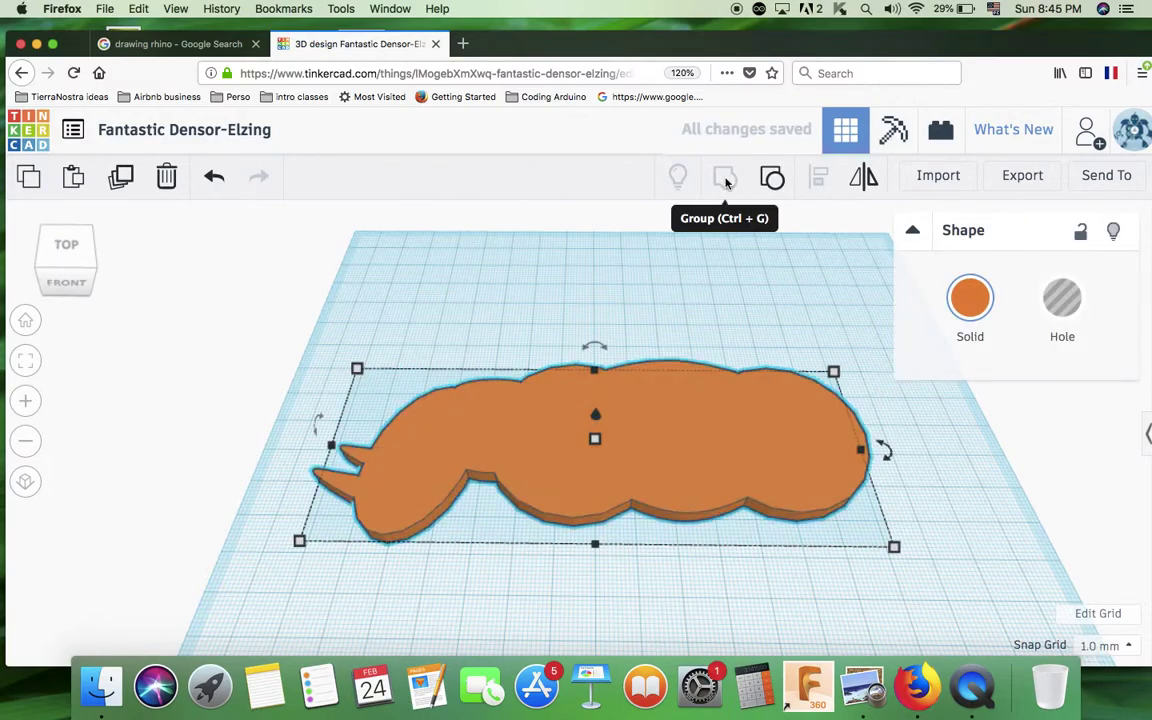
{"action": "right_click_drag", "start_coordinate": [656, 520], "coordinate": [660, 612]}
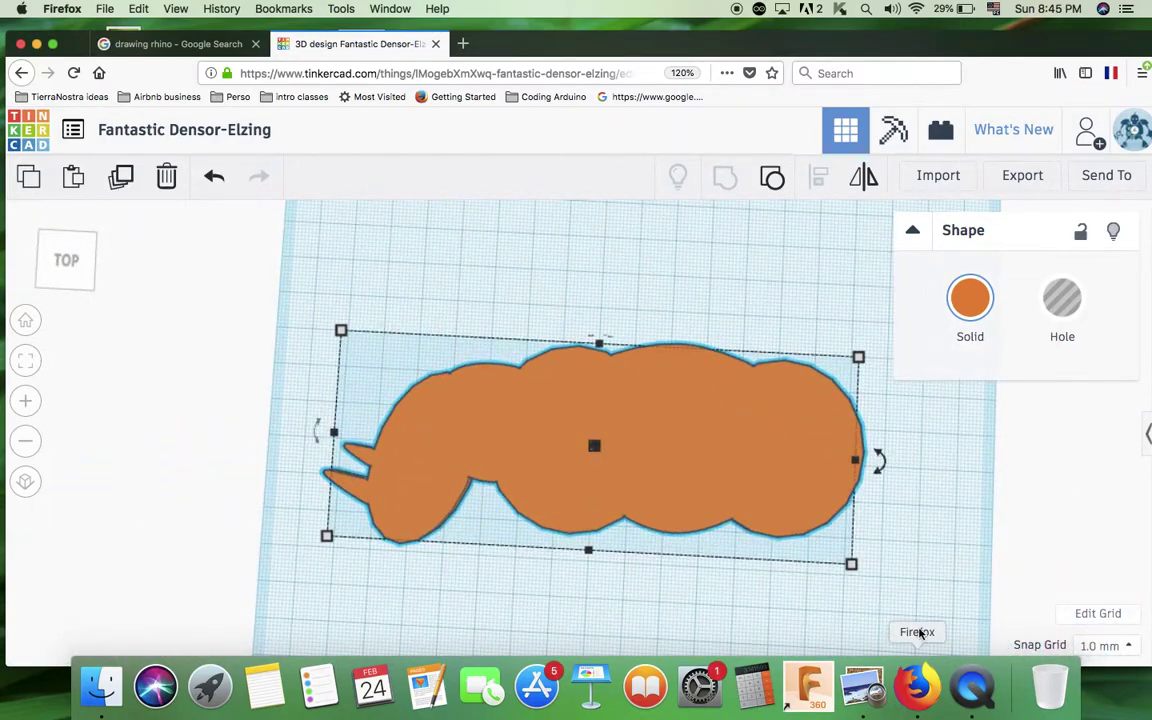
{"action": "key", "text": "super+z"}
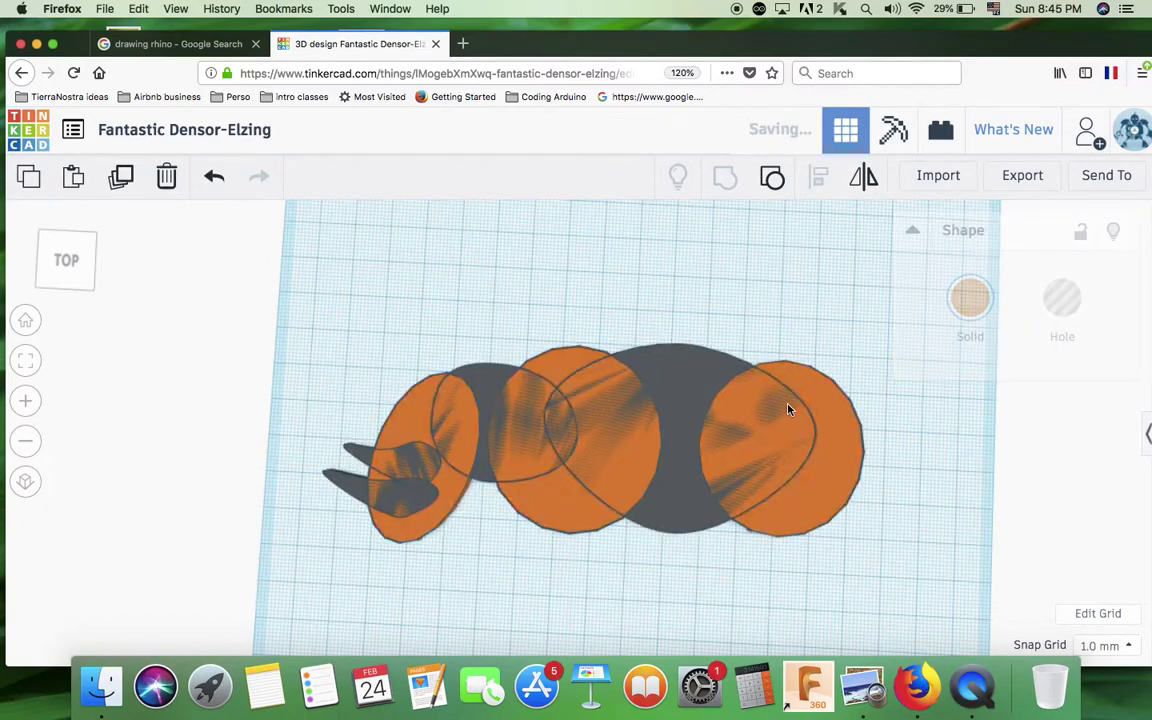
- Trim the rear body disc slightly from its upper edge and shift the front body disc a little toward the rear
{"action": "left_click", "coordinate": [822, 390]}
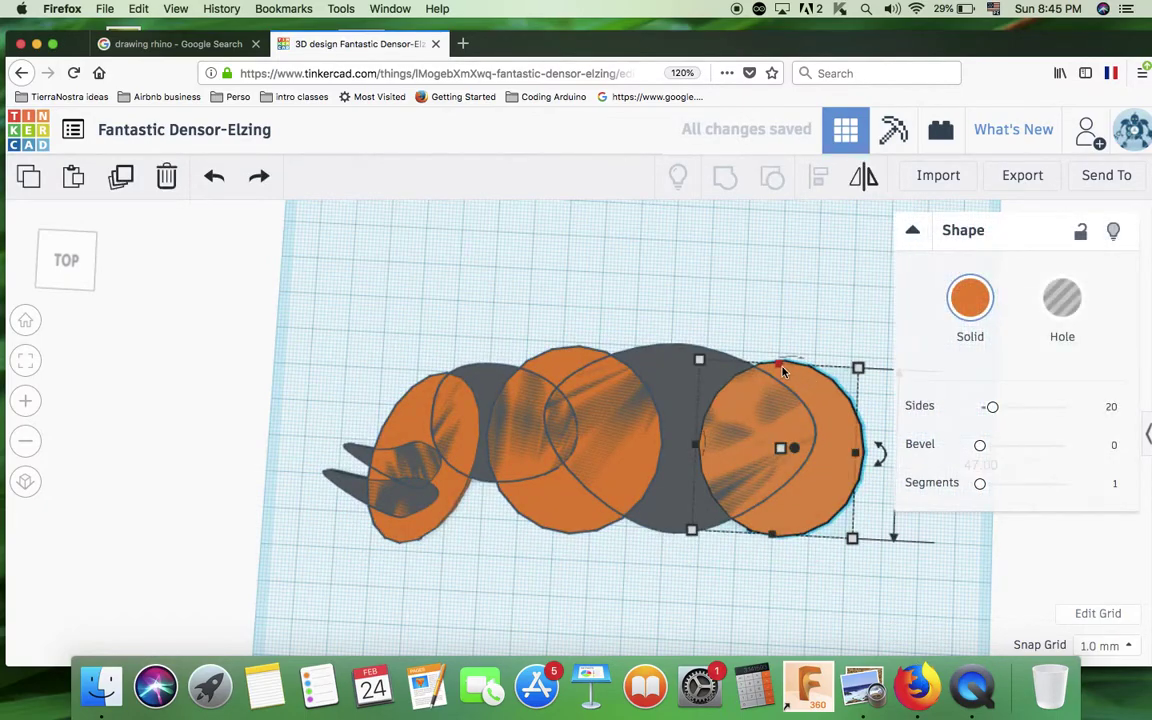
{"action": "left_click_drag", "start_coordinate": [780, 366], "coordinate": [780, 375]}
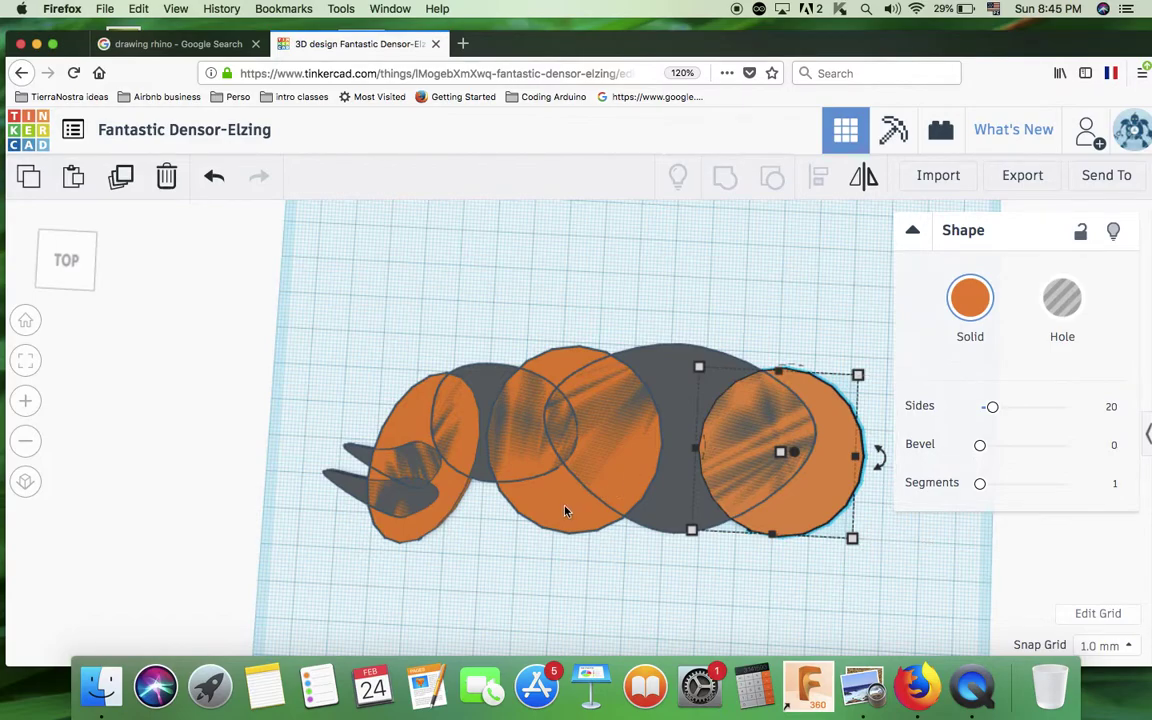
{"action": "left_click_drag", "start_coordinate": [565, 511], "coordinate": [581, 510]}
- Shift the neck 8 mm, the head about 6 mm and the smaller horn 4 mm toward the rear of the rhino
{"action": "left_click", "coordinate": [486, 386]}
{"action": "left_click_drag", "start_coordinate": [486, 386], "coordinate": [515, 383]}
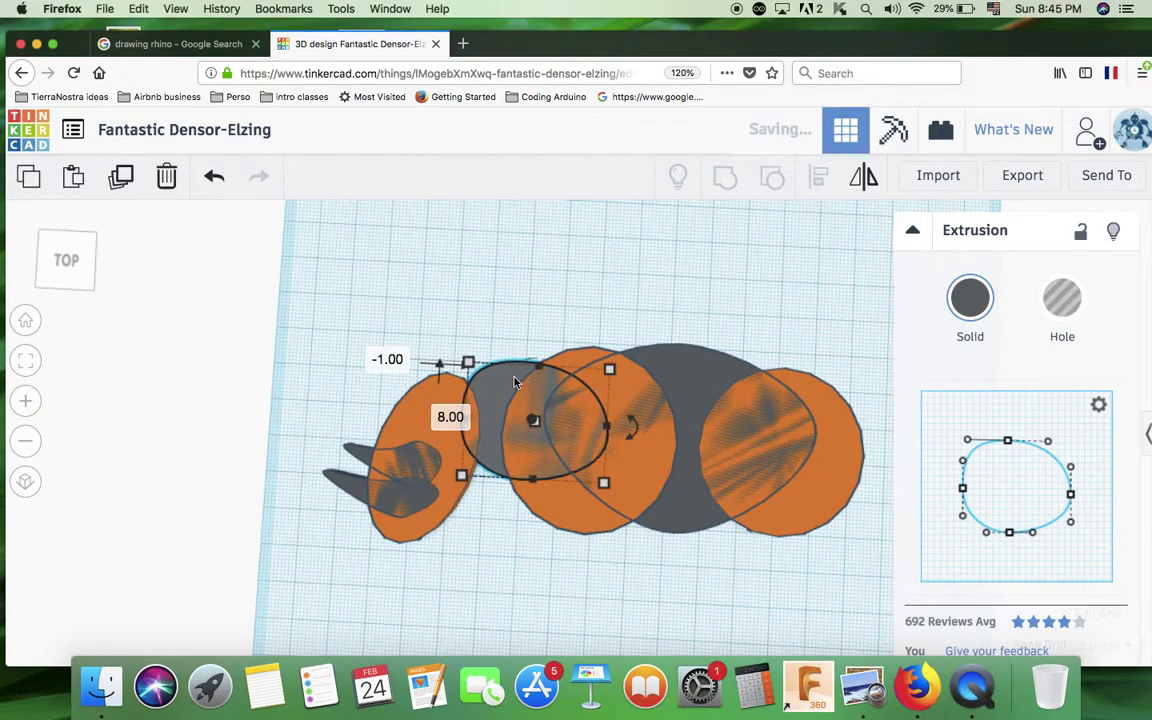
{"action": "left_click", "coordinate": [428, 401]}
{"action": "left_click_drag", "start_coordinate": [428, 401], "coordinate": [447, 404]}
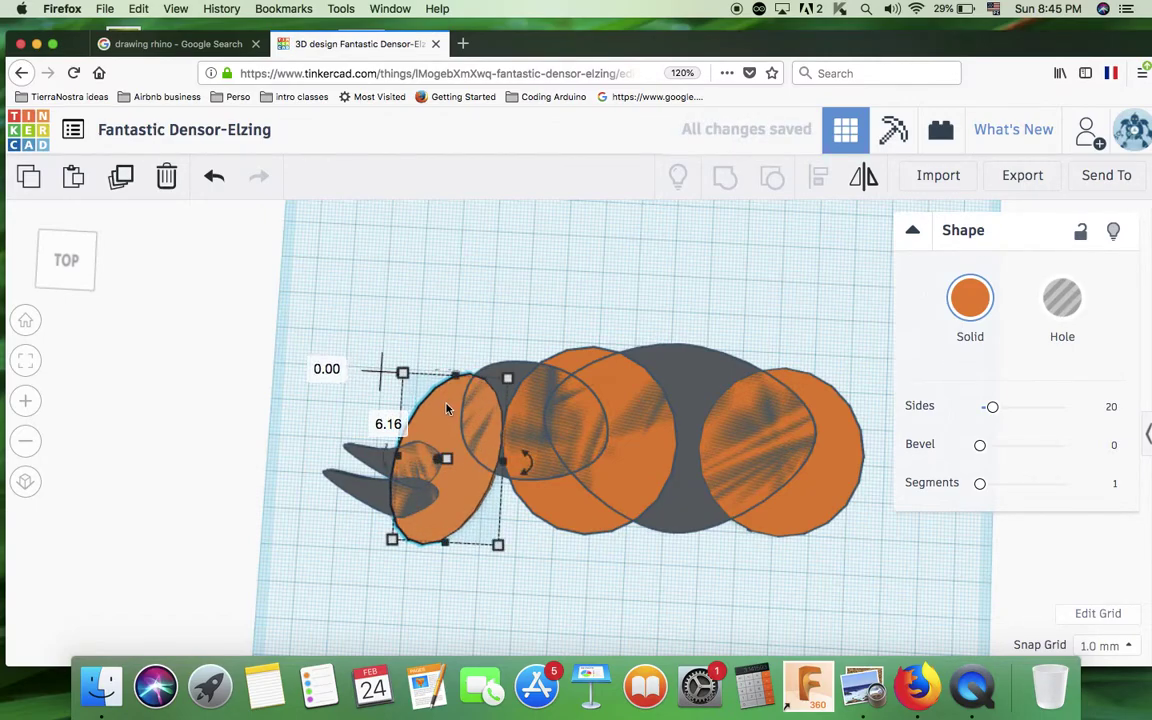
{"action": "left_click", "coordinate": [366, 462]}
{"action": "left_click_drag", "start_coordinate": [366, 462], "coordinate": [381, 456]}
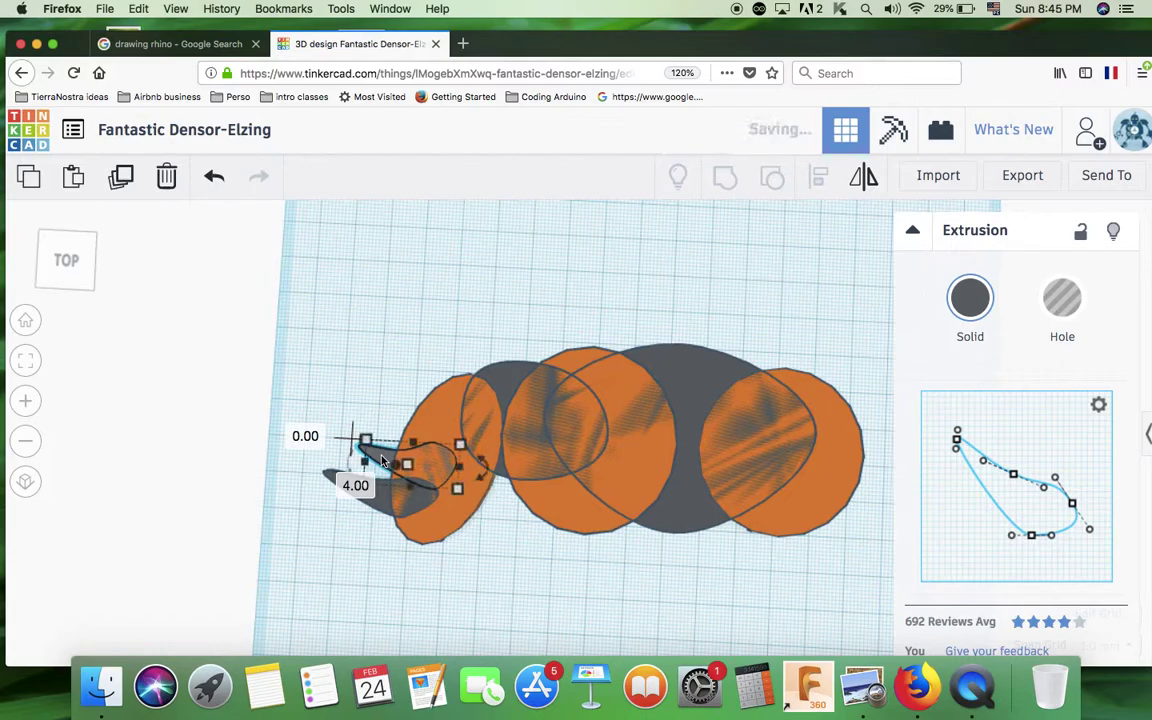
- Select all seven rhino shapes and group them into one solid body
{"action": "left_click", "coordinate": [540, 545]}
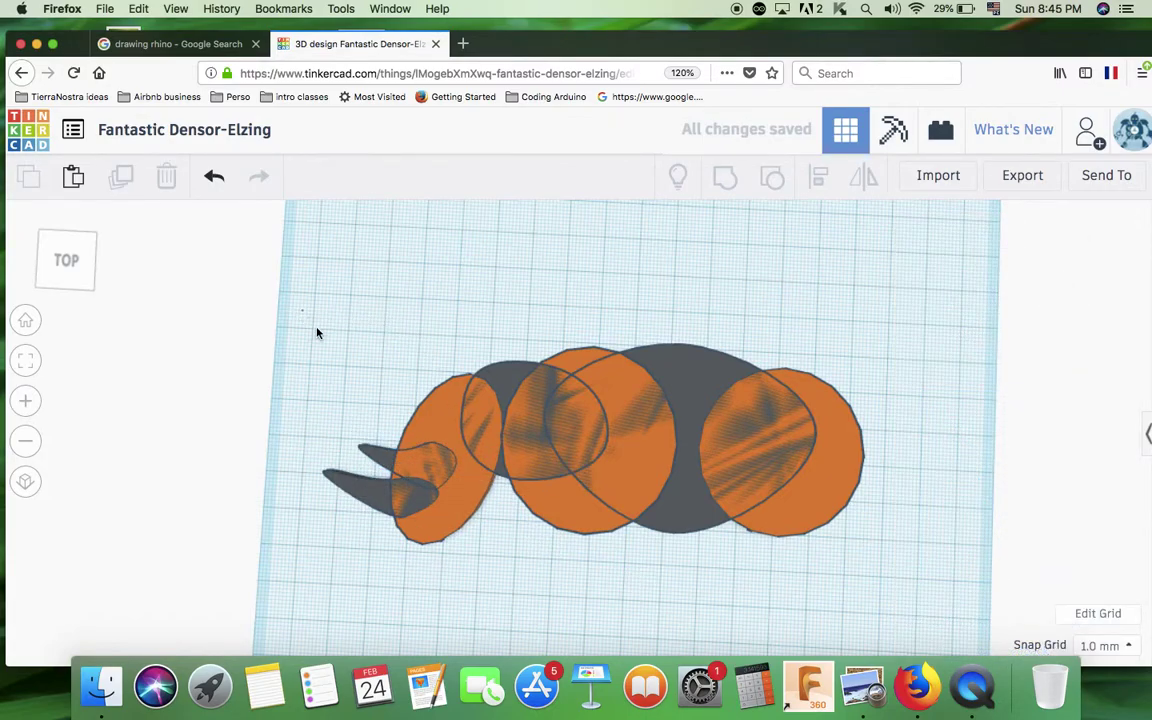
{"action": "left_click_drag", "start_coordinate": [628, 585], "coordinate": [911, 628]}
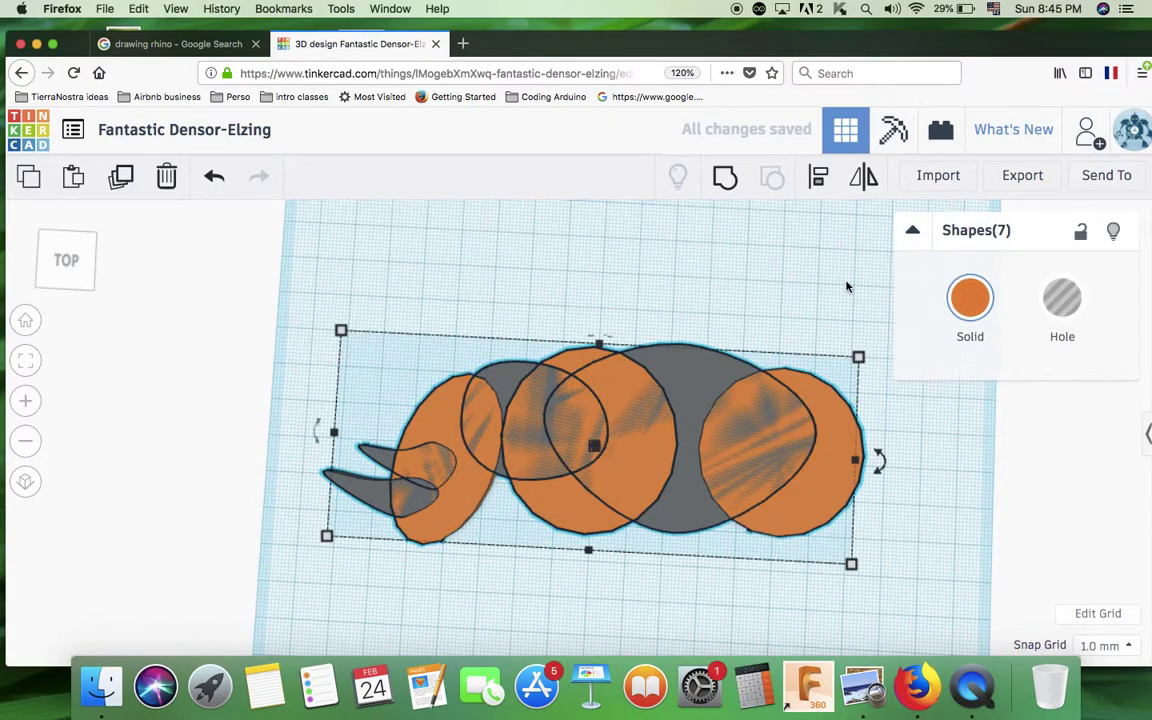
{"action": "left_click", "coordinate": [726, 181]}
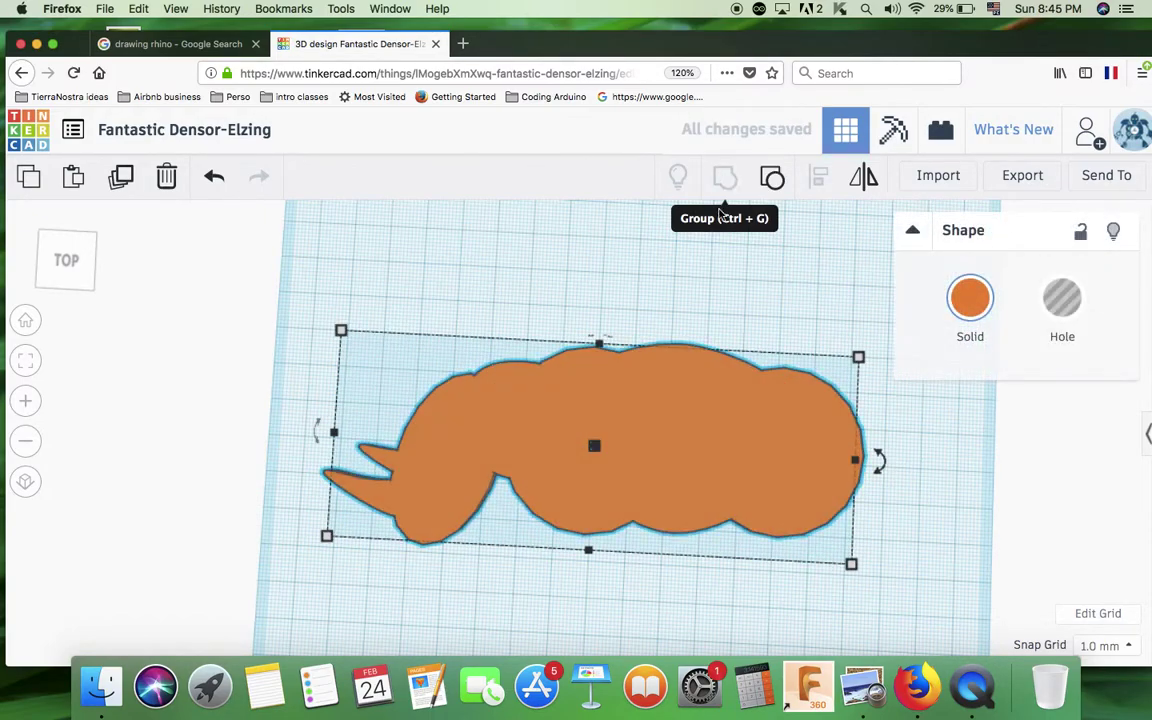
- Rotate the grouped rhino body so it stands upright on the workplane
{"action": "scroll", "coordinate": [687, 450], "scroll_direction": "down", "scroll_amount": 2}
{"action": "right_click_drag", "start_coordinate": [675, 487], "coordinate": [440, 514]}
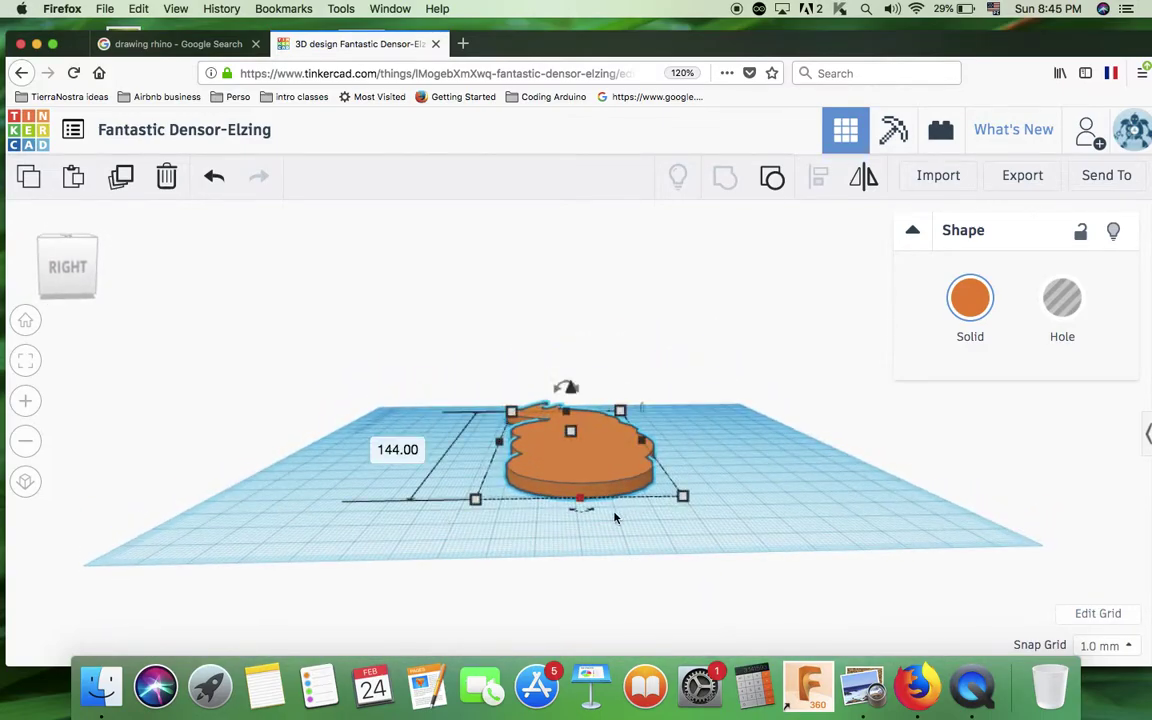
{"action": "scroll", "coordinate": [537, 374], "scroll_direction": "up", "scroll_amount": 3}
{"action": "mouse_move", "coordinate": [563, 383]}
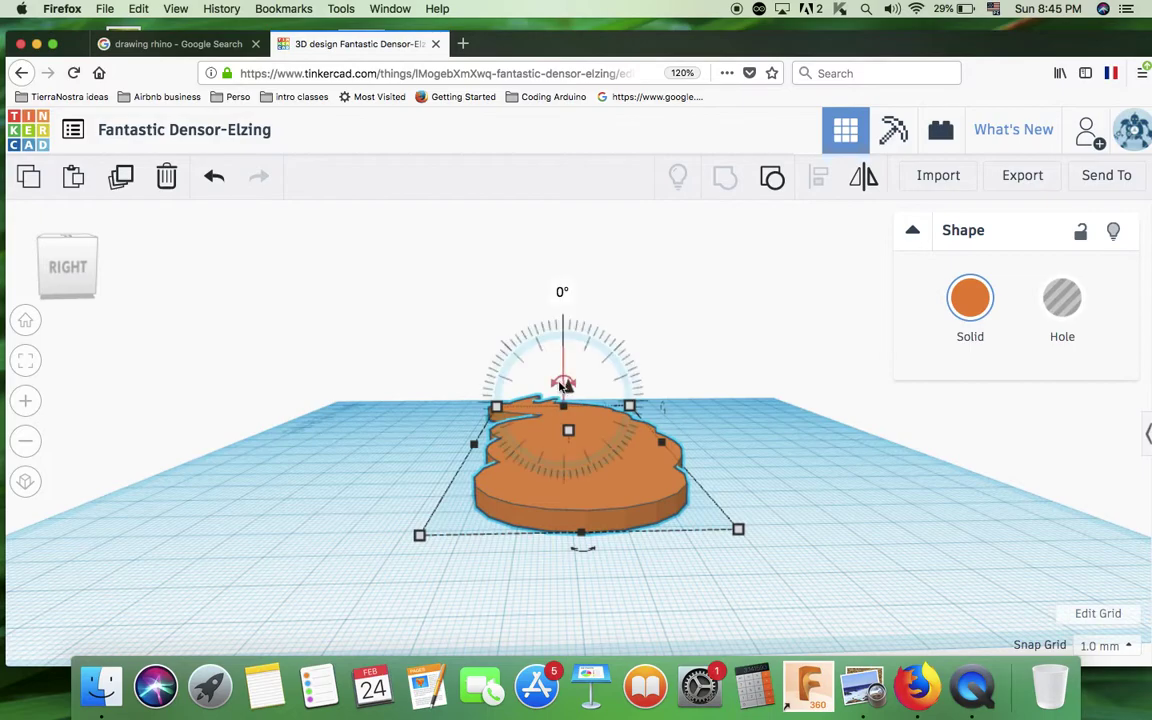
{"action": "left_click_drag", "start_coordinate": [563, 383], "coordinate": [503, 401]}
{"action": "right_click_drag", "start_coordinate": [411, 496], "coordinate": [710, 512]}
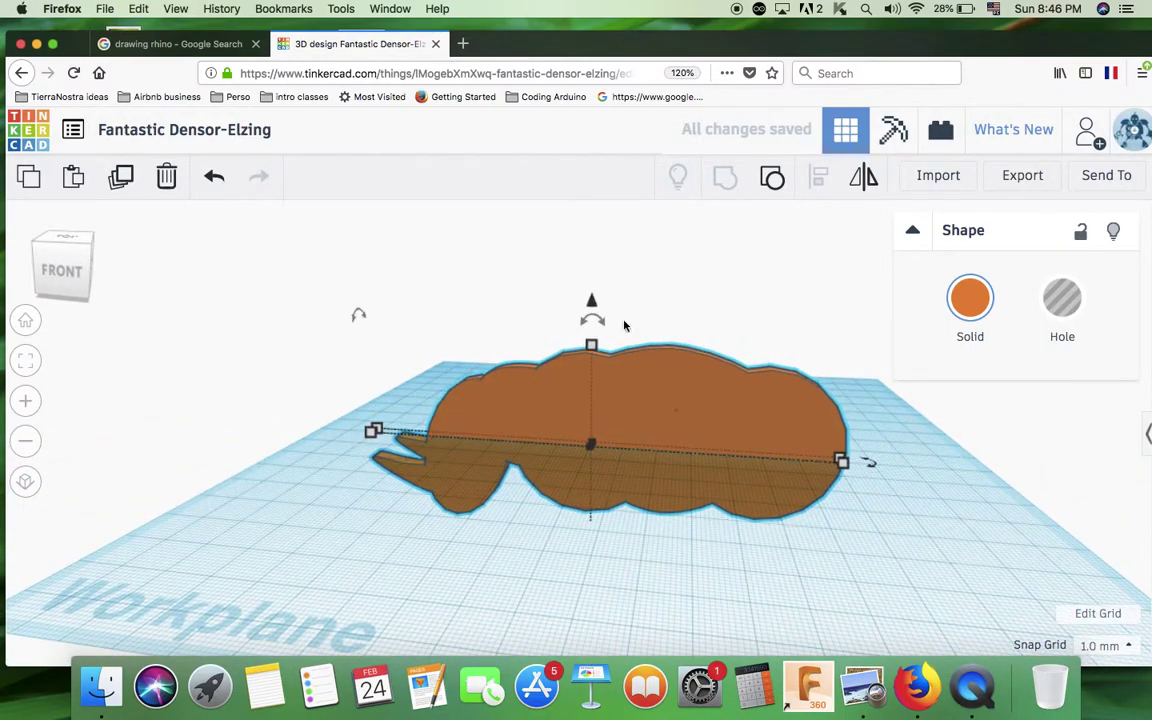
- Raise the upright rhino body to 12 mm above the workplane and slightly further, leaving room for the legs
{"action": "left_click_drag", "start_coordinate": [593, 305], "coordinate": [586, 150]}
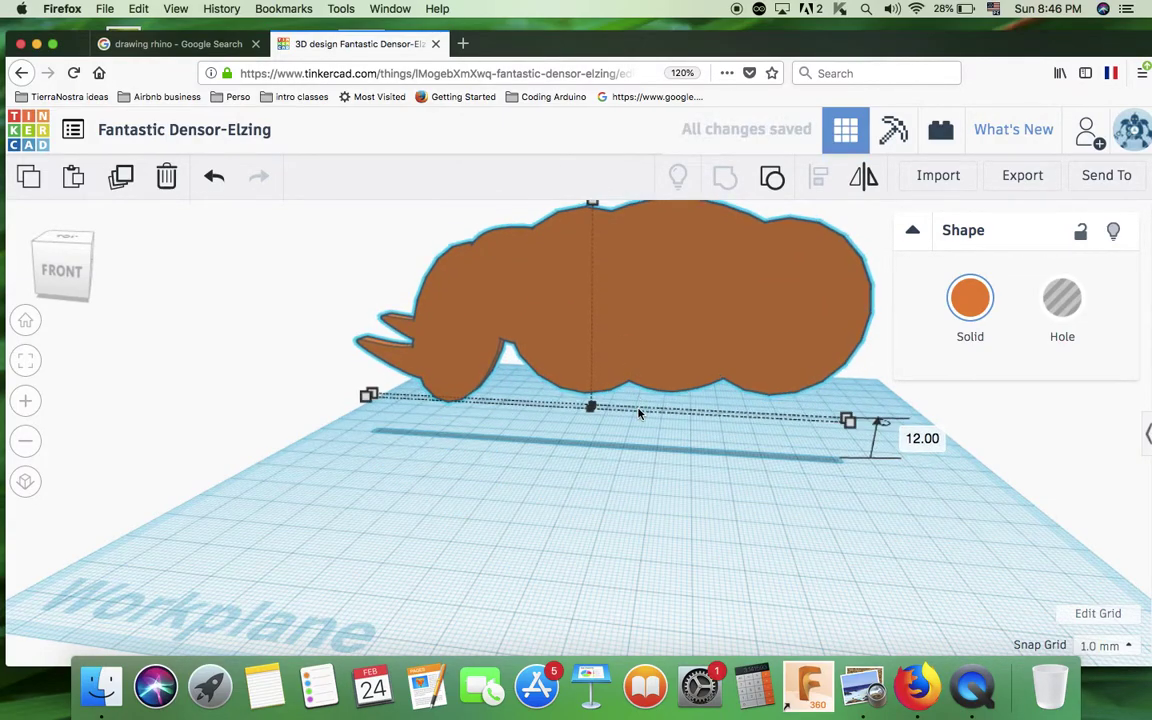
{"action": "scroll", "coordinate": [640, 414], "scroll_direction": "down", "scroll_amount": 1}
{"action": "right_click_drag", "start_coordinate": [612, 447], "coordinate": [671, 453]}
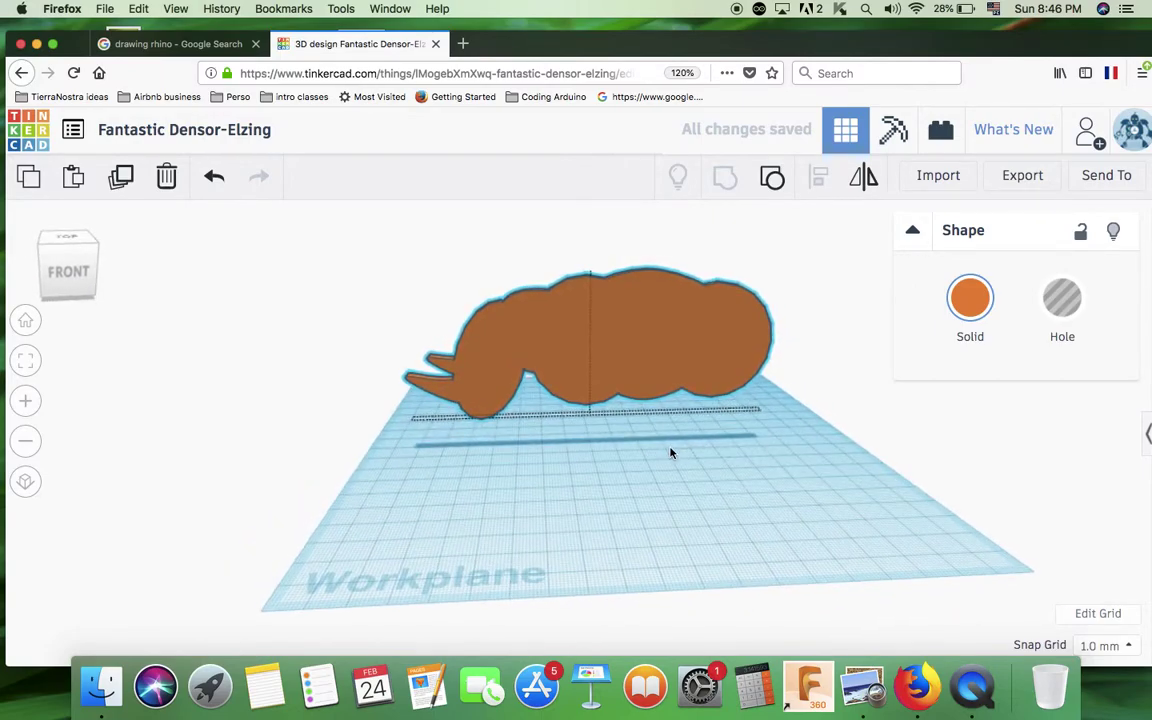
{"action": "left_click_drag", "start_coordinate": [590, 230], "coordinate": [591, 214]}
{"action": "mouse_move", "coordinate": [687, 476]}
{"action": "right_mouse_down"}
{"action": "mouse_move", "coordinate": [690, 517]}
{"action": "mouse_move", "coordinate": [686, 499]}
{"action": "right_mouse_up"}
{"action": "scroll", "coordinate": [684, 524], "scroll_direction": "down", "scroll_amount": 1}
{"action": "scroll", "coordinate": [684, 524], "scroll_direction": "down", "scroll_amount": 3}
{"action": "scroll", "coordinate": [684, 522], "scroll_direction": "up", "scroll_amount": 4}
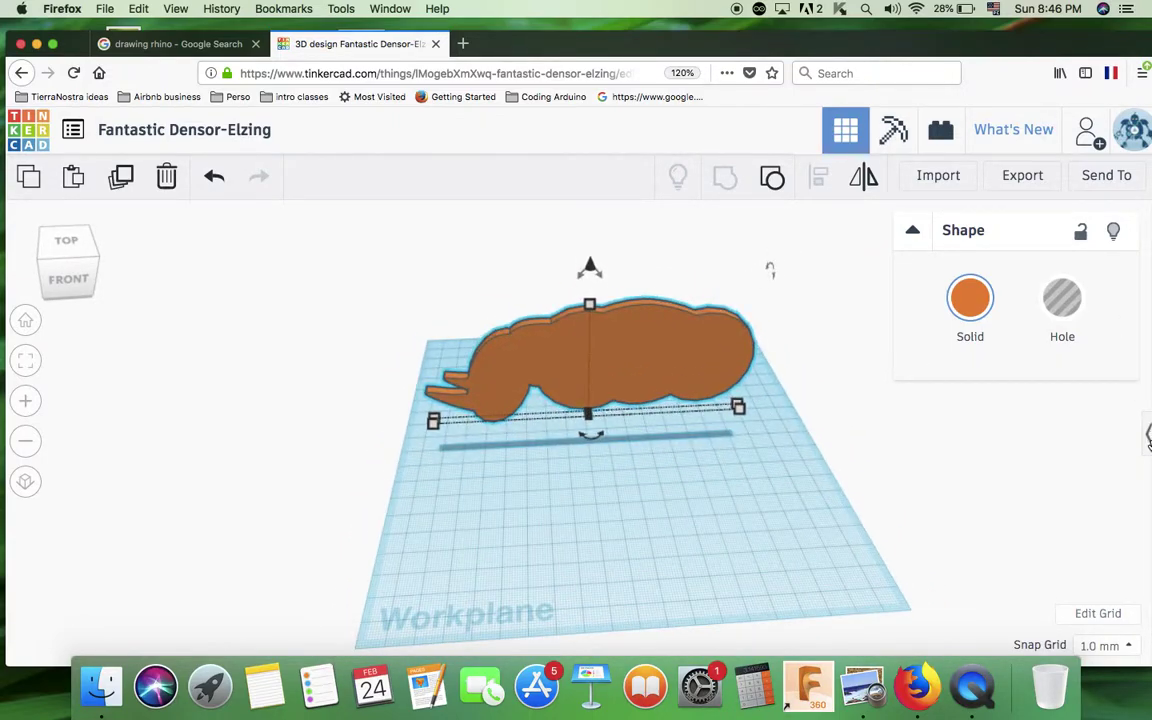
- Place a solid cylinder from Basic Shapes on the workplane in front of the raised body
{"action": "left_click", "coordinate": [1147, 428]}
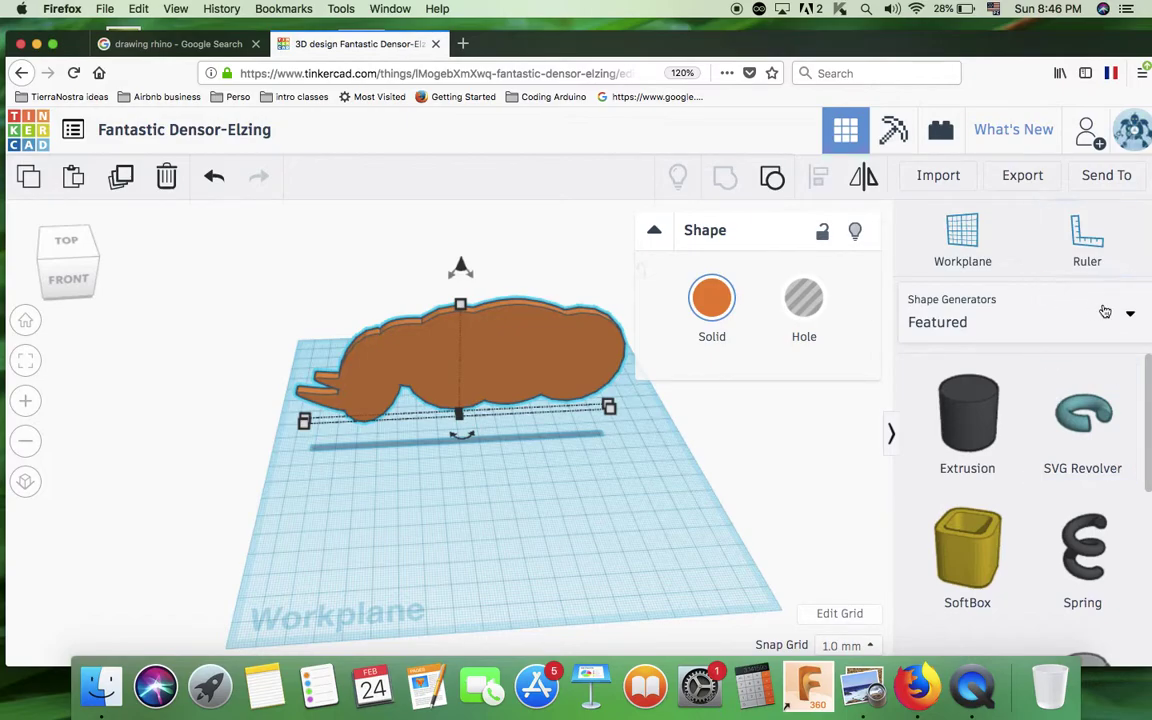
{"action": "left_click", "coordinate": [1115, 314]}
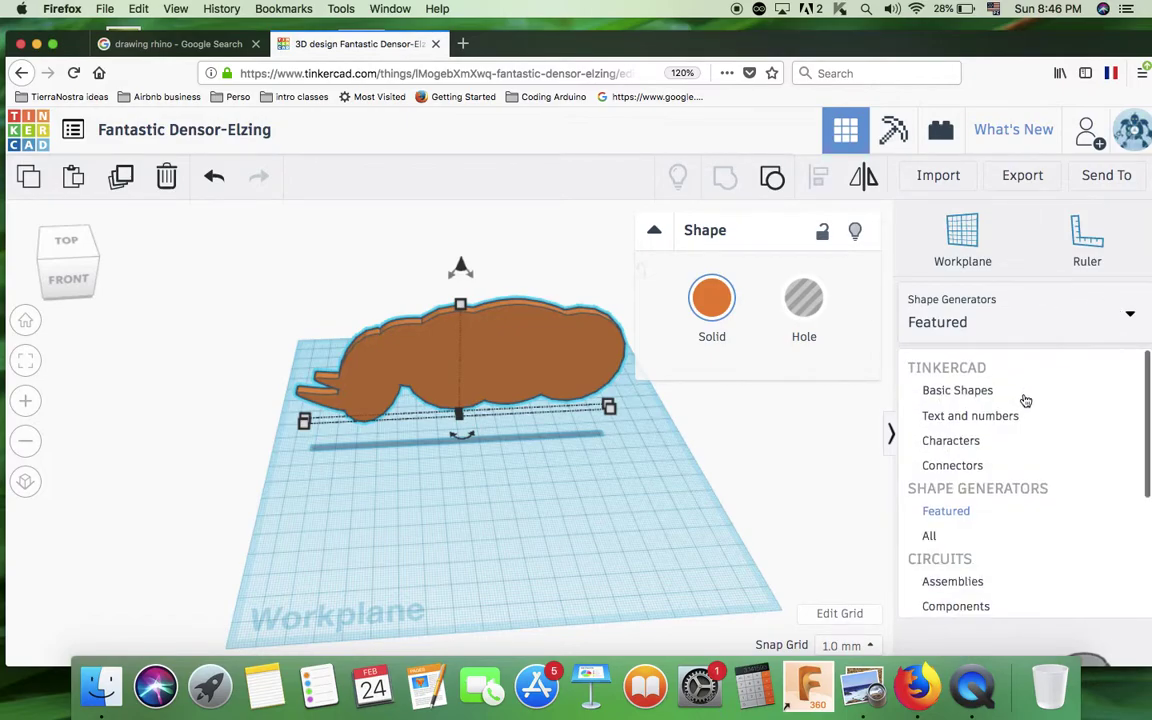
{"action": "left_click", "coordinate": [993, 400]}
{"action": "left_click_drag", "start_coordinate": [1075, 535], "coordinate": [443, 500]}
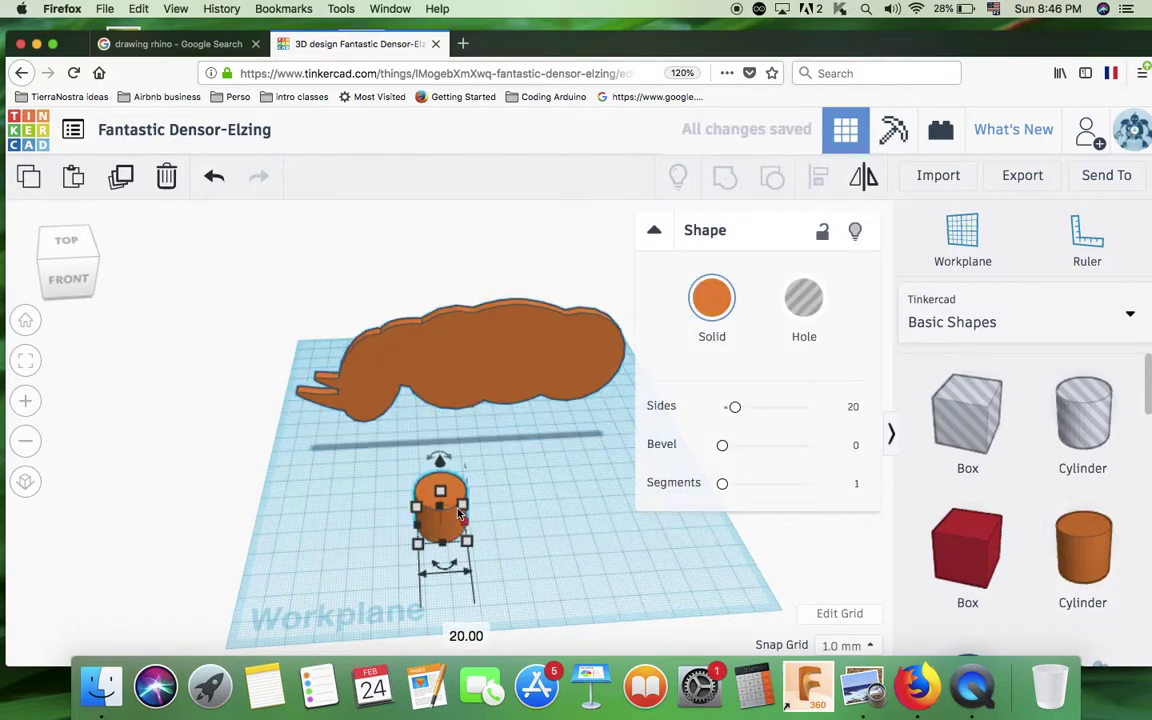
- Resize the cylinder to 49 by 23 mm and 4 mm high, and shift it 29 mm toward the head side and 12 mm toward the body
{"action": "left_click", "coordinate": [537, 507]}
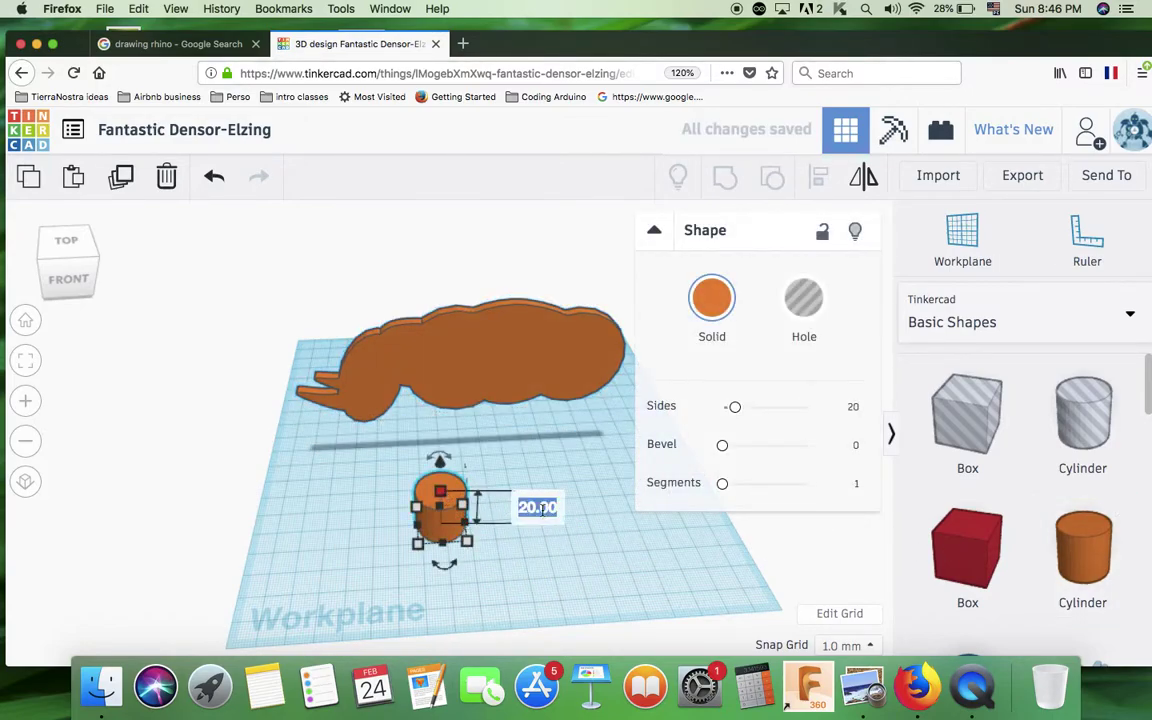
{"action": "type", "text": "4"}
{"action": "key", "text": "Return"}
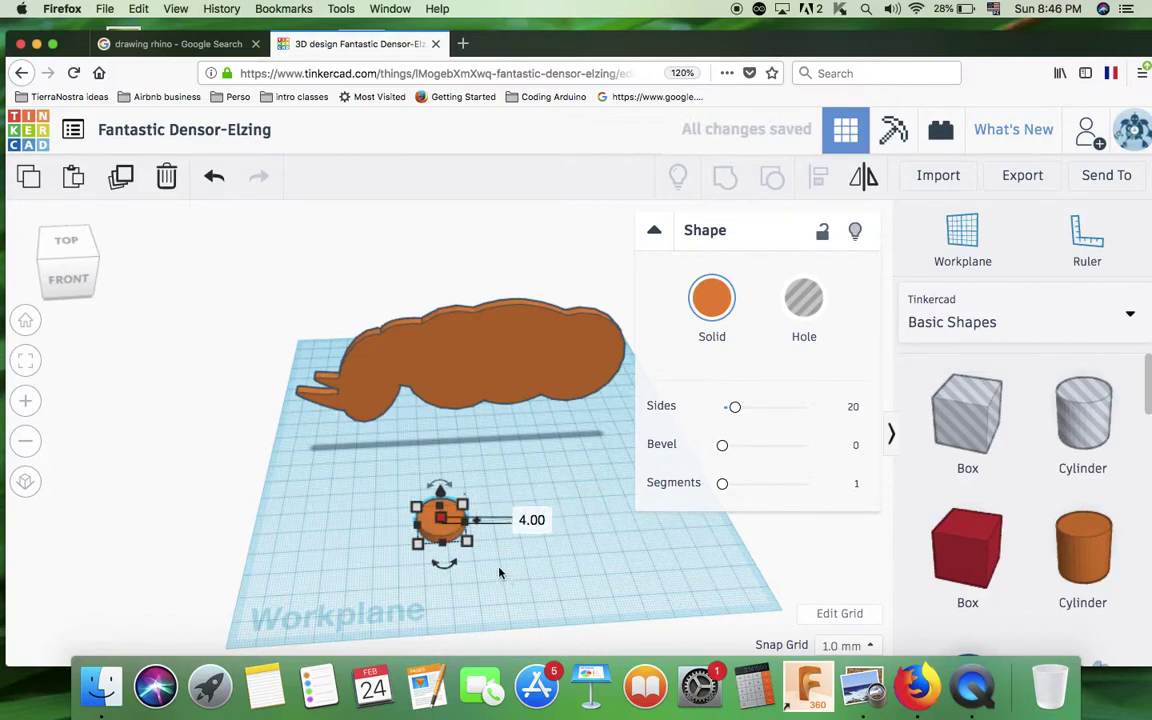
{"action": "left_click_drag", "start_coordinate": [469, 545], "coordinate": [541, 548]}
{"action": "left_click_drag", "start_coordinate": [476, 525], "coordinate": [405, 508]}
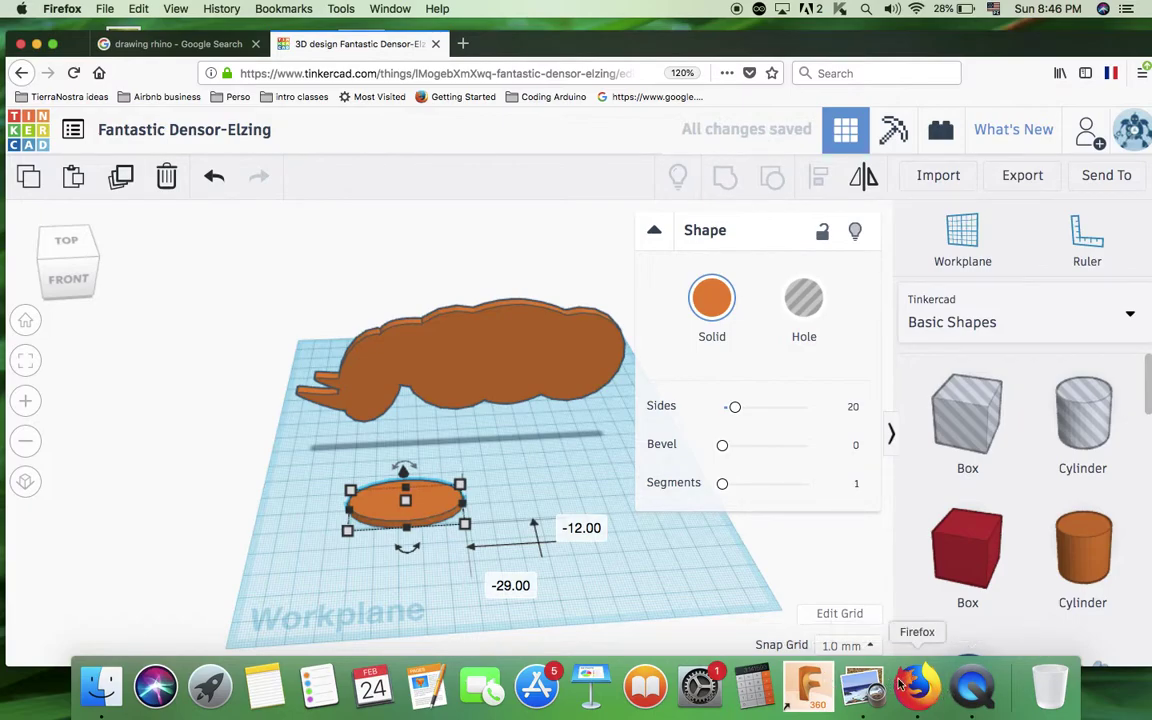
- Check the leg proportions on the Step 14 sketch in Preview and enlarge the flat ellipse to 57 mm long, widening it as well
{"action": "left_click", "coordinate": [862, 688]}
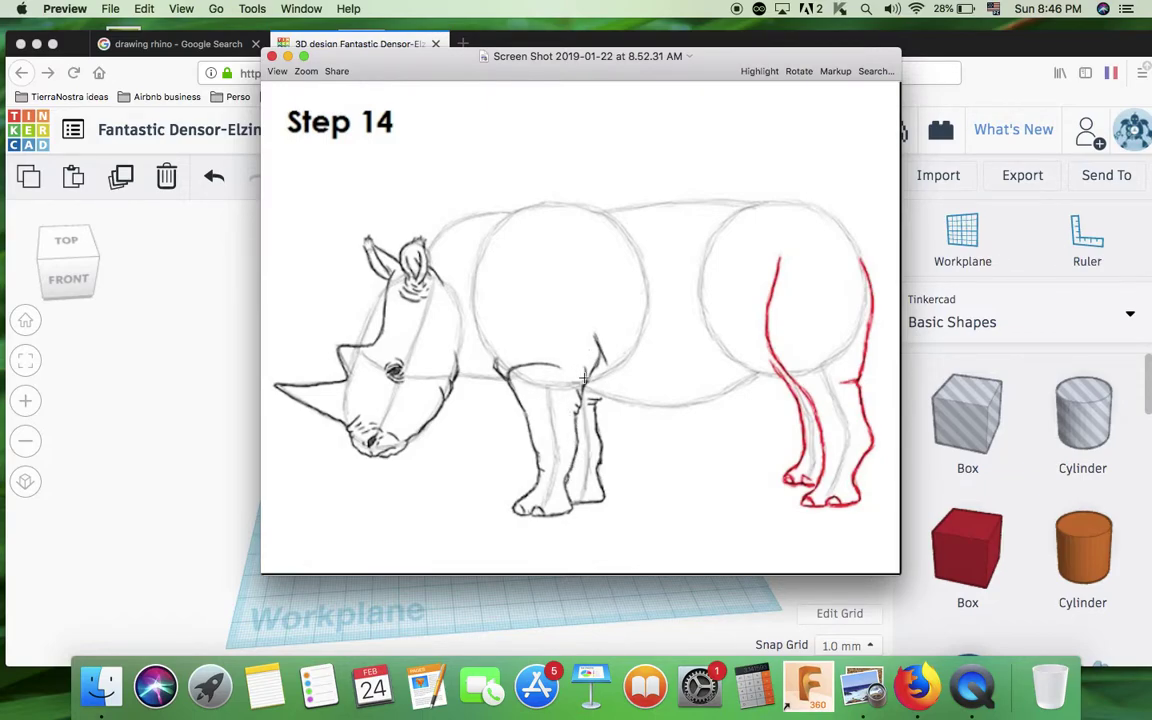
{"action": "left_click", "coordinate": [225, 455]}
{"action": "mouse_move", "coordinate": [452, 586]}
{"action": "right_mouse_down"}
{"action": "mouse_move", "coordinate": [458, 604]}
{"action": "mouse_move", "coordinate": [452, 577]}
{"action": "right_mouse_up"}
{"action": "mouse_move", "coordinate": [467, 531]}
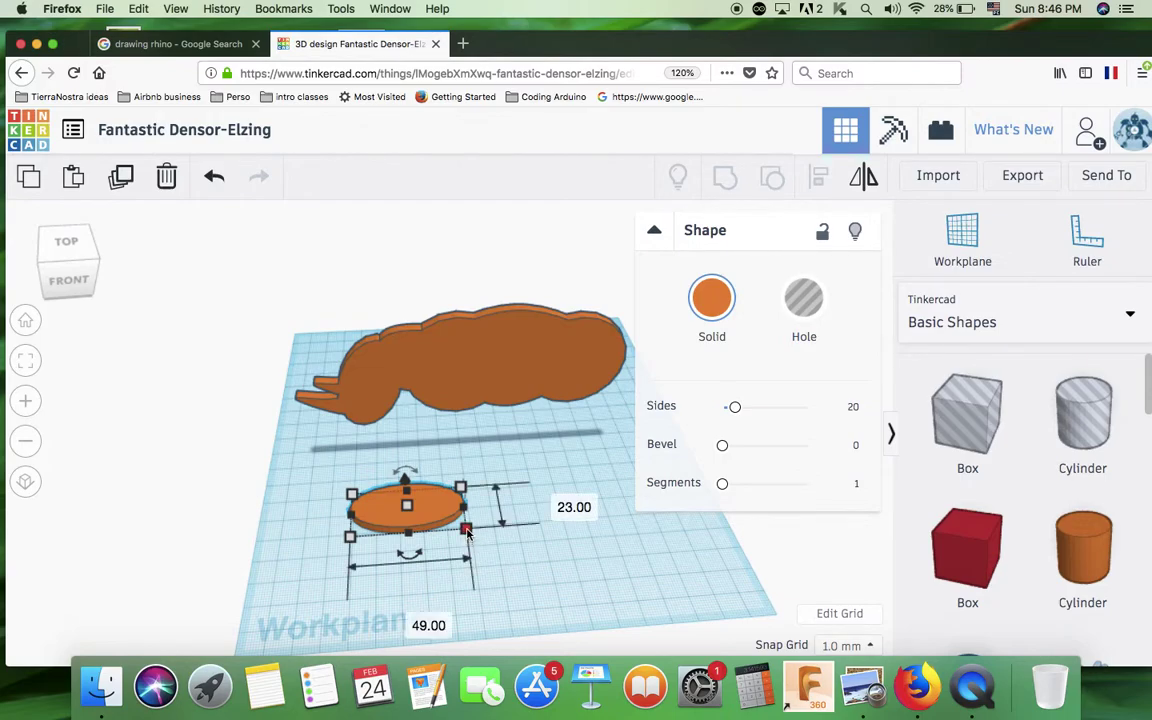
{"action": "left_click_drag", "start_coordinate": [467, 531], "coordinate": [489, 548]}
{"action": "mouse_move", "coordinate": [540, 599]}
{"action": "right_mouse_down"}
{"action": "mouse_move", "coordinate": [537, 618]}
{"action": "mouse_move", "coordinate": [521, 604]}
{"action": "right_mouse_up"}
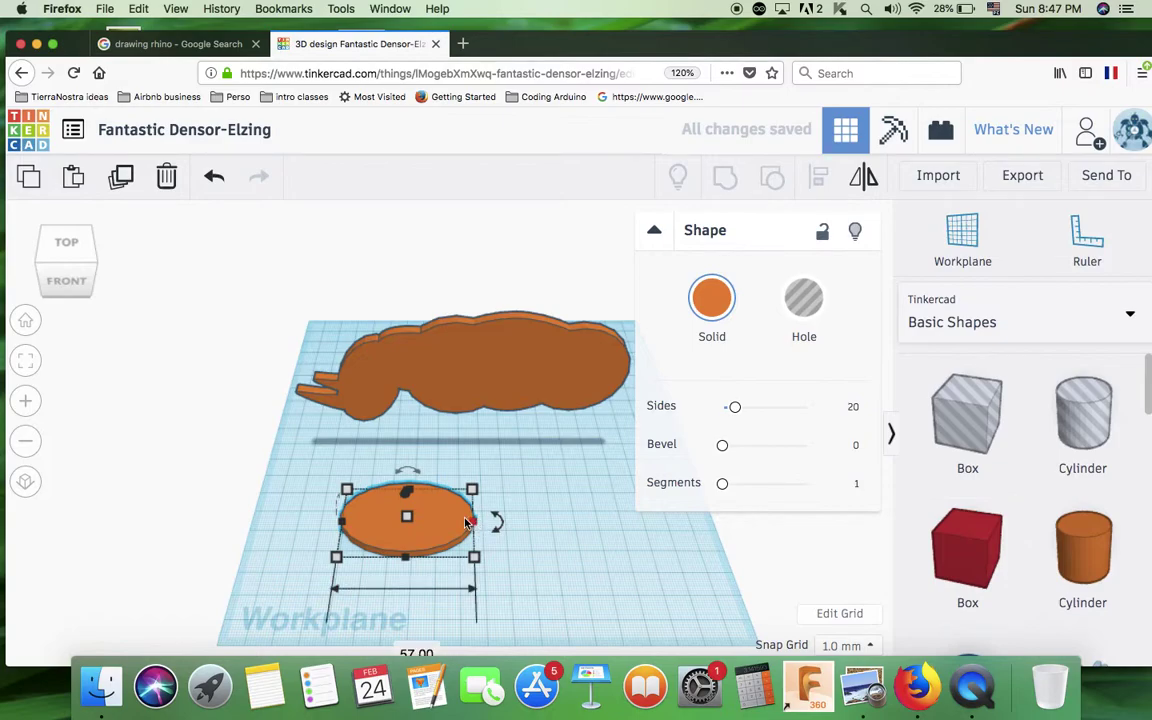
- Duplicate the ellipse and form the copy into a narrow lower-leg ellipse, perpendicular to the first and overlapping its rear end
{"action": "key", "text": "ctrl+d"}
{"action": "left_click_drag", "start_coordinate": [438, 517], "coordinate": [478, 597]}
{"action": "left_click_drag", "start_coordinate": [488, 527], "coordinate": [479, 578]}
- Select both leg ellipses and move them together 15 mm toward the rhino body
{"action": "scroll", "coordinate": [578, 597], "scroll_direction": "down", "scroll_amount": 3}
{"action": "scroll", "coordinate": [578, 597], "scroll_direction": "up", "scroll_amount": 2}
{"action": "left_click_drag", "start_coordinate": [298, 428], "coordinate": [557, 636]}
{"action": "left_click_drag", "start_coordinate": [395, 521], "coordinate": [396, 503]}
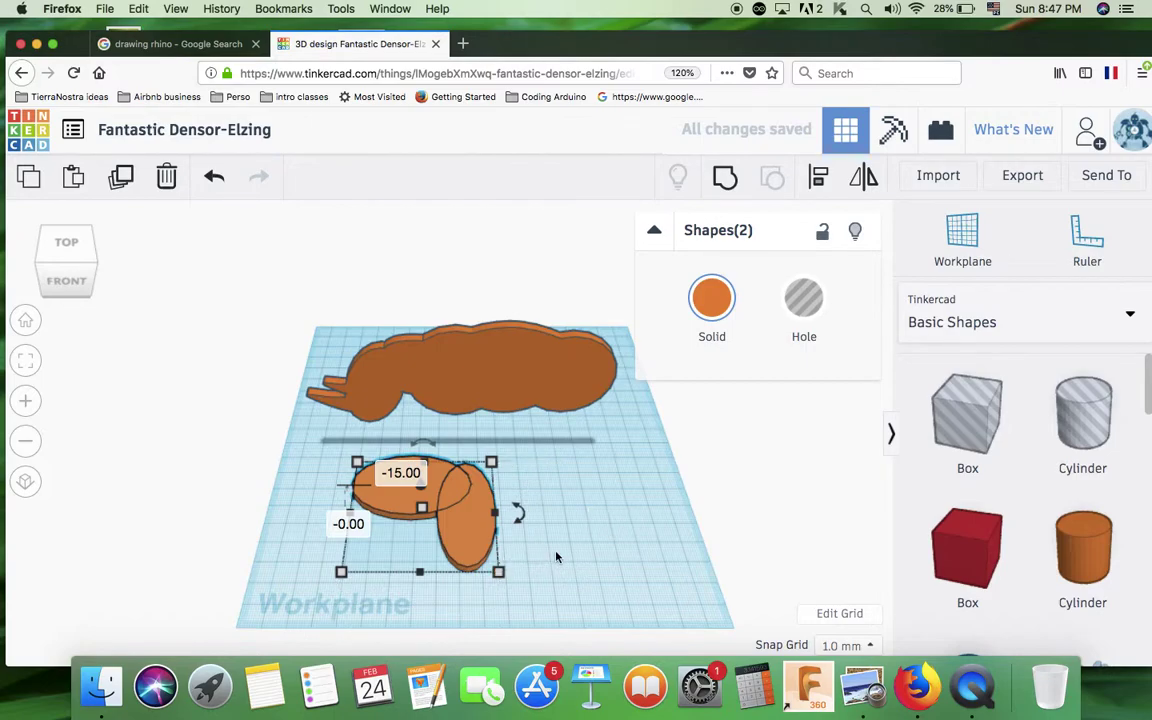
{"action": "left_click", "coordinate": [540, 565]}
- Duplicate the lower-leg ellipse, shrink the copy to a small foot disc and place it over the leg's lower end
{"action": "left_click", "coordinate": [475, 538]}
{"action": "left_click_drag", "start_coordinate": [475, 538], "coordinate": [505, 538]}
{"action": "mouse_move", "coordinate": [494, 481]}
{"action": "left_mouse_down"}
{"action": "mouse_move", "coordinate": [498, 545]}
{"action": "mouse_move", "coordinate": [515, 580]}
{"action": "mouse_move", "coordinate": [483, 589]}
{"action": "left_mouse_up"}
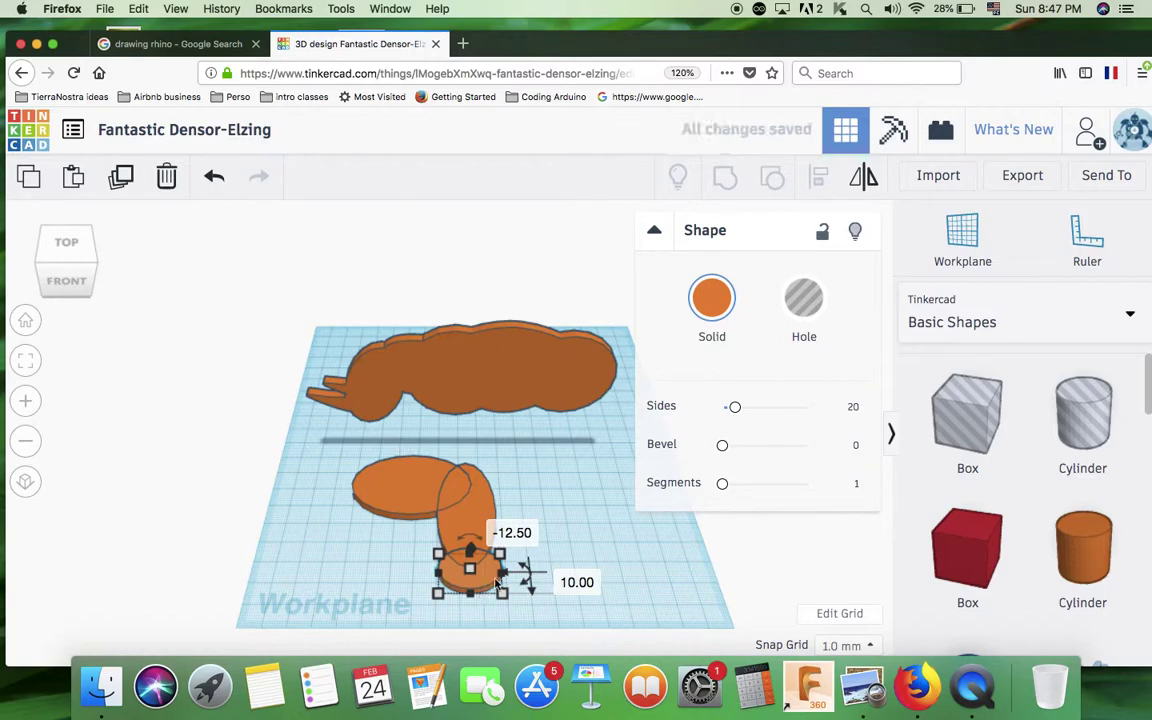
{"action": "left_click", "coordinate": [537, 543]}
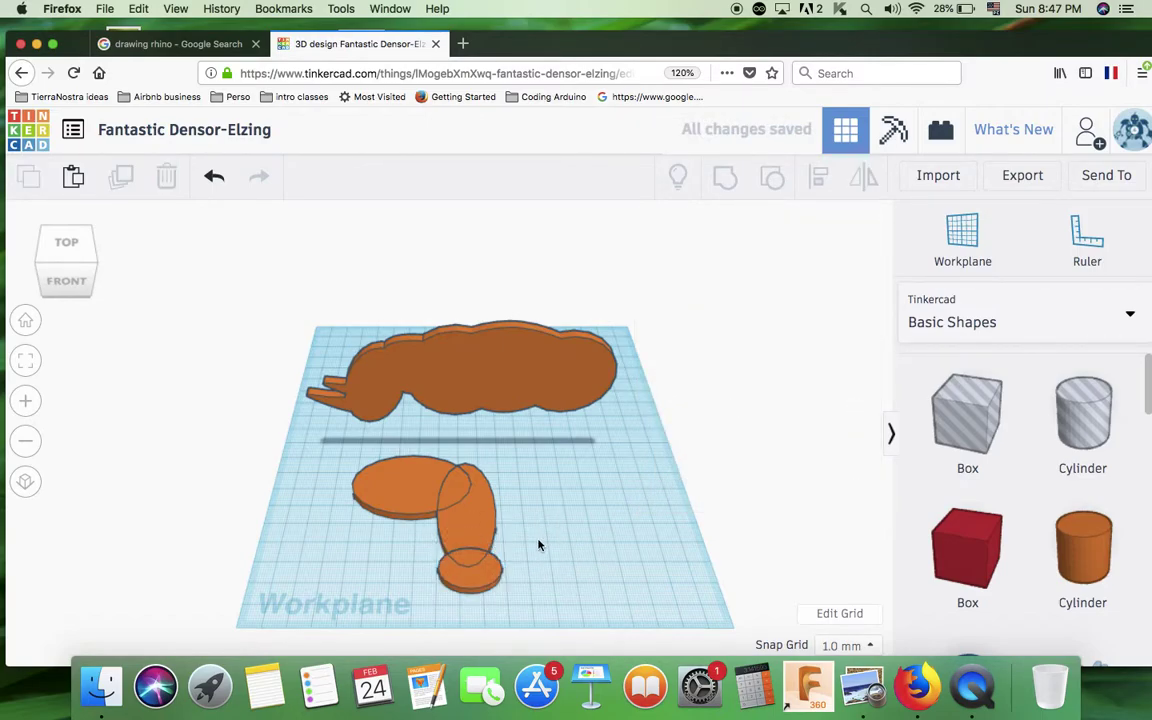
- Align the foot disc and the lower-leg ellipse on a common centre line across the leg's width
{"action": "scroll", "coordinate": [538, 545], "scroll_direction": "up", "scroll_amount": 3}
{"action": "scroll", "coordinate": [534, 560], "scroll_direction": "up", "scroll_amount": 2}
{"action": "scroll", "coordinate": [532, 573], "scroll_direction": "down", "scroll_amount": 3}
{"action": "scroll", "coordinate": [531, 574], "scroll_direction": "down", "scroll_amount": 2}
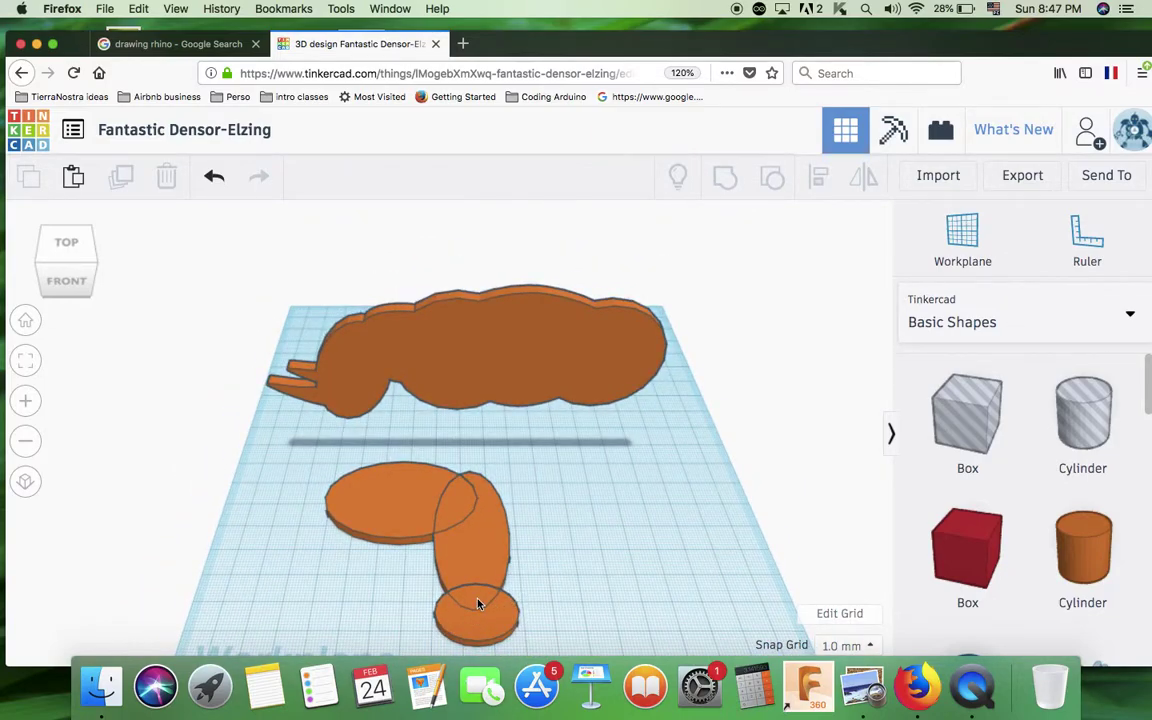
{"action": "left_click_drag", "start_coordinate": [536, 564], "coordinate": [408, 655]}
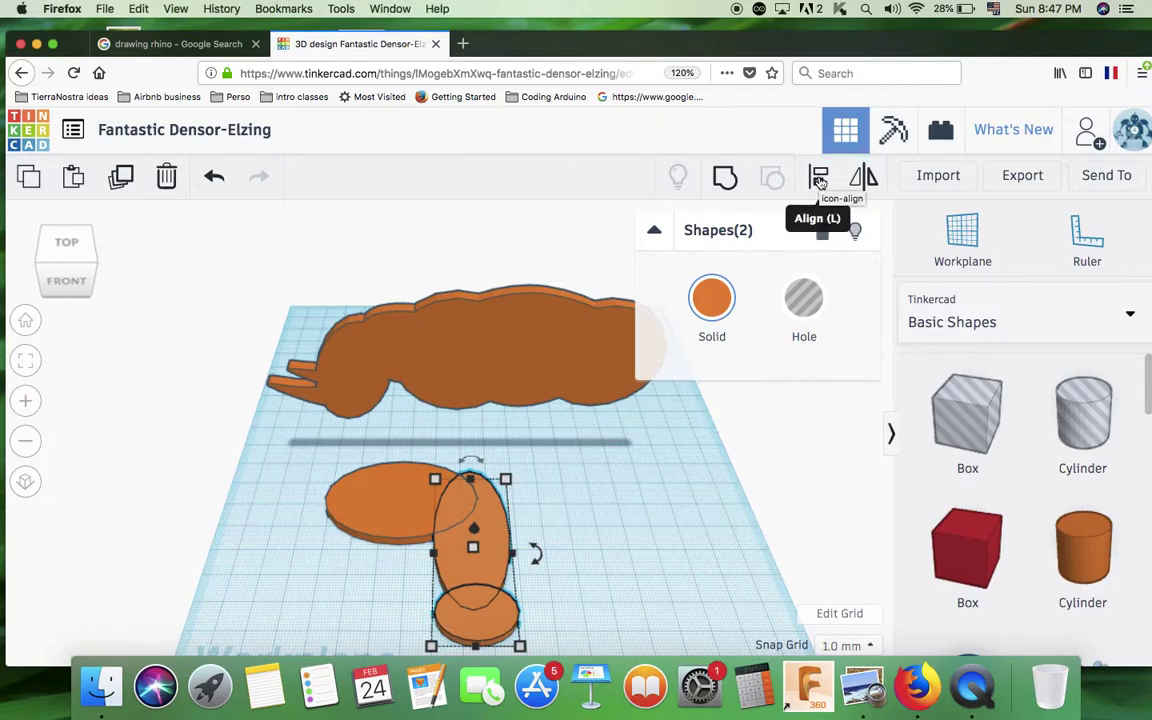
{"action": "left_click", "coordinate": [819, 181]}
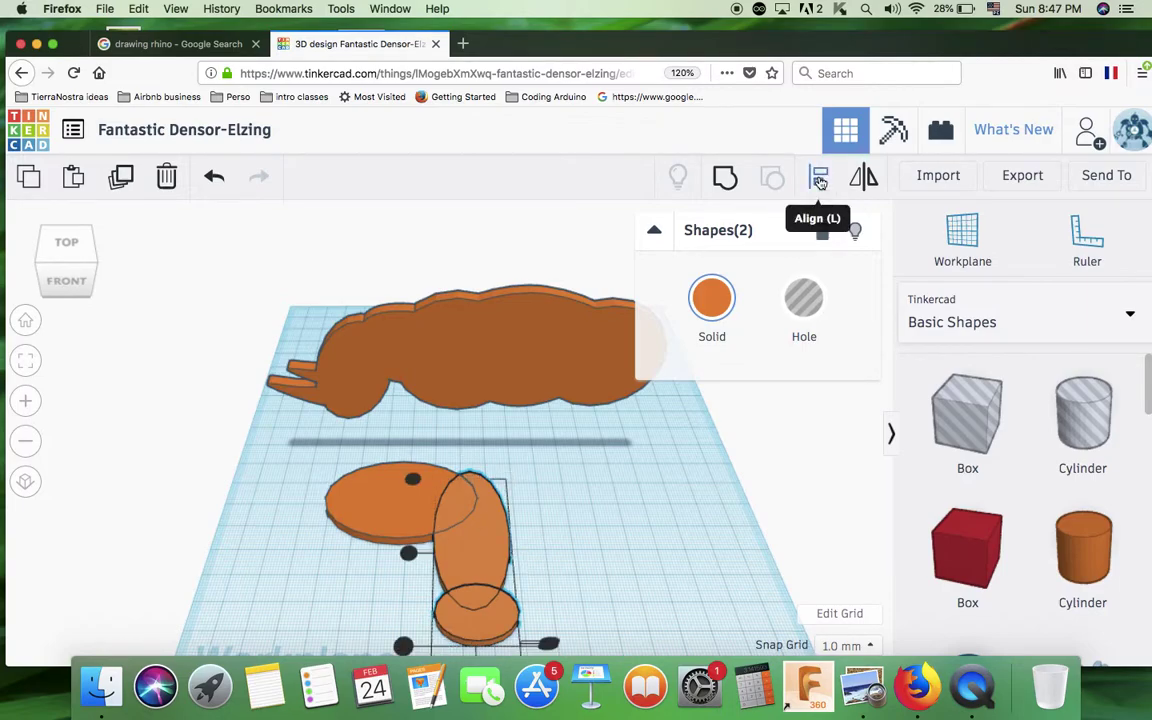
{"action": "scroll", "coordinate": [634, 556], "scroll_direction": "down", "scroll_amount": 3}
{"action": "scroll", "coordinate": [634, 556], "scroll_direction": "down", "scroll_amount": 2}
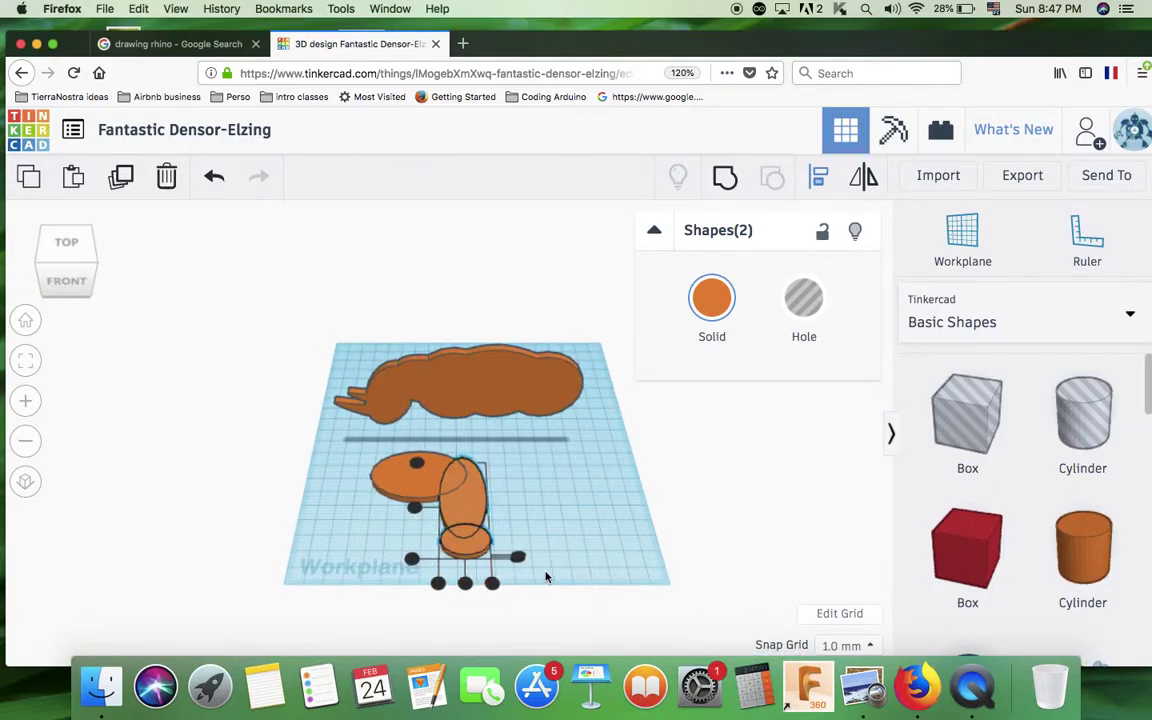
{"action": "left_click", "coordinate": [465, 584]}
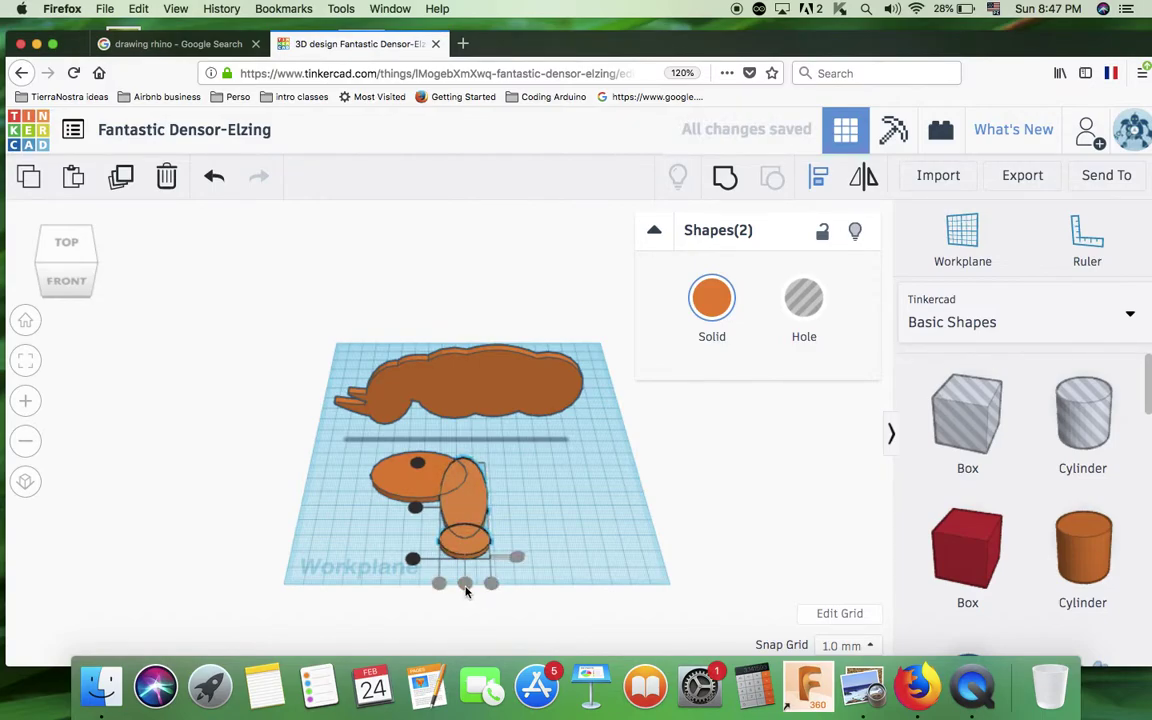
{"action": "left_click", "coordinate": [416, 510]}
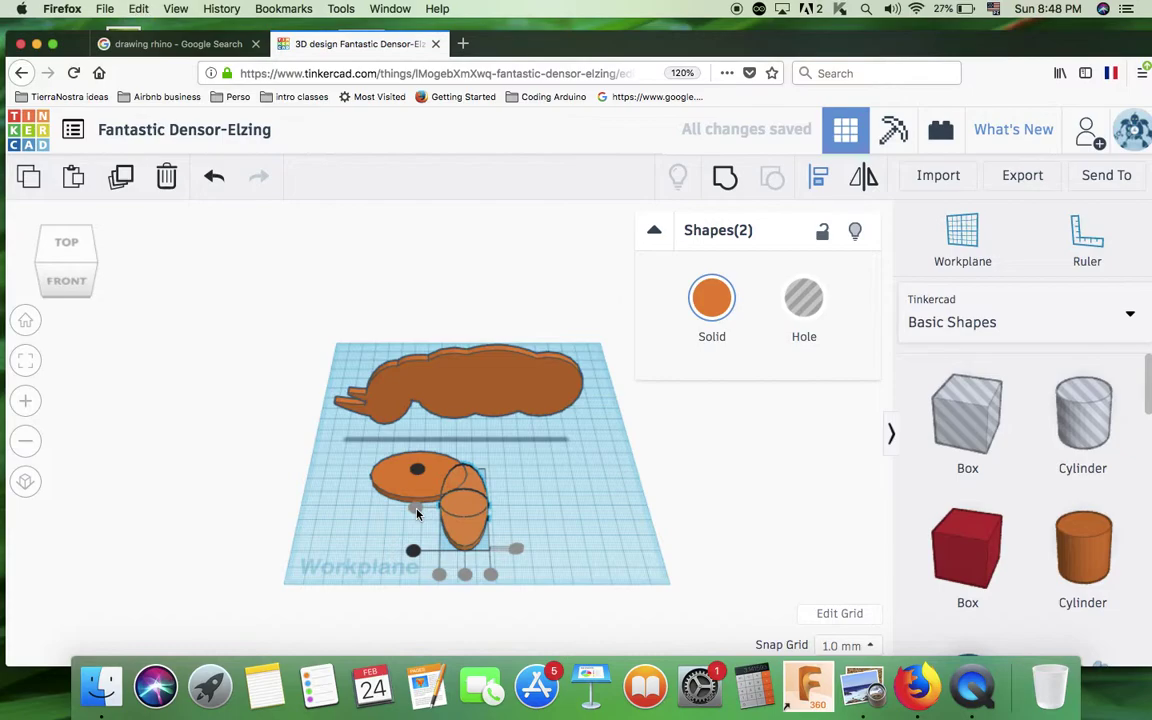
{"action": "left_click", "coordinate": [585, 521]}
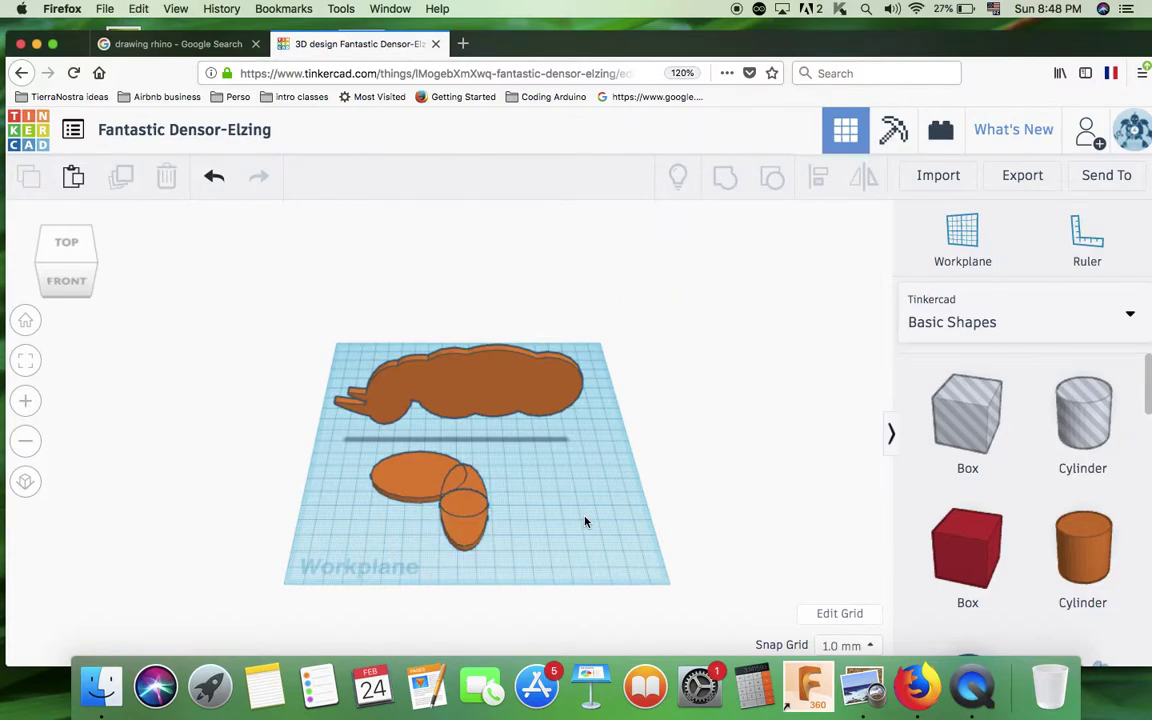
{"action": "key", "text": "super+z"}
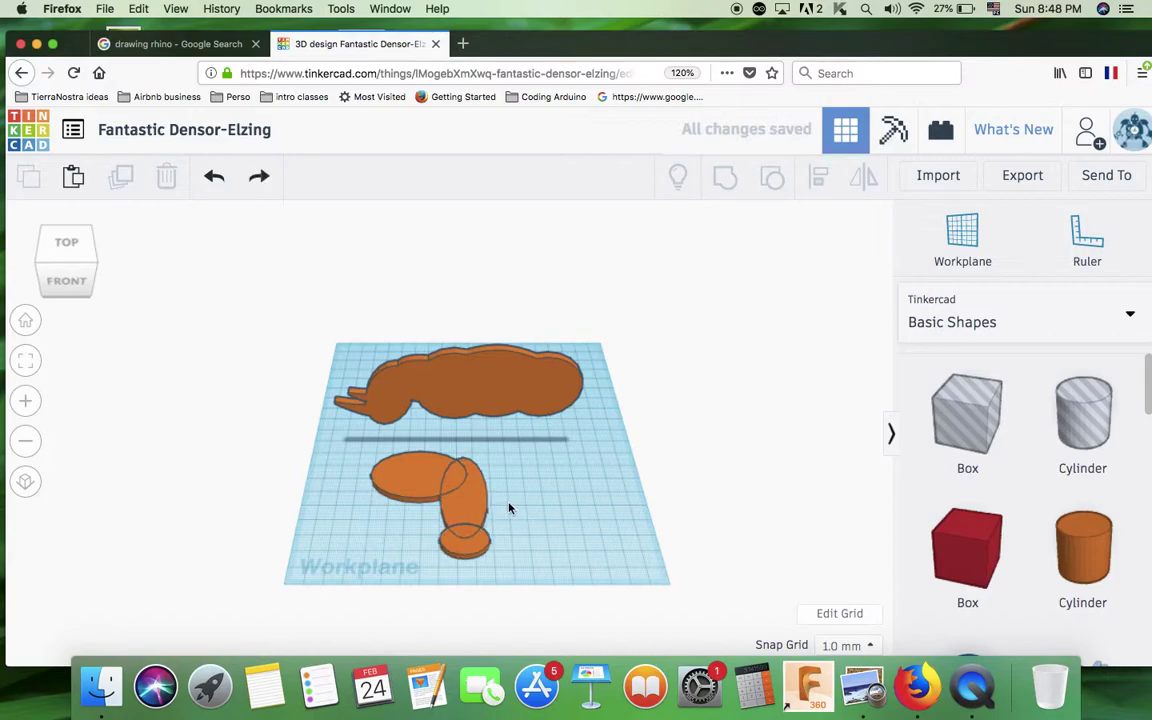
- Duplicate the lower-leg ellipse with its foot and place the copy at the opposite end of the upper ellipse
{"action": "left_click_drag", "start_coordinate": [508, 506], "coordinate": [435, 566]}
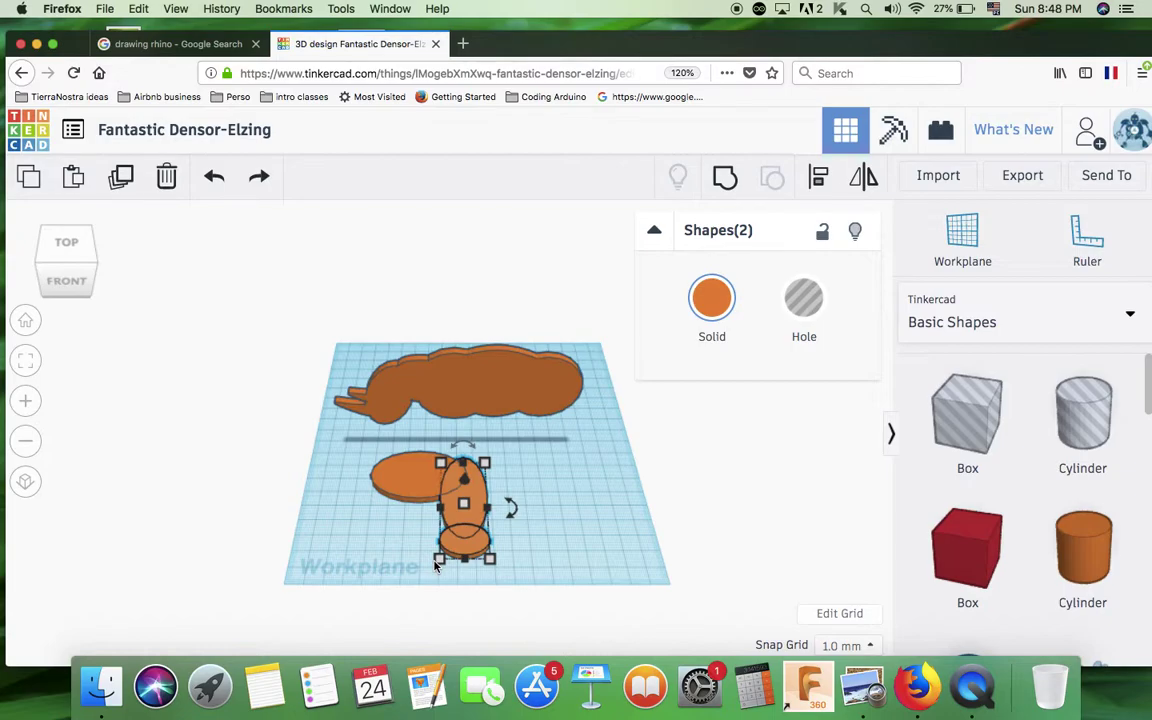
{"action": "key", "text": "shift+Right"}
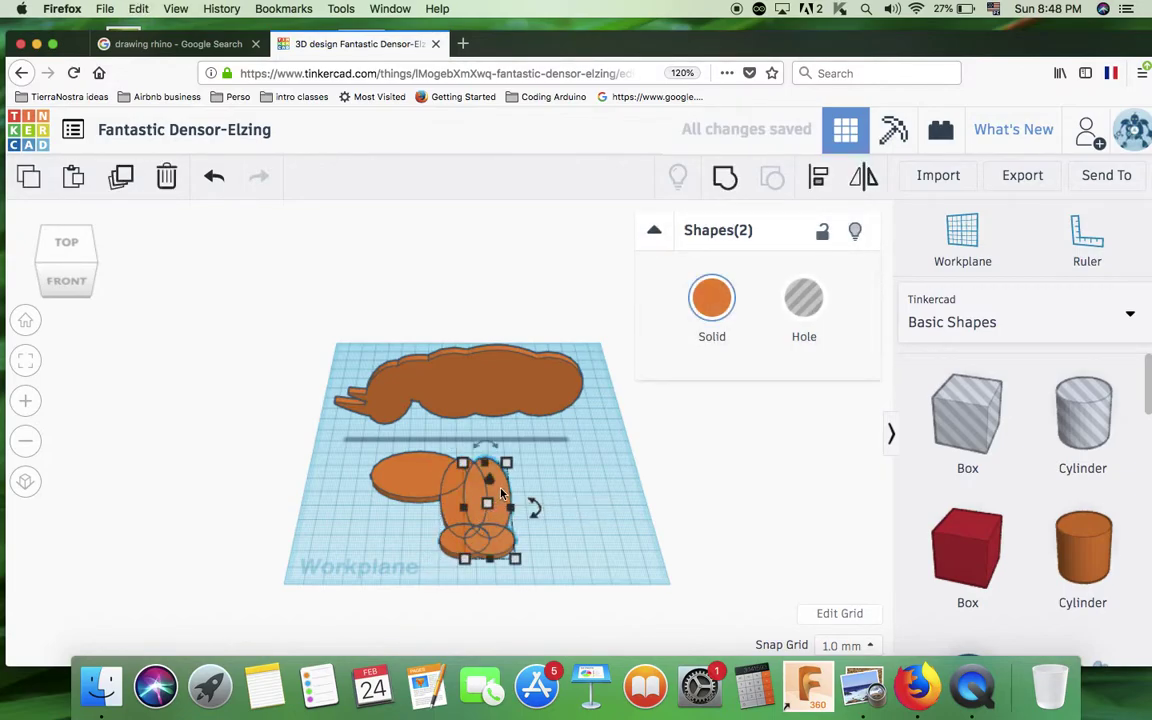
{"action": "left_click_drag", "start_coordinate": [503, 500], "coordinate": [390, 504]}
{"action": "right_click_drag", "start_coordinate": [549, 539], "coordinate": [527, 571]}
{"action": "left_click", "coordinate": [530, 541]}
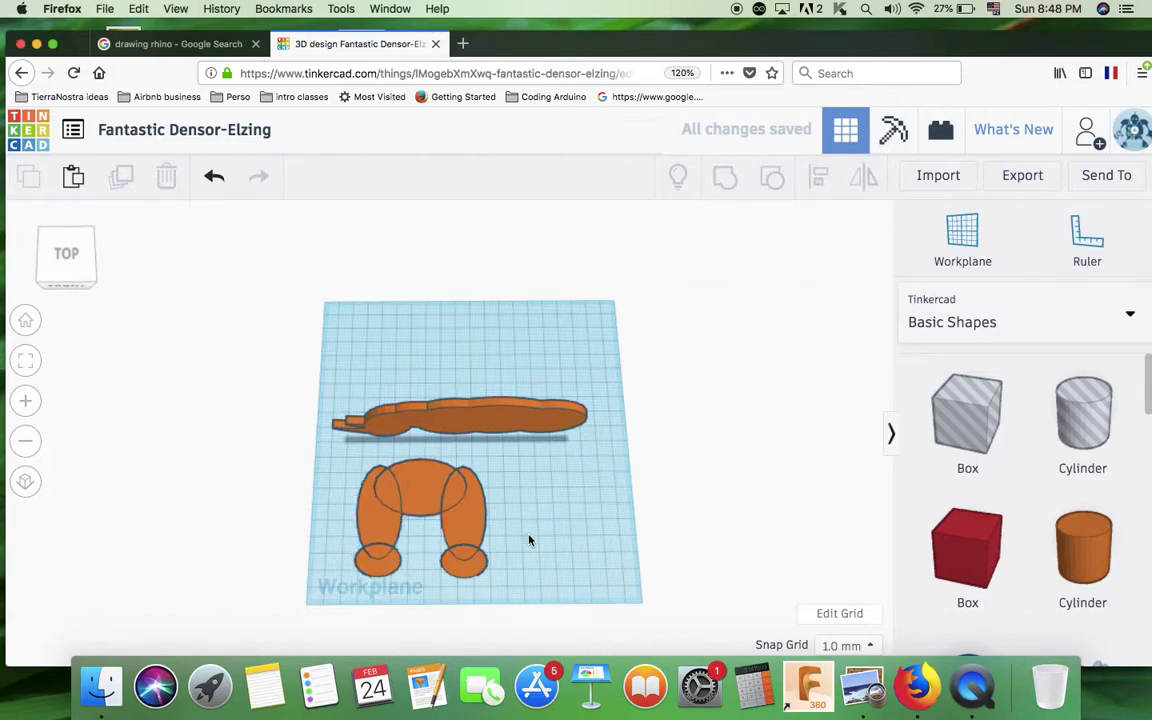
- Align both lower-leg ellipses and both feet along their front edges, nearest the front of the workplane
{"action": "left_click_drag", "start_coordinate": [514, 535], "coordinate": [325, 597]}
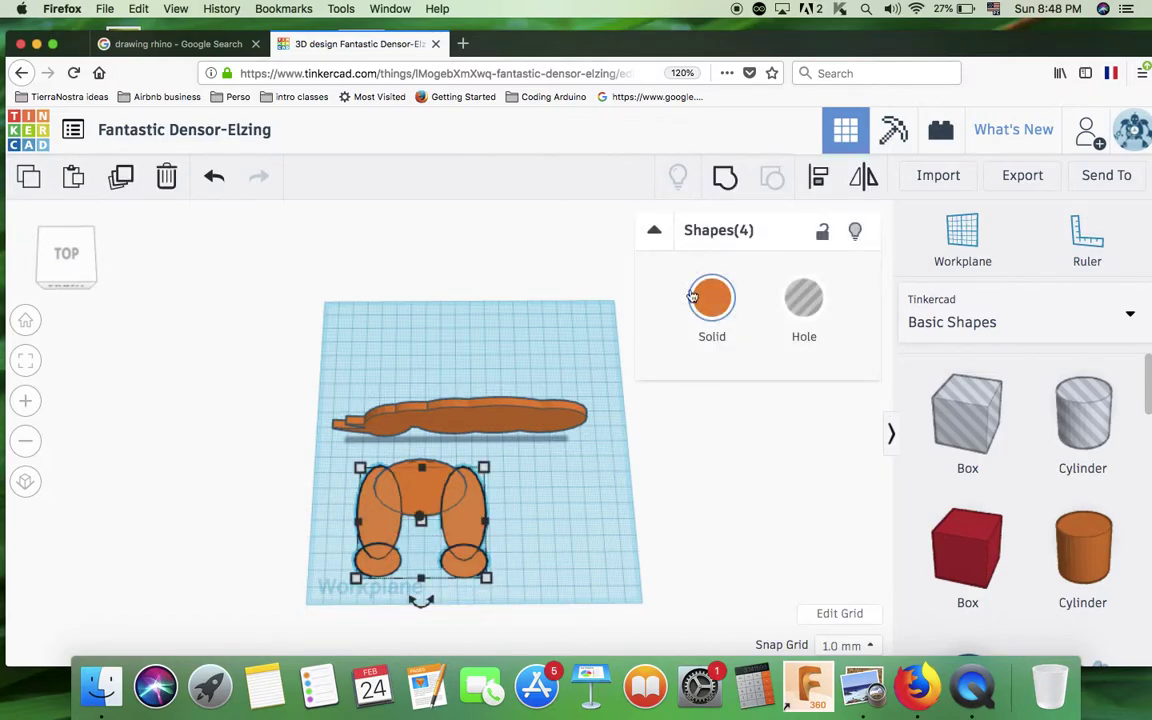
{"action": "left_click", "coordinate": [818, 180]}
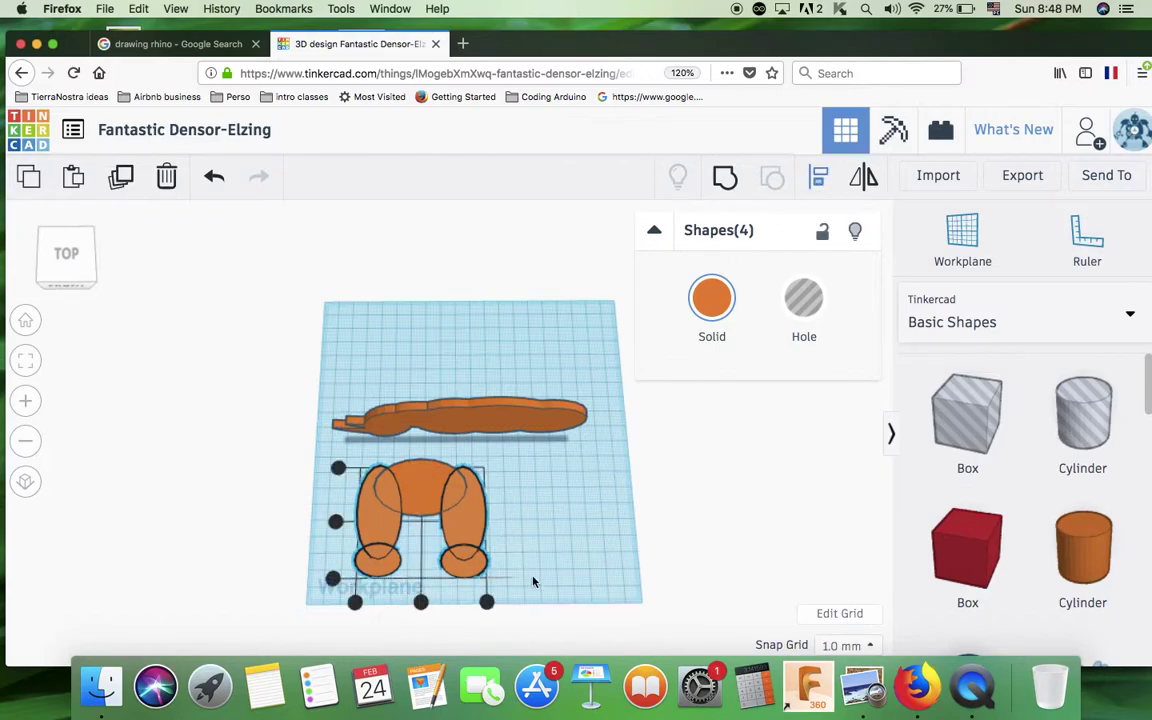
{"action": "left_click", "coordinate": [332, 581]}
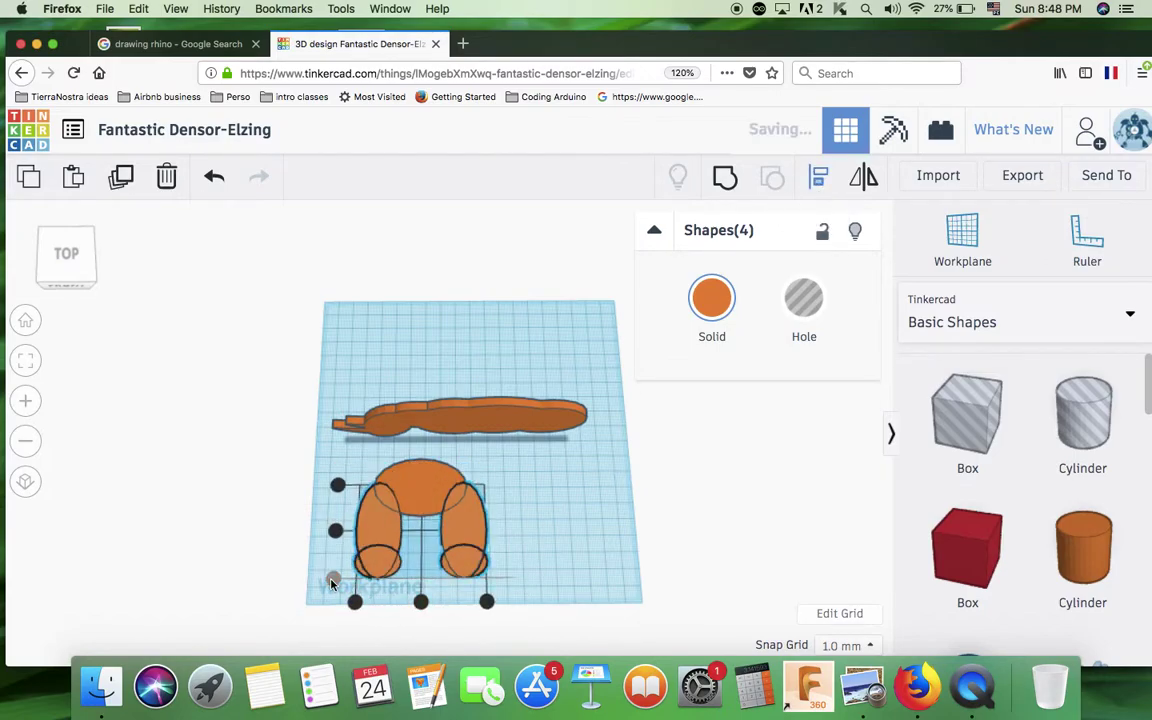
{"action": "left_click", "coordinate": [589, 541]}
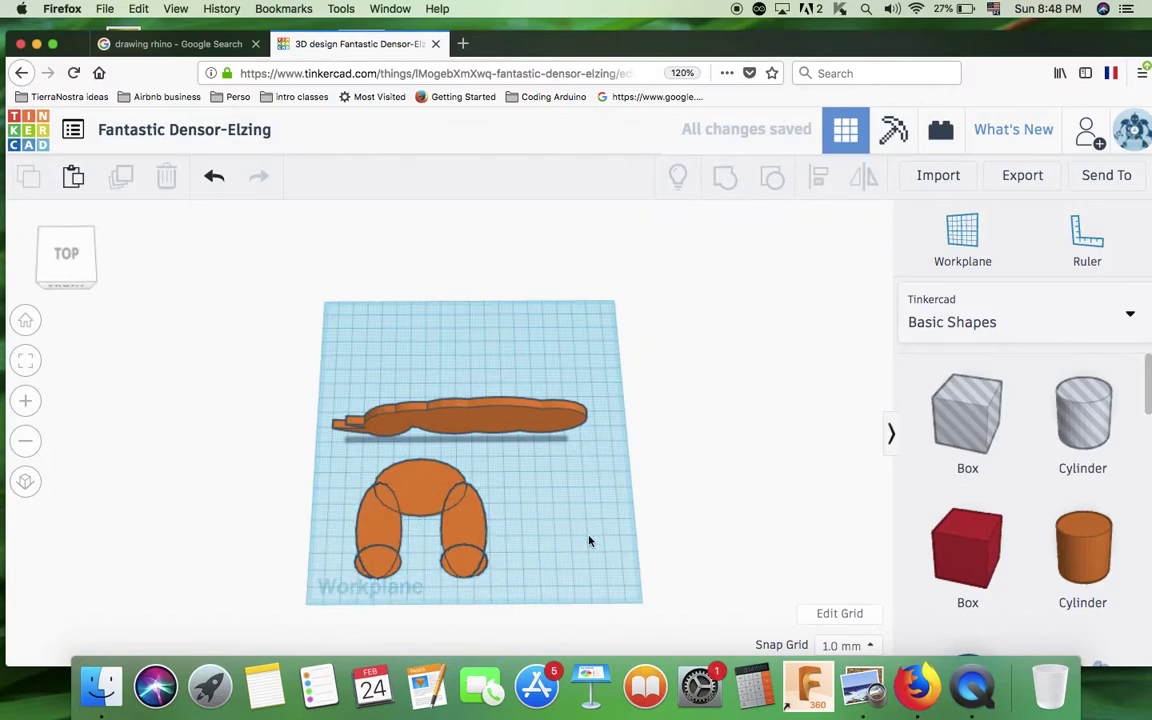
{"action": "left_click", "coordinate": [378, 533]}
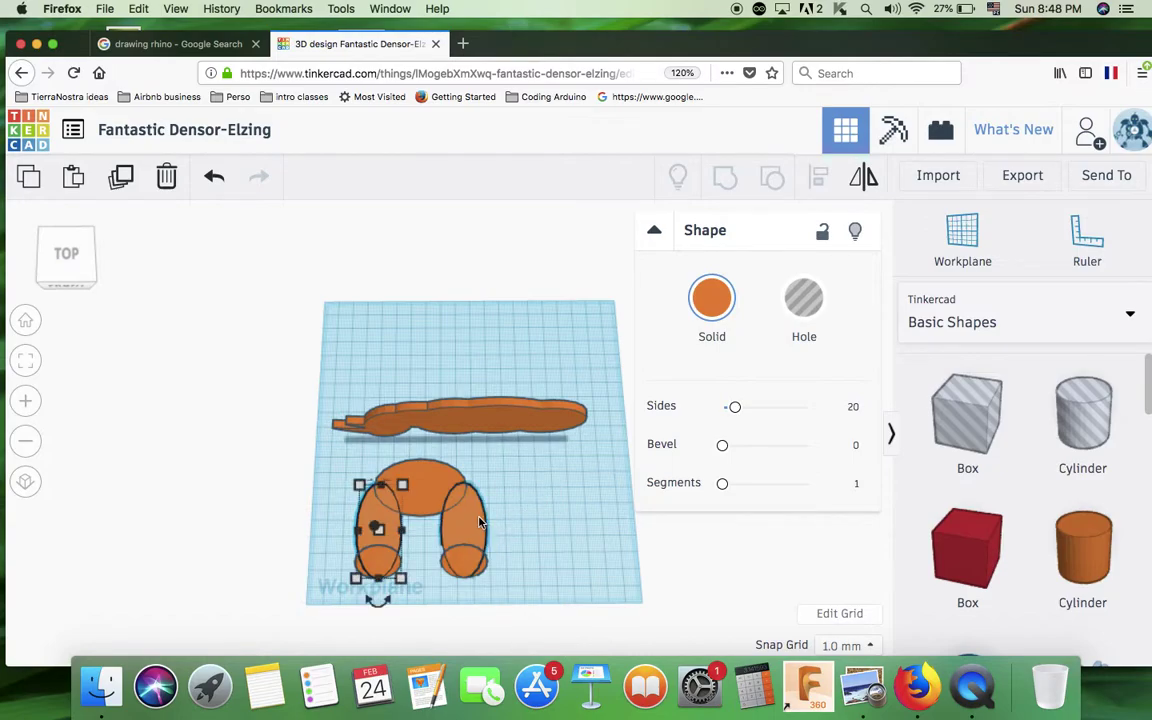
{"action": "left_click", "coordinate": [478, 525], "text": "shift"}
{"action": "left_click", "coordinate": [818, 177]}
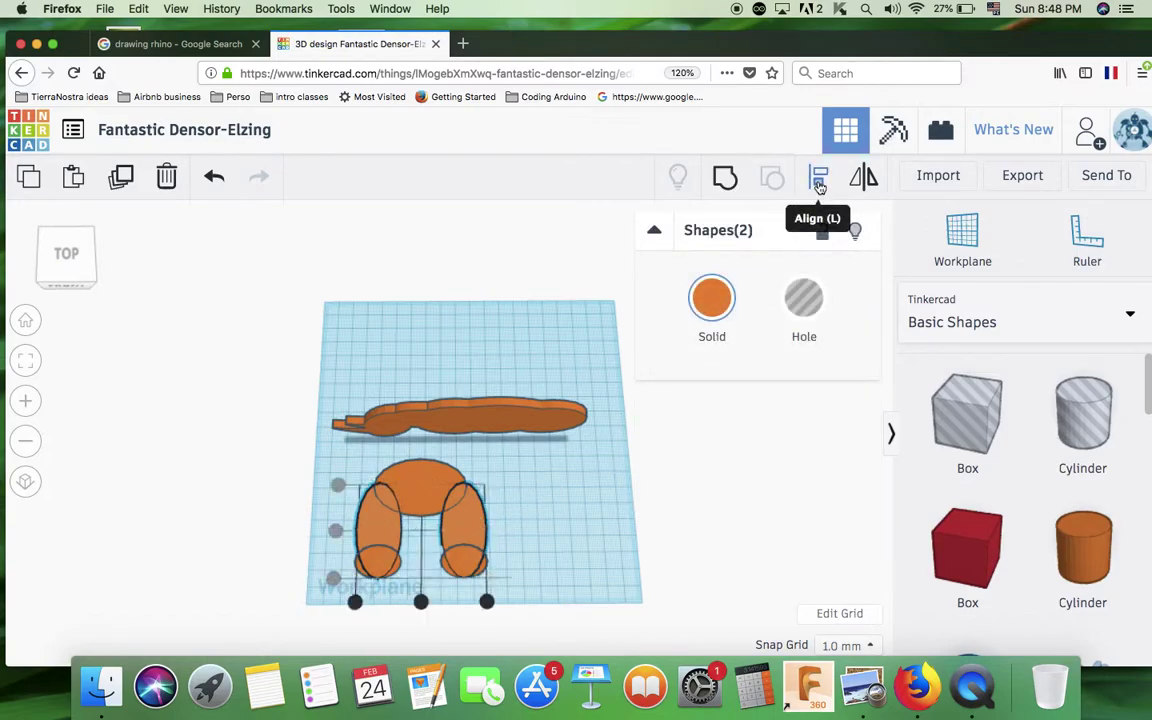
{"action": "left_click", "coordinate": [548, 476]}
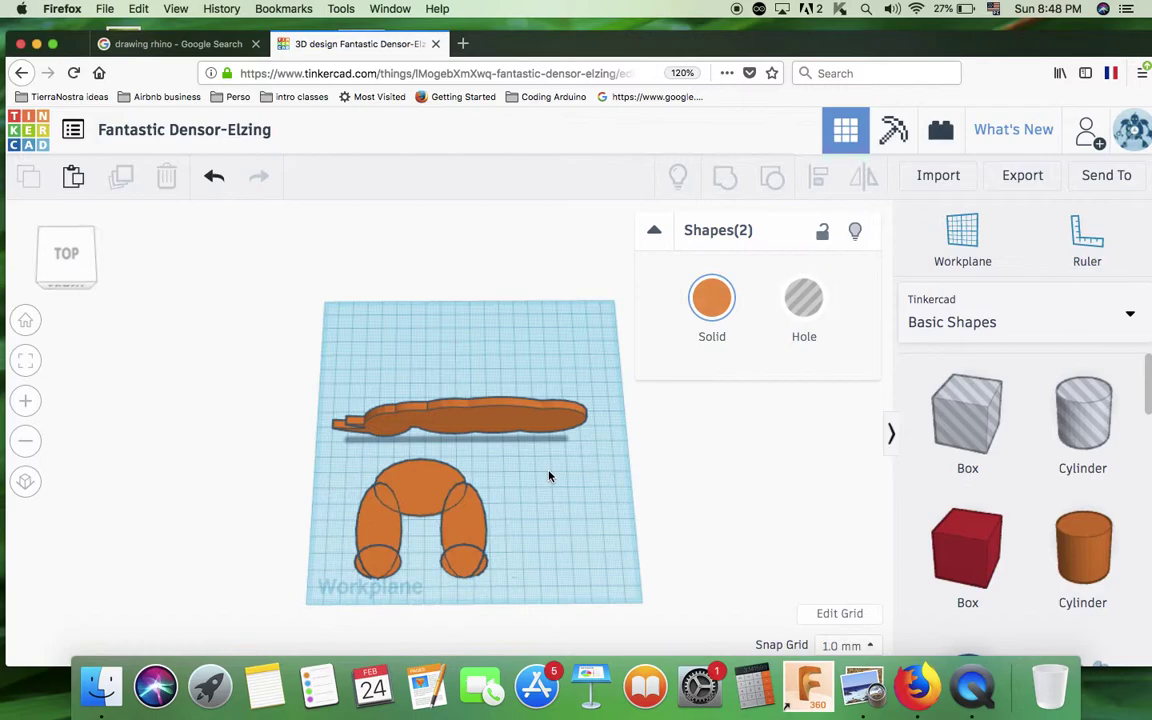
- Shift each lower-leg ellipse slightly toward the upper ellipse so that both feet protrude past the leg ends
{"action": "left_click", "coordinate": [470, 518]}
{"action": "left_click_drag", "start_coordinate": [472, 516], "coordinate": [472, 510]}
{"action": "left_click", "coordinate": [369, 523]}
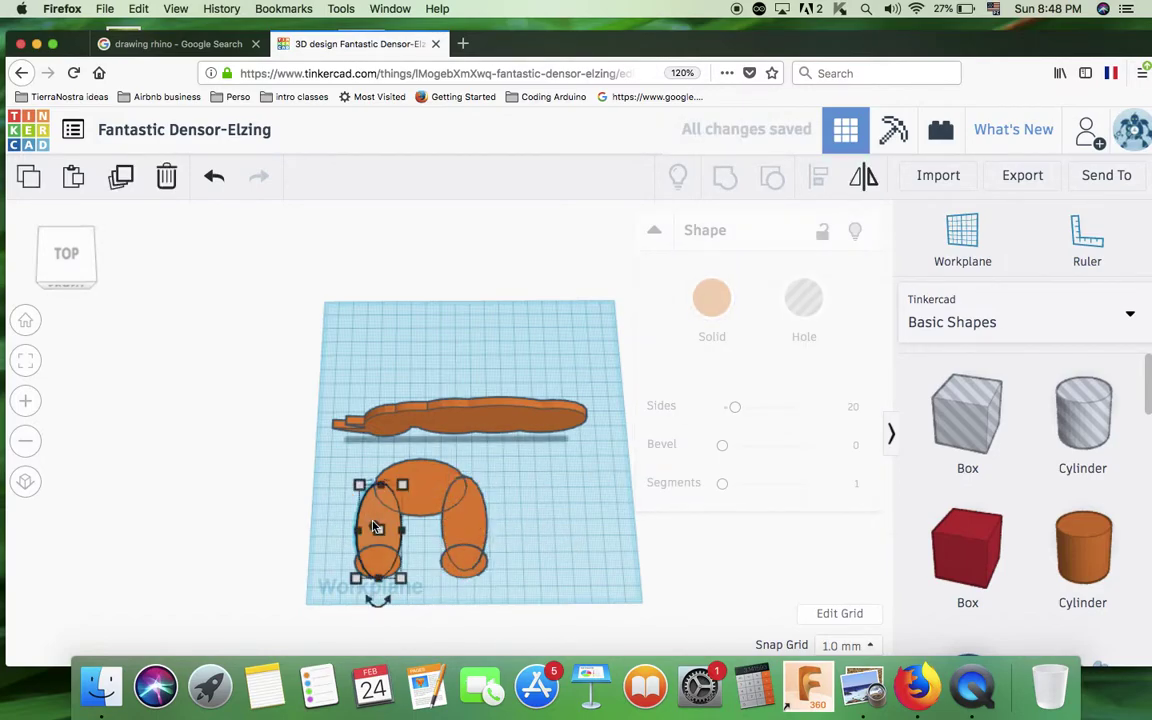
{"action": "left_click_drag", "start_coordinate": [370, 517], "coordinate": [370, 505]}
{"action": "left_click", "coordinate": [540, 522]}
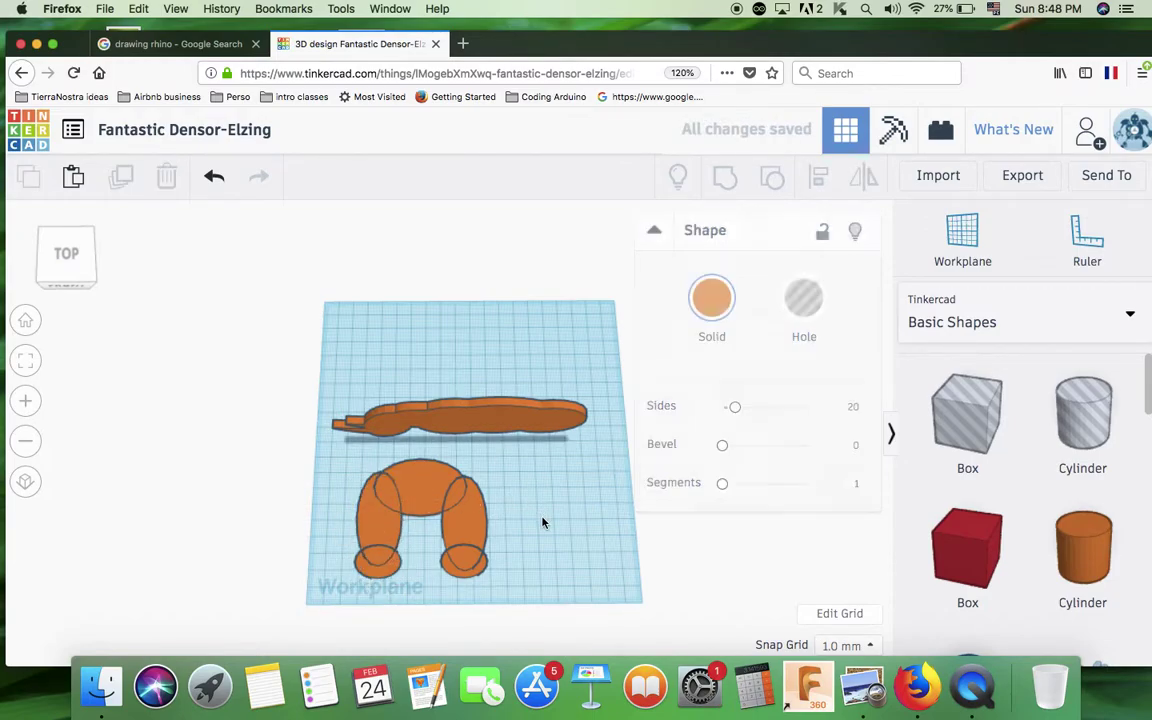
{"action": "left_click", "coordinate": [471, 514]}
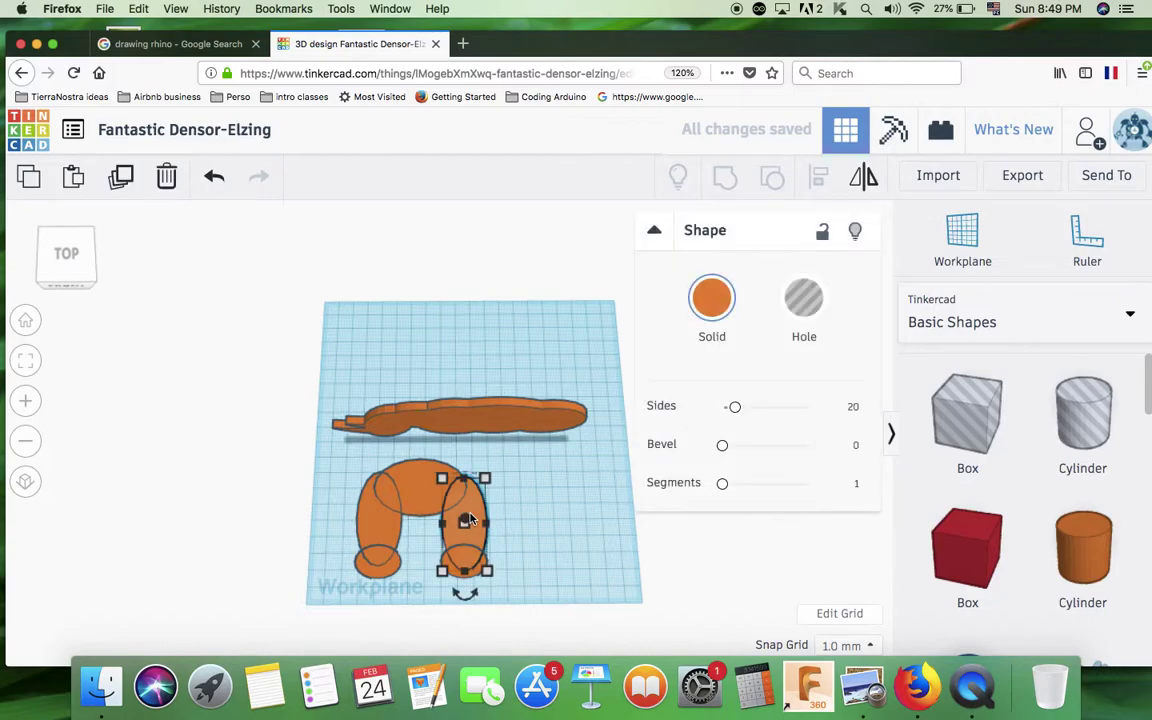
{"action": "left_click_drag", "start_coordinate": [476, 507], "coordinate": [480, 500]}
{"action": "left_click", "coordinate": [529, 527]}
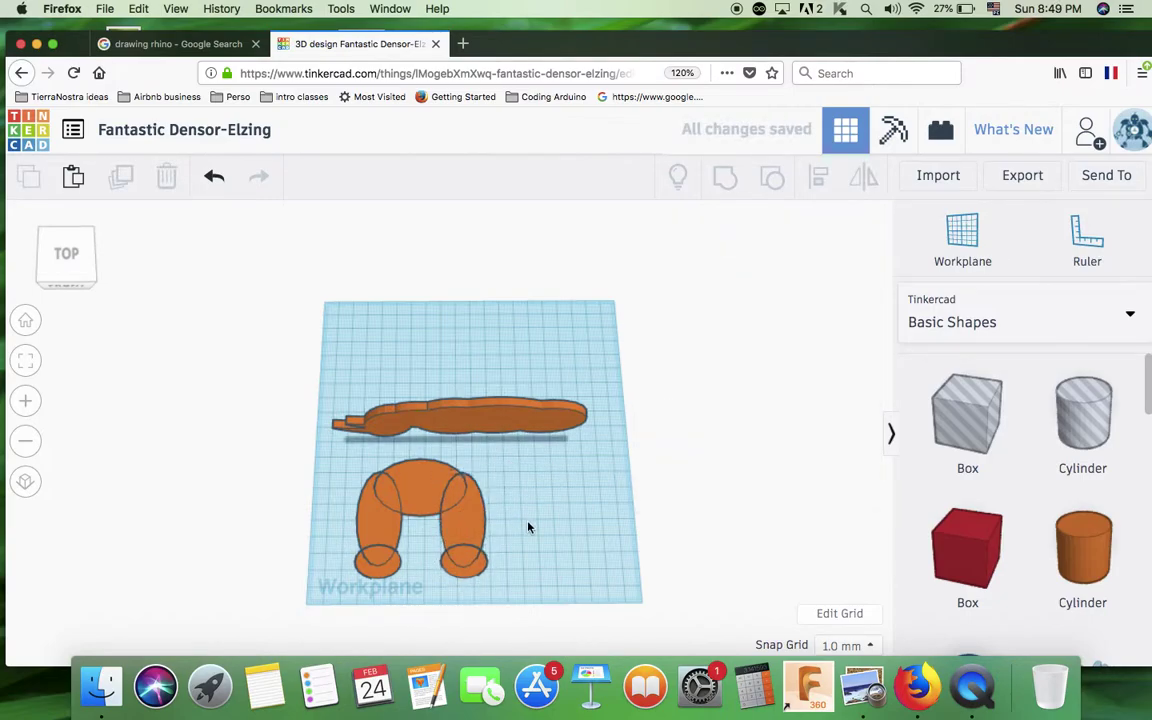
- Group the five leg shapes into one part and rotate it 90° to stand upright
{"action": "scroll", "coordinate": [522, 553], "scroll_direction": "down", "scroll_amount": 3}
{"action": "scroll", "coordinate": [522, 555], "scroll_direction": "up", "scroll_amount": 4}
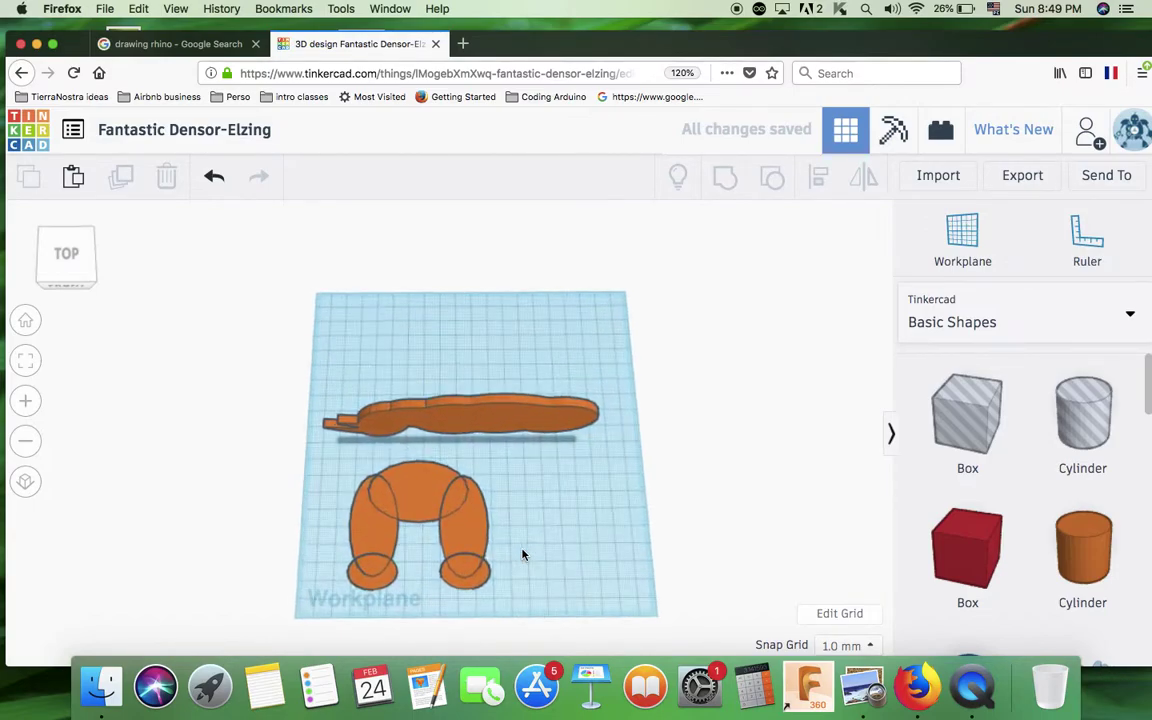
{"action": "left_click_drag", "start_coordinate": [315, 467], "coordinate": [573, 637]}
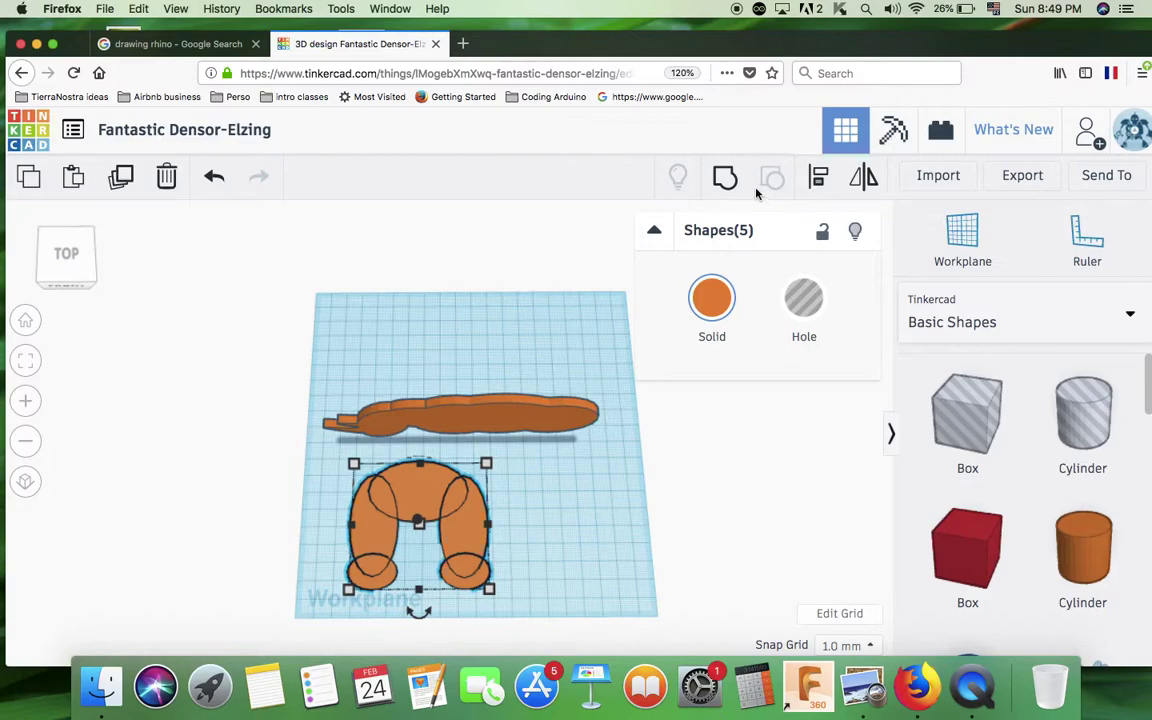
{"action": "left_click", "coordinate": [726, 178]}
{"action": "right_click_drag", "start_coordinate": [580, 527], "coordinate": [338, 420]}
{"action": "left_click_drag", "start_coordinate": [352, 404], "coordinate": [272, 436]}
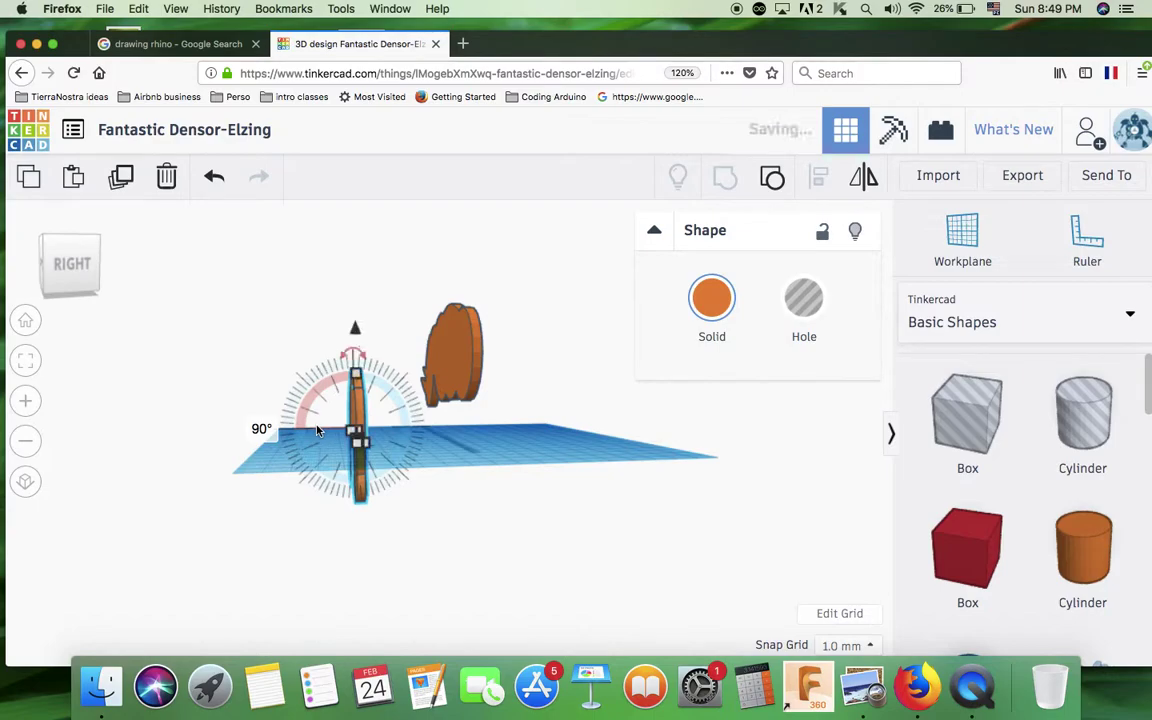
- Rotate the upright leg group -90° about the vertical axis so it stands perpendicular to the rhino body
{"action": "right_click_drag", "start_coordinate": [226, 469], "coordinate": [397, 419]}
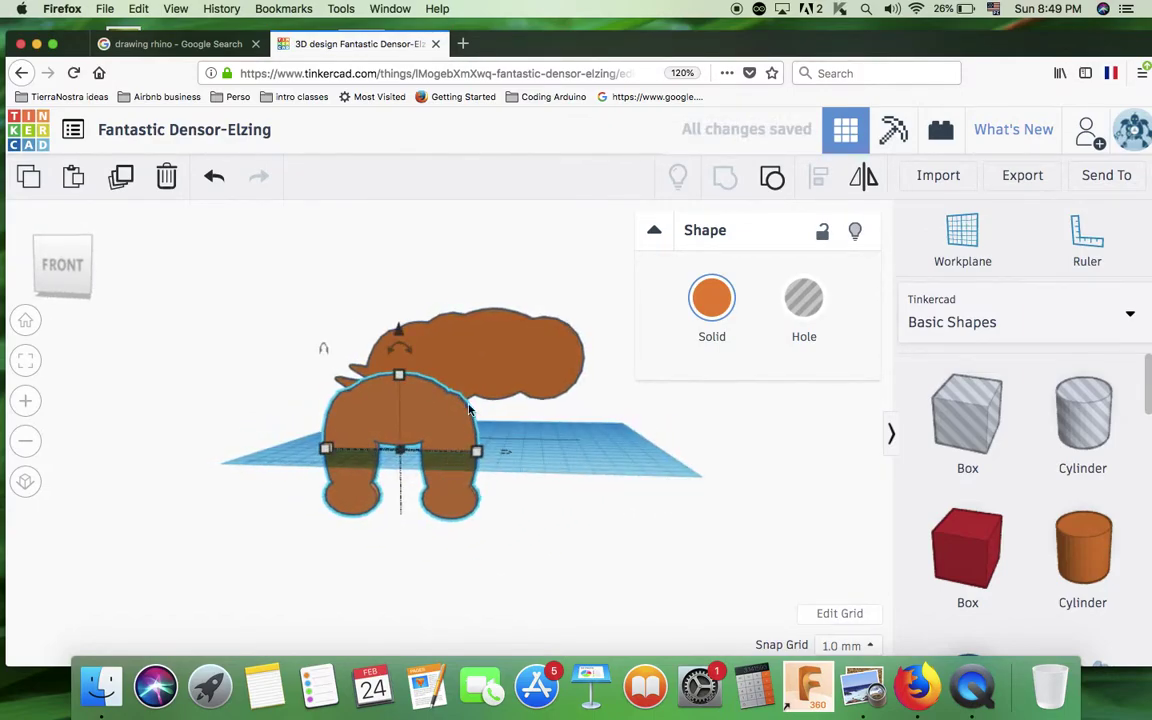
{"action": "right_click_drag", "start_coordinate": [537, 476], "coordinate": [429, 524]}
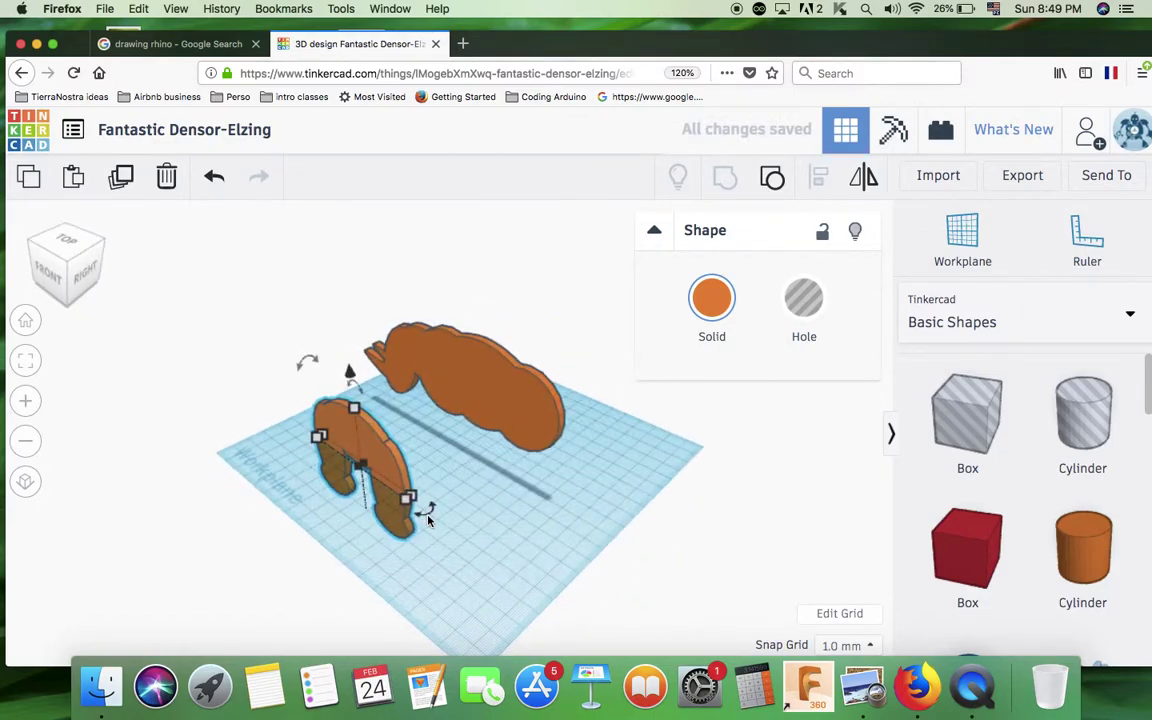
{"action": "left_click", "coordinate": [427, 510]}
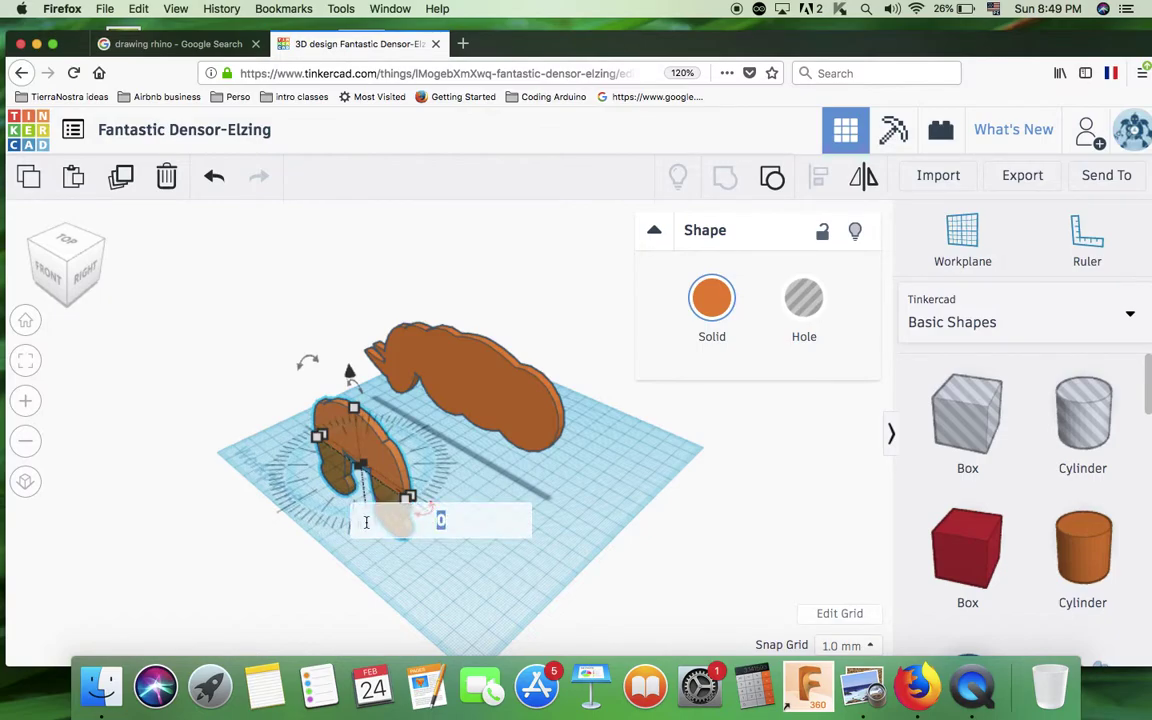
{"action": "left_click_drag", "start_coordinate": [420, 508], "coordinate": [307, 499]}
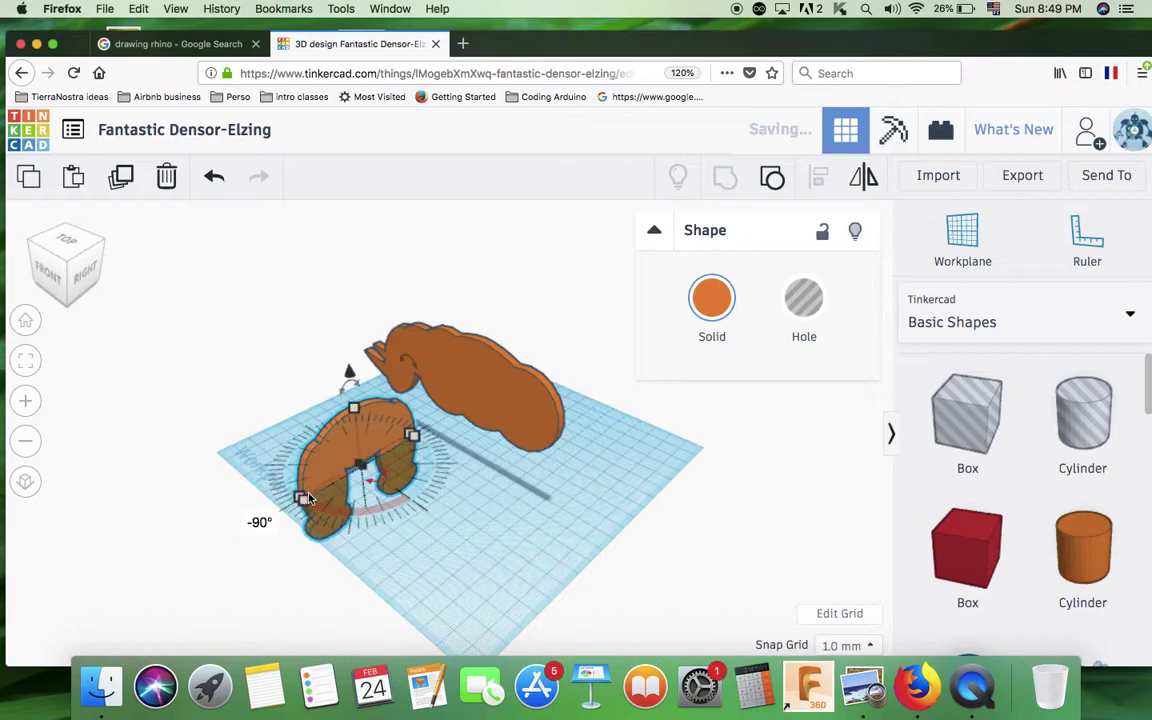
{"action": "right_click_drag", "start_coordinate": [357, 580], "coordinate": [537, 549]}
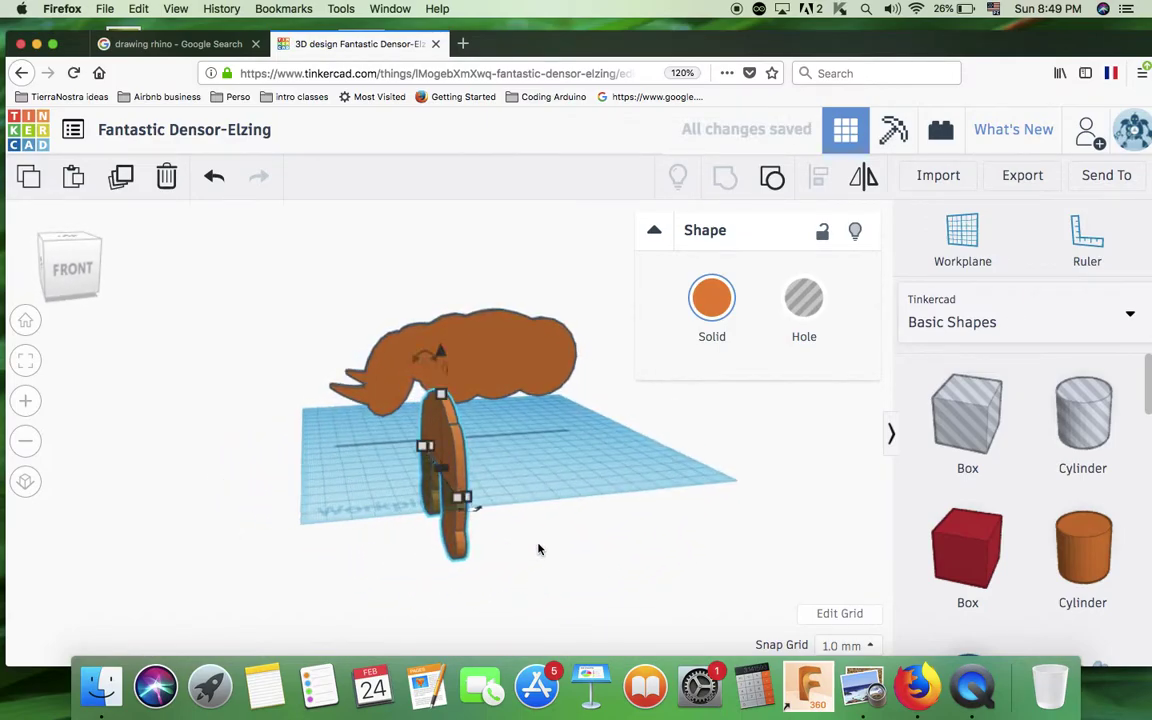
- Raise the leg group out of the workplane and set its height above the workplane to 0
{"action": "left_click_drag", "start_coordinate": [457, 373], "coordinate": [430, 225]}
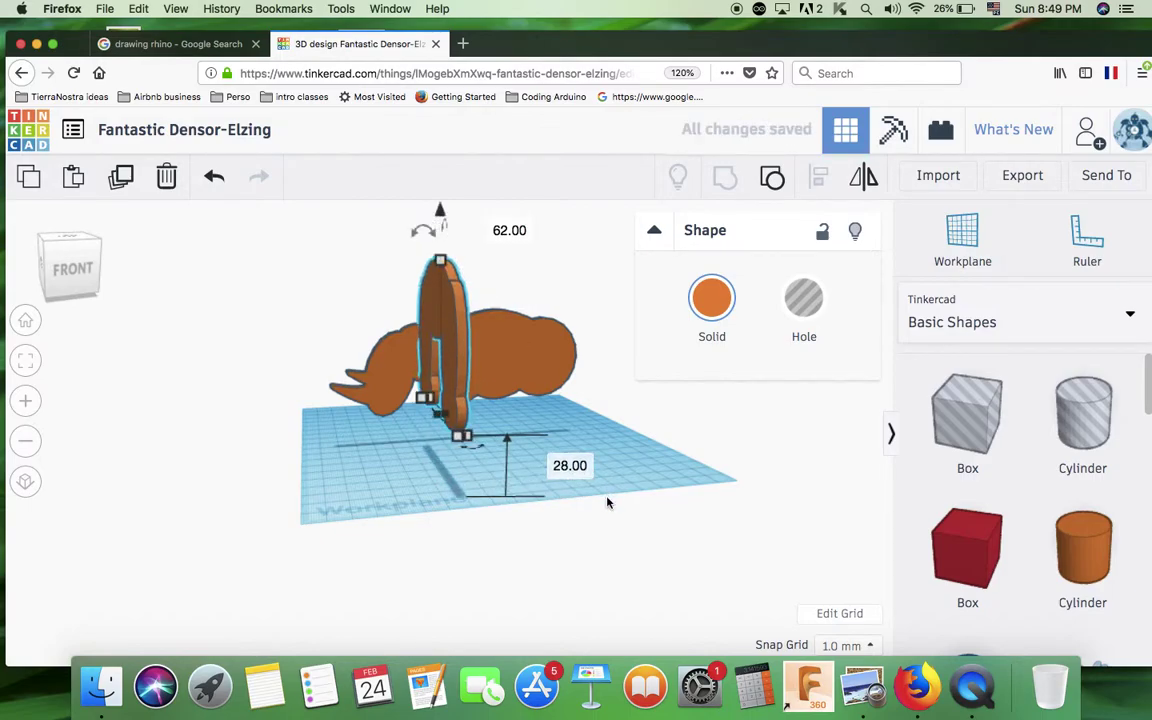
{"action": "left_click", "coordinate": [565, 468]}
{"action": "type", "text": "0"}
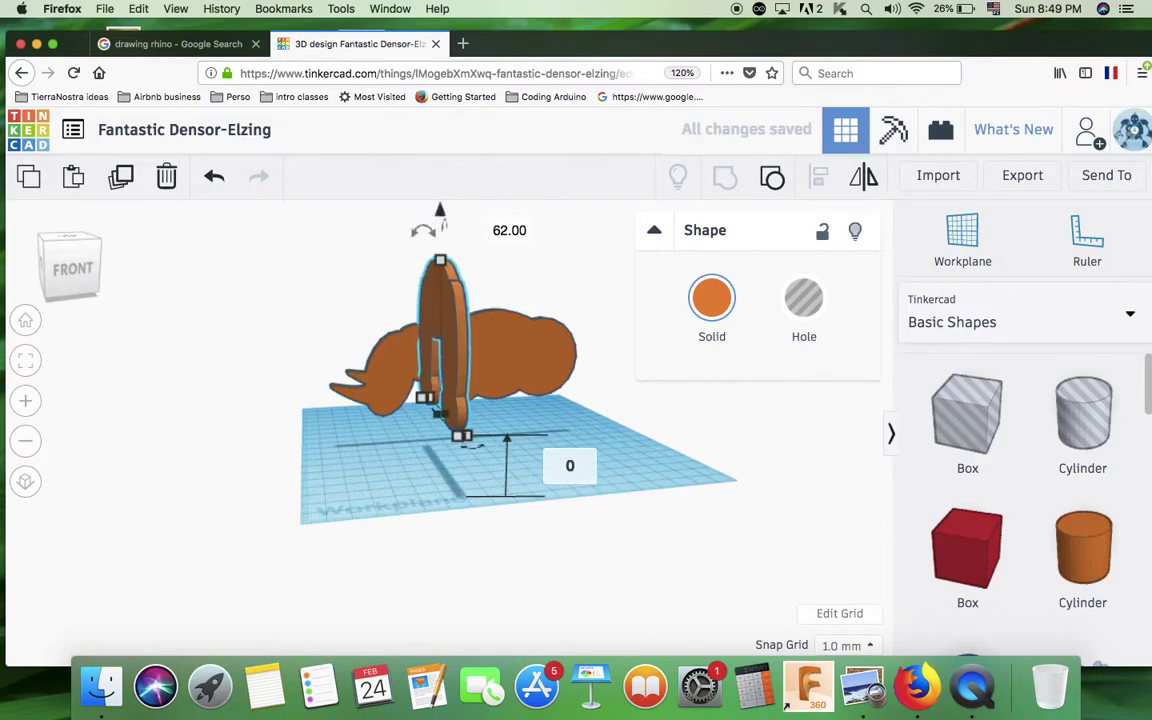
{"action": "key", "text": "Return"}
{"action": "right_click_drag", "start_coordinate": [337, 442], "coordinate": [571, 501]}
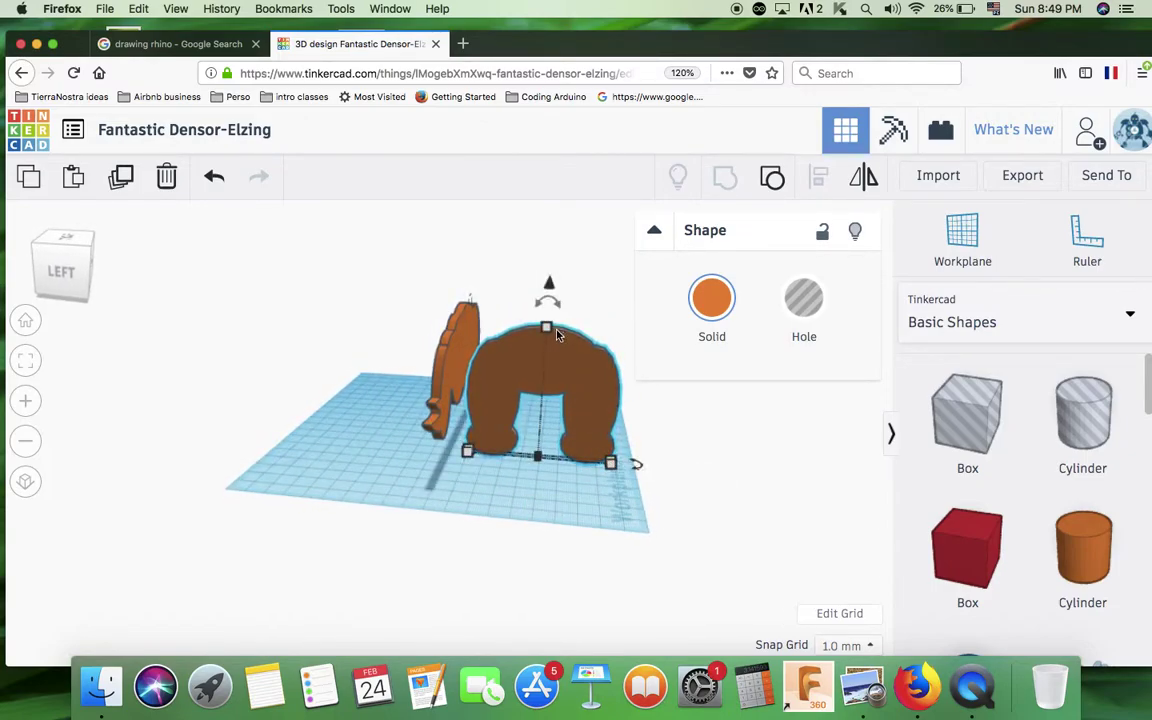
- Set the thickness of the upright leg group to 4 mm
{"action": "left_click_drag", "start_coordinate": [546, 333], "coordinate": [510, 458]}
{"action": "right_click_drag", "start_coordinate": [643, 503], "coordinate": [441, 522]}
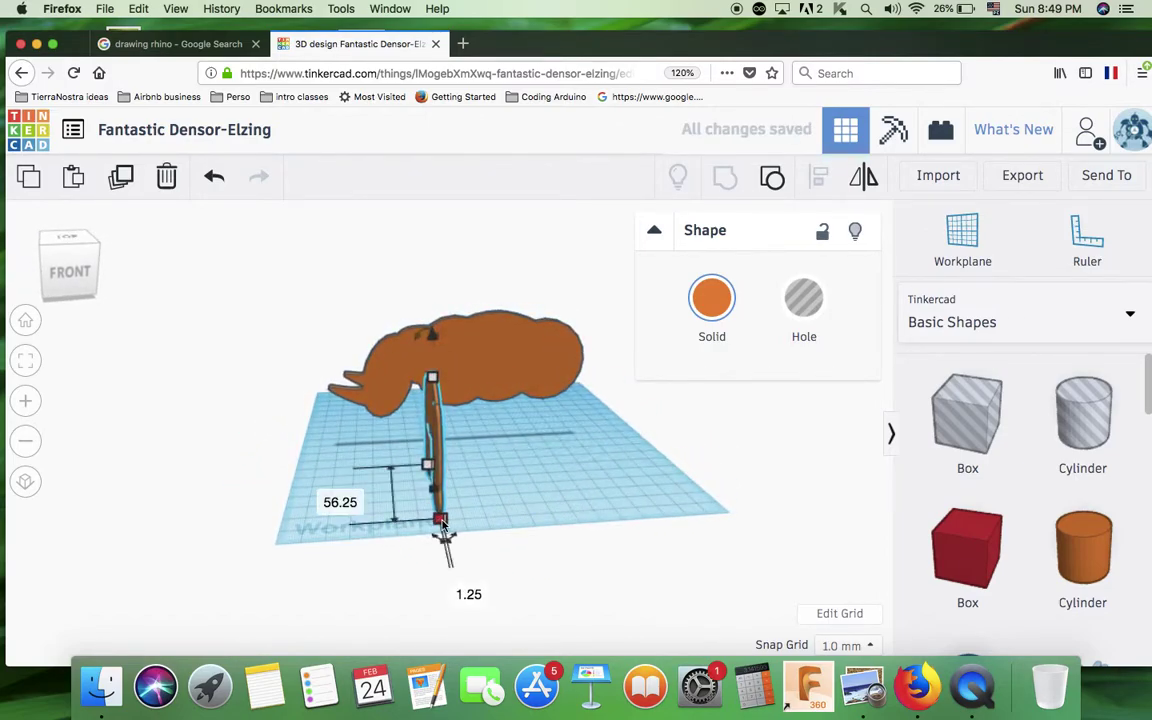
{"action": "left_click", "coordinate": [455, 589]}
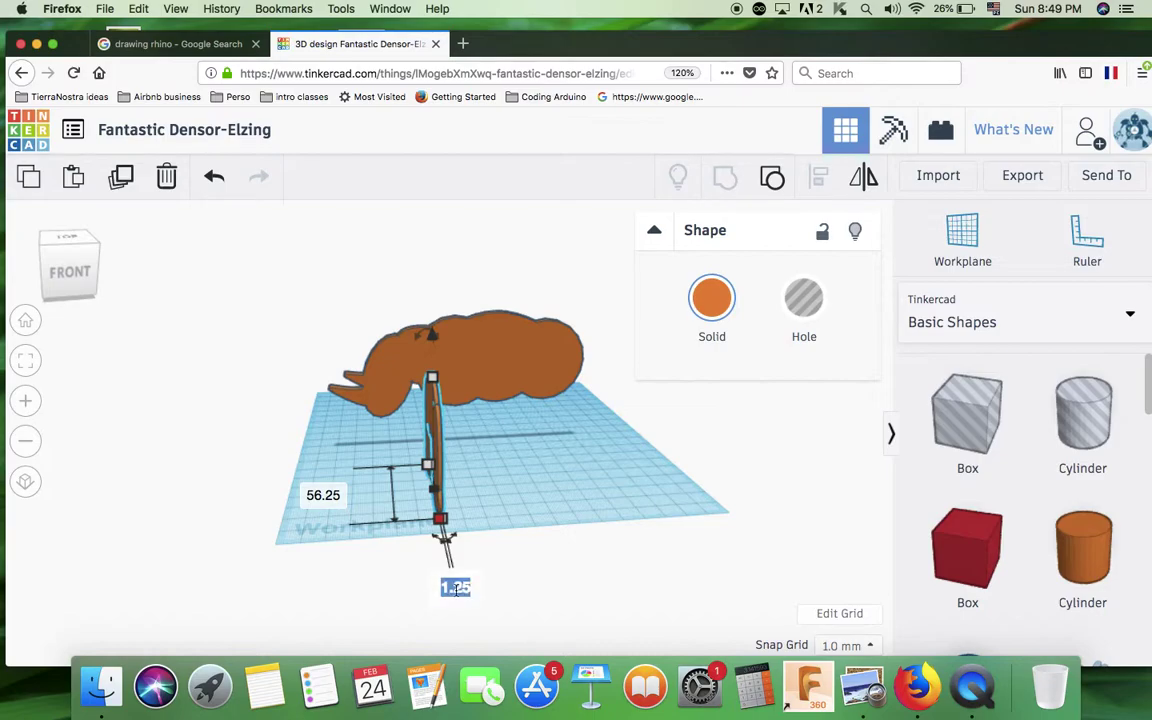
{"action": "type", "text": "4"}
{"action": "key", "text": "Return"}
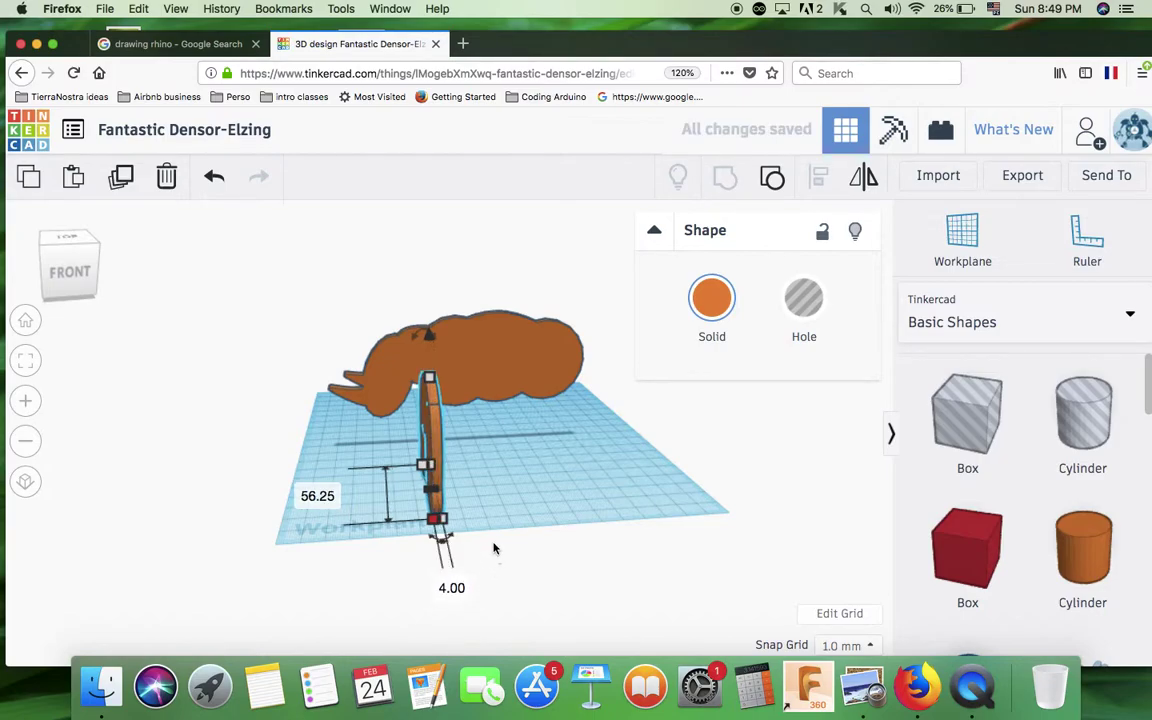
- Move the upright leg group under the front part of the rhino body so the two plates intersect
{"action": "left_click", "coordinate": [491, 537]}
{"action": "right_click_drag", "start_coordinate": [491, 537], "coordinate": [134, 522]}
{"action": "left_click_drag", "start_coordinate": [335, 393], "coordinate": [443, 389]}
{"action": "right_click_drag", "start_coordinate": [339, 411], "coordinate": [497, 374]}
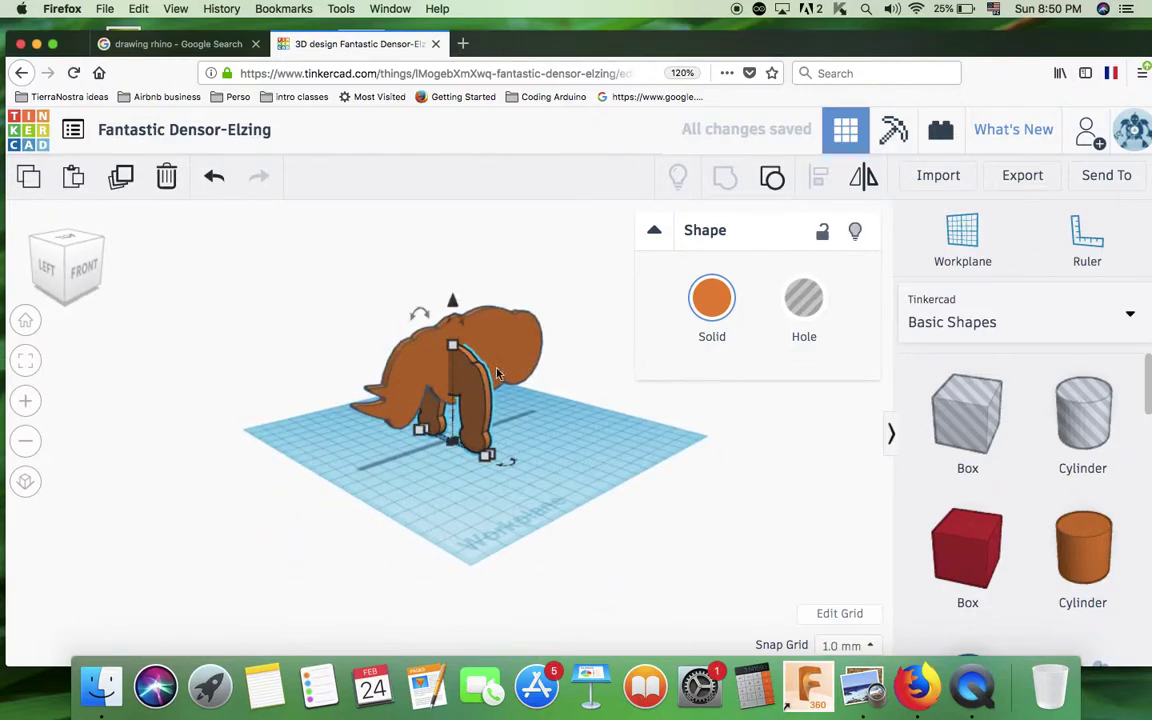
- Raise the rhino body slightly so it sits higher against the leg group
{"action": "left_click", "coordinate": [453, 294]}
{"action": "left_click", "coordinate": [459, 279]}
{"action": "left_click_drag", "start_coordinate": [459, 279], "coordinate": [453, 266]}
- Align the body and the leg group on their common centre across the rhino's width
{"action": "right_click_drag", "start_coordinate": [569, 504], "coordinate": [712, 483]}
{"action": "right_click_drag", "start_coordinate": [545, 478], "coordinate": [545, 517]}
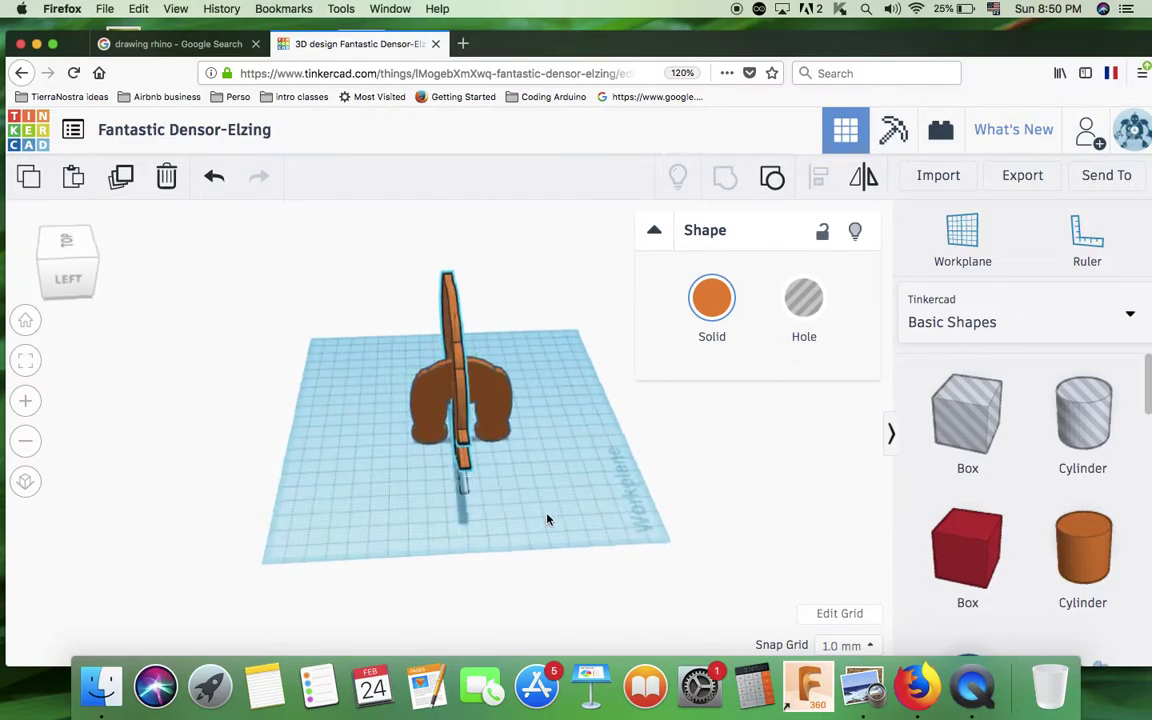
{"action": "left_click", "coordinate": [408, 333]}
{"action": "left_click_drag", "start_coordinate": [408, 333], "coordinate": [548, 470]}
{"action": "left_click", "coordinate": [820, 177]}
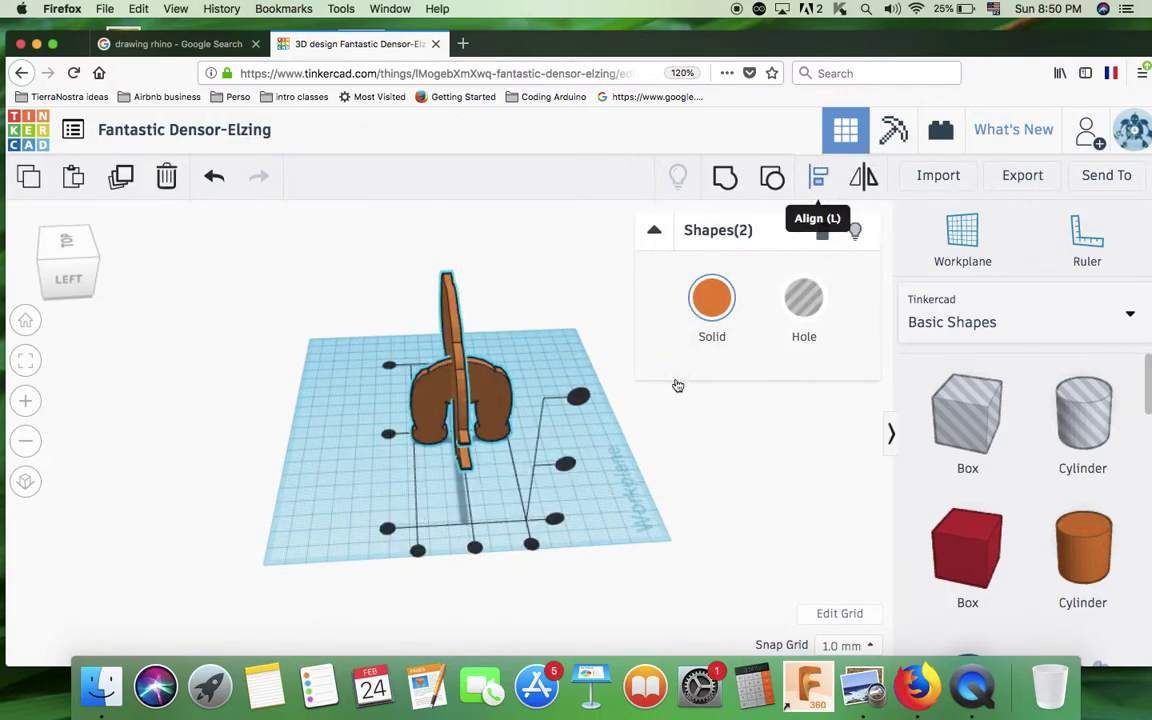
{"action": "left_click", "coordinate": [475, 549]}
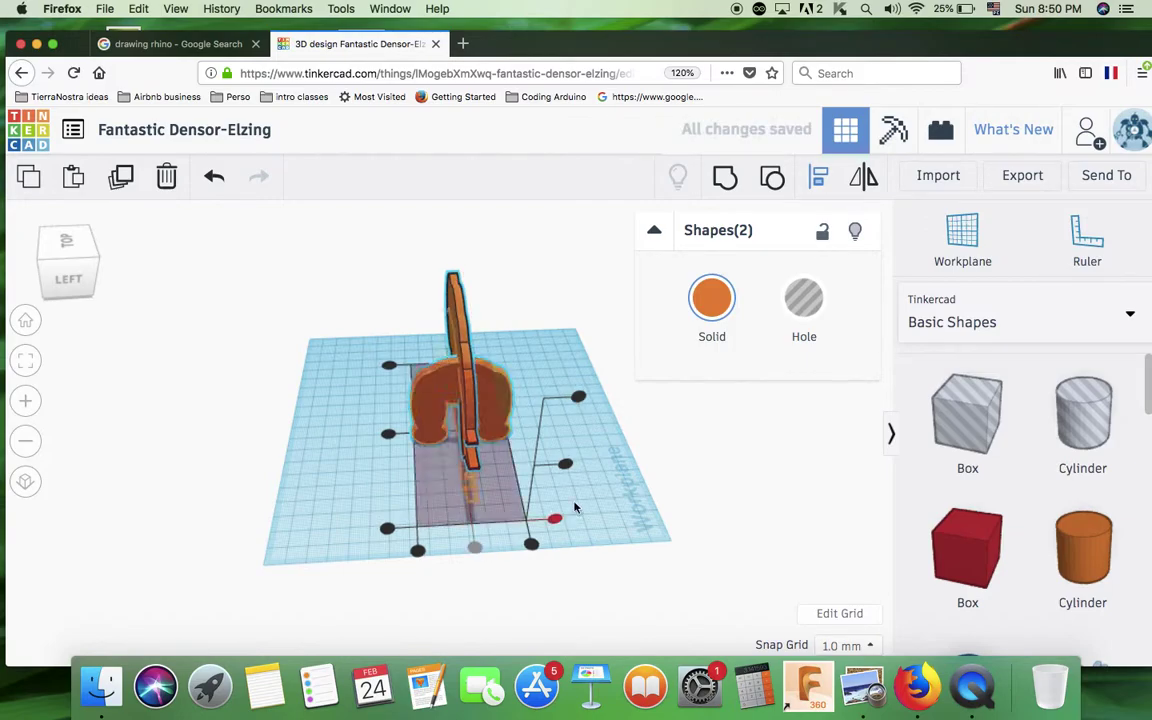
{"action": "left_click", "coordinate": [605, 505]}
- Duplicate the front leg group and shift the copy along the body to the rhino's hindquarters as rear legs
{"action": "right_click_drag", "start_coordinate": [584, 495], "coordinate": [332, 458]}
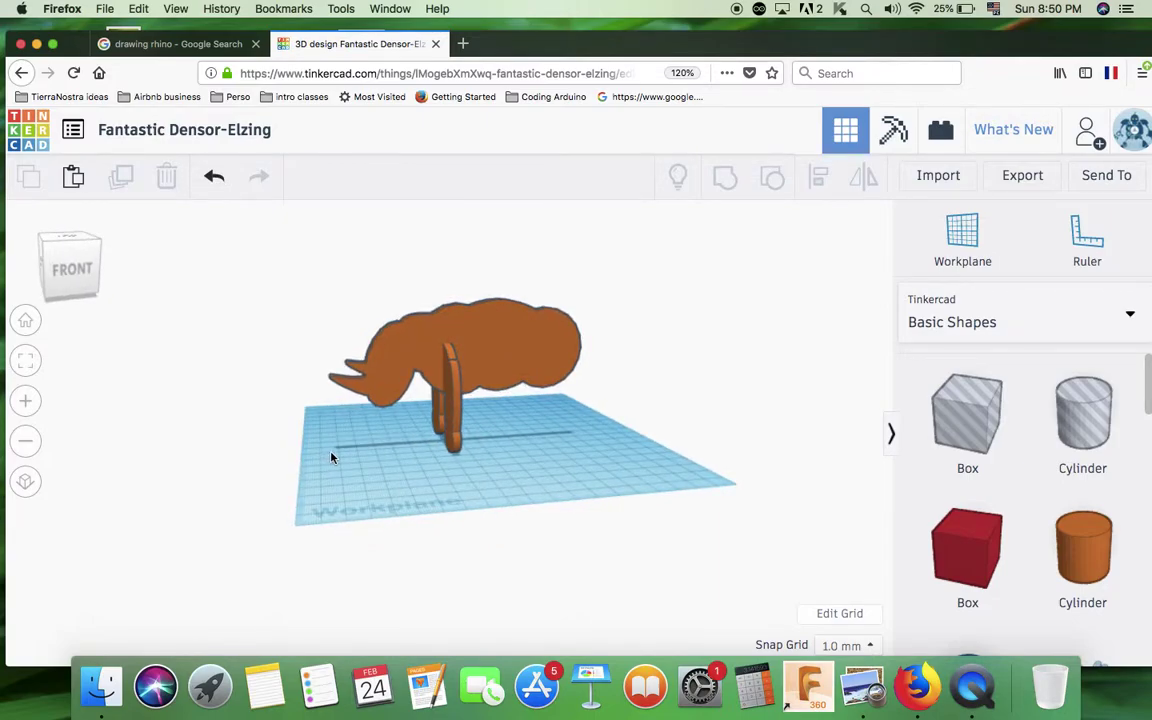
{"action": "left_click", "coordinate": [455, 438]}
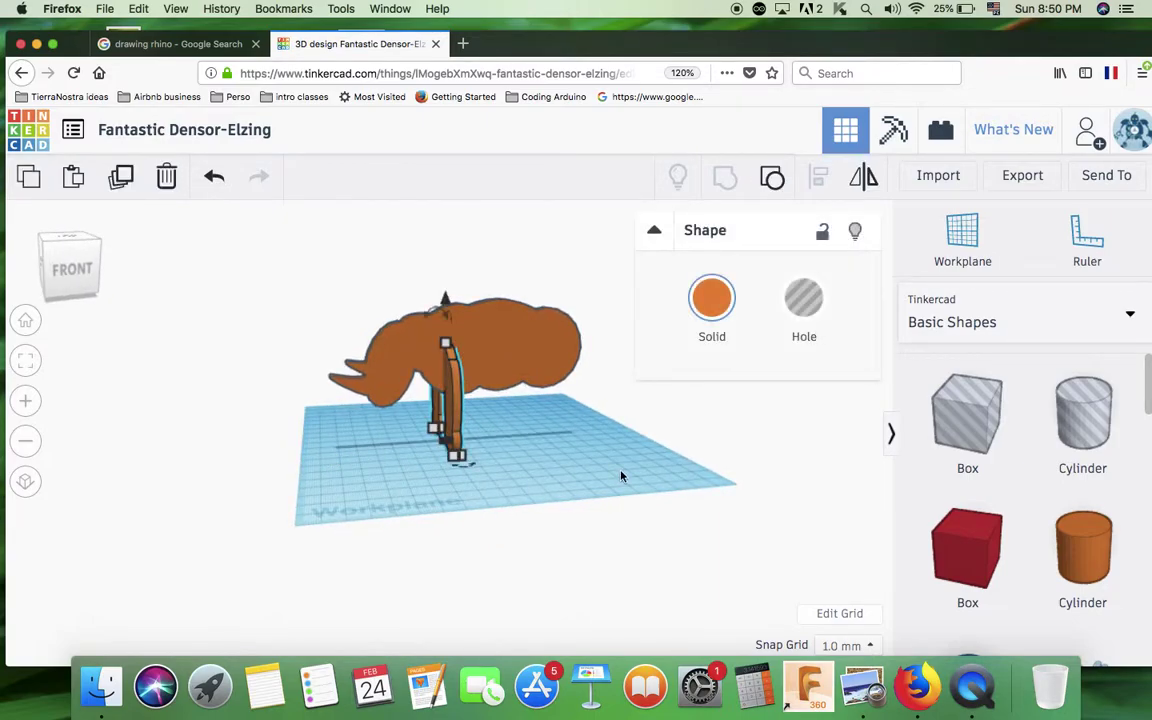
{"action": "key", "text": "Right"}
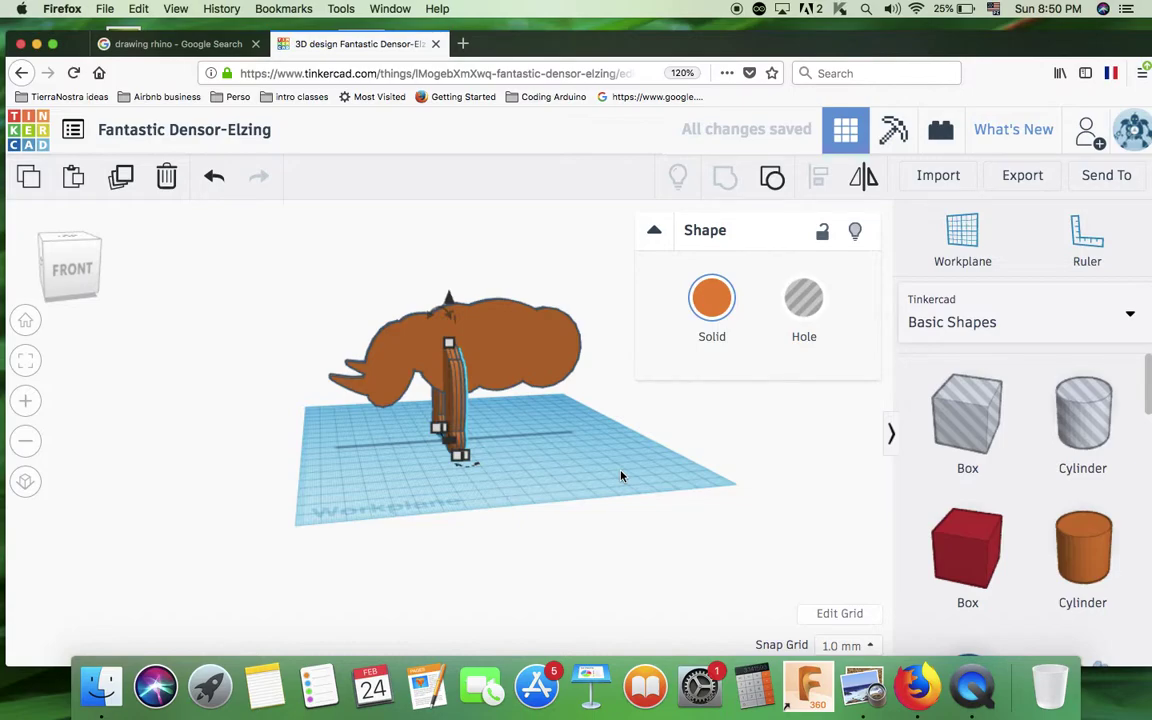
{"action": "key", "text": "Right"}
{"action": "key", "text": "Right"}
{"action": "key", "text": "Right"}
{"action": "key", "text": "Right"}
{"action": "key", "text": "Right"}
{"action": "key", "text": "Right"}
{"action": "key", "text": "Right"}
{"action": "key", "text": "Right"}
{"action": "key", "text": "Right"}
{"action": "key", "text": "Right"}
{"action": "key", "text": "Right"}
{"action": "key", "text": "Right"}
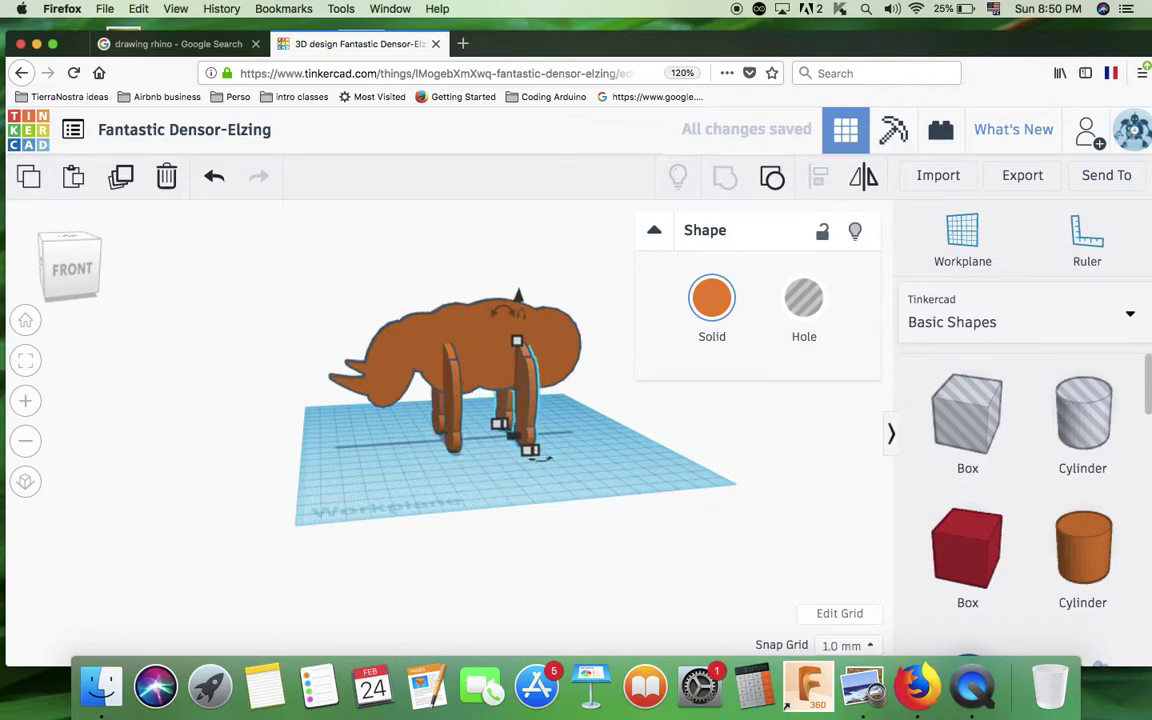
{"action": "key", "text": "Left"}
{"action": "key", "text": "Left"}
{"action": "key", "text": "Left"}
{"action": "key", "text": "Left"}
{"action": "key", "text": "Left"}
{"action": "key", "text": "Left"}
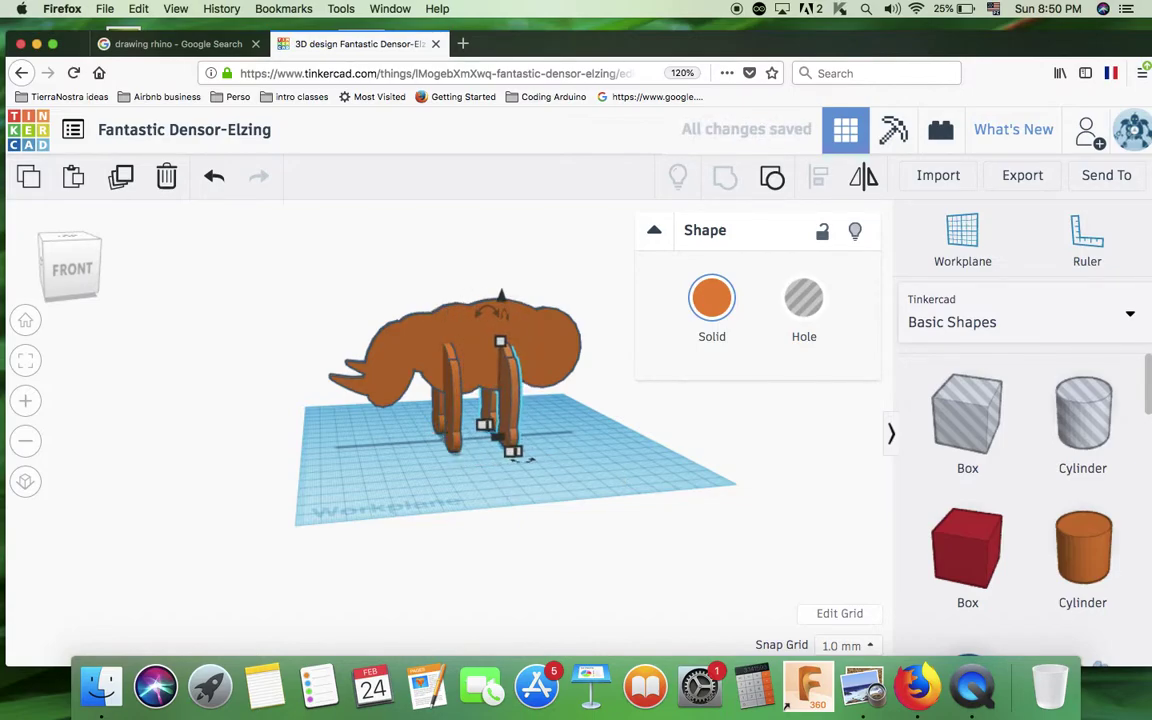
{"action": "left_click_drag", "start_coordinate": [506, 462], "coordinate": [574, 456]}
- Place a box hole beside the front leg and make it 21 mm long and 4 mm thick
{"action": "right_click_drag", "start_coordinate": [562, 552], "coordinate": [416, 479]}
{"action": "scroll", "coordinate": [416, 479], "scroll_direction": "up", "scroll_amount": 5}
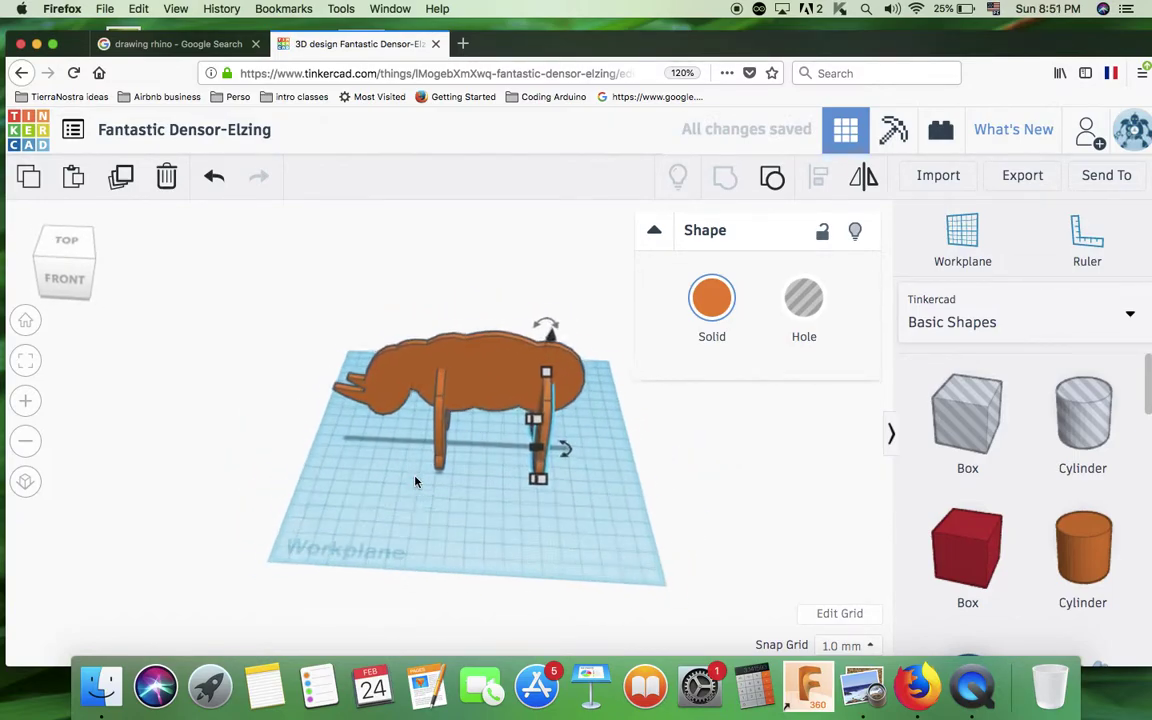
{"action": "mouse_move", "coordinate": [495, 511]}
{"action": "right_mouse_down"}
{"action": "mouse_move", "coordinate": [499, 478]}
{"action": "mouse_move", "coordinate": [602, 525]}
{"action": "mouse_move", "coordinate": [622, 501]}
{"action": "mouse_move", "coordinate": [533, 431]}
{"action": "mouse_move", "coordinate": [399, 478]}
{"action": "mouse_move", "coordinate": [553, 545]}
{"action": "mouse_move", "coordinate": [586, 509]}
{"action": "mouse_move", "coordinate": [435, 463]}
{"action": "mouse_move", "coordinate": [400, 467]}
{"action": "mouse_move", "coordinate": [420, 497]}
{"action": "mouse_move", "coordinate": [547, 511]}
{"action": "mouse_move", "coordinate": [398, 494]}
{"action": "mouse_move", "coordinate": [508, 485]}
{"action": "mouse_move", "coordinate": [396, 475]}
{"action": "mouse_move", "coordinate": [504, 496]}
{"action": "right_mouse_up"}
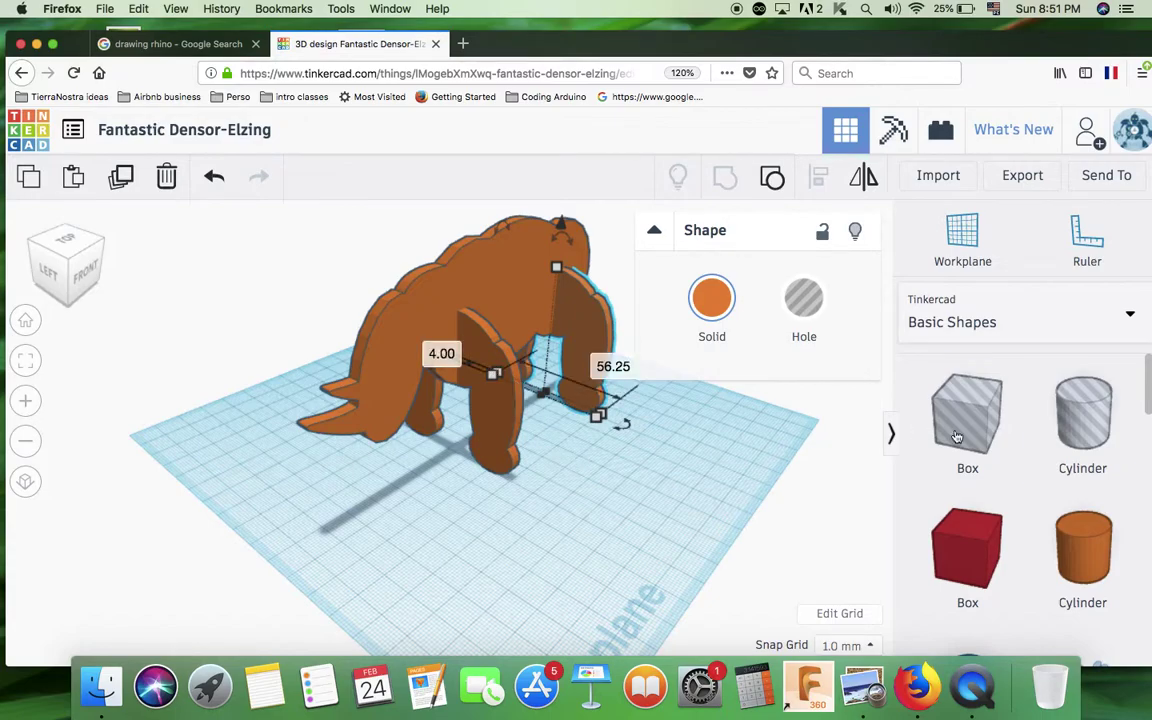
{"action": "left_click_drag", "start_coordinate": [985, 436], "coordinate": [494, 556]}
{"action": "left_click", "coordinate": [581, 592]}
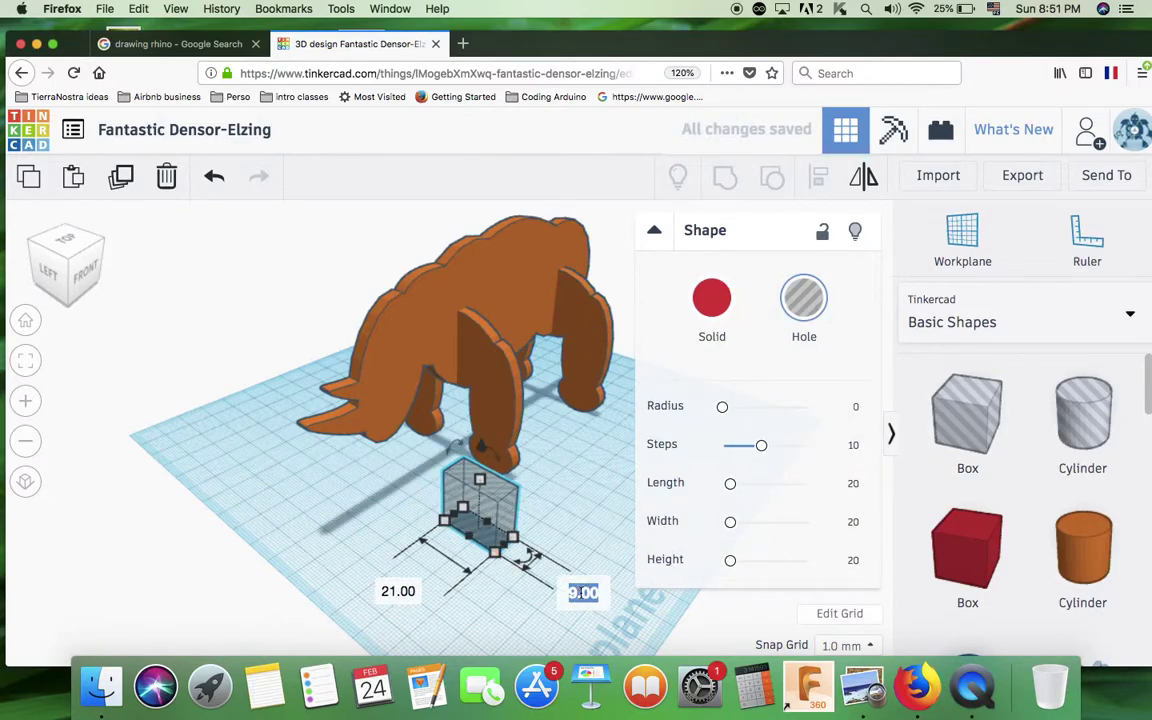
{"action": "key", "text": "Return"}
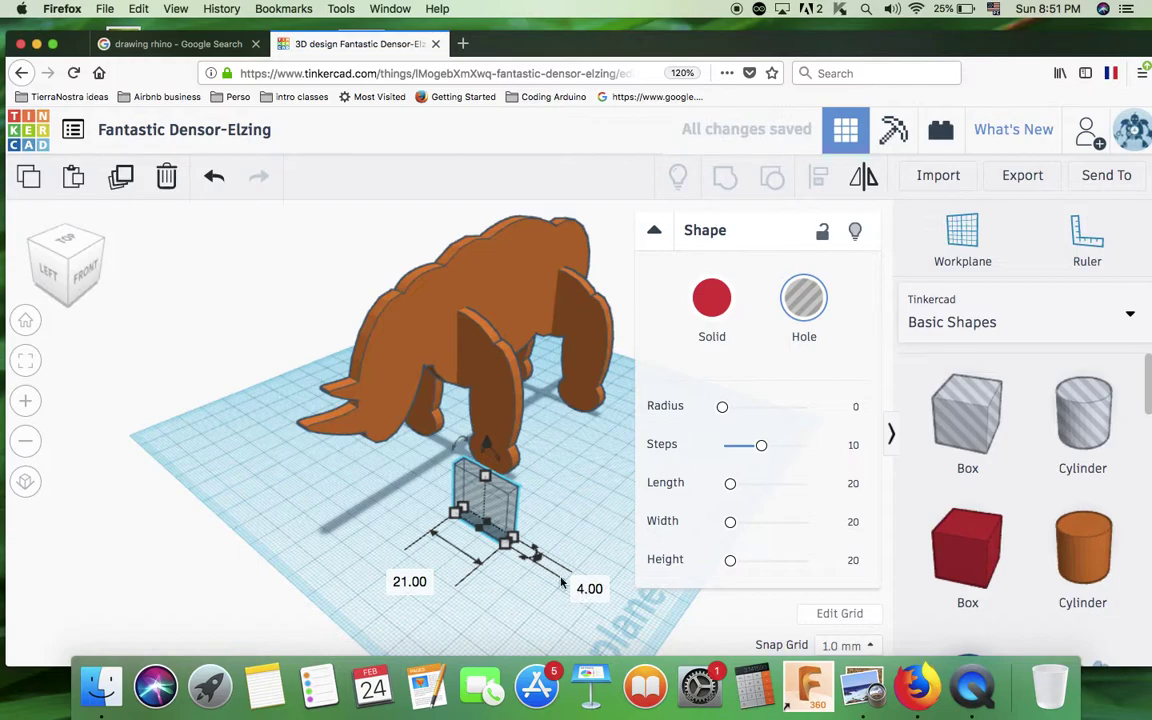
- Move the hole box between the front legs and nudge it along the body into line with the leg plate
{"action": "right_click_drag", "start_coordinate": [380, 511], "coordinate": [296, 481]}
{"action": "left_click", "coordinate": [408, 452]}
{"action": "left_click_drag", "start_coordinate": [418, 470], "coordinate": [426, 432]}
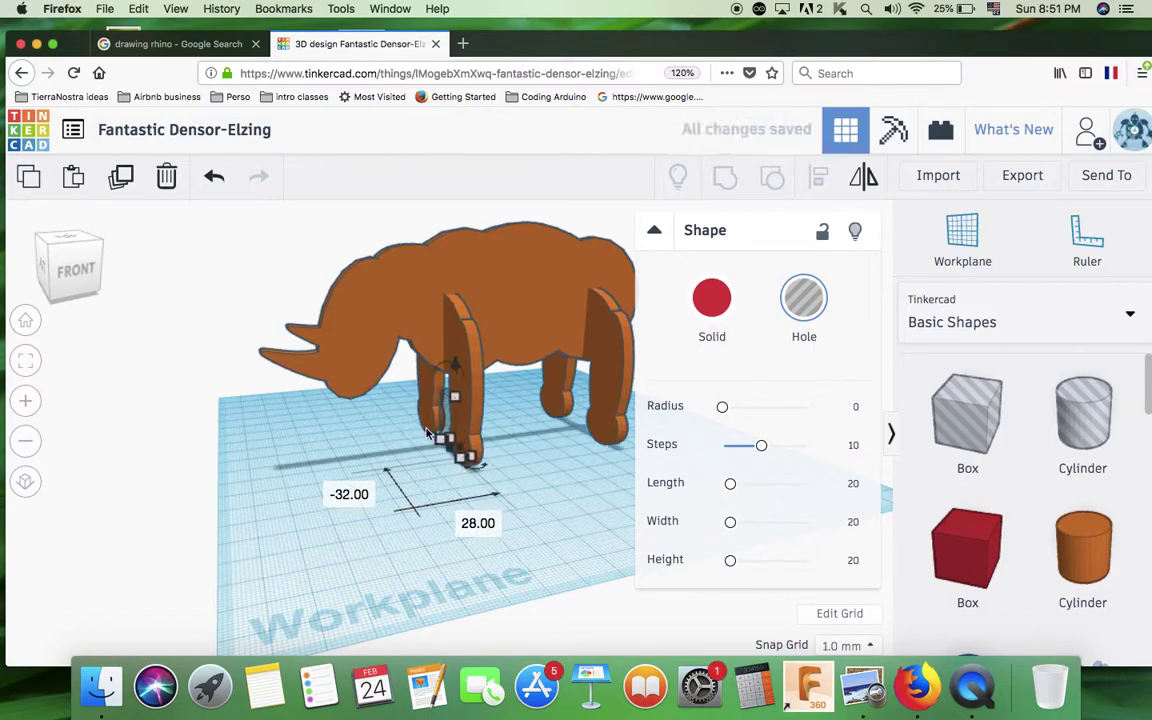
{"action": "left_click", "coordinate": [26, 362]}
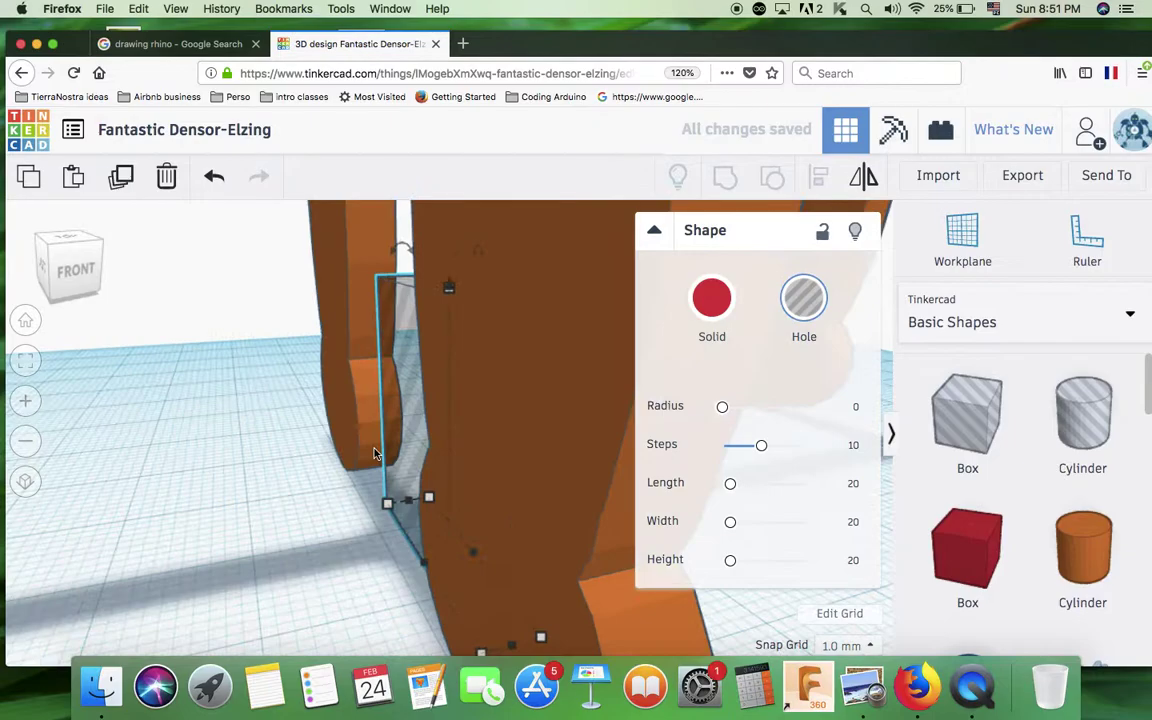
{"action": "right_click_drag", "start_coordinate": [352, 463], "coordinate": [347, 496]}
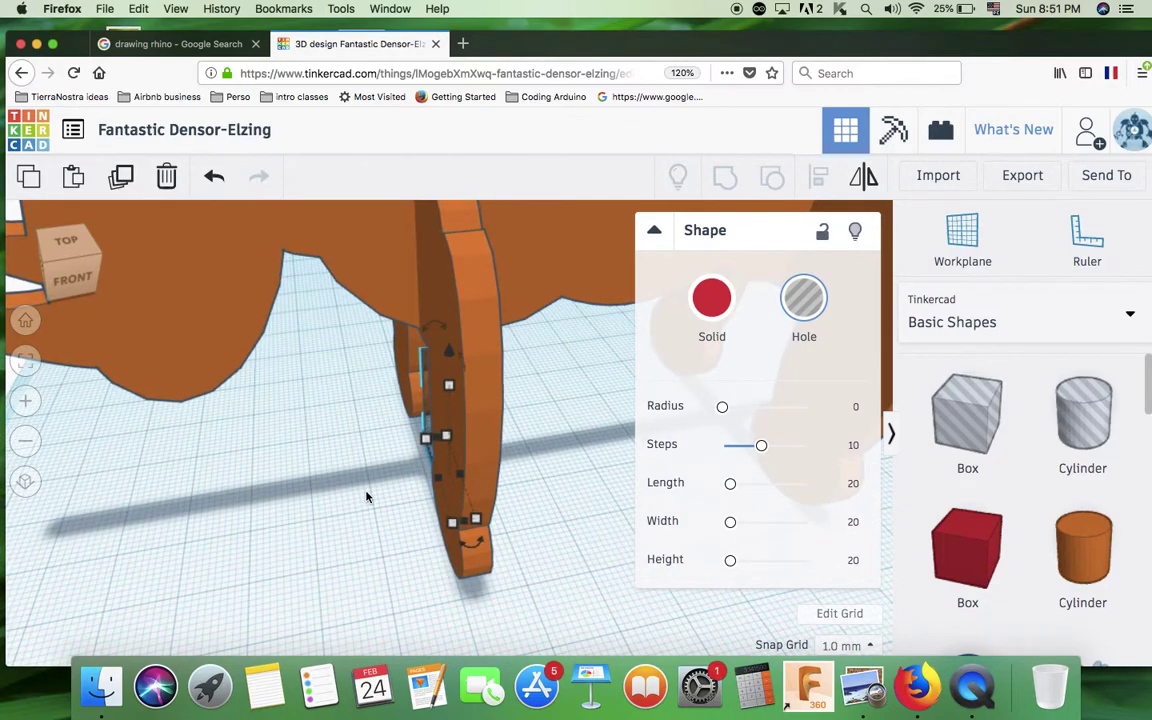
{"action": "key", "text": "Left"}
{"action": "key", "text": "Right"}
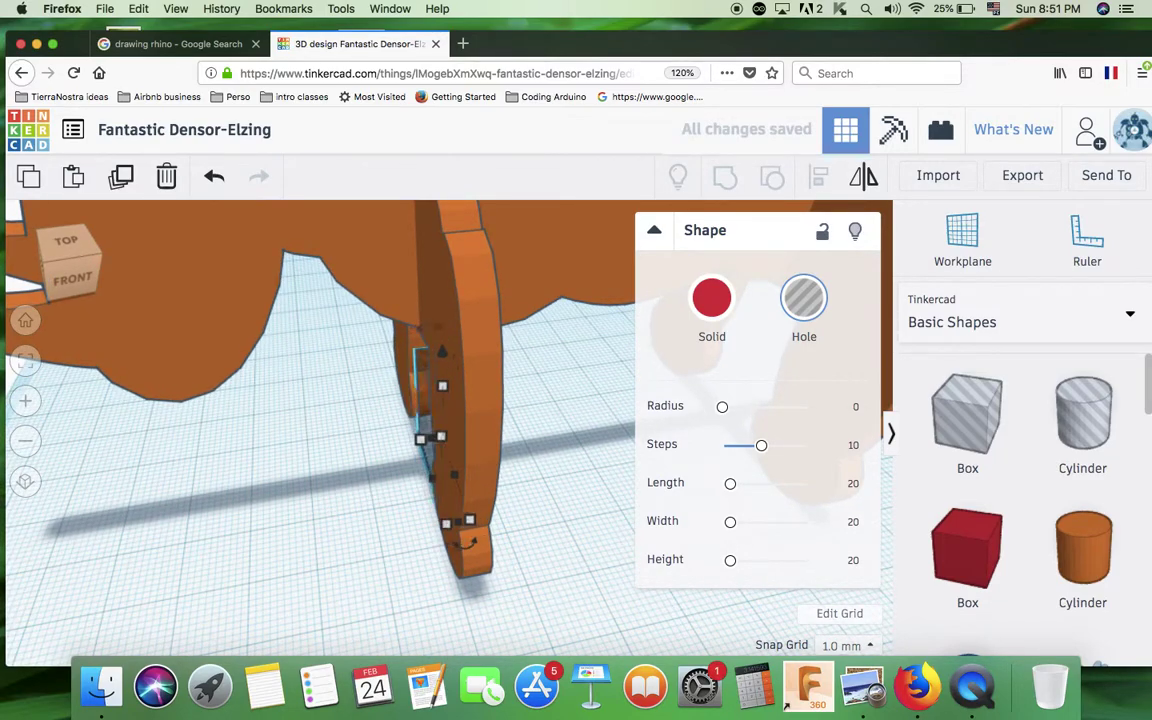
- Shift the hole box sideways by one grid step to centre it between the two front legs
{"action": "right_click_drag", "start_coordinate": [349, 473], "coordinate": [465, 440]}
{"action": "right_click_drag", "start_coordinate": [398, 530], "coordinate": [509, 470]}
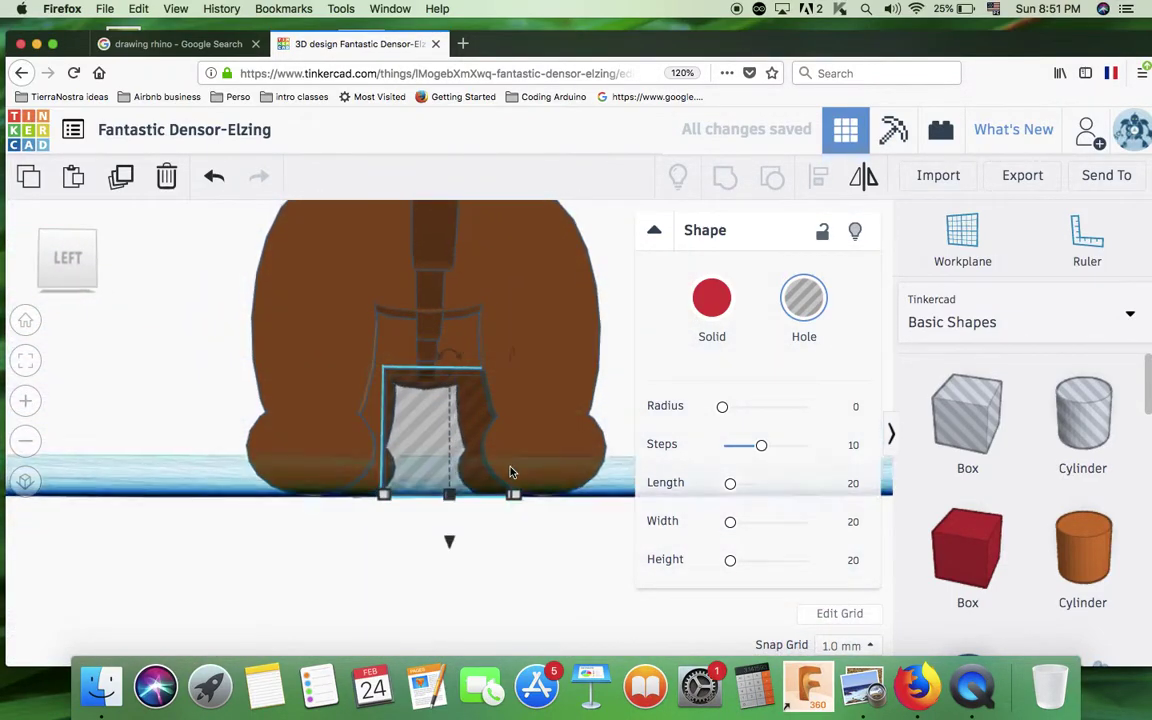
{"action": "key", "text": "Left"}
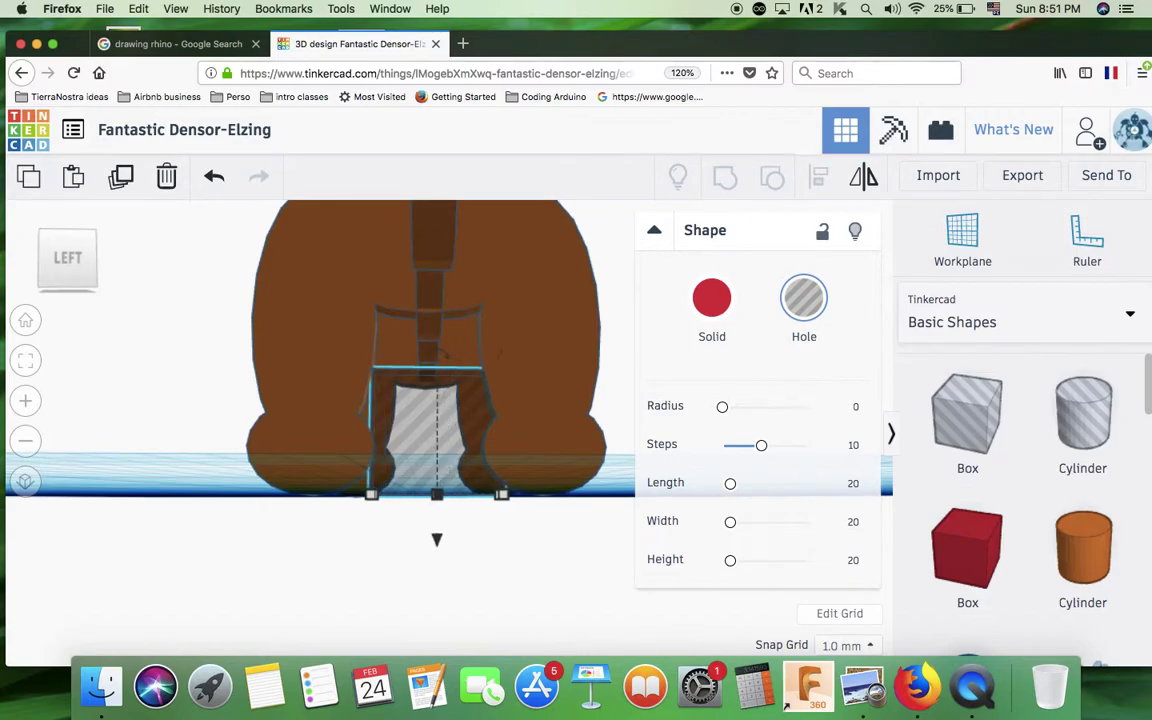
- Raise the hole box until it overlaps the belly and the front leg plate, nudging it into line with the plate
{"action": "right_click_drag", "start_coordinate": [505, 445], "coordinate": [443, 380]}
{"action": "left_click_drag", "start_coordinate": [437, 327], "coordinate": [437, 211]}
{"action": "right_click_drag", "start_coordinate": [430, 375], "coordinate": [482, 438]}
{"action": "key", "text": "Left"}
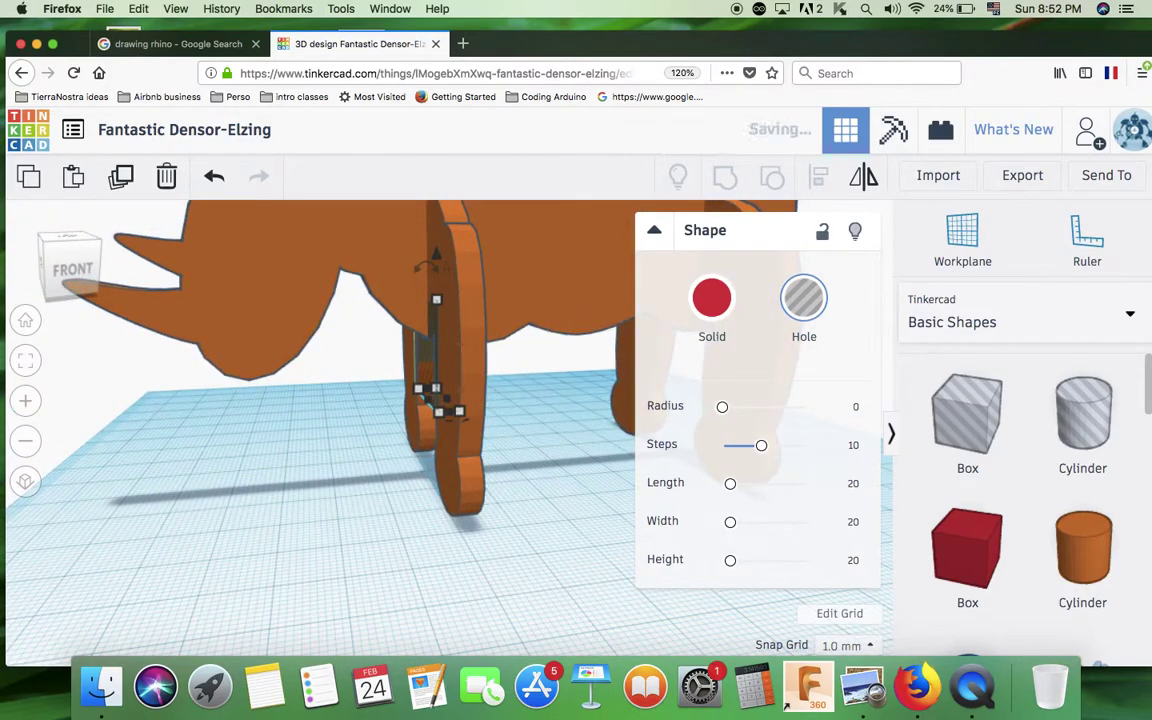
{"action": "right_click_drag", "start_coordinate": [390, 457], "coordinate": [441, 257]}
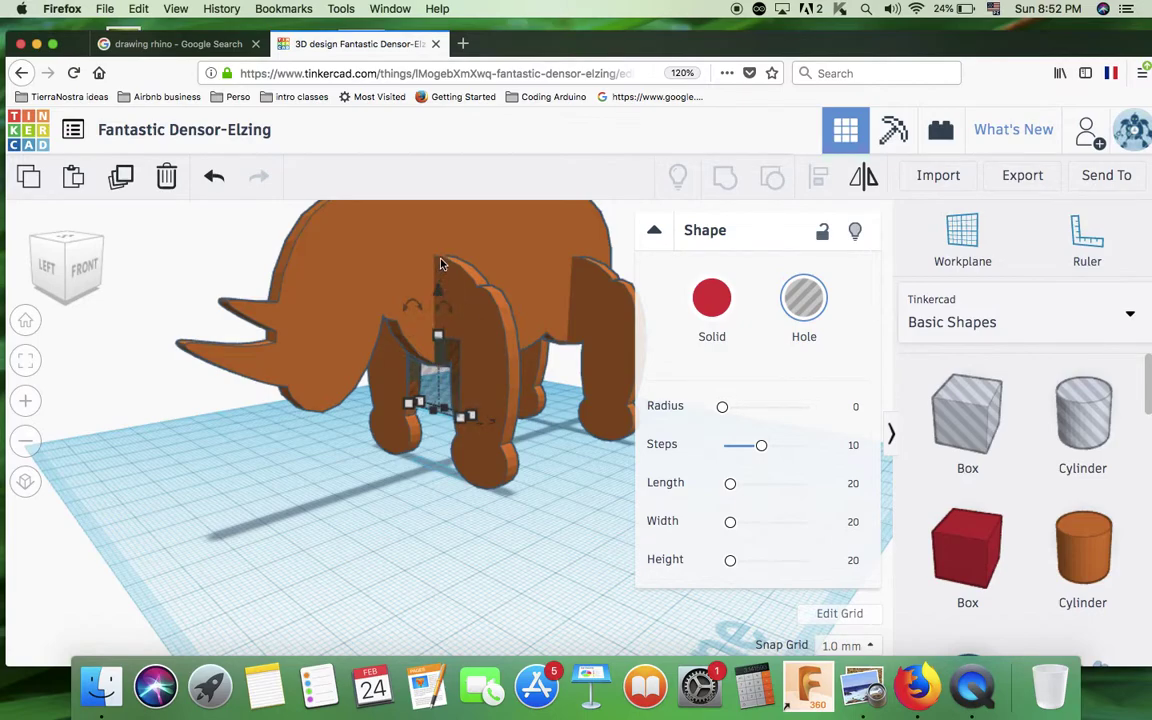
{"action": "left_click_drag", "start_coordinate": [437, 296], "coordinate": [437, 273]}
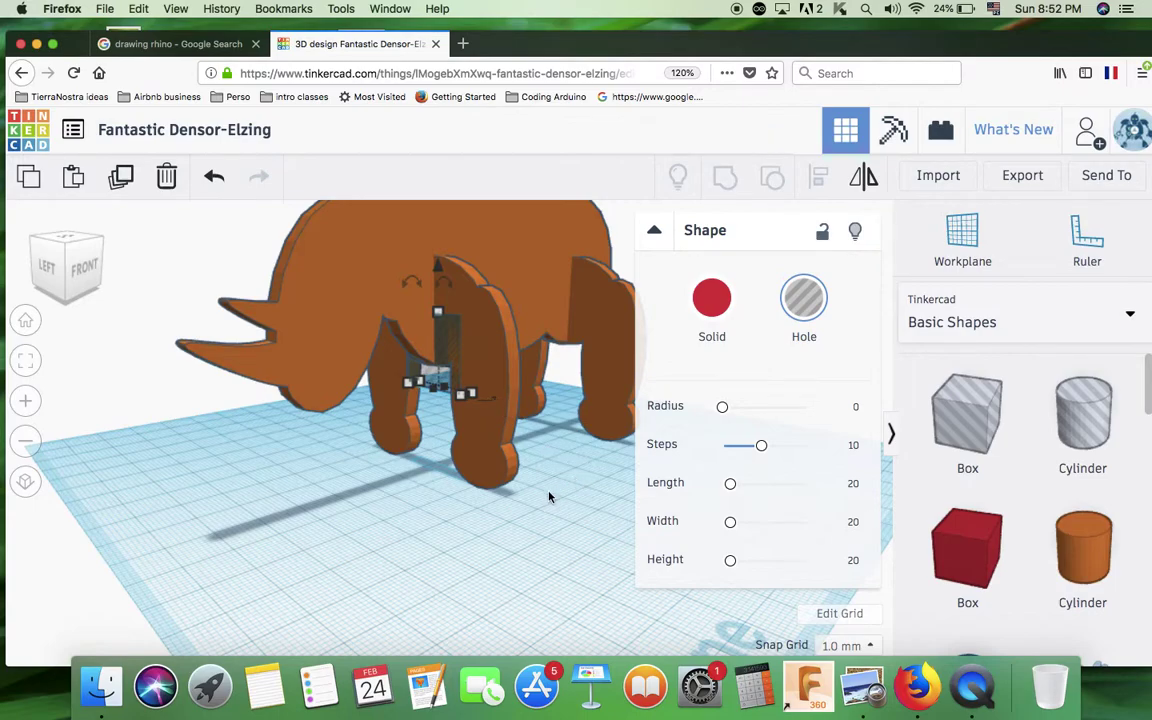
- Duplicate the hole box at the front legs and move the copy along the body toward the rear legs
{"action": "right_click_drag", "start_coordinate": [555, 503], "coordinate": [468, 507]}
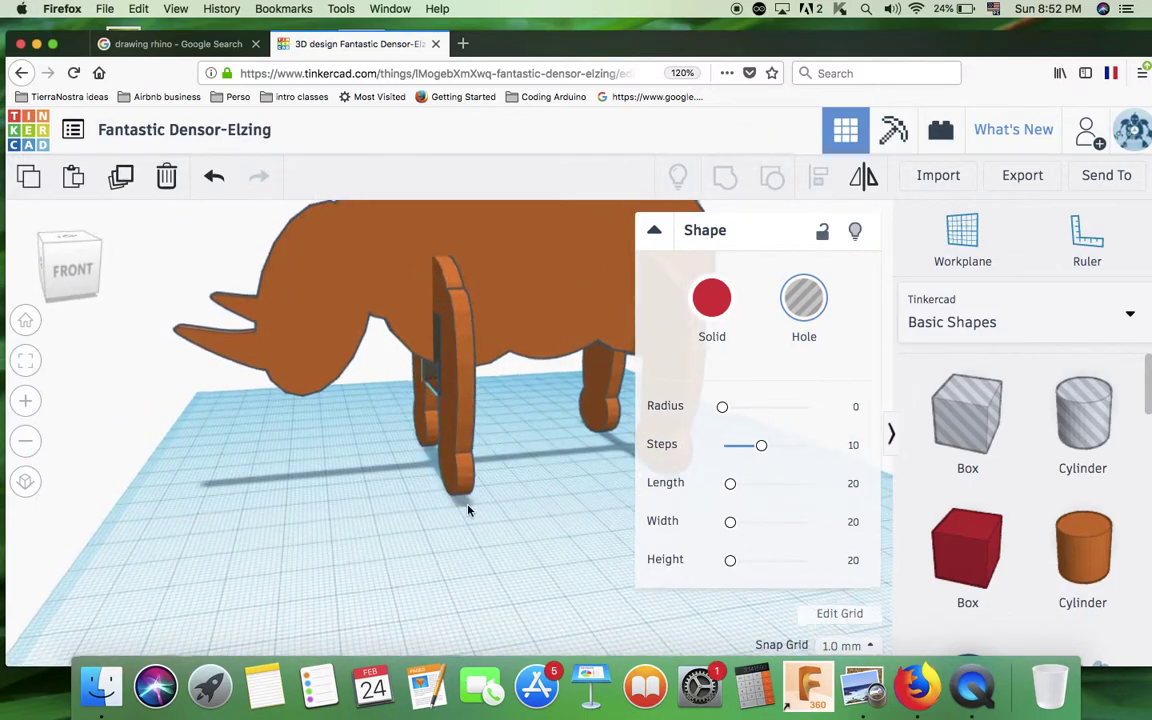
{"action": "key", "text": "Right"}
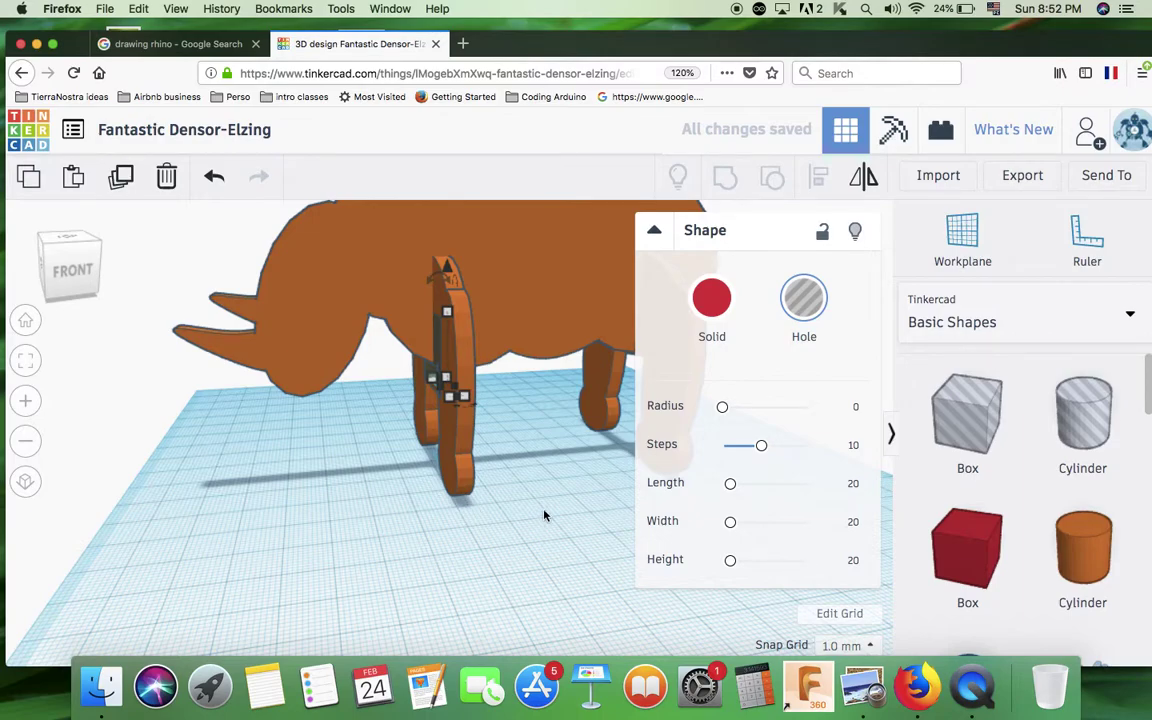
{"action": "right_click_drag", "start_coordinate": [557, 457], "coordinate": [555, 458]}
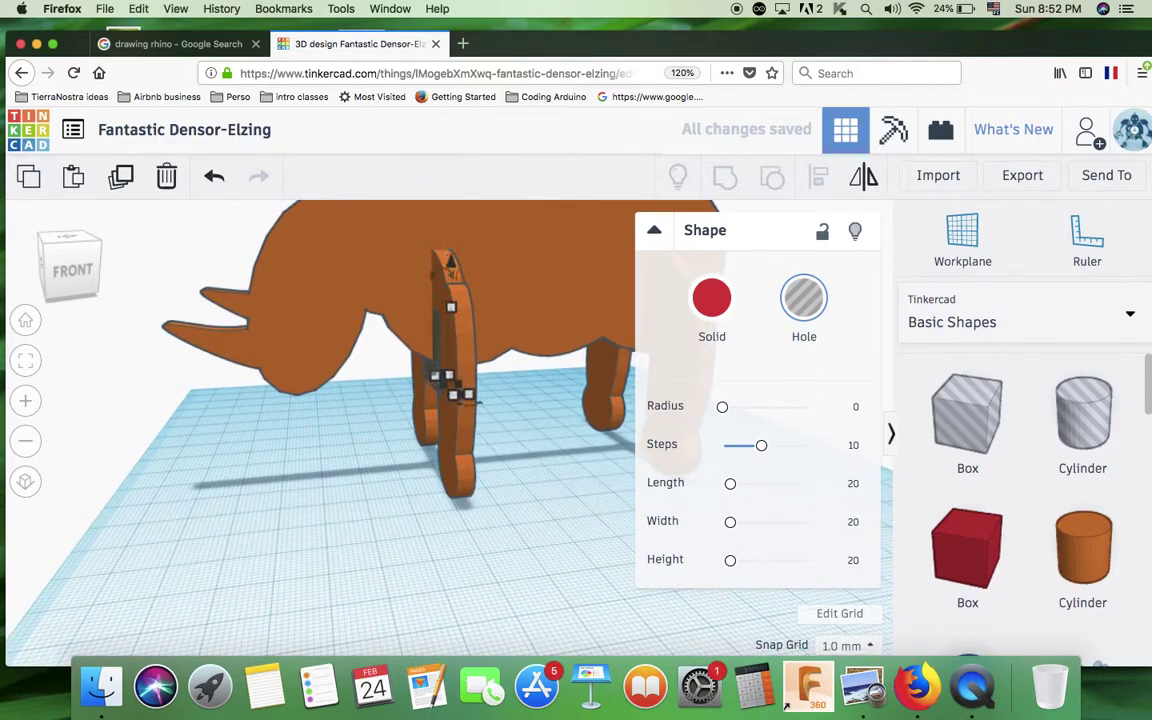
{"action": "left_click_drag", "start_coordinate": [482, 402], "coordinate": [585, 390]}
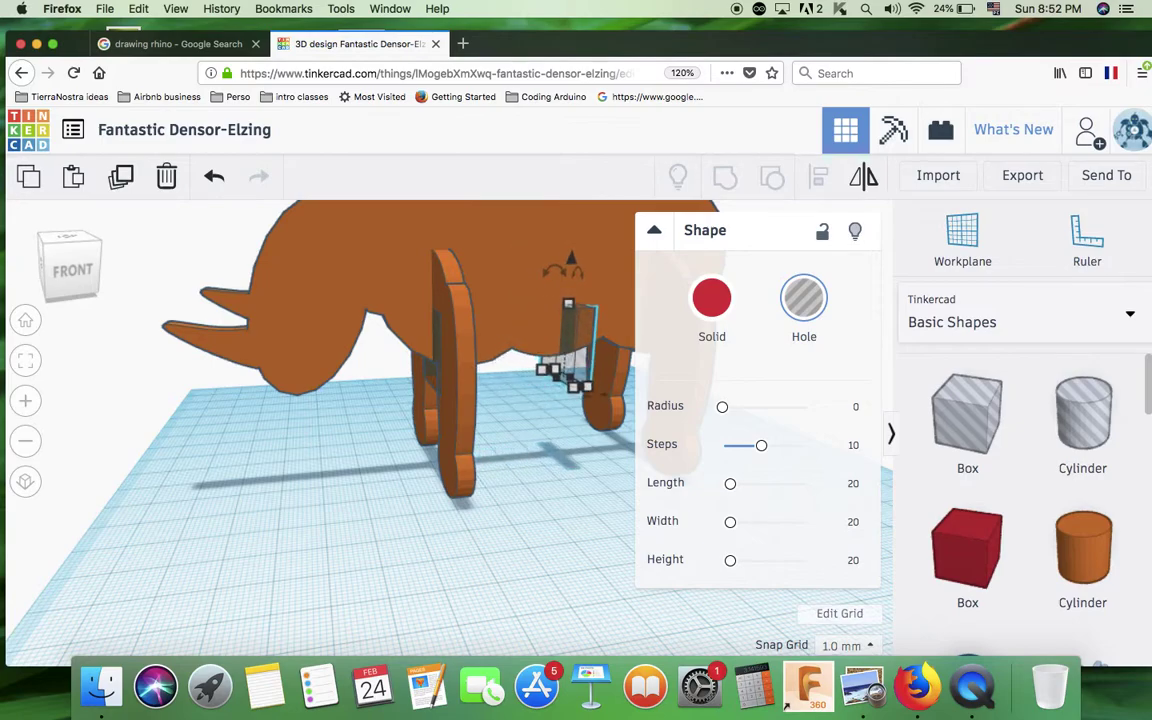
- Nudge the copied hole box rearward until it lines up with the rear leg plate under the body
{"action": "left_click", "coordinate": [893, 437]}
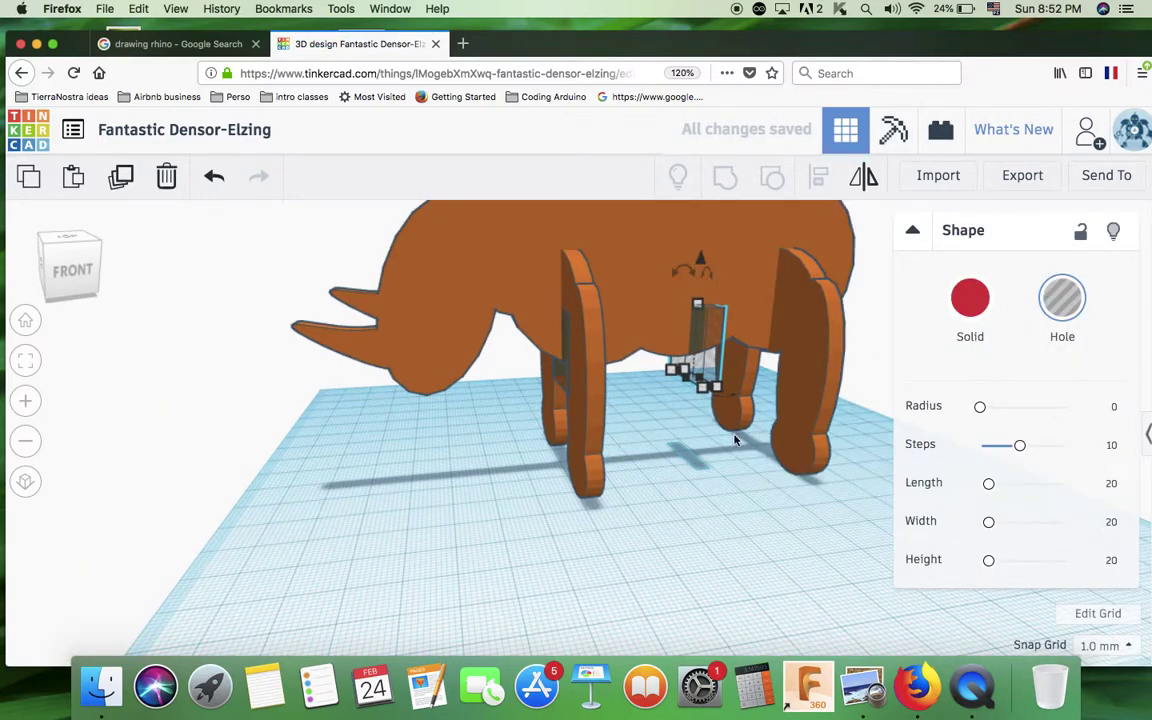
{"action": "key", "text": "Right"}
{"action": "key", "text": "Right"}
{"action": "key", "text": "Right"}
{"action": "key", "text": "Right"}
{"action": "key", "text": "Right"}
{"action": "key", "text": "Right"}
{"action": "key", "text": "Right"}
{"action": "key", "text": "Right"}
{"action": "key", "text": "Right"}
{"action": "key", "text": "Right"}
{"action": "key", "text": "Right"}
{"action": "key", "text": "Right"}
{"action": "key", "text": "Right"}
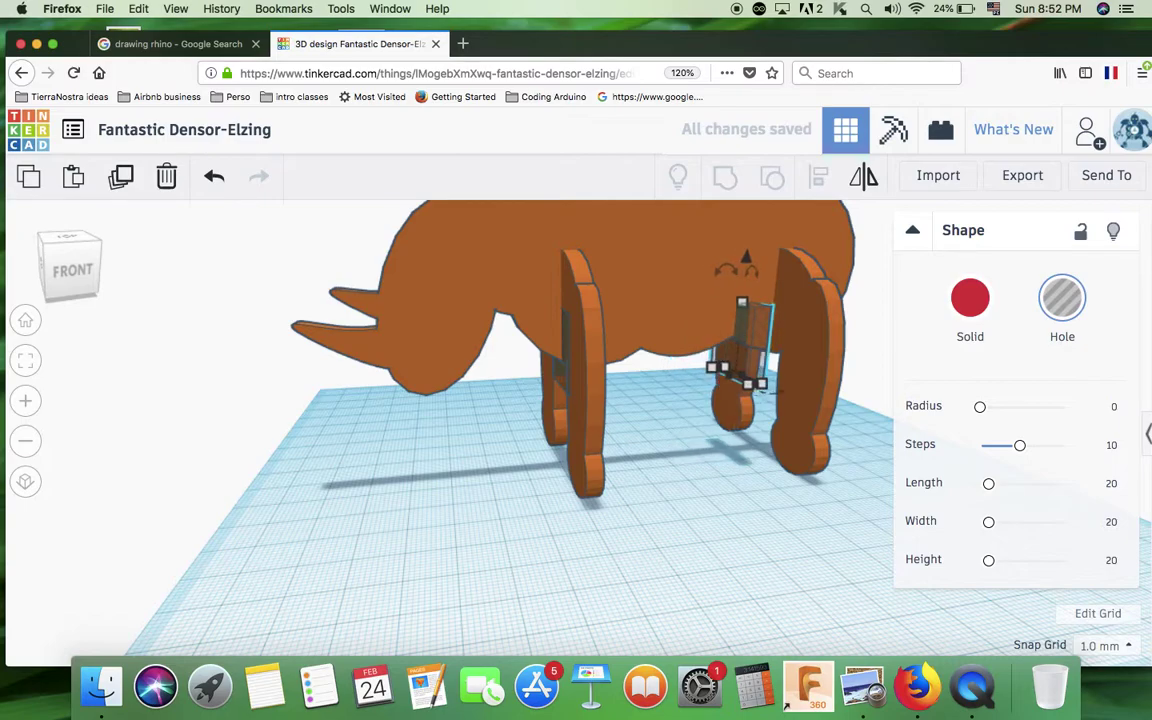
{"action": "key", "text": "Right"}
{"action": "key", "text": "Right"}
{"action": "key", "text": "Right"}
{"action": "key", "text": "Right"}
{"action": "key", "text": "Right"}
{"action": "key", "text": "Right"}
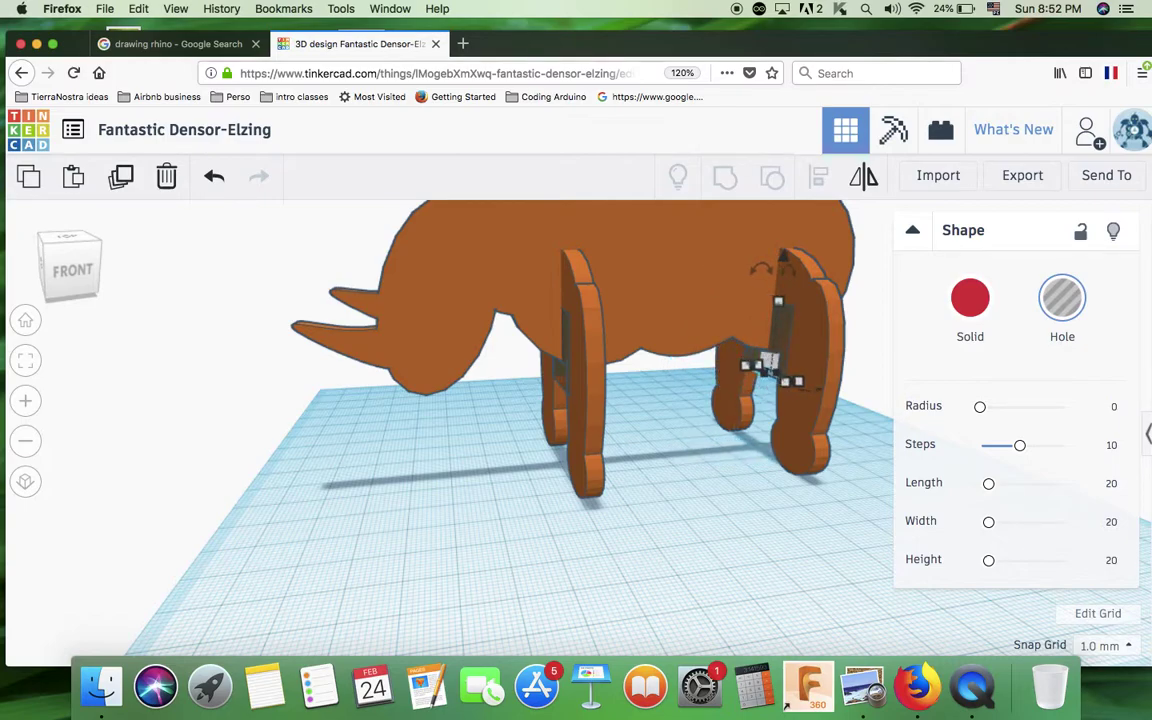
{"action": "key", "text": "Left"}
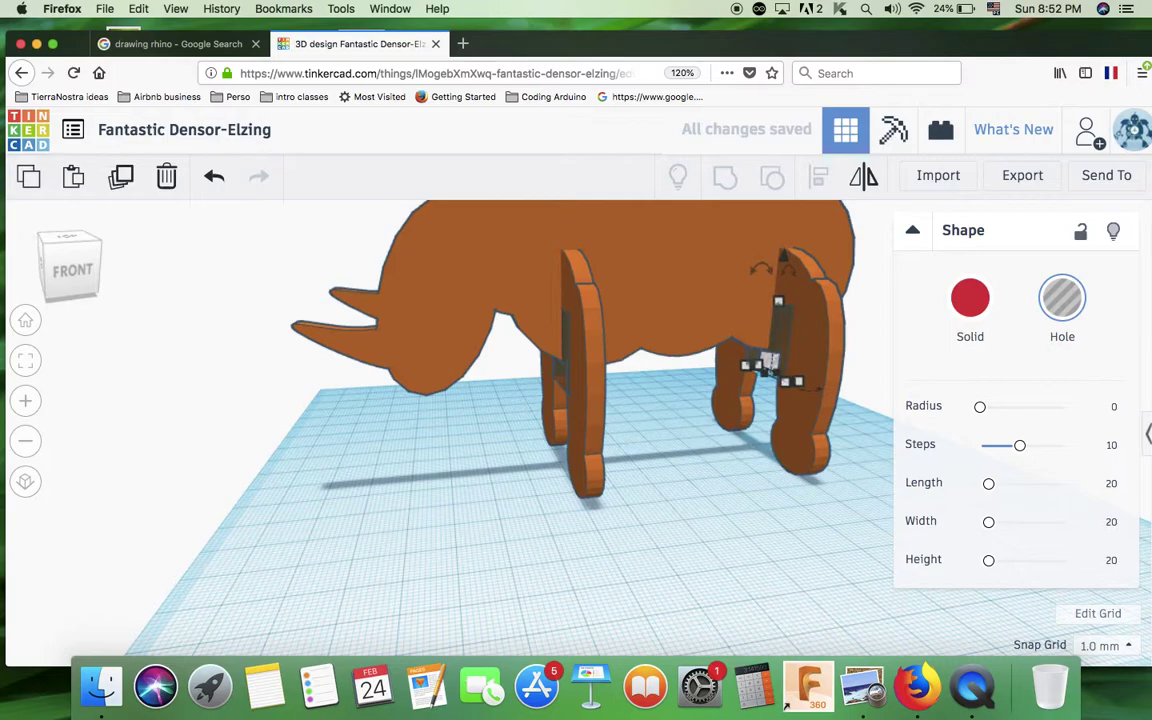
{"action": "left_click", "coordinate": [669, 425]}
{"action": "right_click_drag", "start_coordinate": [703, 371], "coordinate": [778, 328]}
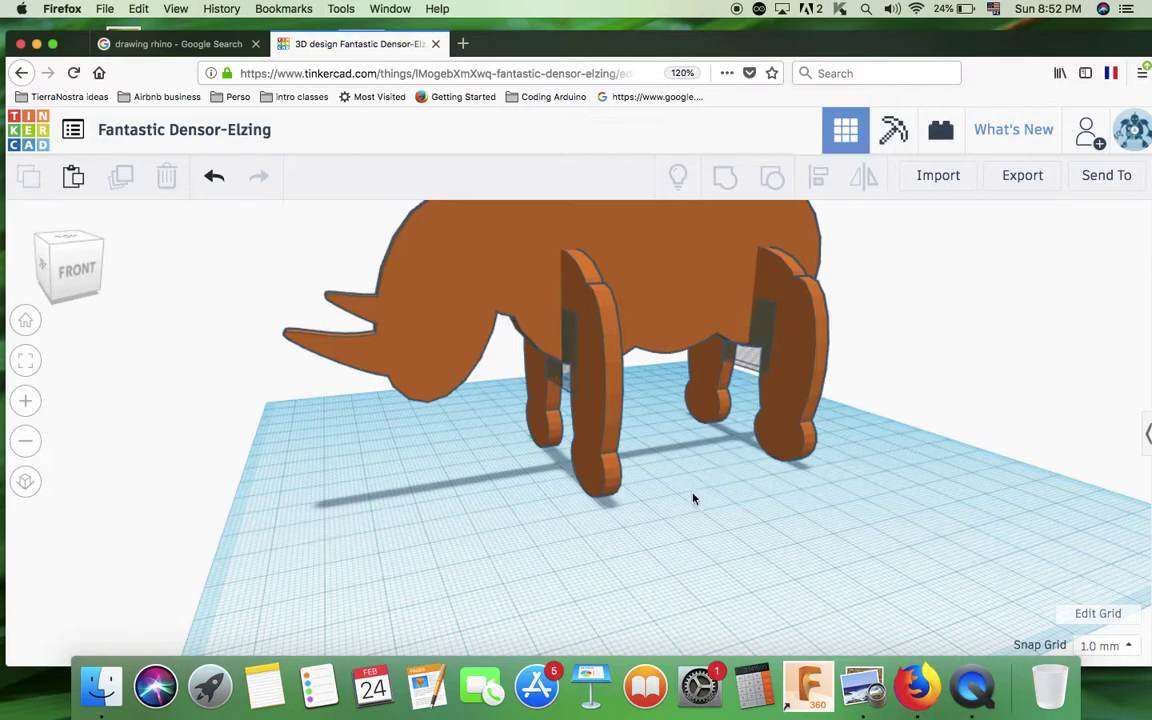
{"action": "scroll", "coordinate": [661, 531], "scroll_direction": "down", "scroll_amount": 5}
{"action": "scroll", "coordinate": [661, 531], "scroll_direction": "up", "scroll_amount": 5}
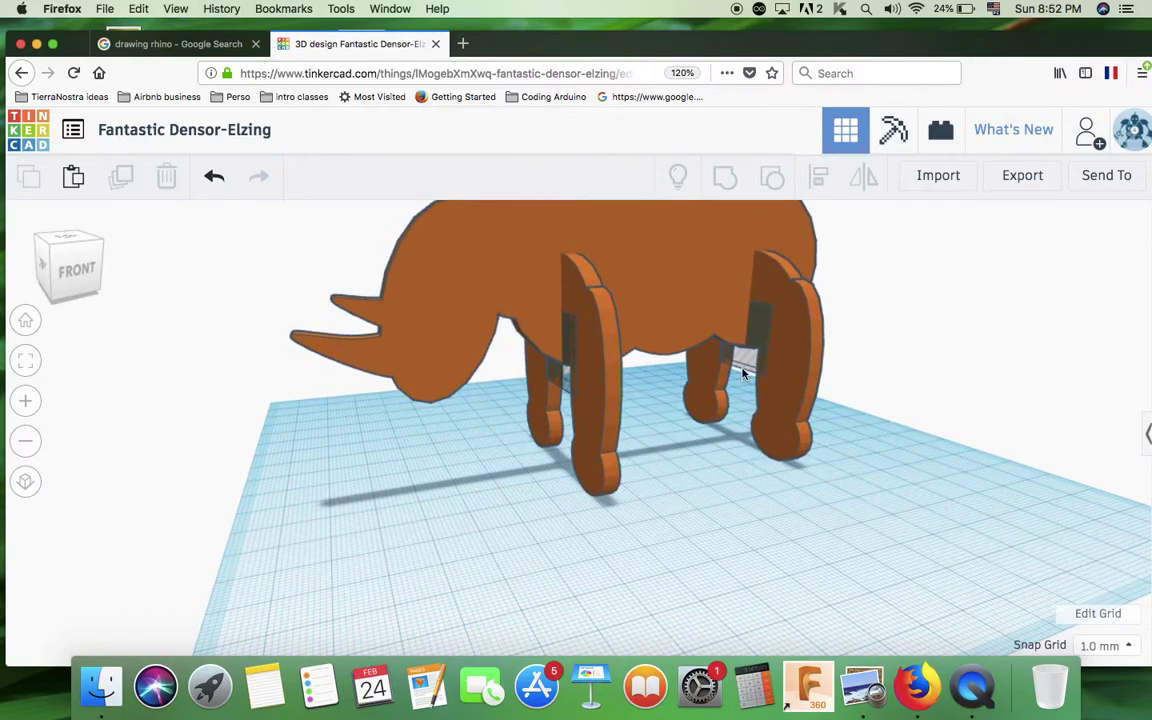
- Group the two hole boxes with the rhino body to cut the front and rear leg slots in its belly
{"action": "left_click", "coordinate": [743, 364]}
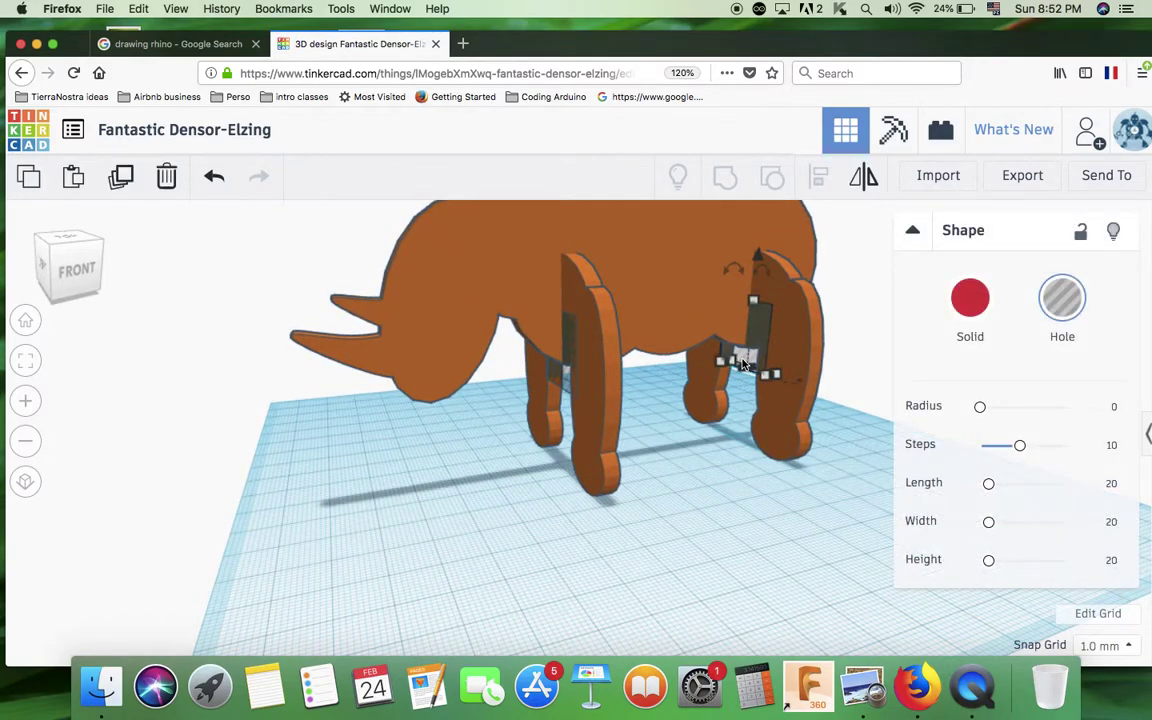
{"action": "left_click", "coordinate": [562, 381], "text": "shift"}
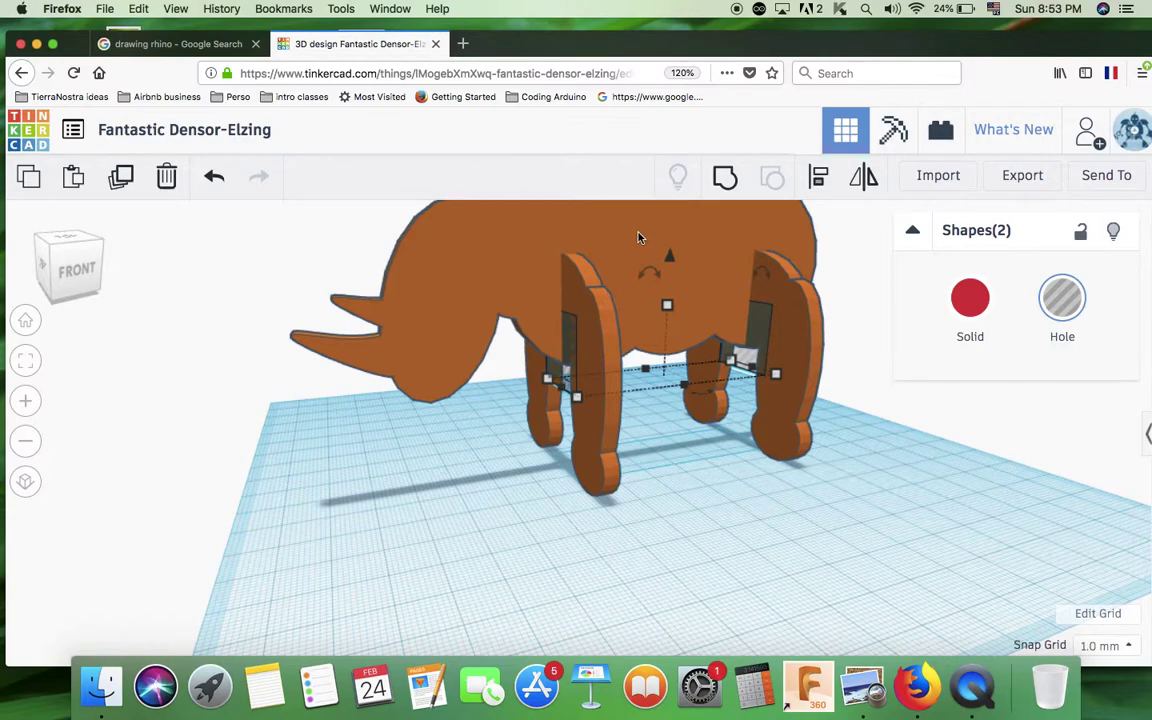
{"action": "left_click", "coordinate": [638, 237], "text": "shift"}
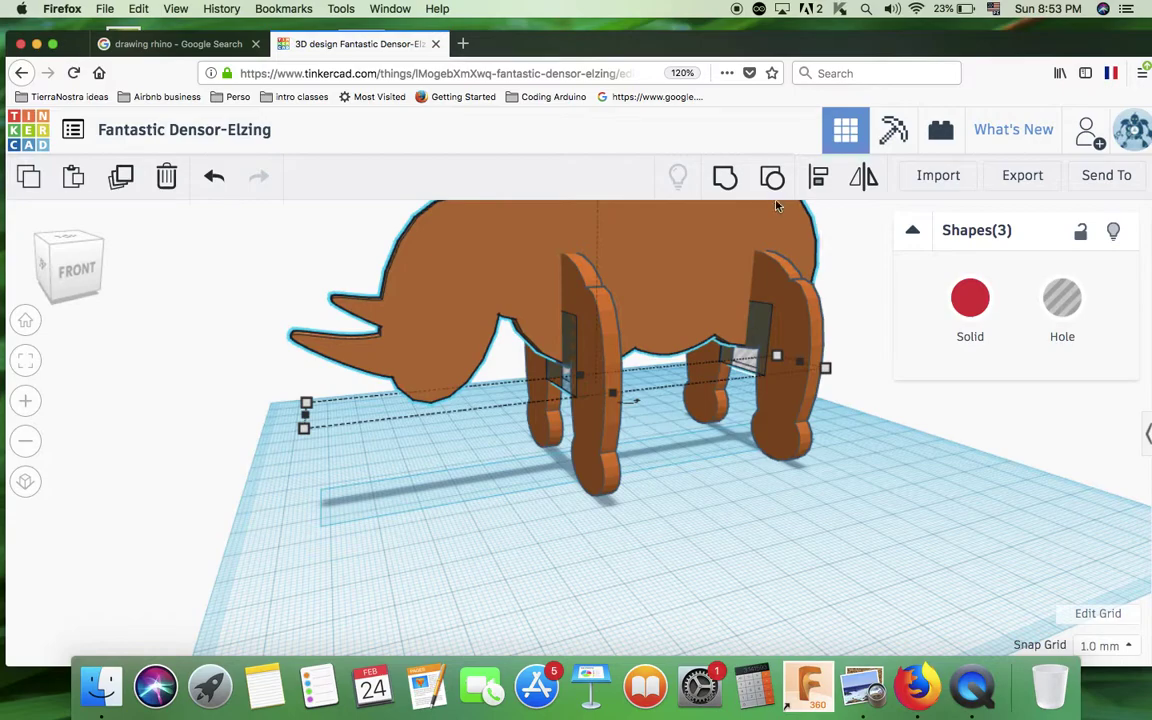
{"action": "left_click", "coordinate": [727, 180]}
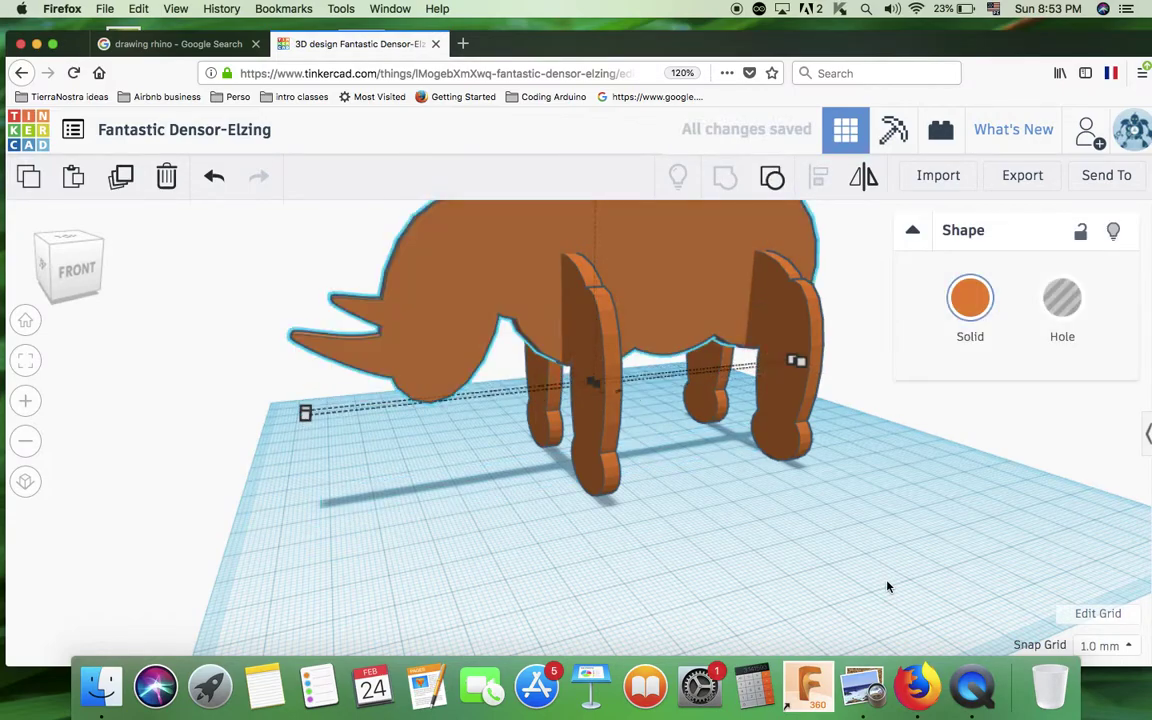
- Move the front leg plate out of the body onto the free workplane and delete the rear leg plate
{"action": "scroll", "coordinate": [590, 540], "scroll_direction": "down", "scroll_amount": 3}
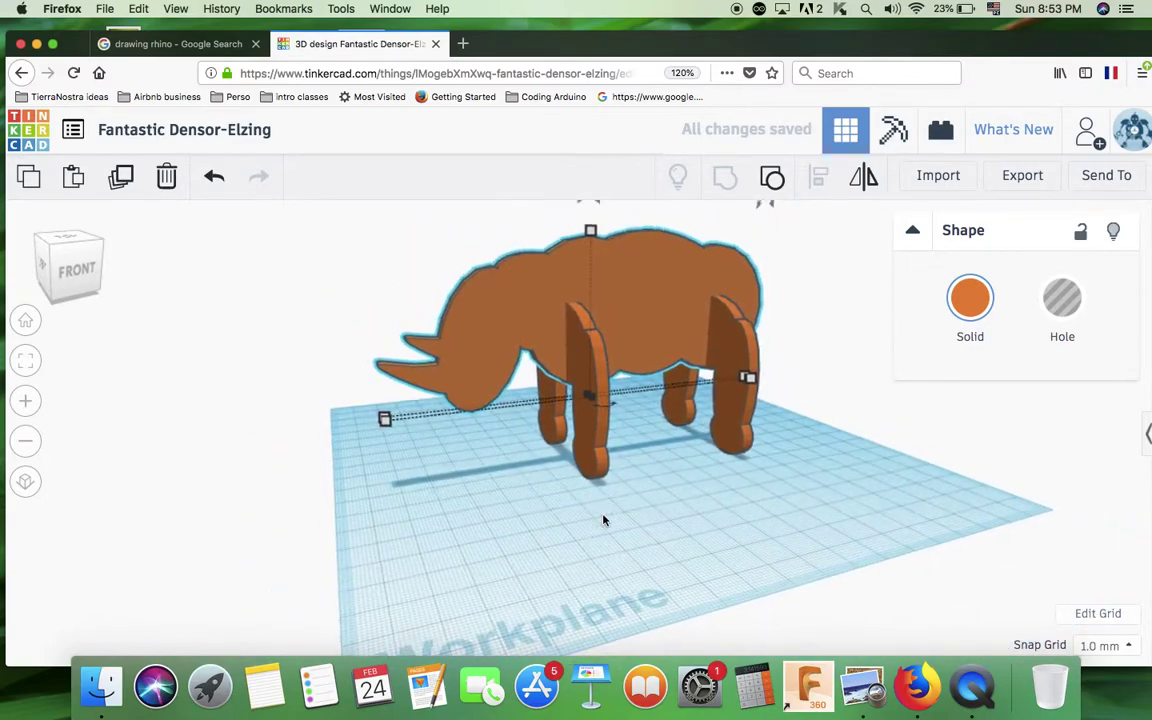
{"action": "left_click", "coordinate": [589, 437]}
{"action": "right_click_drag", "start_coordinate": [520, 549], "coordinate": [586, 563]}
{"action": "left_click_drag", "start_coordinate": [590, 430], "coordinate": [709, 489]}
{"action": "left_click_drag", "start_coordinate": [703, 340], "coordinate": [712, 347]}
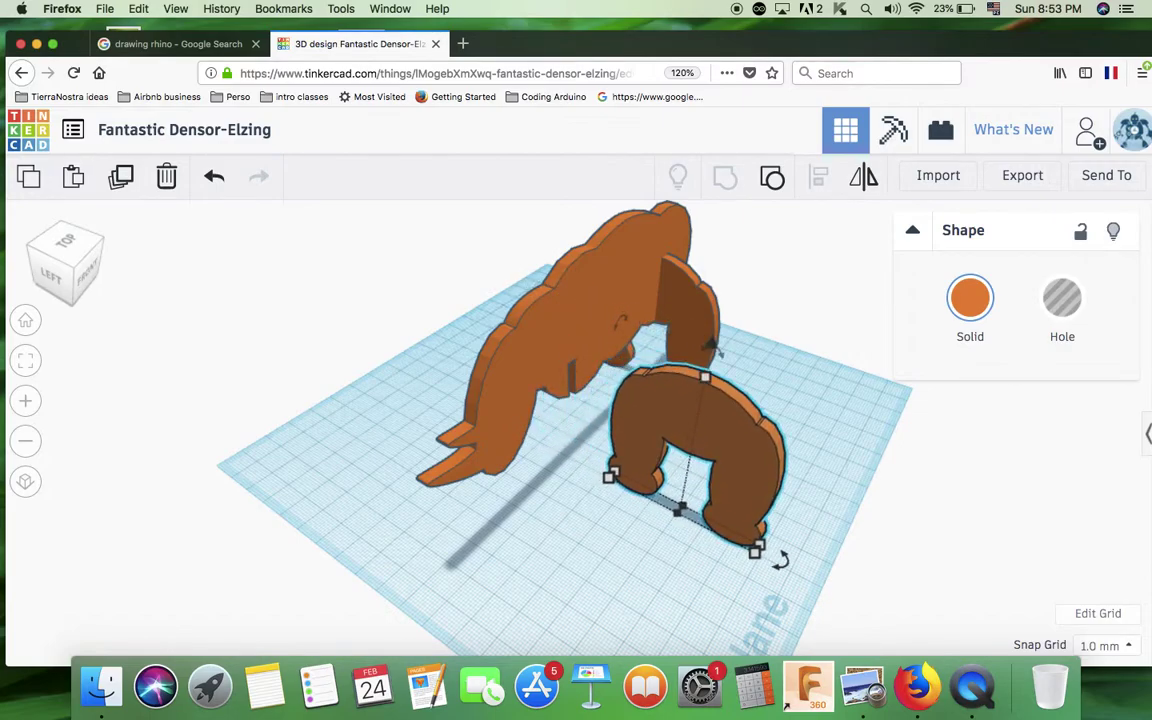
{"action": "left_click", "coordinate": [685, 304]}
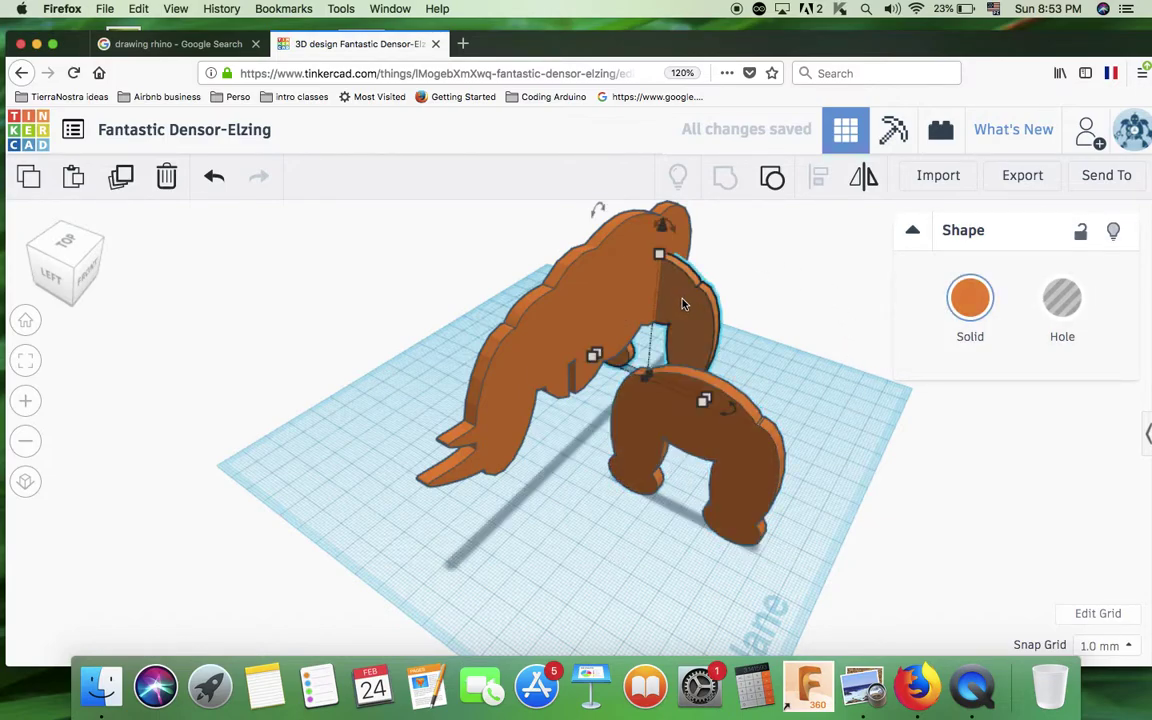
{"action": "key", "text": "Delete"}
- Add a hole box in front of the separated leg plate and set its thickness to 4 mm
{"action": "scroll", "coordinate": [690, 500], "scroll_direction": "up", "scroll_amount": 3}
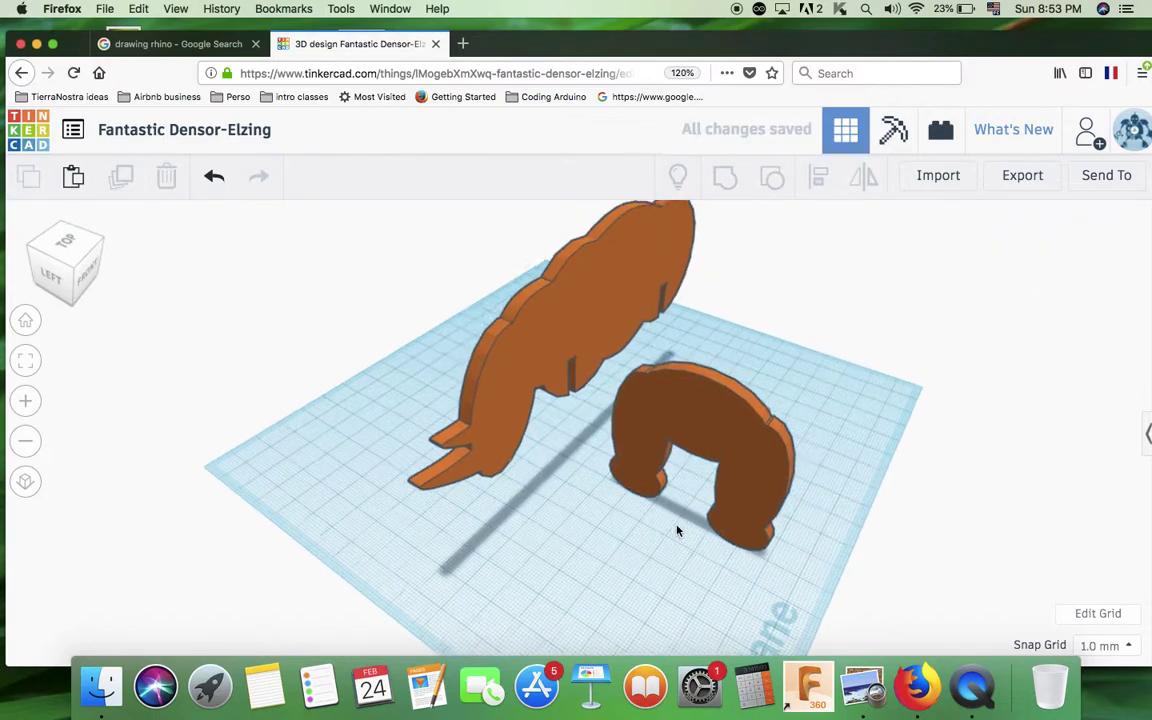
{"action": "right_click_drag", "start_coordinate": [726, 512], "coordinate": [716, 478]}
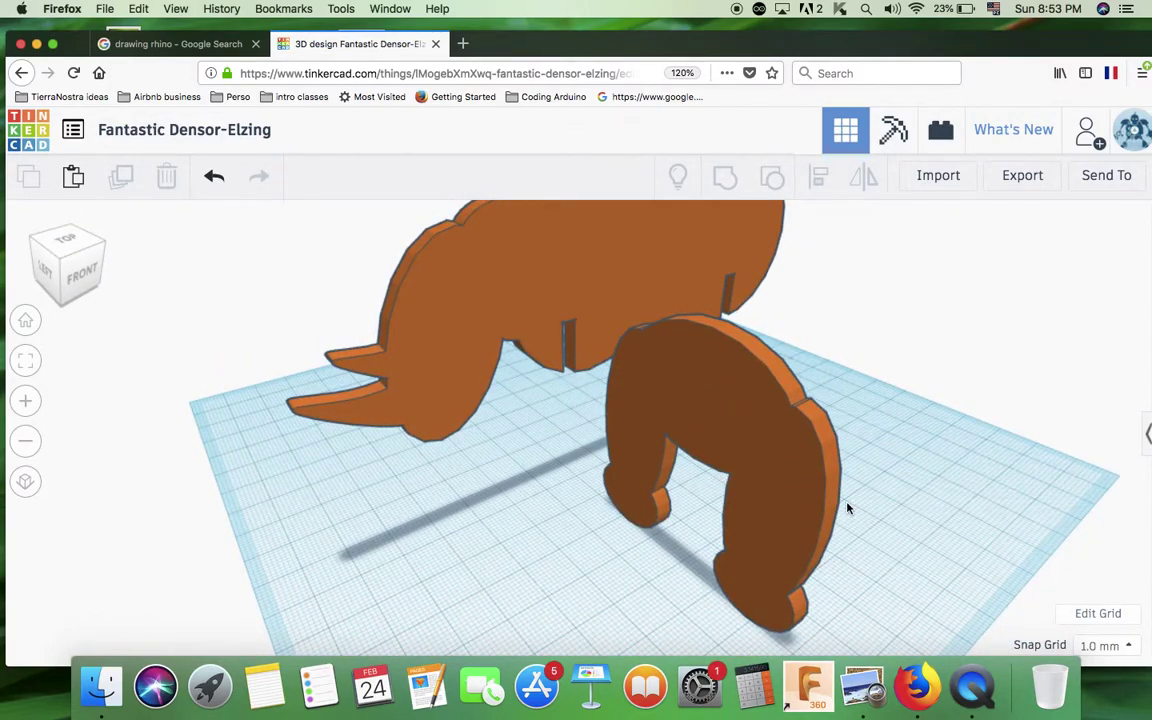
{"action": "left_click", "coordinate": [1148, 437]}
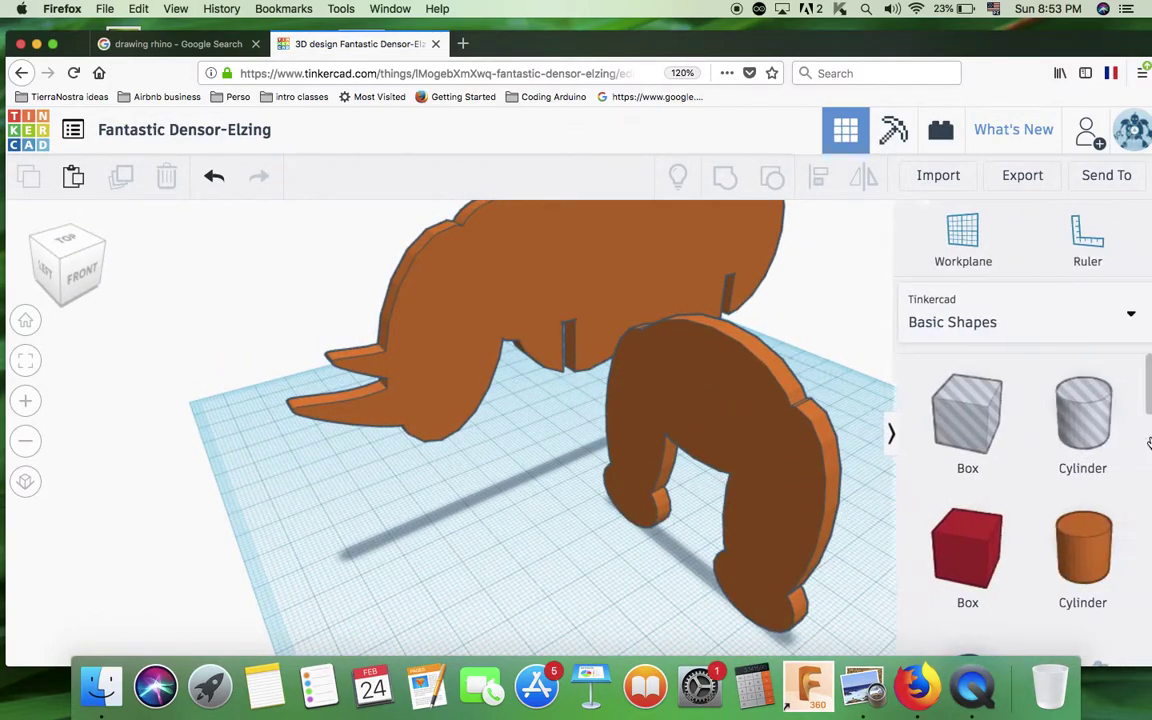
{"action": "left_click_drag", "start_coordinate": [965, 425], "coordinate": [450, 610]}
{"action": "mouse_move", "coordinate": [441, 591]}
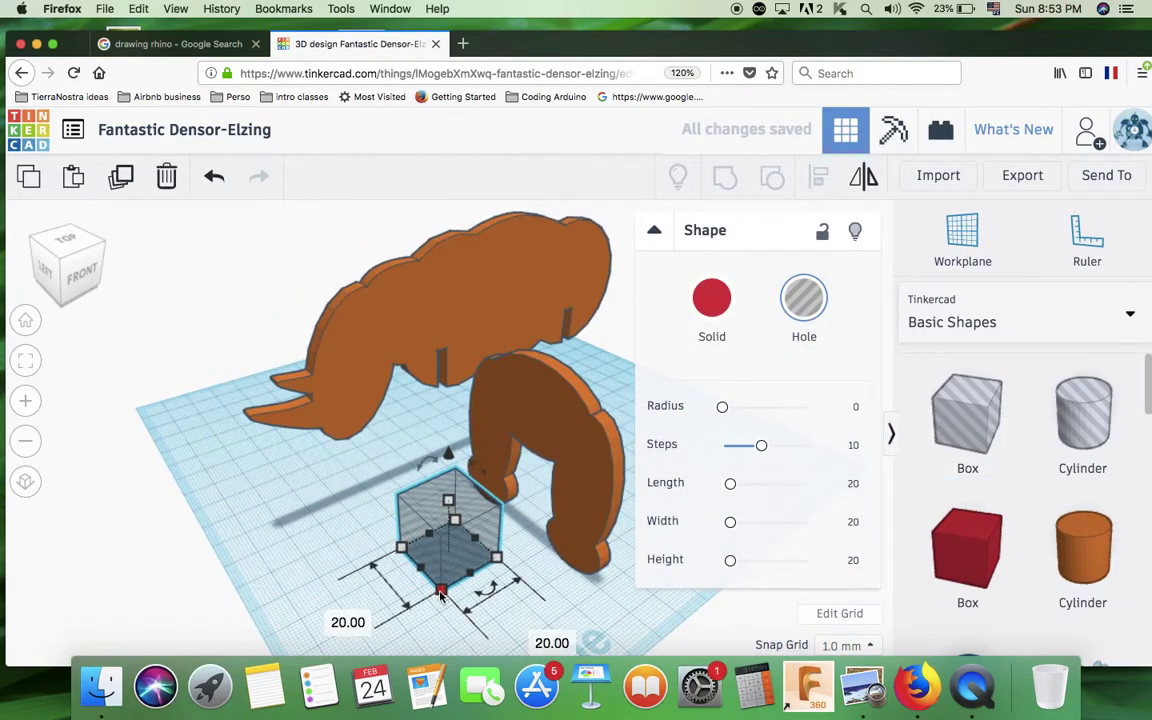
{"action": "left_click", "coordinate": [330, 615]}
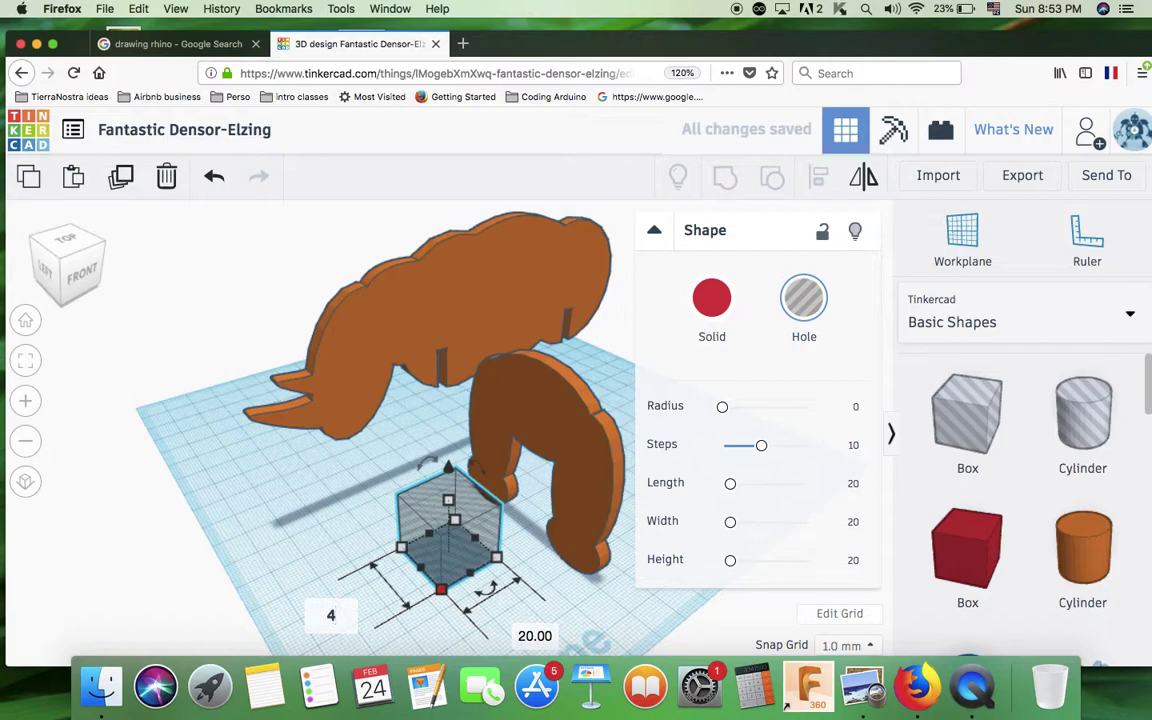
{"action": "type", "text": "4"}
{"action": "key", "text": "Return"}
{"action": "right_click_drag", "start_coordinate": [476, 600], "coordinate": [520, 600]}
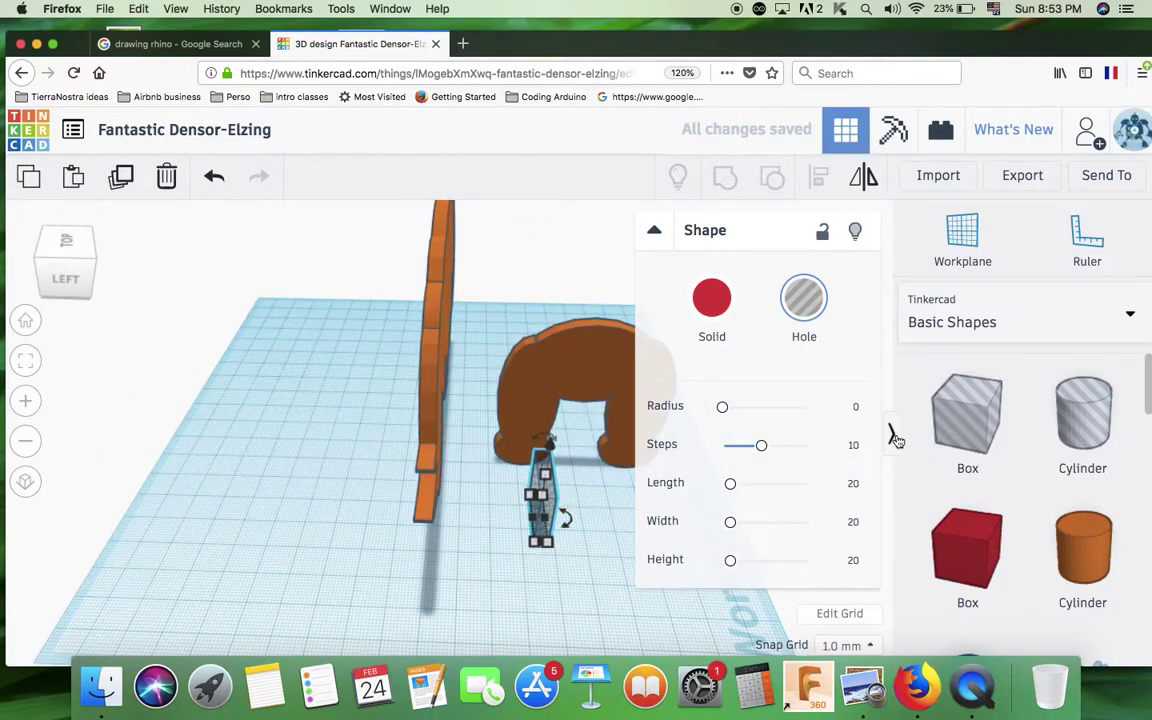
- Centre the thin hole box between the two legs of the leg plate with Align
{"action": "left_click", "coordinate": [891, 434]}
{"action": "left_click_drag", "start_coordinate": [680, 497], "coordinate": [718, 480]}
{"action": "right_click_drag", "start_coordinate": [718, 480], "coordinate": [704, 376]}
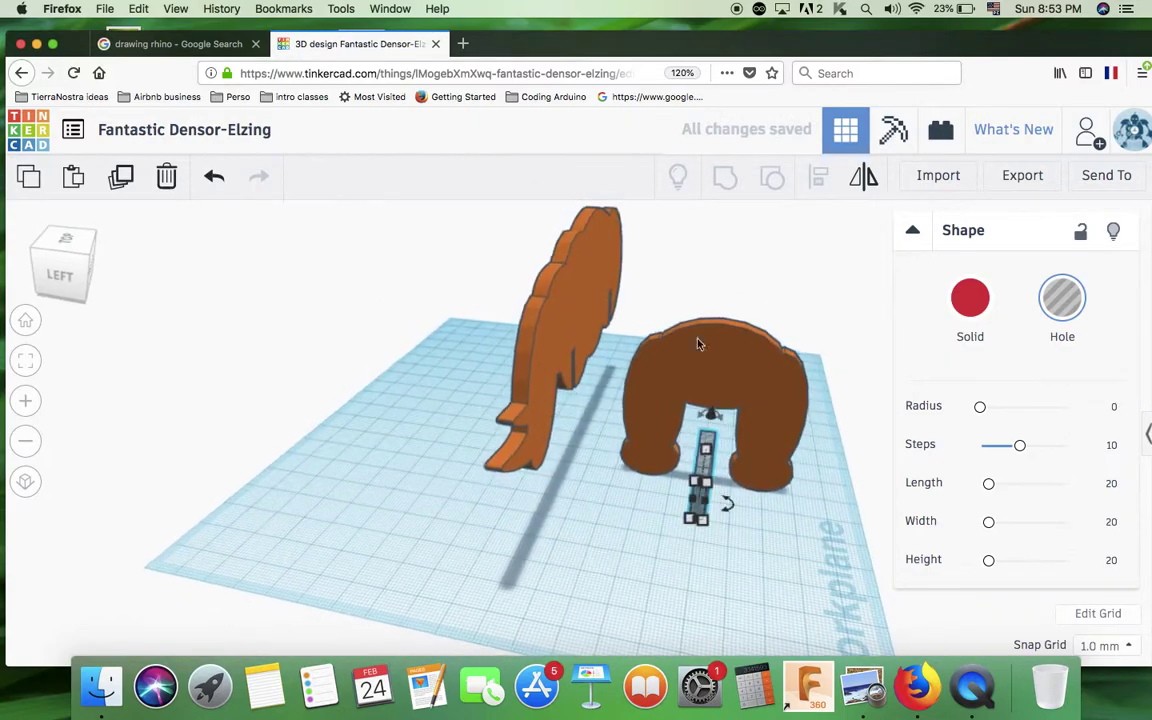
{"action": "left_click", "coordinate": [792, 455], "text": "shift"}
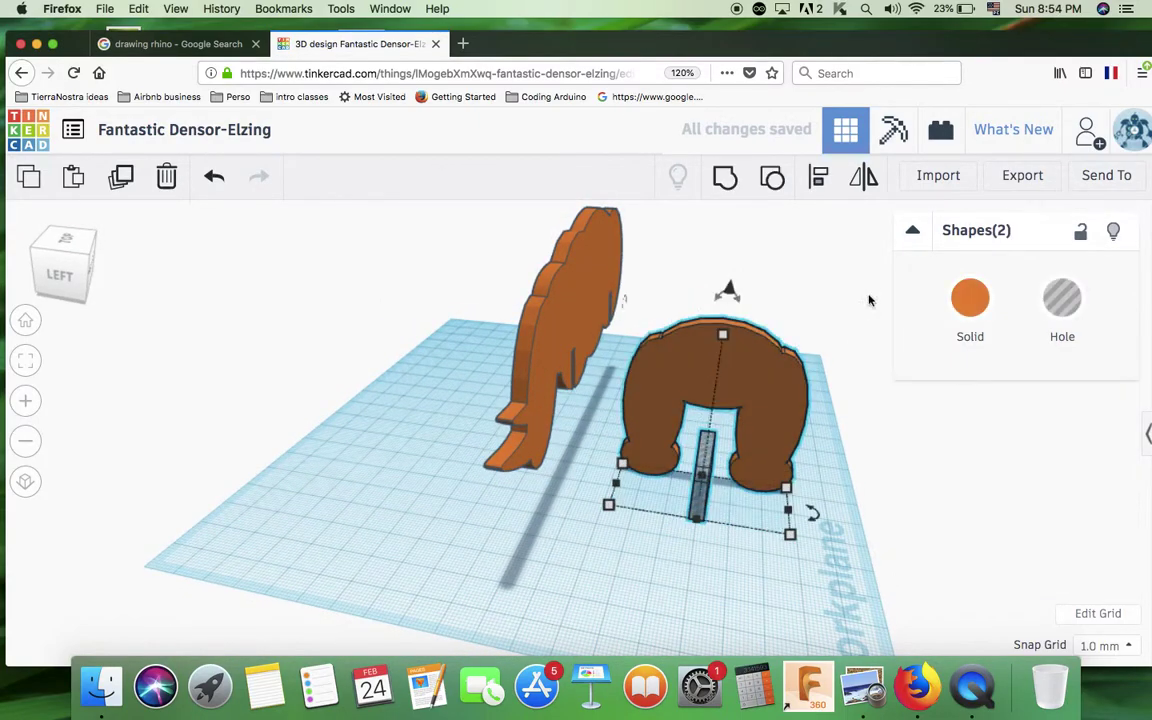
{"action": "left_click", "coordinate": [818, 180]}
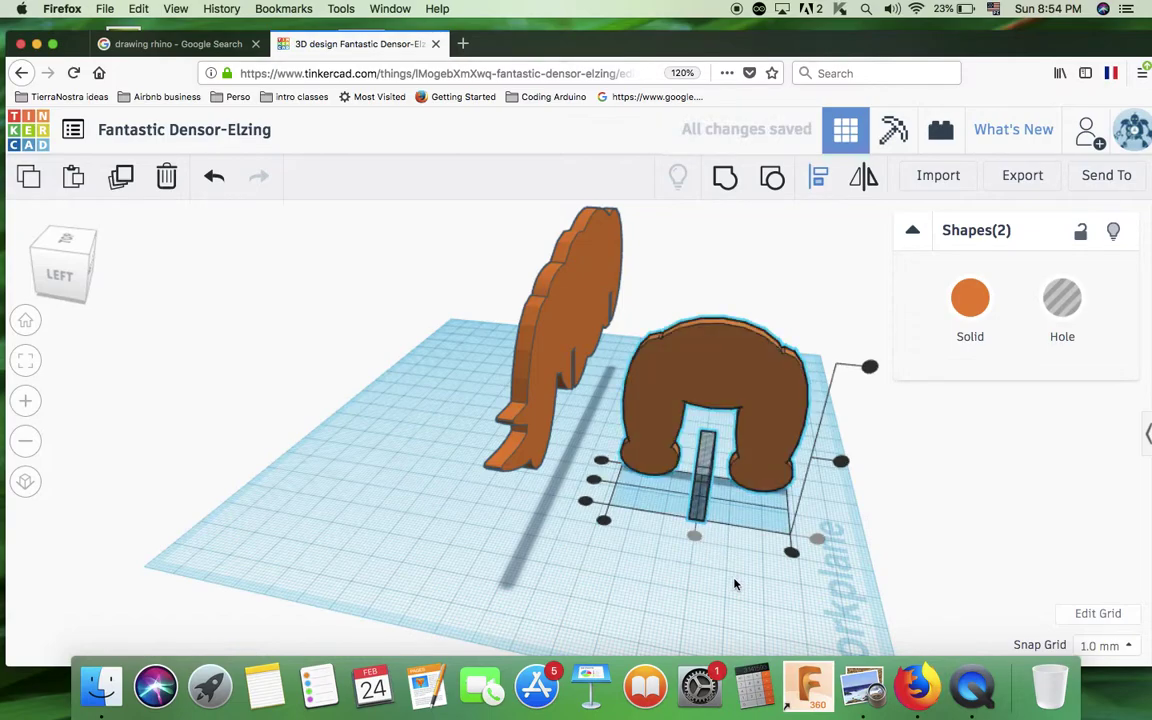
{"action": "left_click", "coordinate": [735, 586]}
- Raise the hole box 42 mm above the workplane and nudge it toward the leg plate until it crosses the plate
{"action": "right_click_drag", "start_coordinate": [810, 542], "coordinate": [550, 504]}
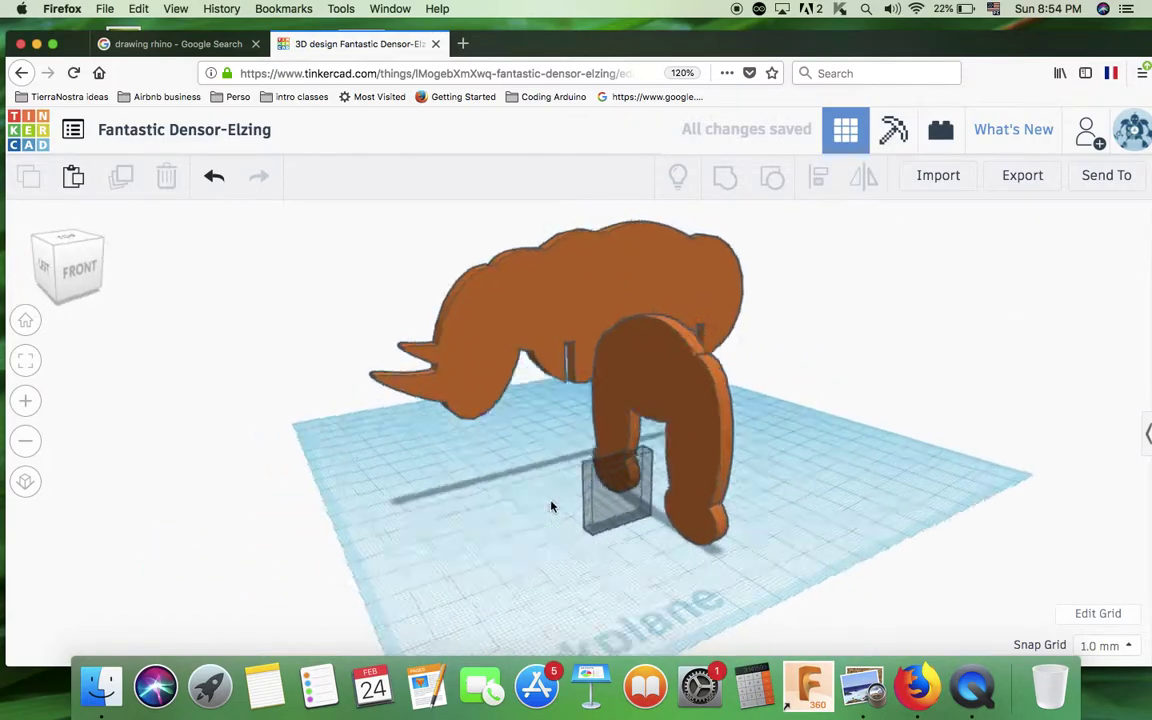
{"action": "left_click", "coordinate": [556, 455]}
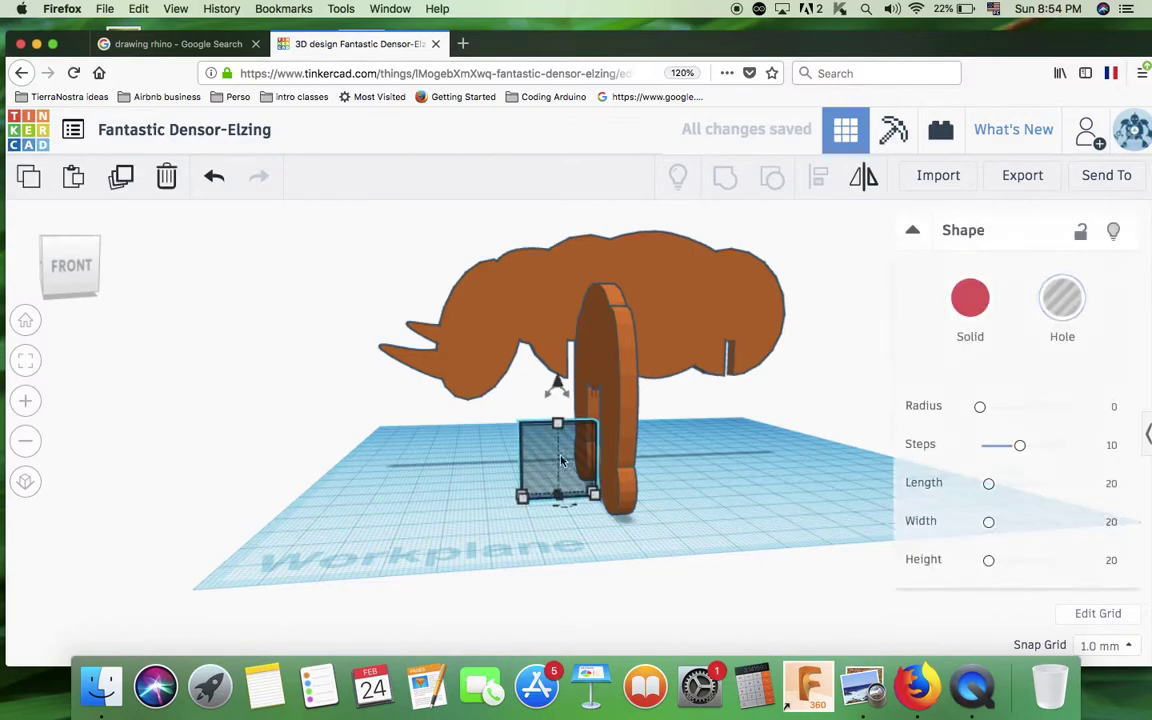
{"action": "left_click_drag", "start_coordinate": [558, 393], "coordinate": [561, 230]}
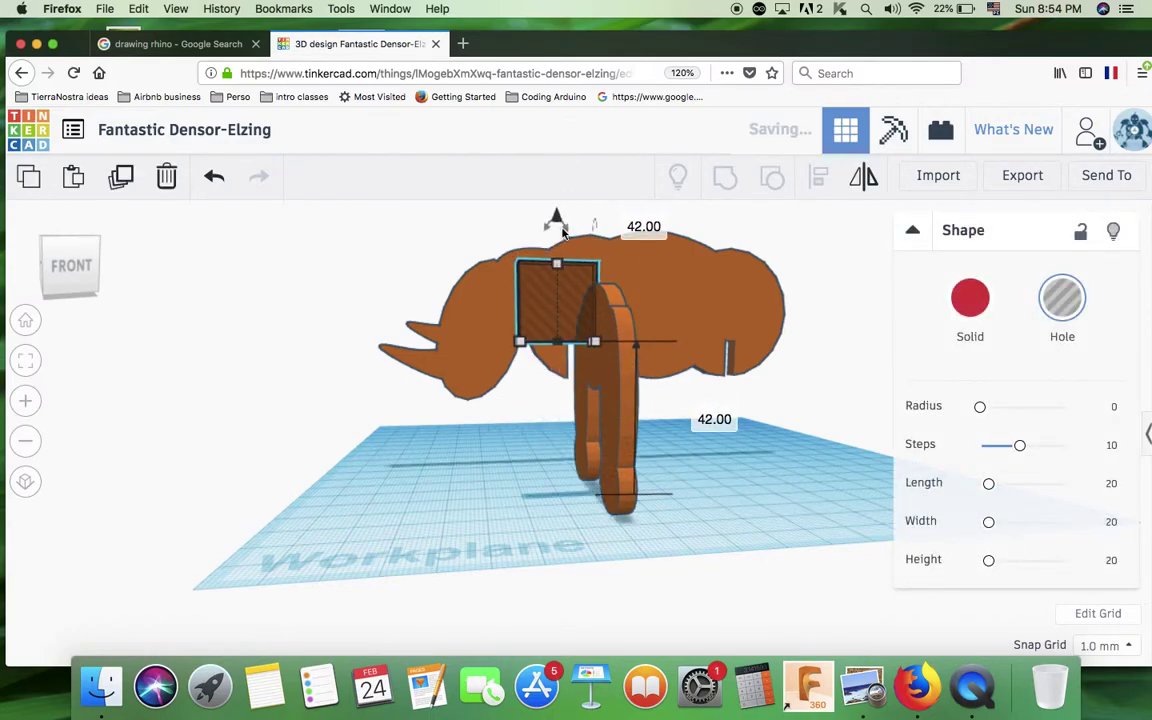
{"action": "key", "text": "Right"}
{"action": "key", "text": "Right"}
{"action": "key", "text": "Right"}
{"action": "key", "text": "Right"}
{"action": "key", "text": "Right"}
{"action": "key", "text": "Right"}
{"action": "key", "text": "Right"}
{"action": "key", "text": "Right"}
{"action": "key", "text": "Right"}
{"action": "key", "text": "Right"}
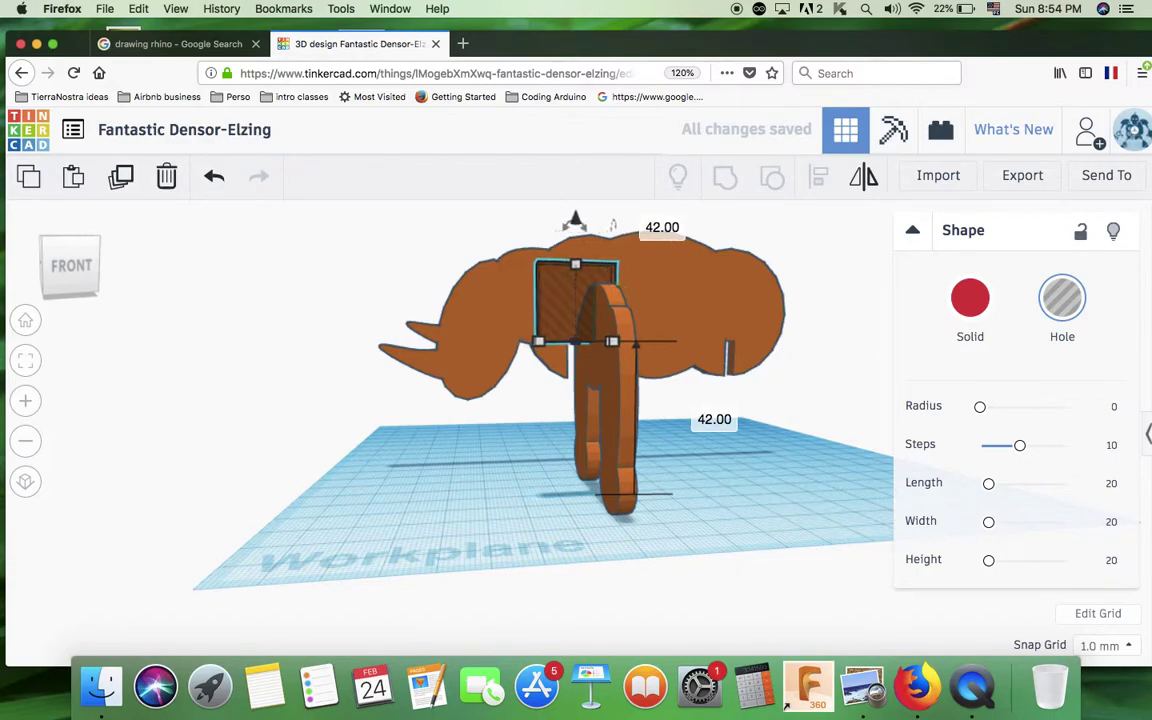
- Group the hole box with the leg plate to cut a slot in the middle of its upper edge
{"action": "right_click_drag", "start_coordinate": [558, 456], "coordinate": [788, 518]}
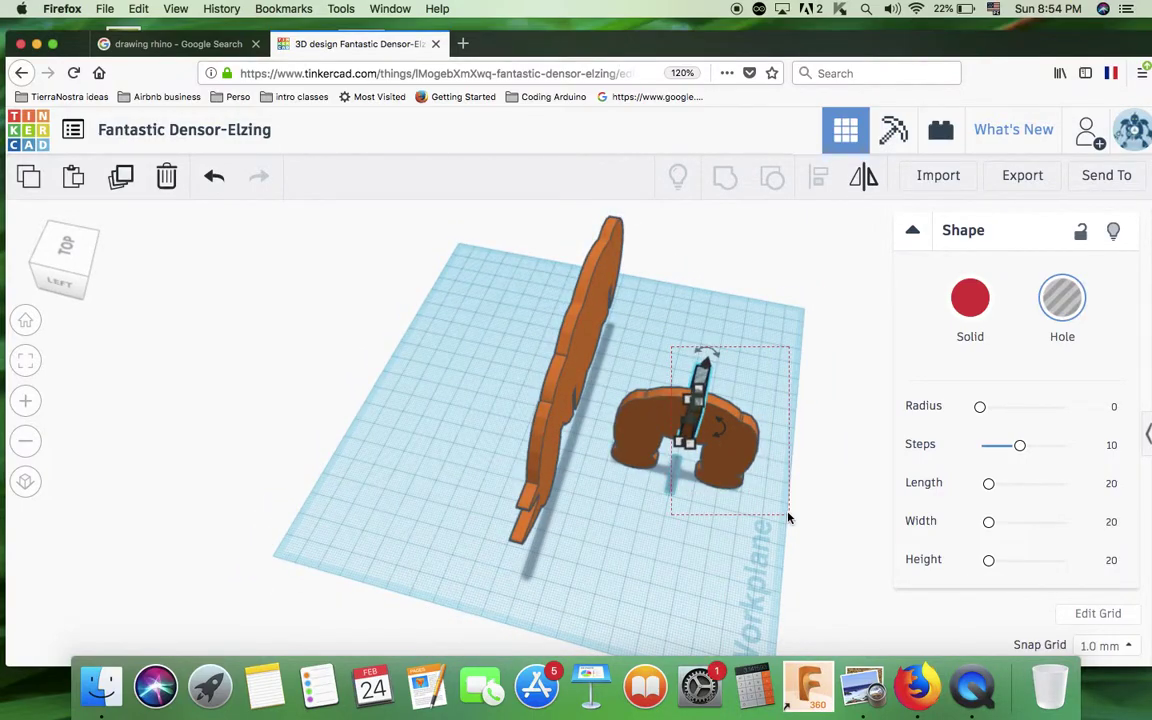
{"action": "left_click_drag", "start_coordinate": [788, 518], "coordinate": [789, 517]}
{"action": "left_click", "coordinate": [727, 178]}
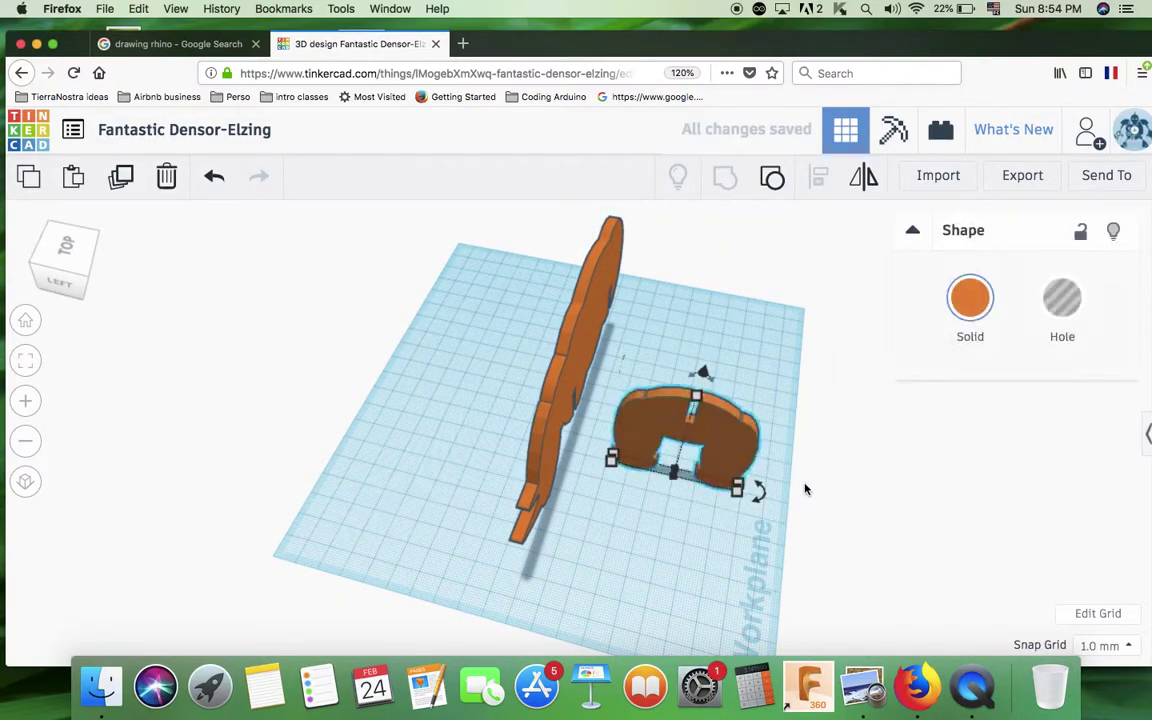
{"action": "right_click_drag", "start_coordinate": [745, 549], "coordinate": [560, 540]}
{"action": "left_click", "coordinate": [646, 449]}
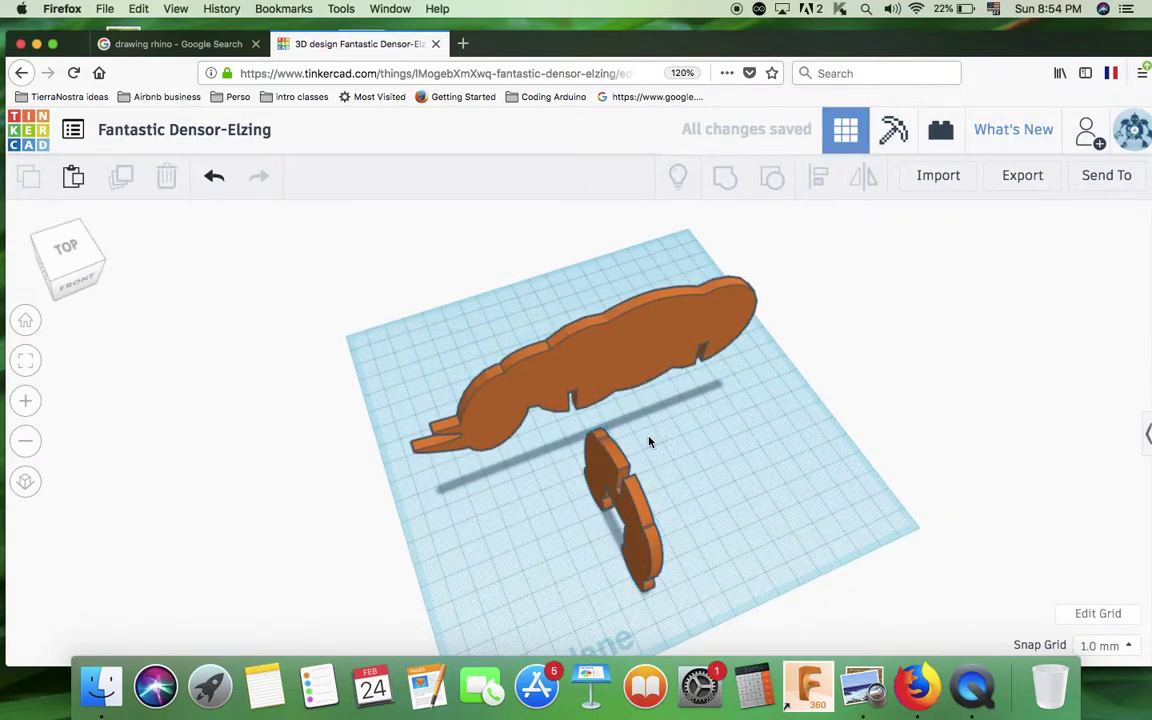
- Copy and paste the slotted leg plate and move the copy toward the rear of the body
{"action": "left_click", "coordinate": [597, 532]}
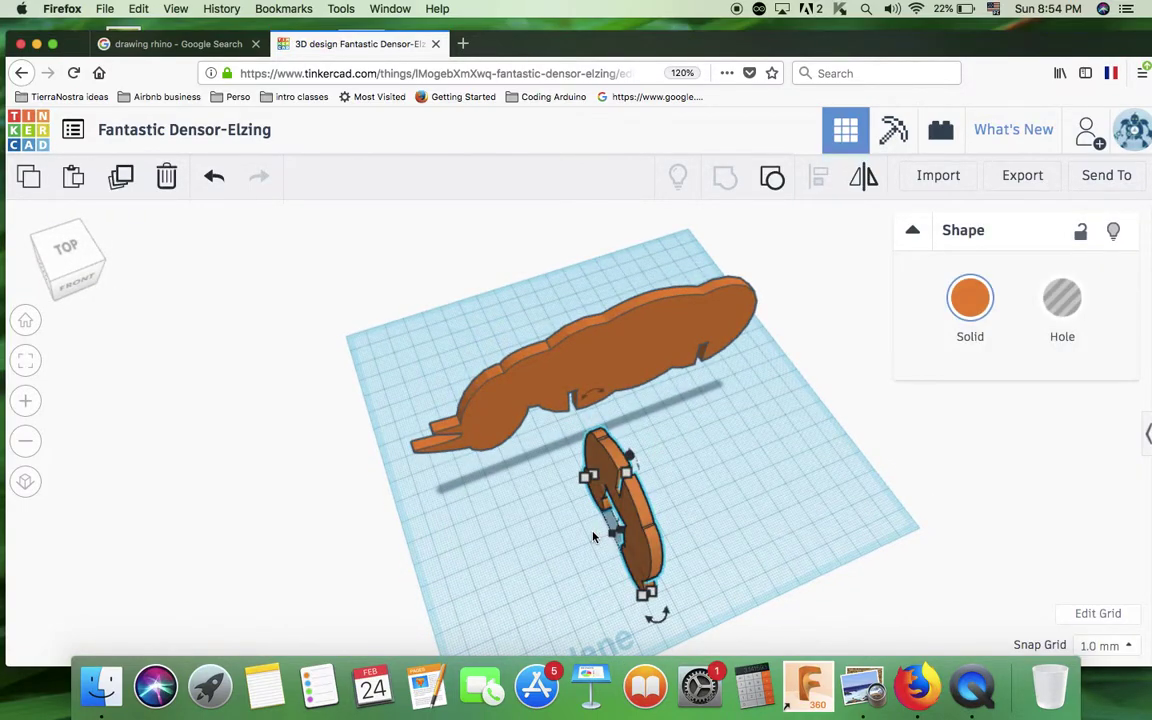
{"action": "key", "text": "ctrl+c"}
{"action": "key", "text": "ctrl+v"}
{"action": "left_click_drag", "start_coordinate": [640, 510], "coordinate": [717, 479]}
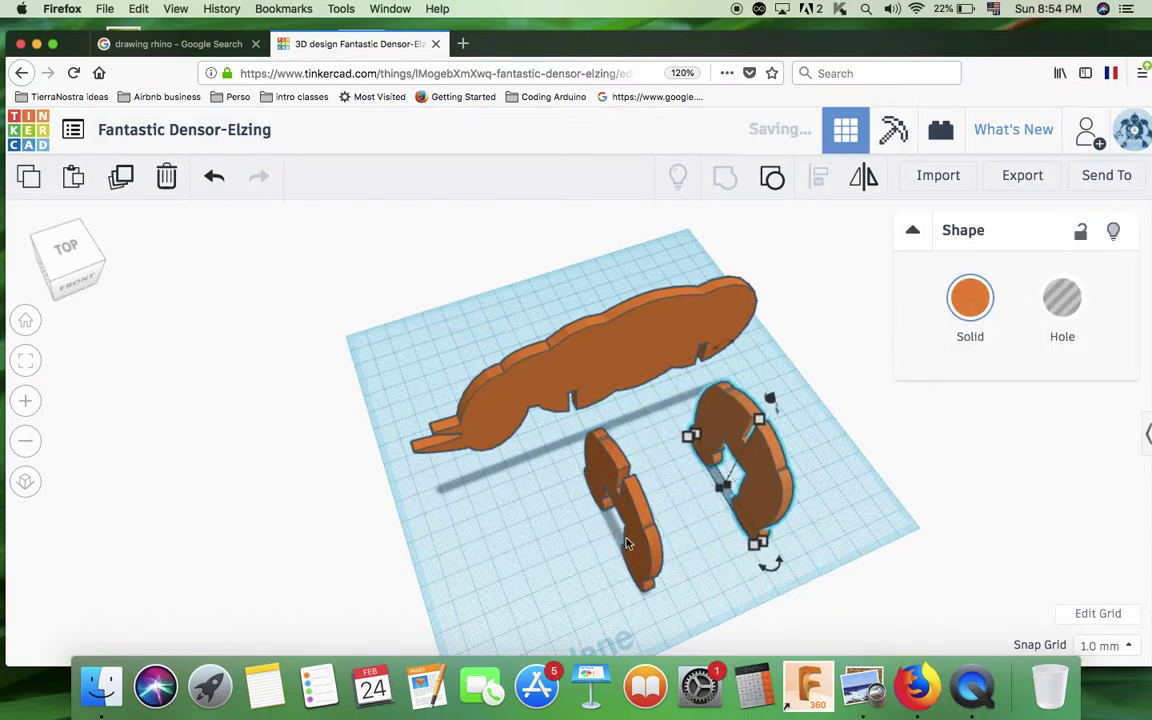
- Move the original leg plate into the body's front slot and its copy into the rear slot
{"action": "left_click_drag", "start_coordinate": [612, 543], "coordinate": [589, 440]}
{"action": "left_click_drag", "start_coordinate": [773, 510], "coordinate": [720, 411]}
{"action": "right_click_drag", "start_coordinate": [720, 411], "coordinate": [809, 381]}
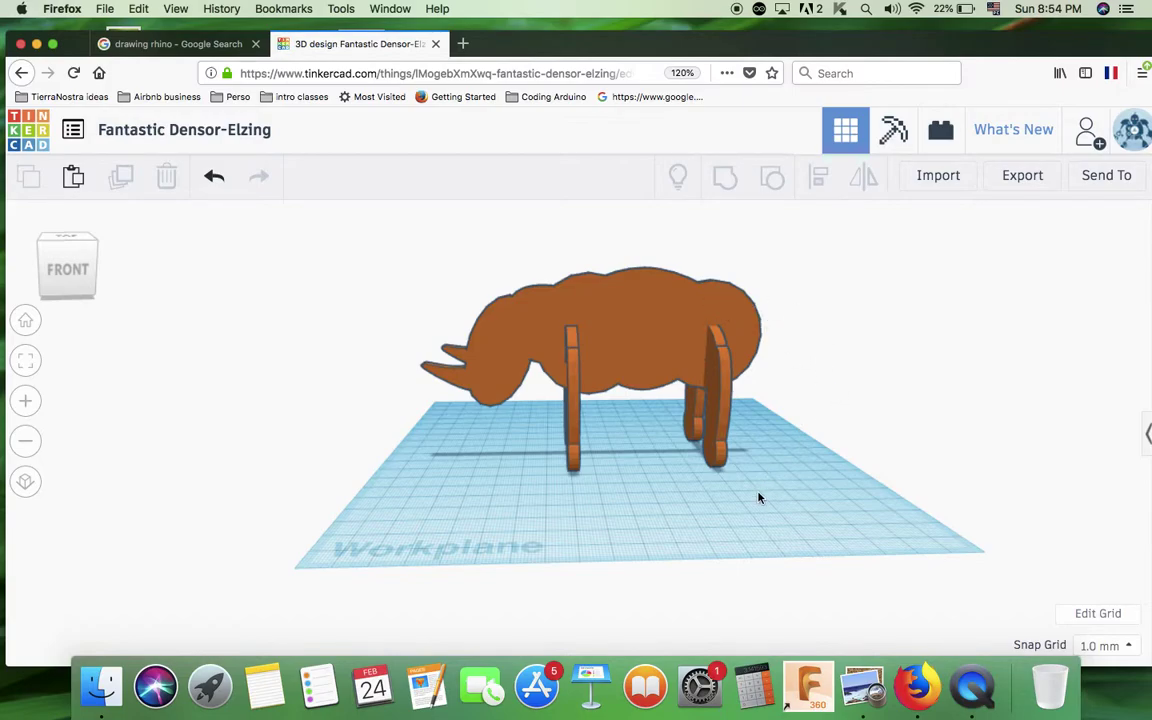
{"action": "right_click_drag", "start_coordinate": [617, 509], "coordinate": [296, 277]}
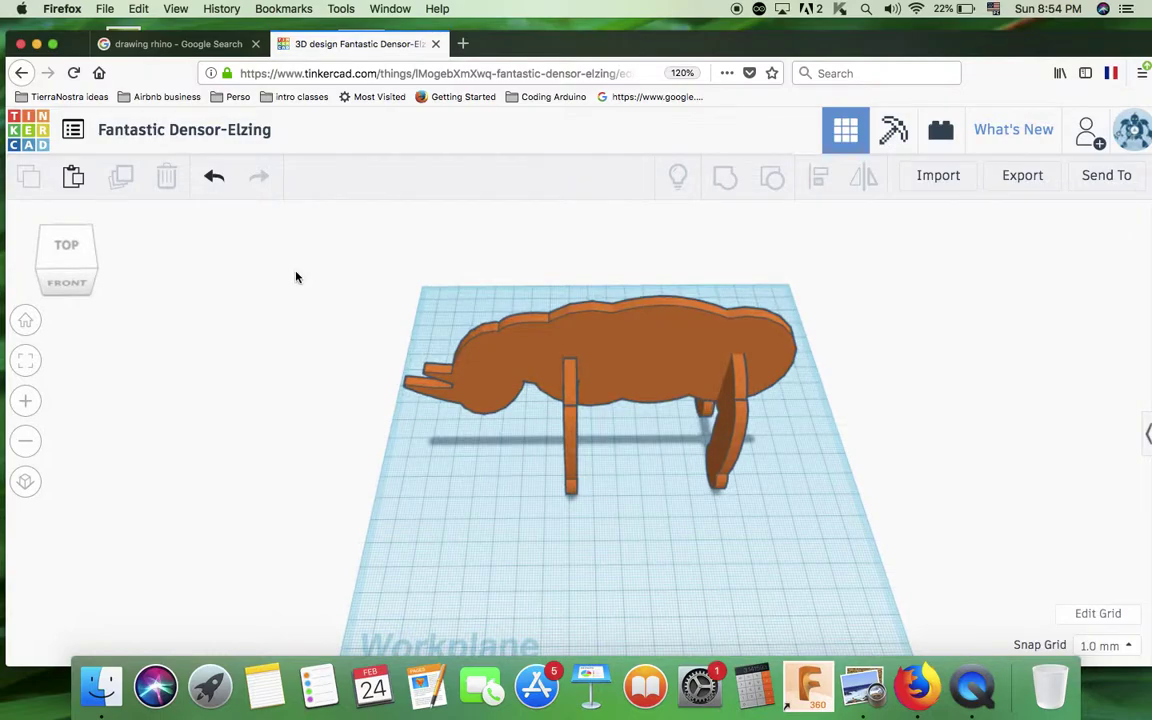
- Rename the design "rhino" and select all three rhino parts
{"action": "left_click", "coordinate": [186, 137]}
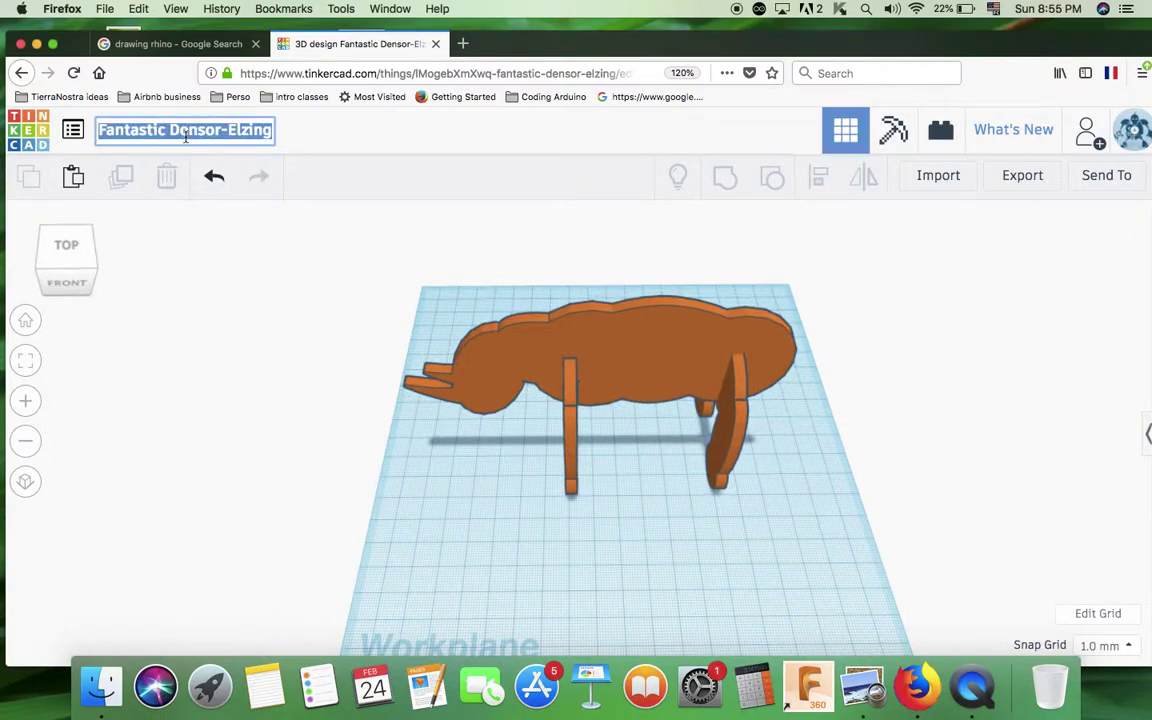
{"action": "type", "text": "rhino"}
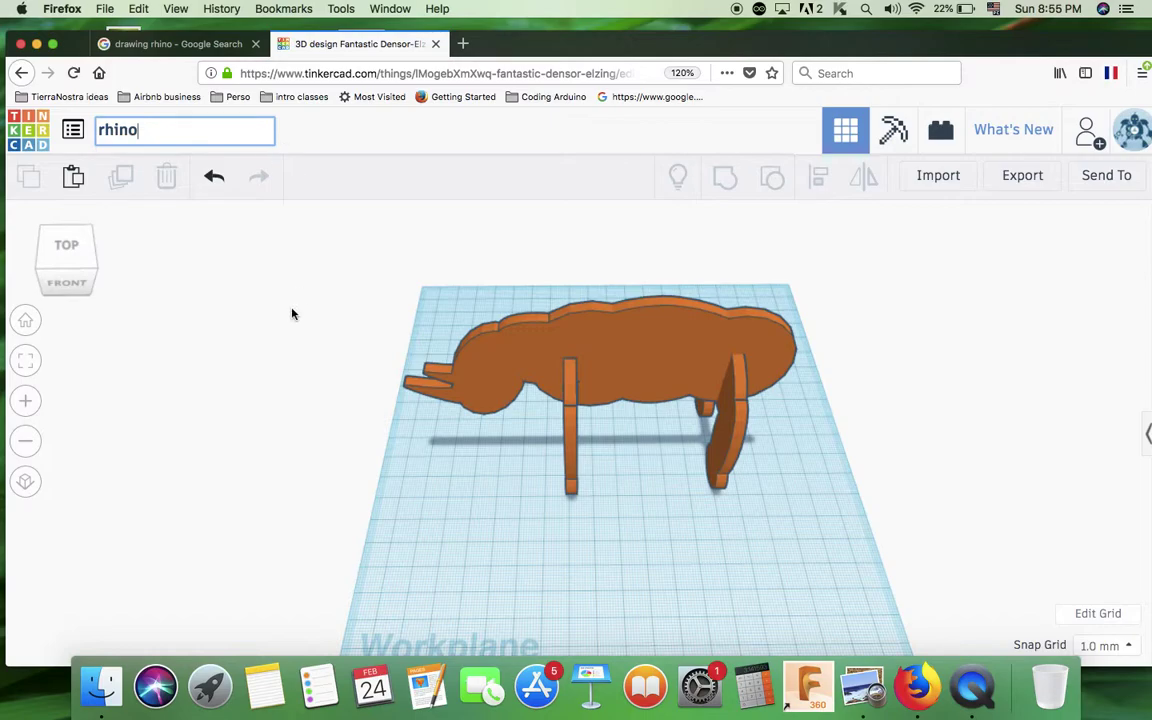
{"action": "left_click", "coordinate": [292, 314]}
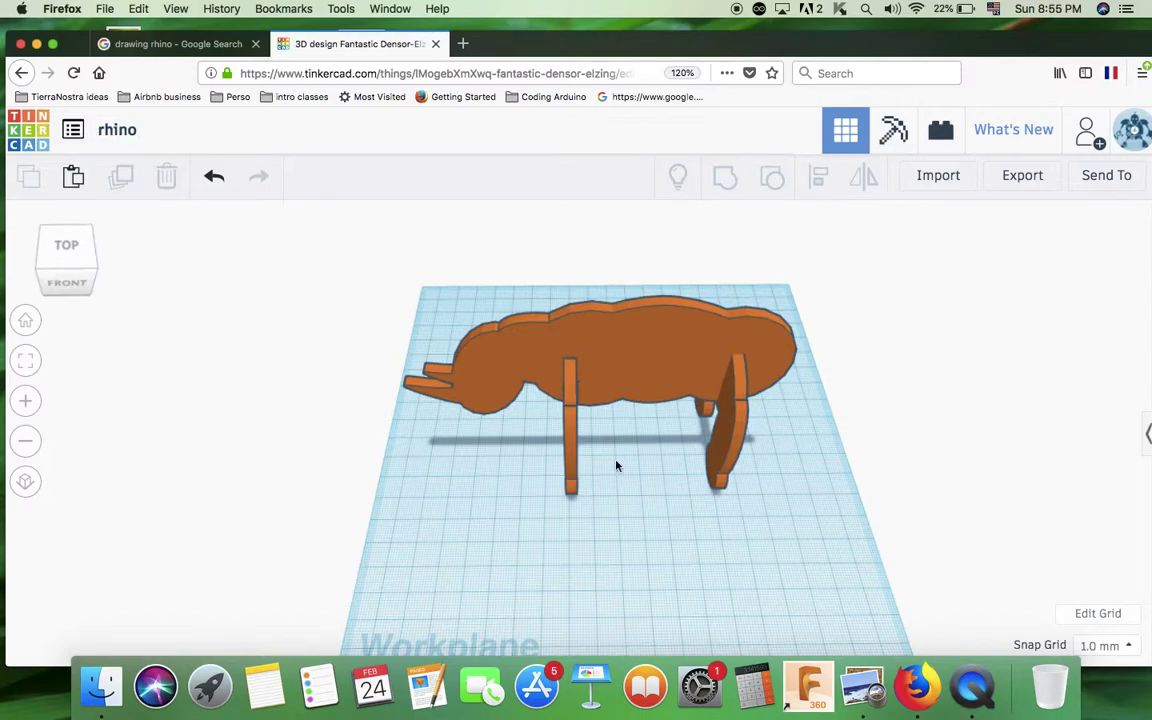
{"action": "scroll", "coordinate": [635, 500], "scroll_direction": "down", "scroll_amount": 3}
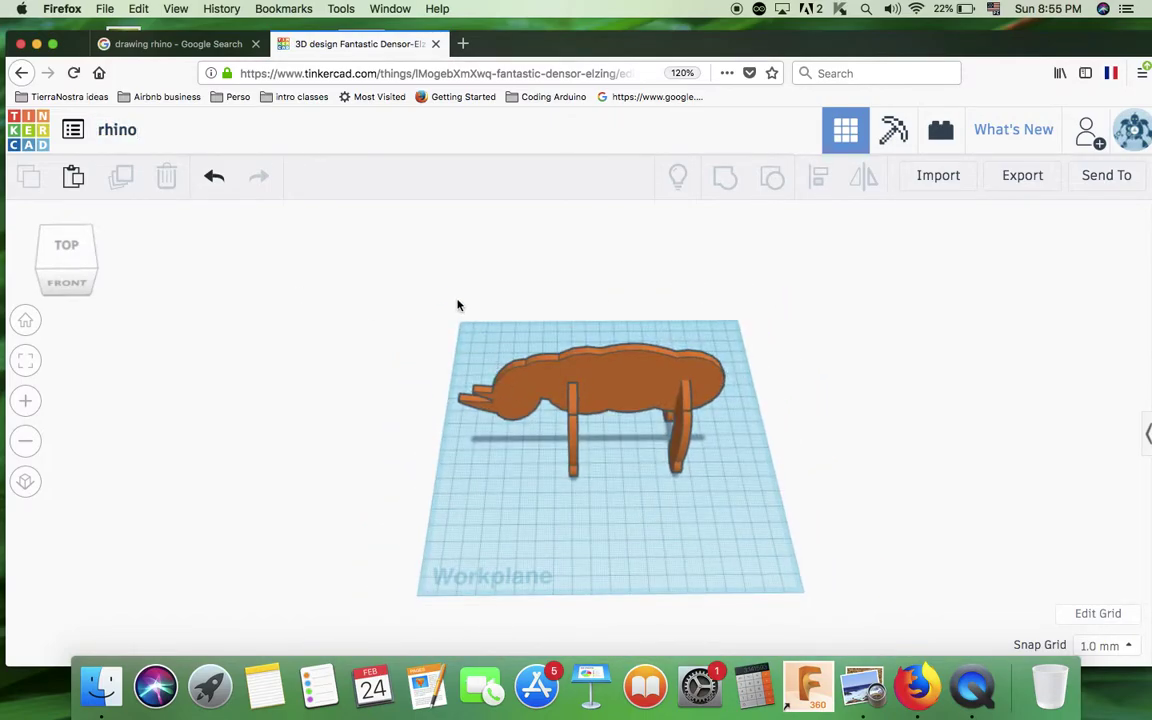
{"action": "left_click_drag", "start_coordinate": [451, 313], "coordinate": [794, 549]}
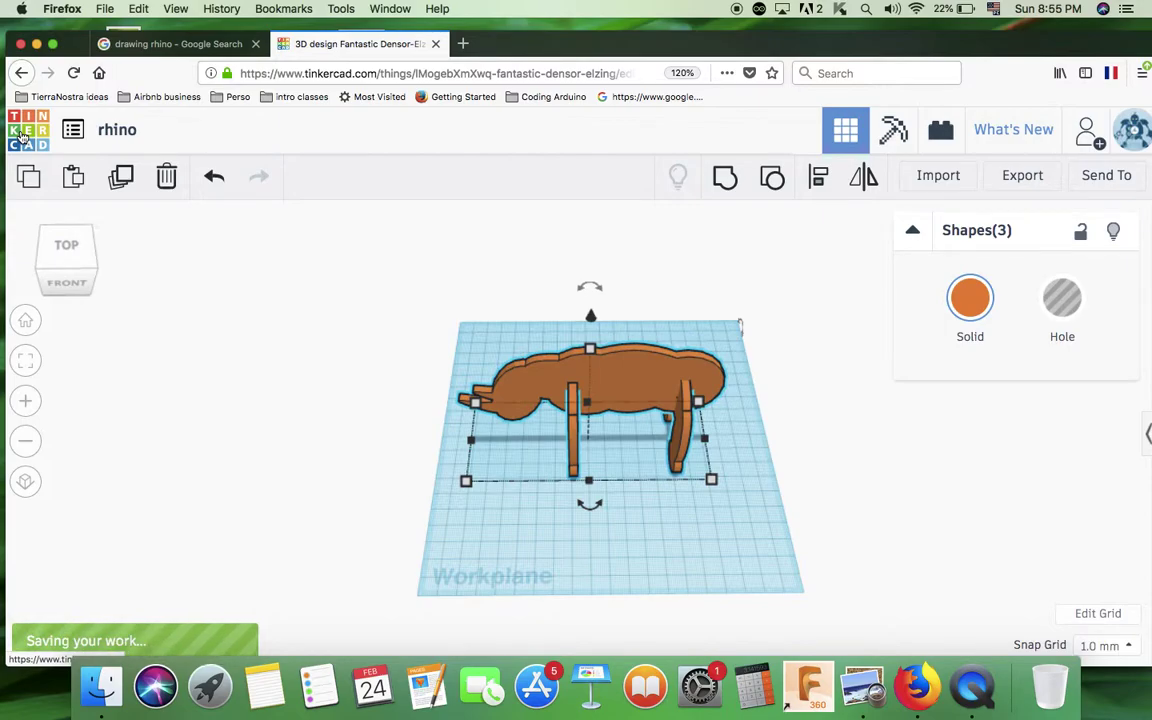
- Create a new design from the dashboard and name it "rhino flat"
{"action": "left_click", "coordinate": [26, 136]}
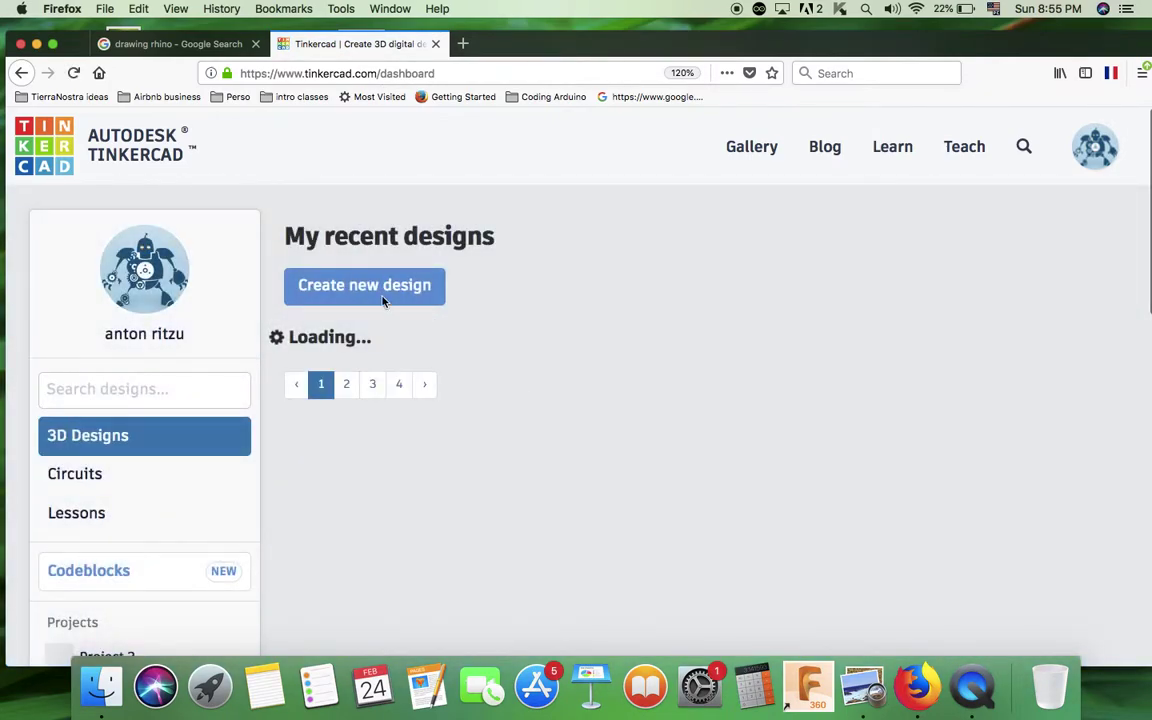
{"action": "left_click", "coordinate": [366, 286]}
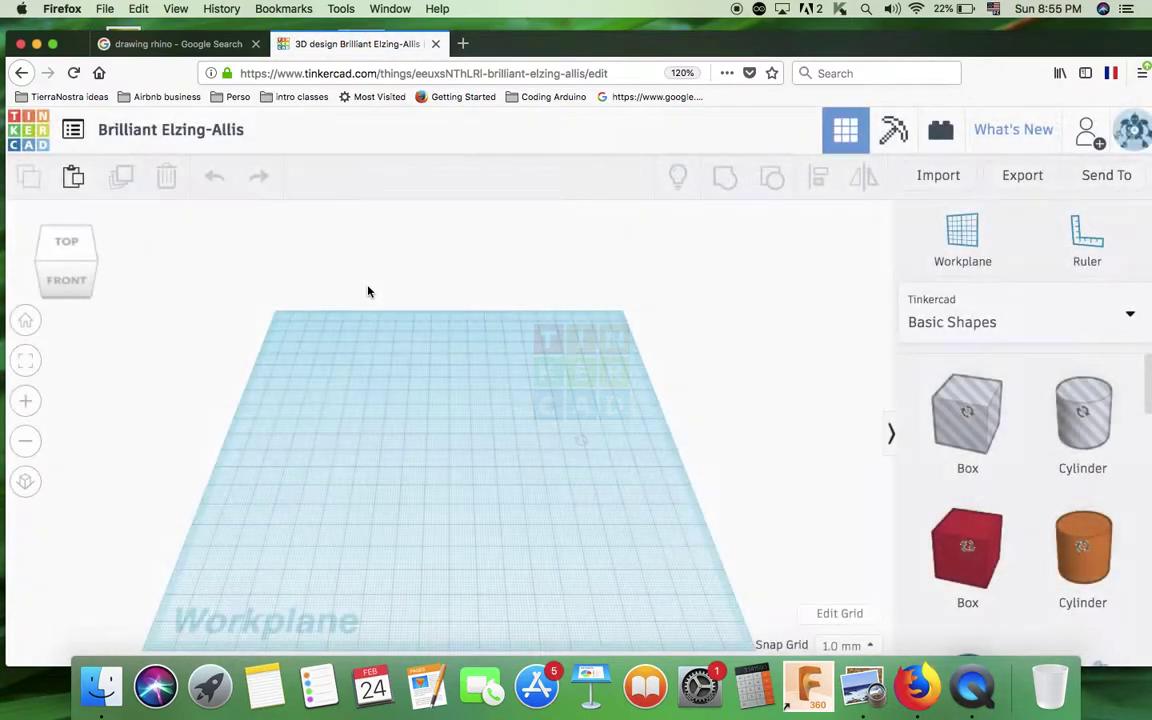
{"action": "left_click", "coordinate": [169, 137]}
{"action": "type", "text": "rhino"}
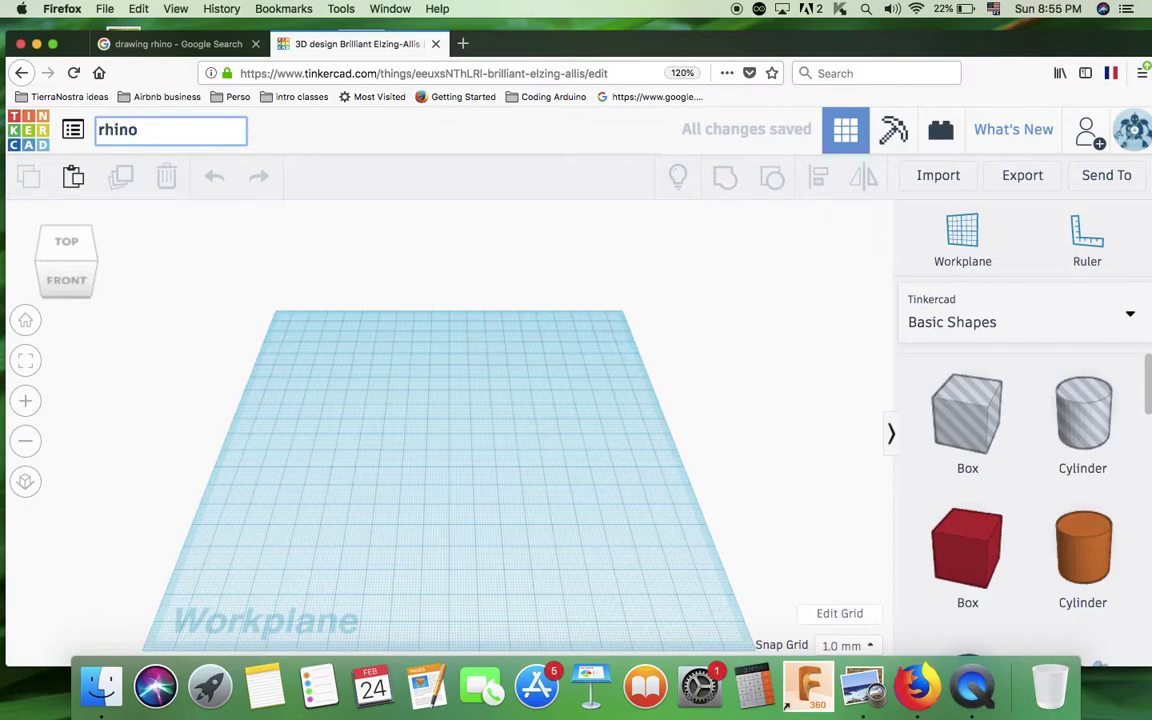
{"action": "type", "text": " flat"}
{"action": "key", "text": "Return"}
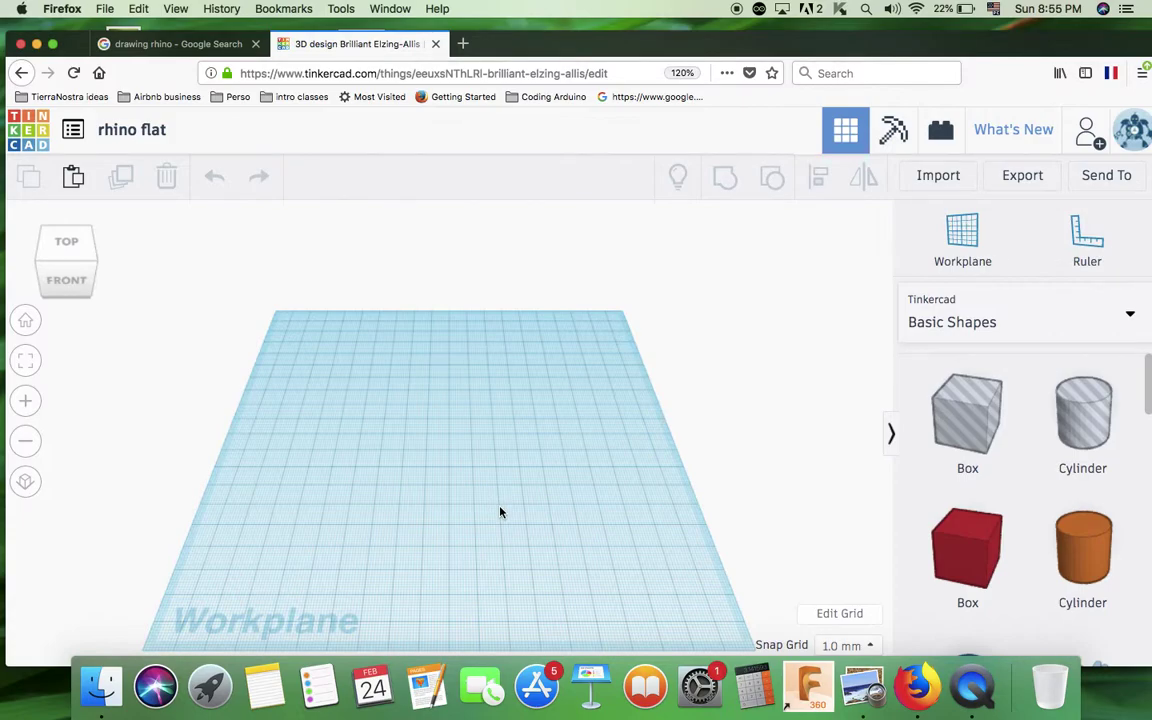
- Paste the three copied rhino parts into the design and move them together further onto the workplane
{"action": "scroll", "coordinate": [501, 512], "scroll_direction": "down", "scroll_amount": 3}
{"action": "scroll", "coordinate": [501, 512], "scroll_direction": "up", "scroll_amount": 5}
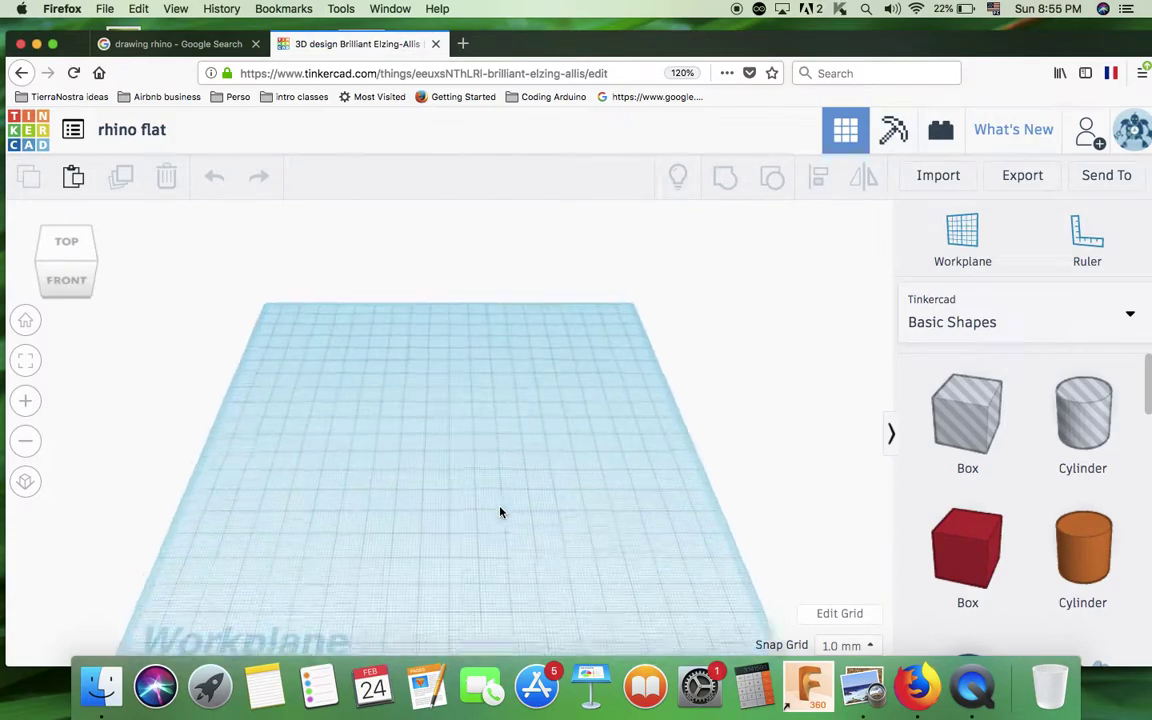
{"action": "key", "text": "super+v"}
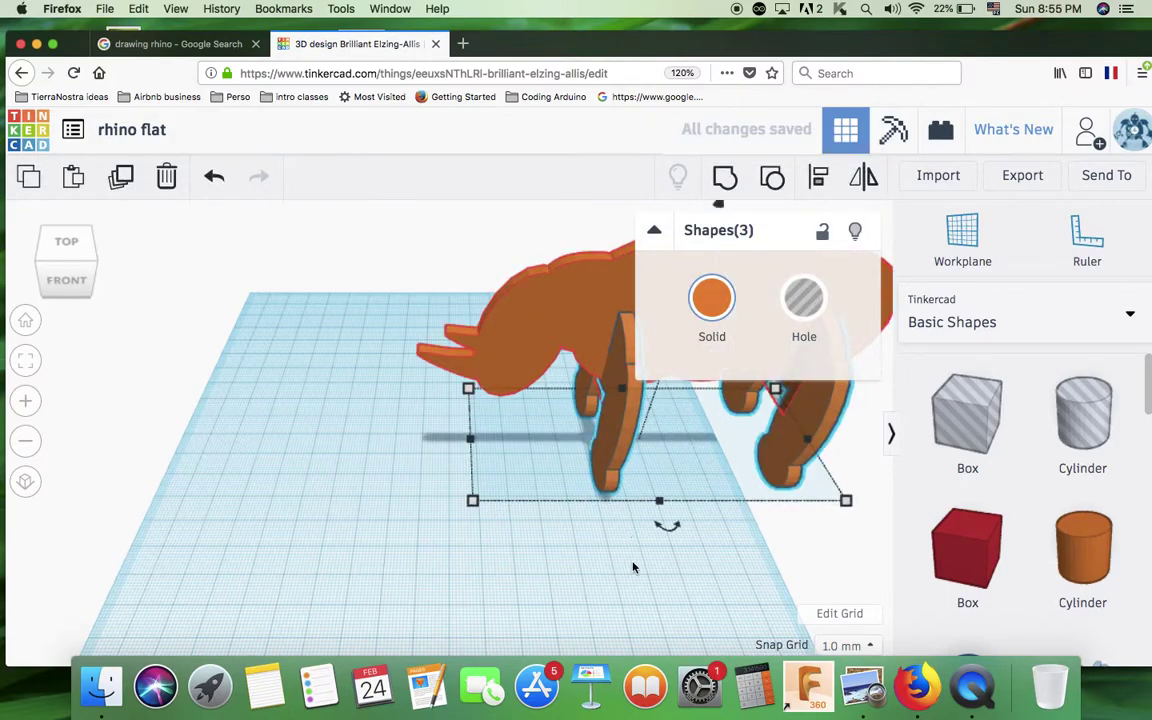
{"action": "scroll", "coordinate": [620, 510], "scroll_direction": "down", "scroll_amount": 2}
{"action": "left_click_drag", "start_coordinate": [597, 376], "coordinate": [382, 352]}
{"action": "right_click_drag", "start_coordinate": [630, 527], "coordinate": [359, 533]}
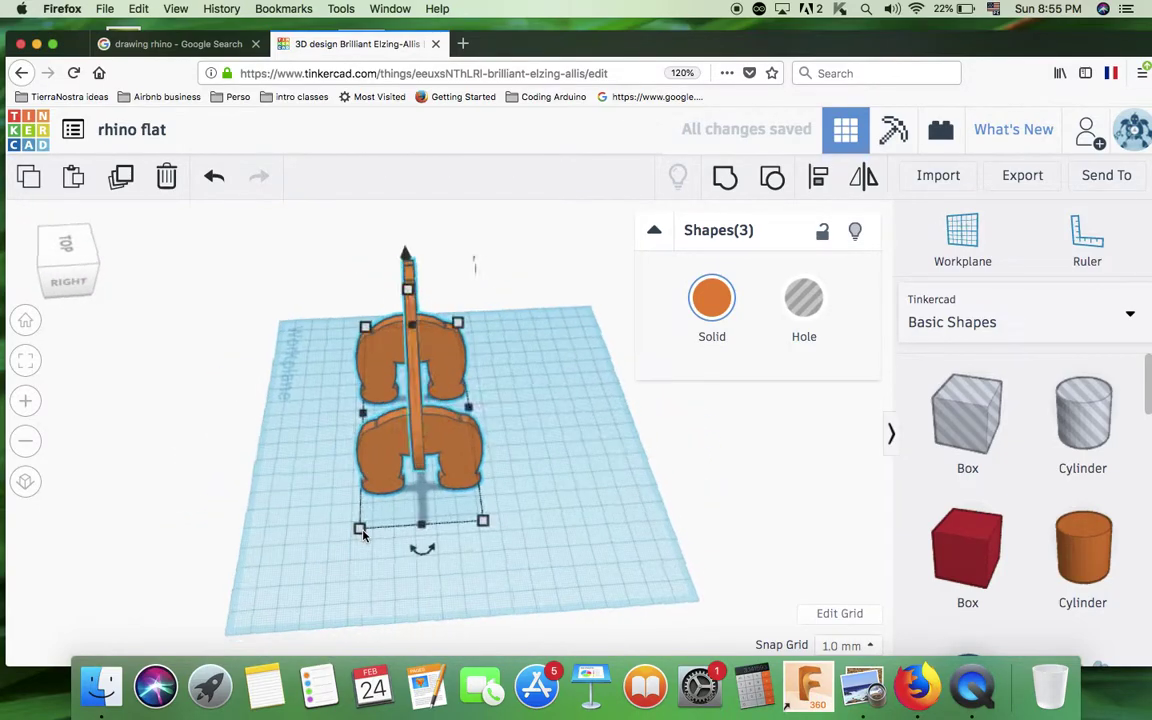
- Move the body plate out of the leg plates to the open area beside them and rotate it to lie flat
{"action": "left_click", "coordinate": [415, 370]}
{"action": "left_click_drag", "start_coordinate": [392, 323], "coordinate": [563, 355]}
{"action": "right_click_drag", "start_coordinate": [541, 299], "coordinate": [565, 369]}
{"action": "left_click_drag", "start_coordinate": [491, 246], "coordinate": [562, 342]}
{"action": "left_click_drag", "start_coordinate": [562, 295], "coordinate": [628, 387]}
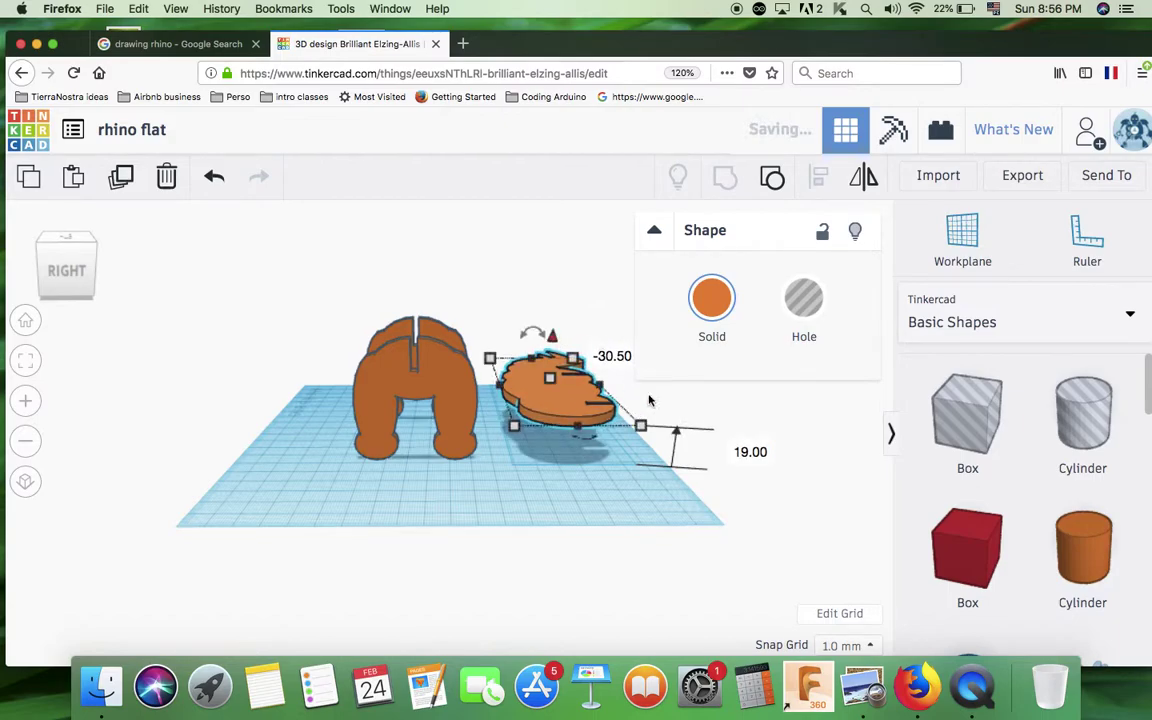
- Set the flat body plate's height above the workplane to 0 and shift it slightly on the workplane
{"action": "left_click", "coordinate": [735, 451]}
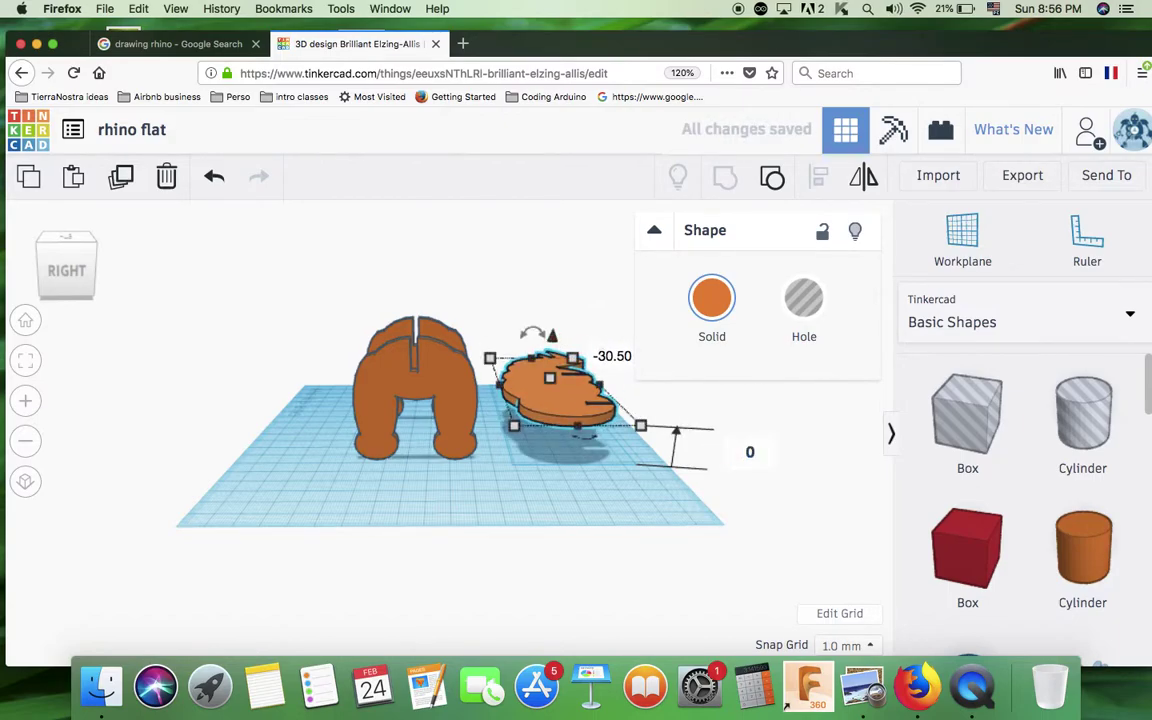
{"action": "key", "text": "Return"}
{"action": "right_click_drag", "start_coordinate": [558, 525], "coordinate": [517, 337]}
{"action": "mouse_move", "coordinate": [517, 337]}
{"action": "left_mouse_down"}
{"action": "mouse_move", "coordinate": [516, 323]}
{"action": "mouse_move", "coordinate": [532, 331]}
{"action": "left_mouse_up"}
- Delete the rear leg plate, leaving the body and the front leg plate
{"action": "right_click_drag", "start_coordinate": [311, 452], "coordinate": [538, 400]}
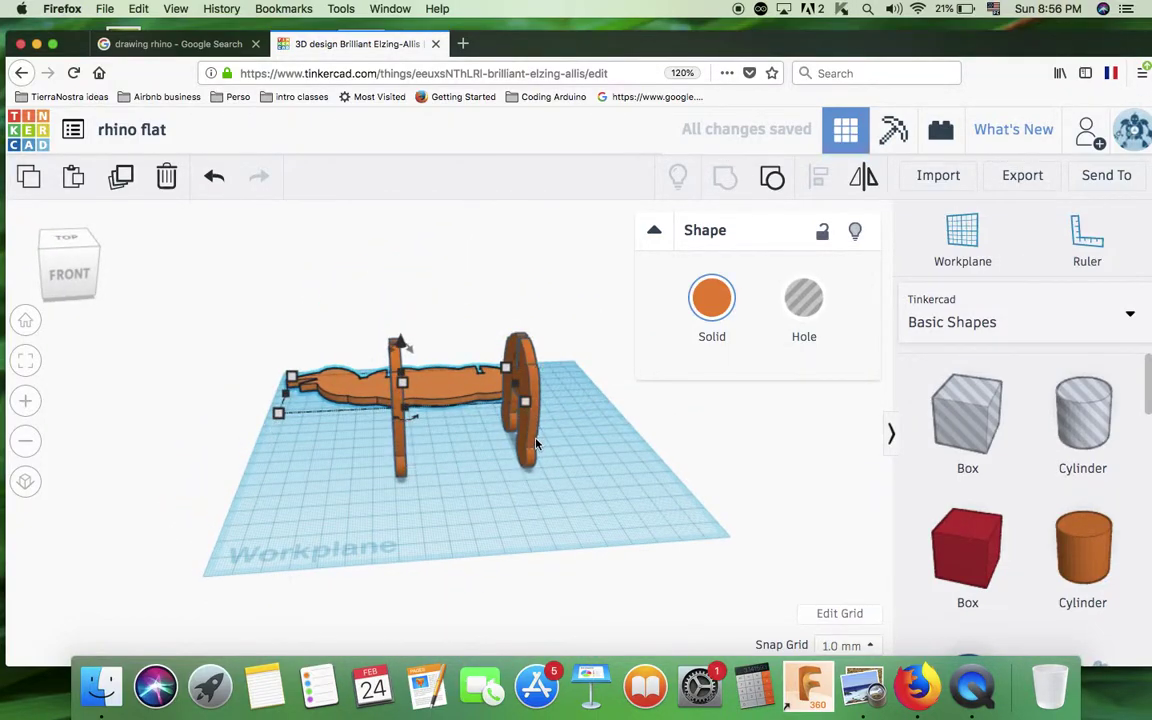
{"action": "left_click", "coordinate": [533, 444]}
{"action": "key", "text": "Delete"}
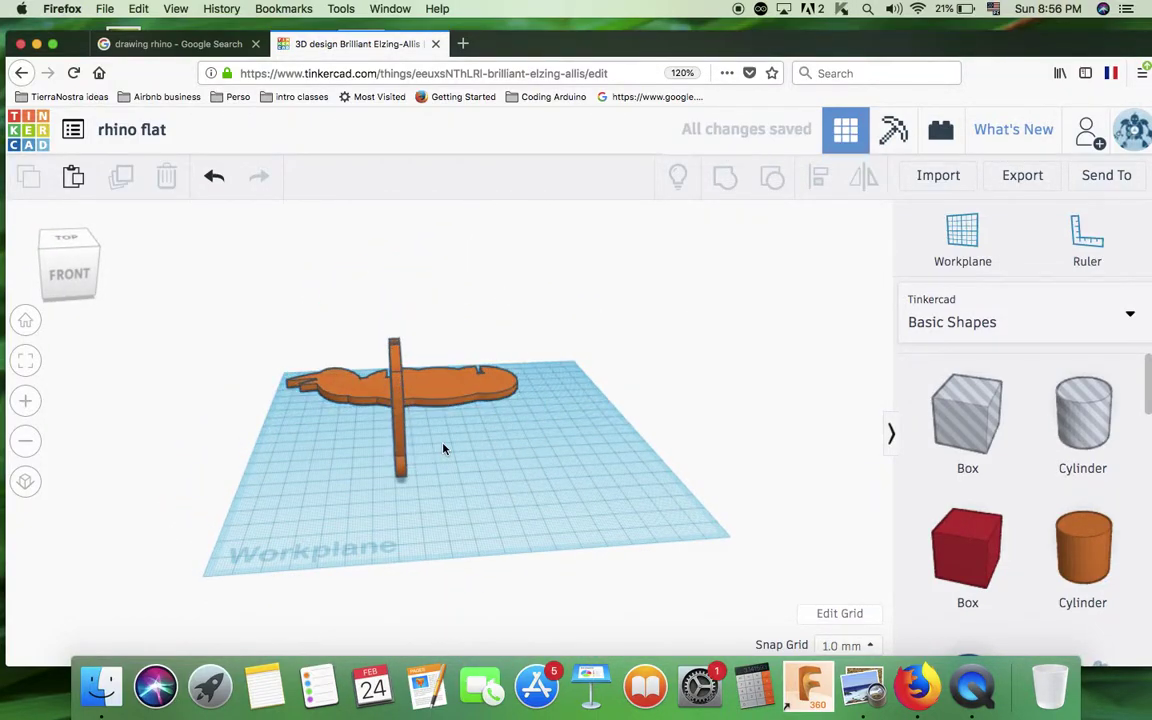
- Rotate the remaining leg plate to lie flat and set its height above the workplane to 0
{"action": "left_click", "coordinate": [398, 442]}
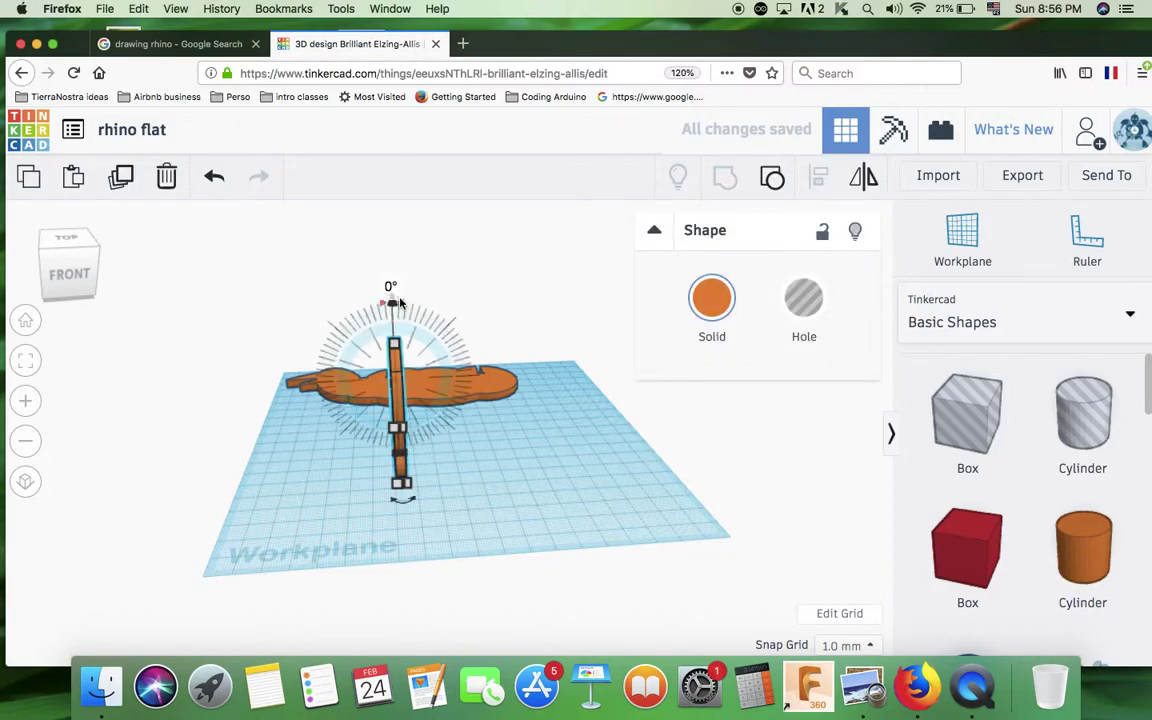
{"action": "left_click_drag", "start_coordinate": [399, 306], "coordinate": [441, 388]}
{"action": "right_click_drag", "start_coordinate": [532, 501], "coordinate": [510, 590]}
{"action": "right_click_drag", "start_coordinate": [462, 540], "coordinate": [416, 476]}
{"action": "left_click_drag", "start_coordinate": [394, 333], "coordinate": [397, 370]}
{"action": "left_click", "coordinate": [585, 437]}
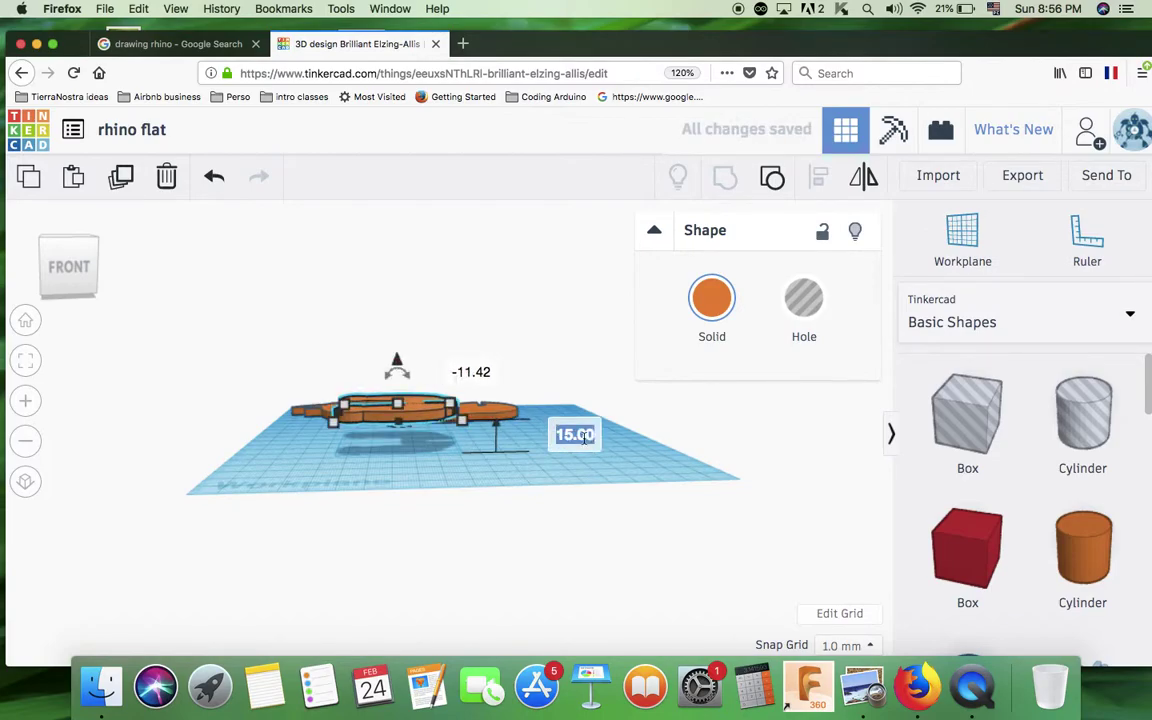
{"action": "type", "text": "0"}
{"action": "key", "text": "Return"}
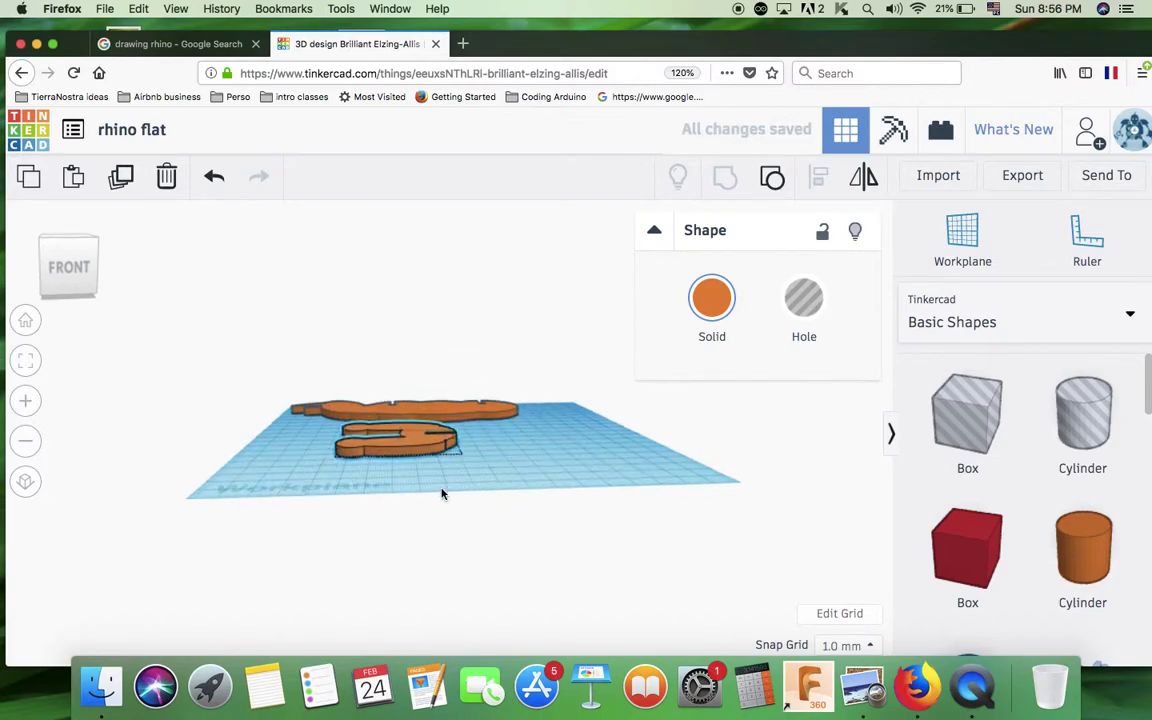